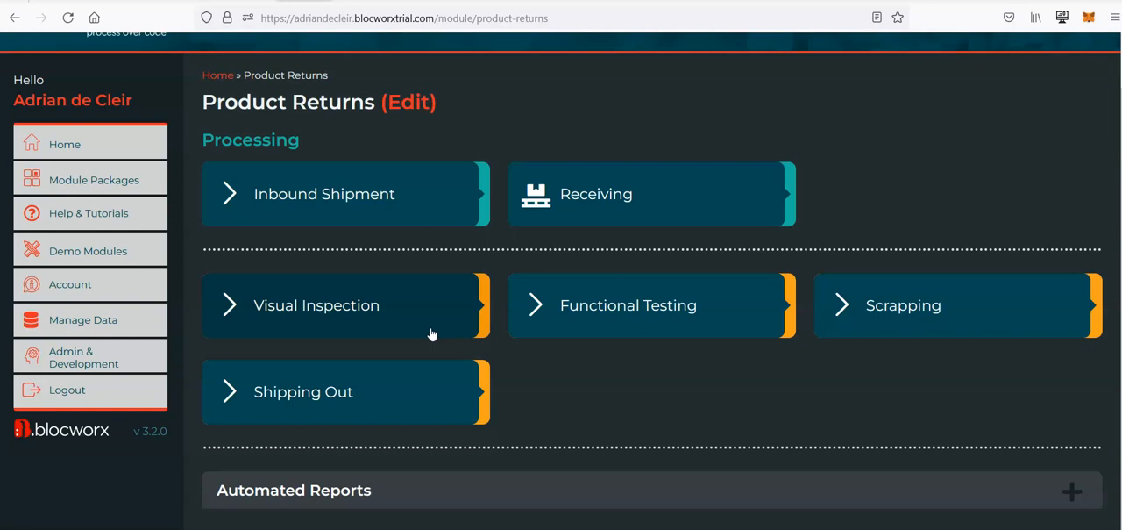
Open the Receiving bloc of the Product Returns module and switch it to edit mode despite its existing live data
click(381, 328)
click(656, 208)
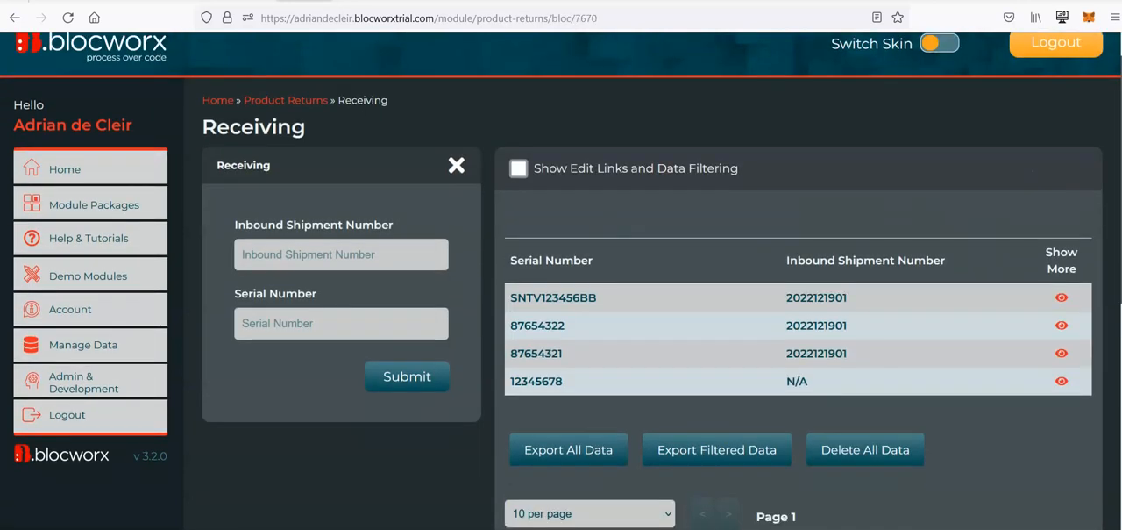
scroll(969, 248, down, 10)
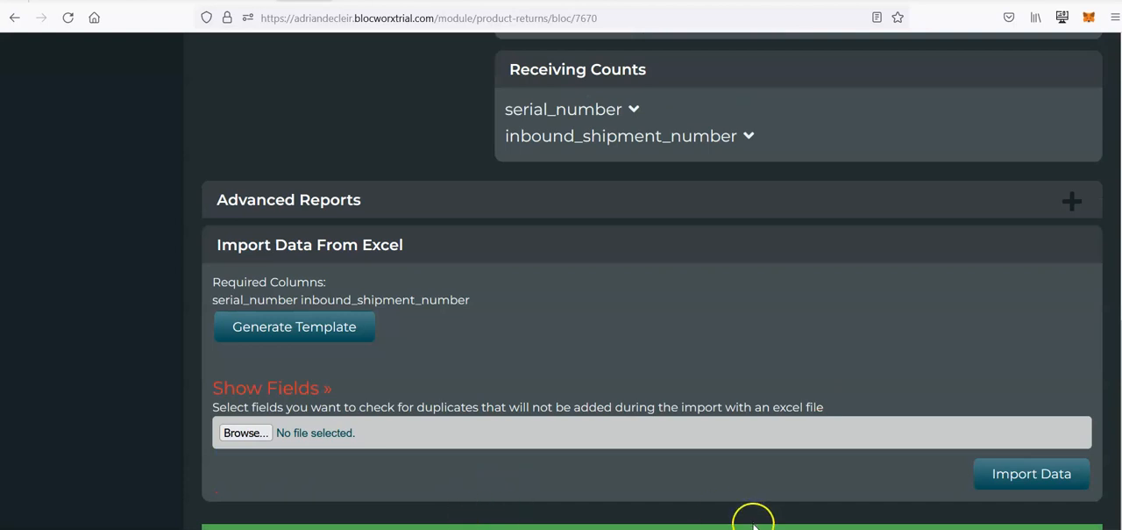
scroll(562, 508, down, 1)
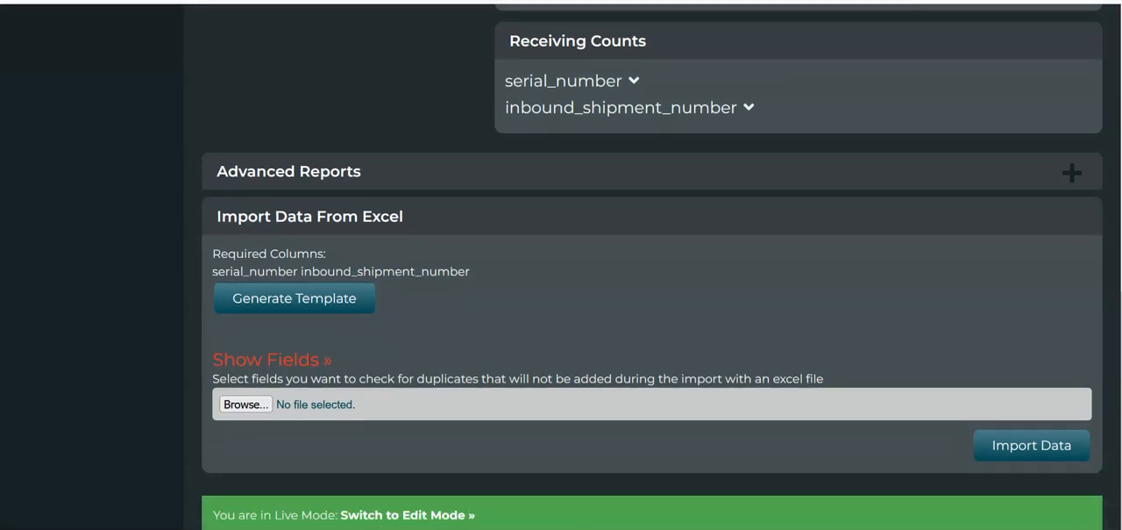
click(425, 511)
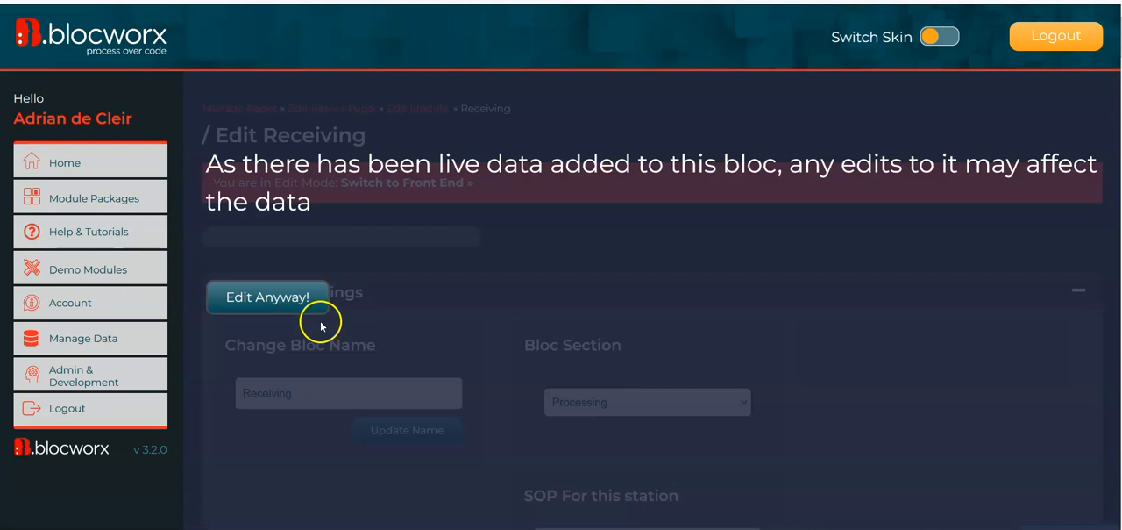
click(292, 299)
Add a mixed-case text field named Part Number to the Receiving form
scroll(526, 281, down, 3)
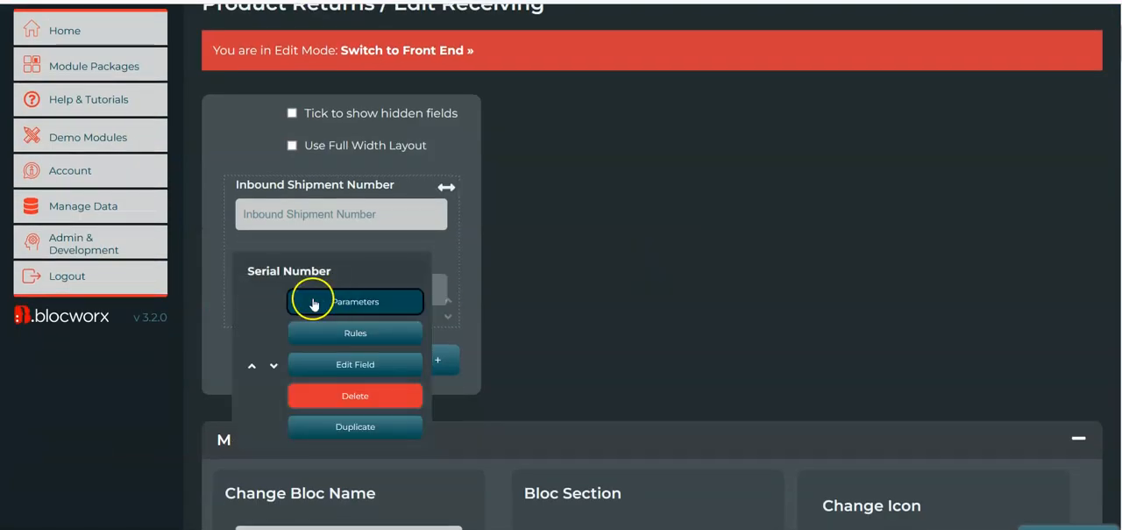
click(257, 319)
click(311, 128)
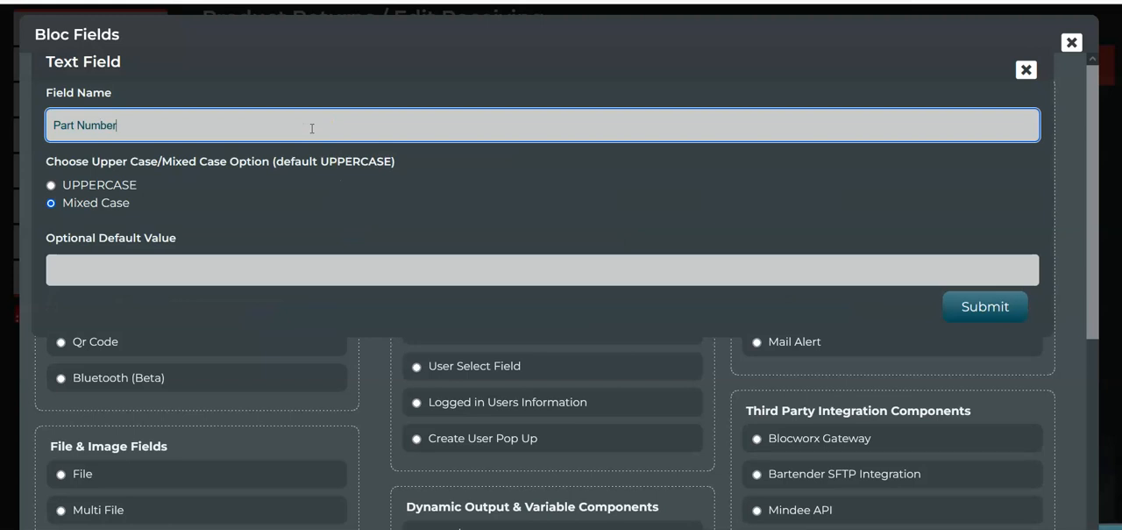
click(985, 306)
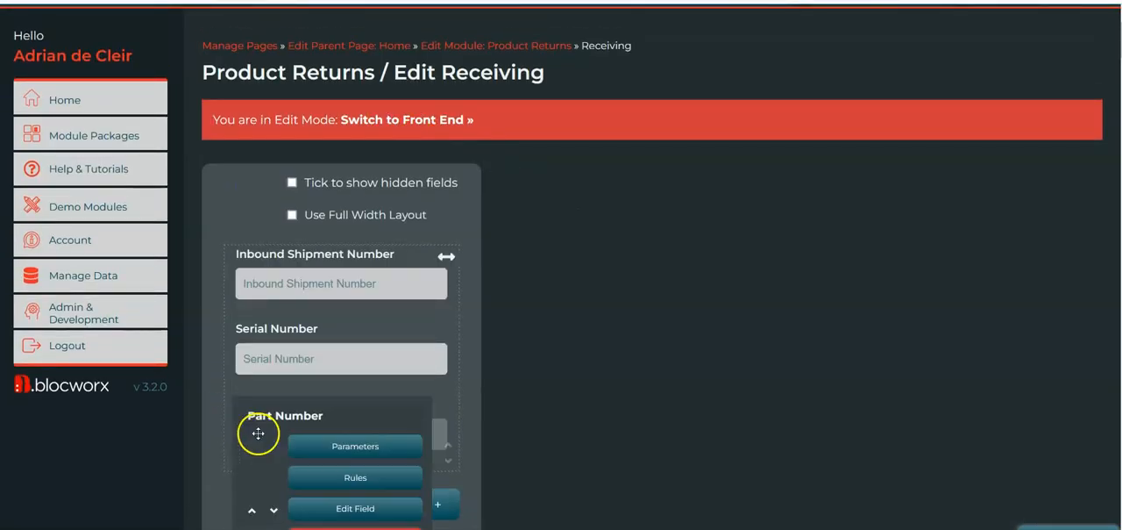
Move the Part Number field above Inbound Shipment Number and Serial Number, and switch the bloc back to the front end
mouse_move(255, 432)
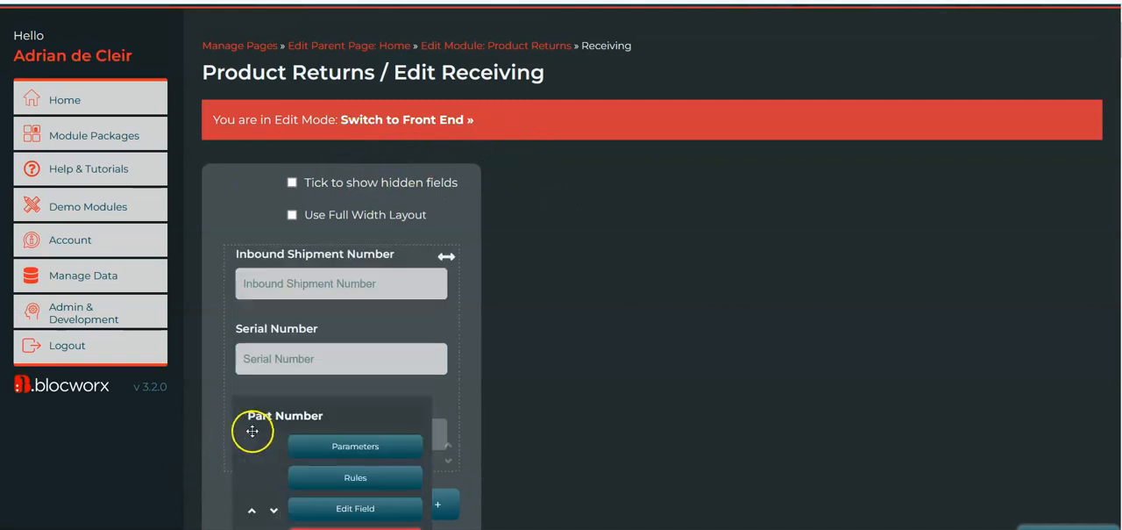
click(254, 513)
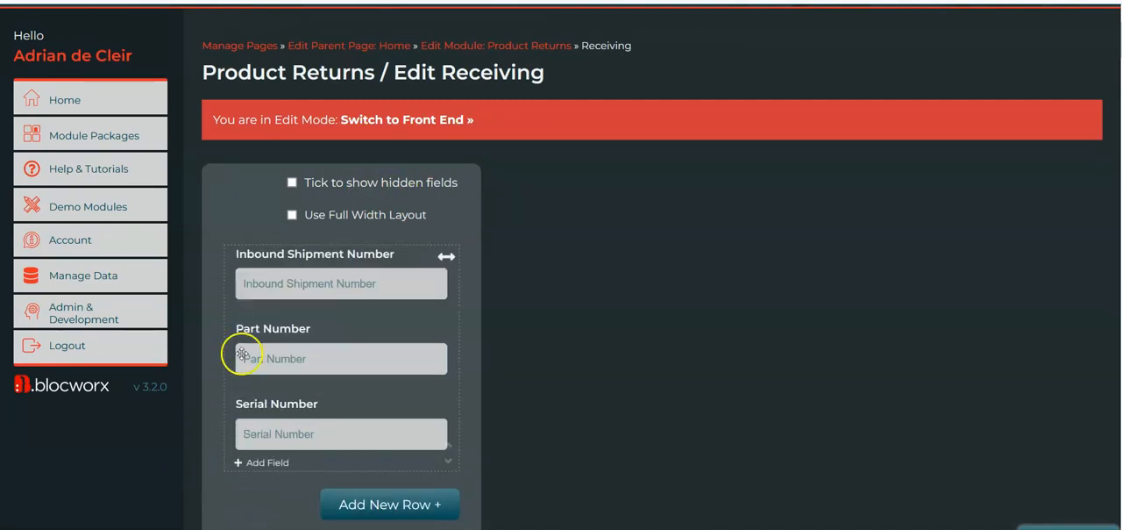
click(250, 433)
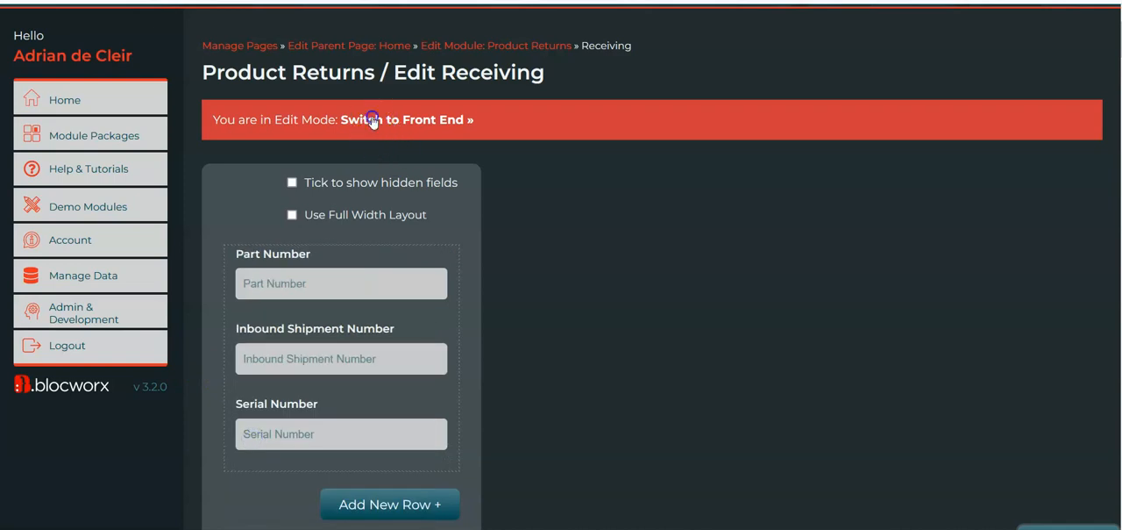
click(373, 120)
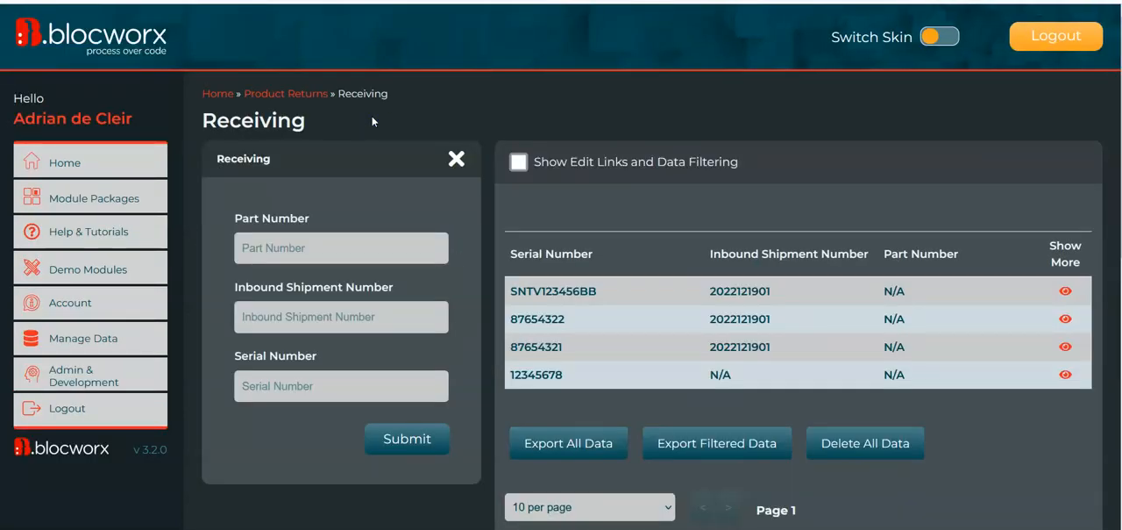
Delete all records in the Receiving bloc, confirming with DELETEALLDATA and the account password
scroll(646, 376, down, 1)
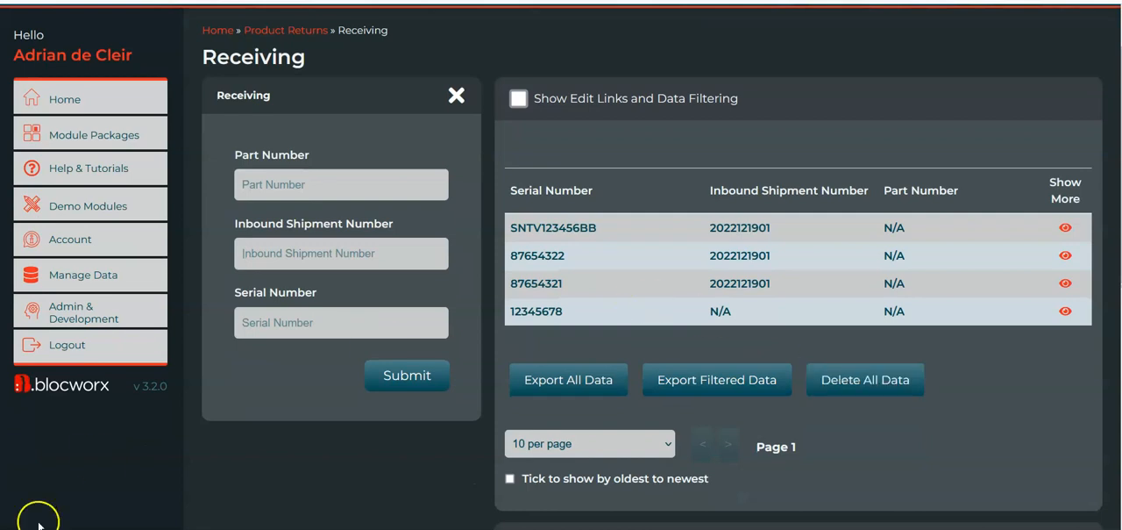
click(863, 381)
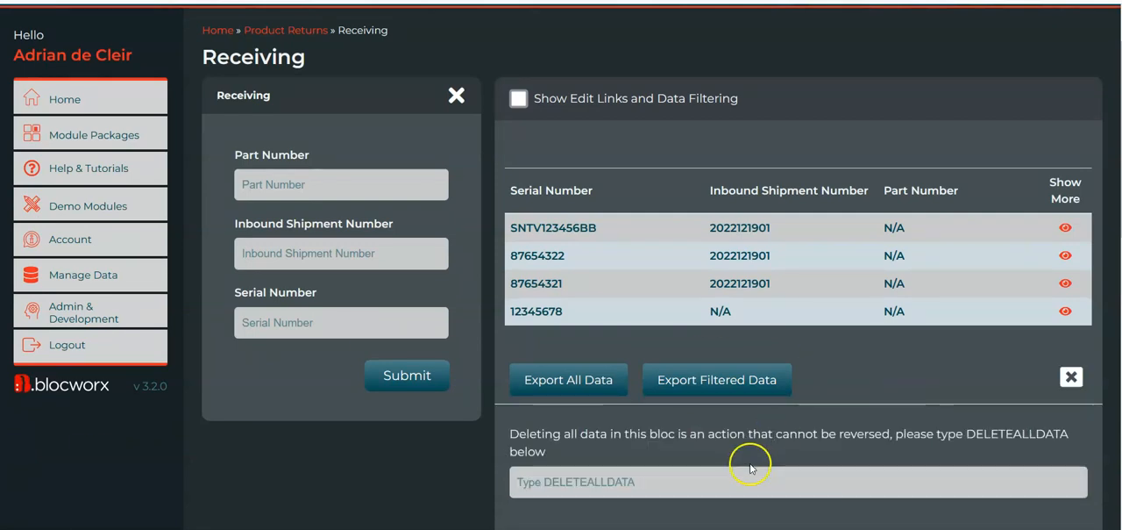
scroll(727, 445, down, 1)
click(724, 440)
text(DER)
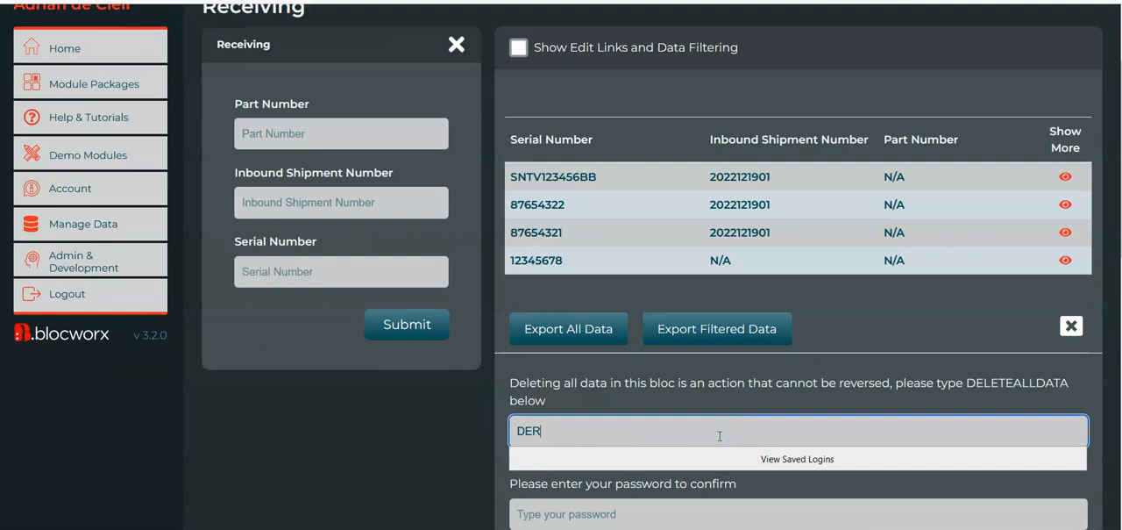
text(ELELETEALLDATA)
key(Tab)
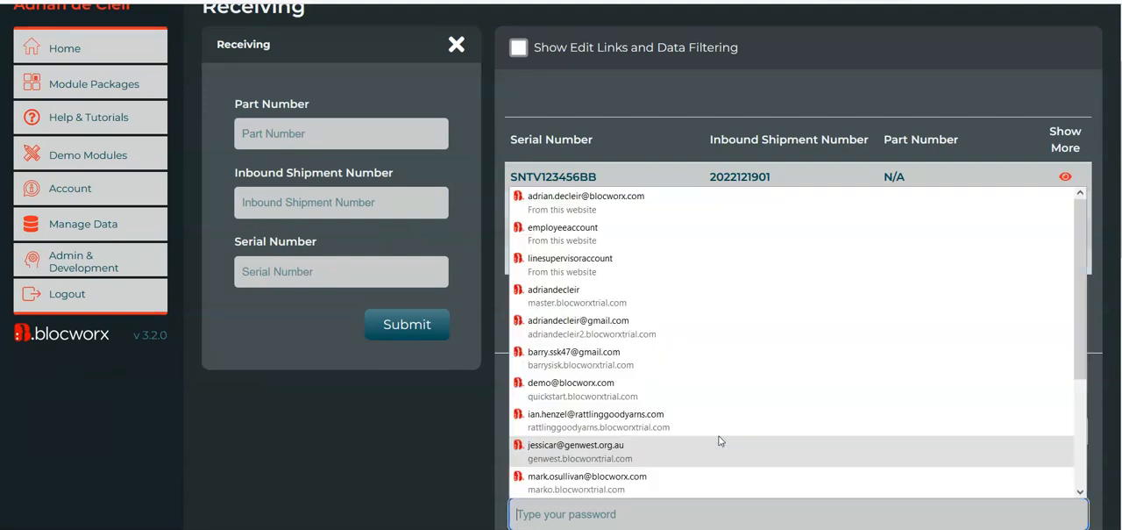
click(603, 205)
scroll(601, 239, down, 3)
click(571, 432)
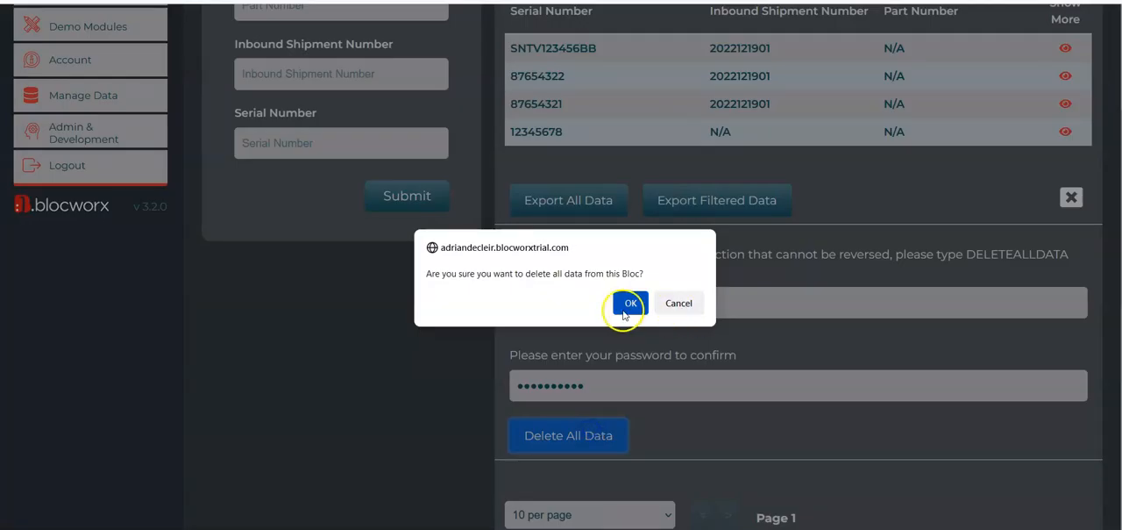
click(625, 307)
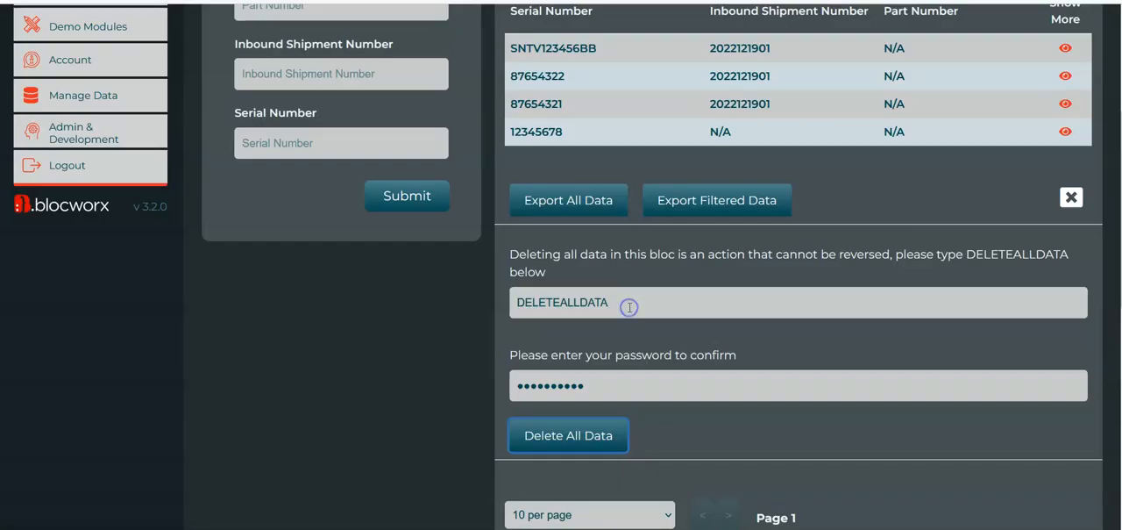
scroll(449, 248, up, 2)
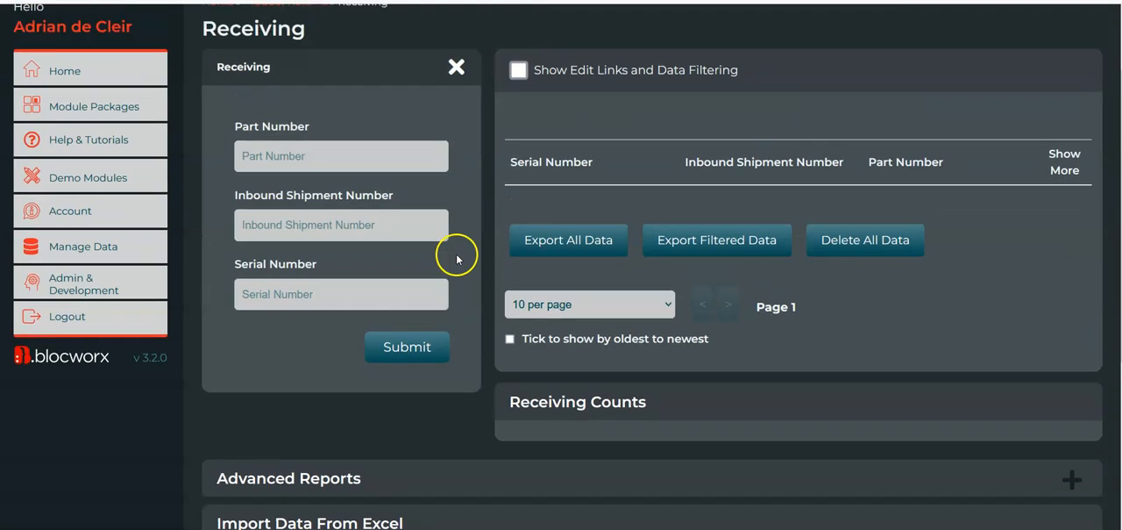
click(300, 203)
text(PART001)
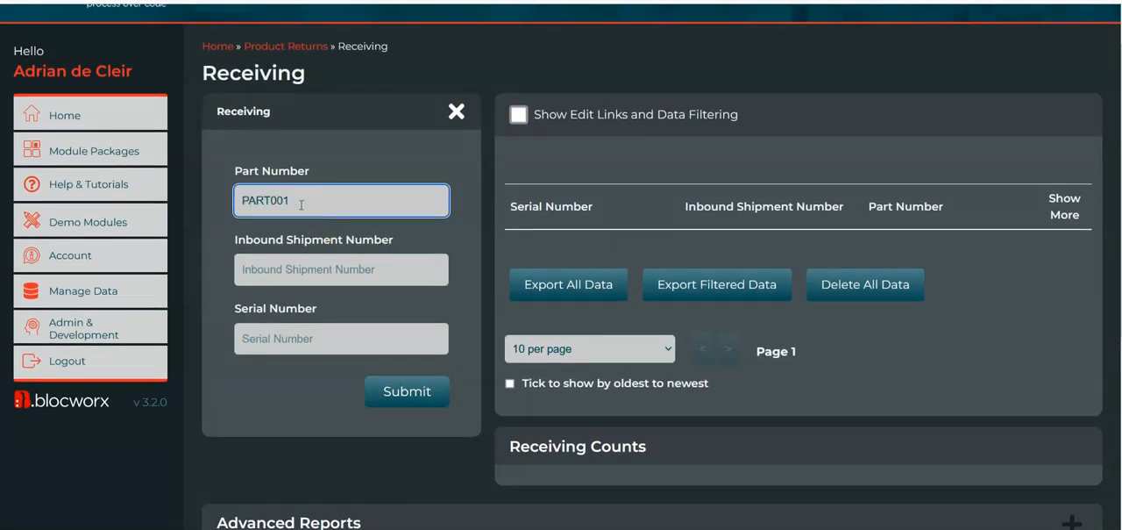
key(Tab)
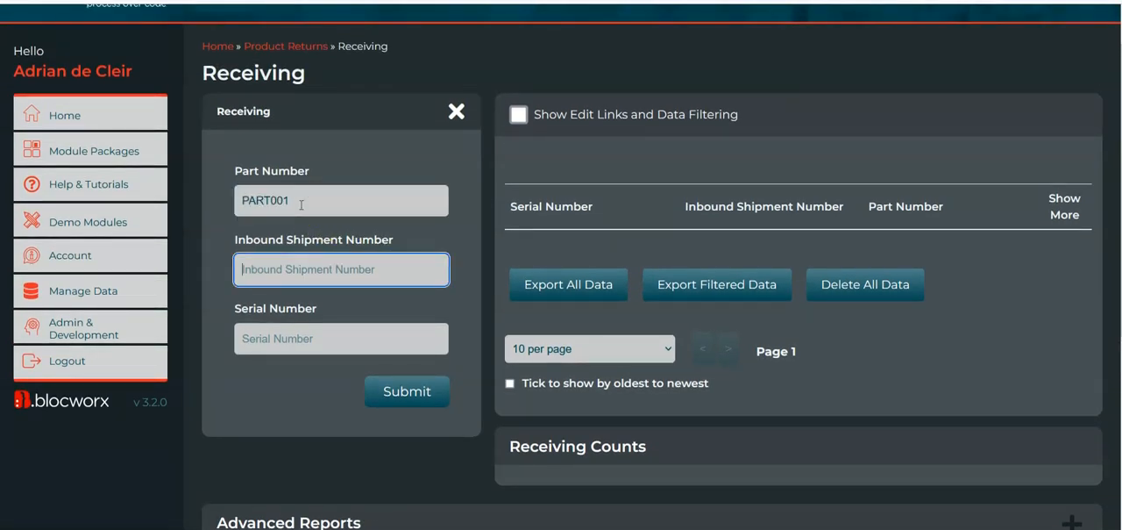
text(2)
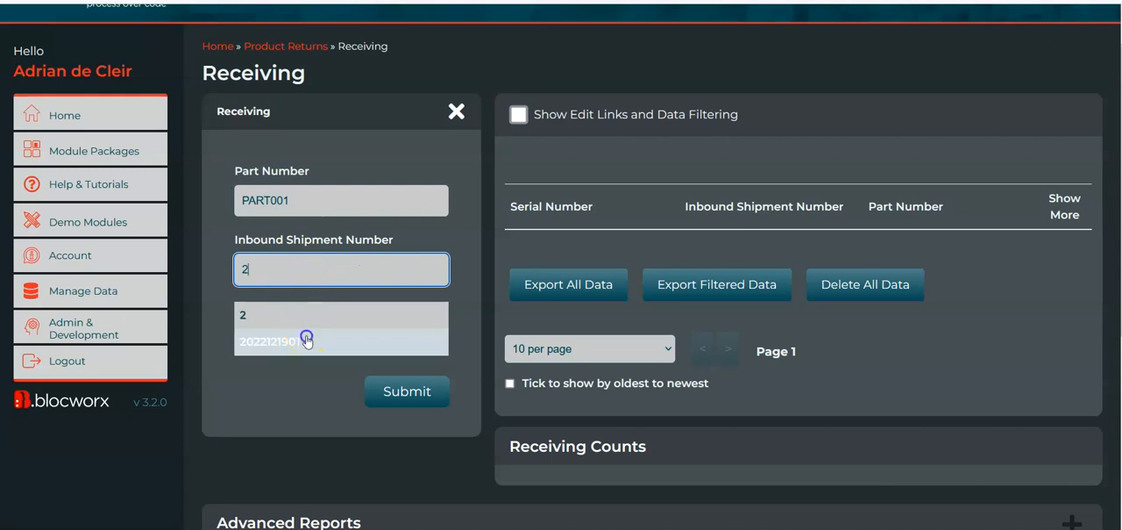
click(306, 332)
click(282, 328)
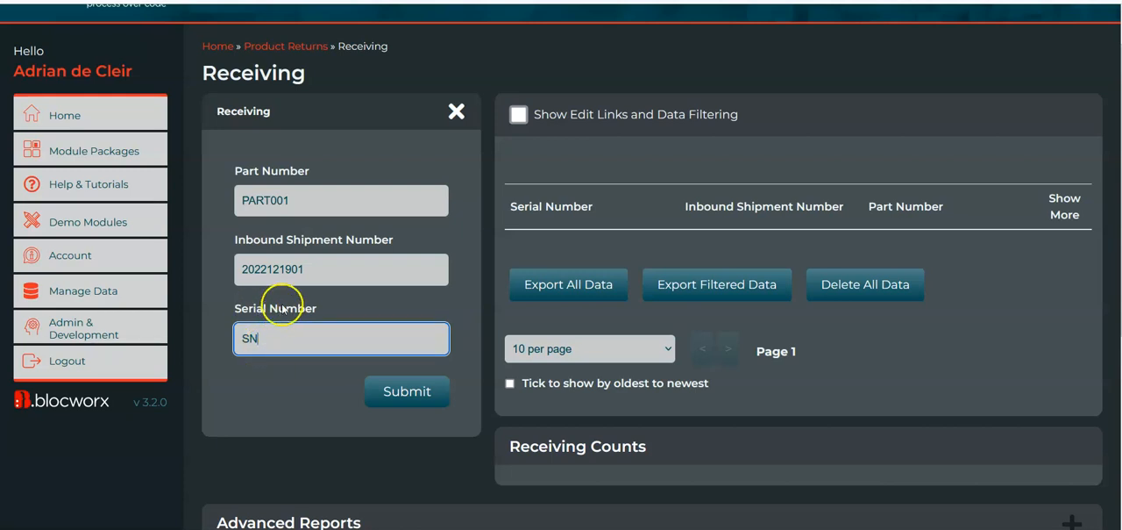
text(232)
key(Return)
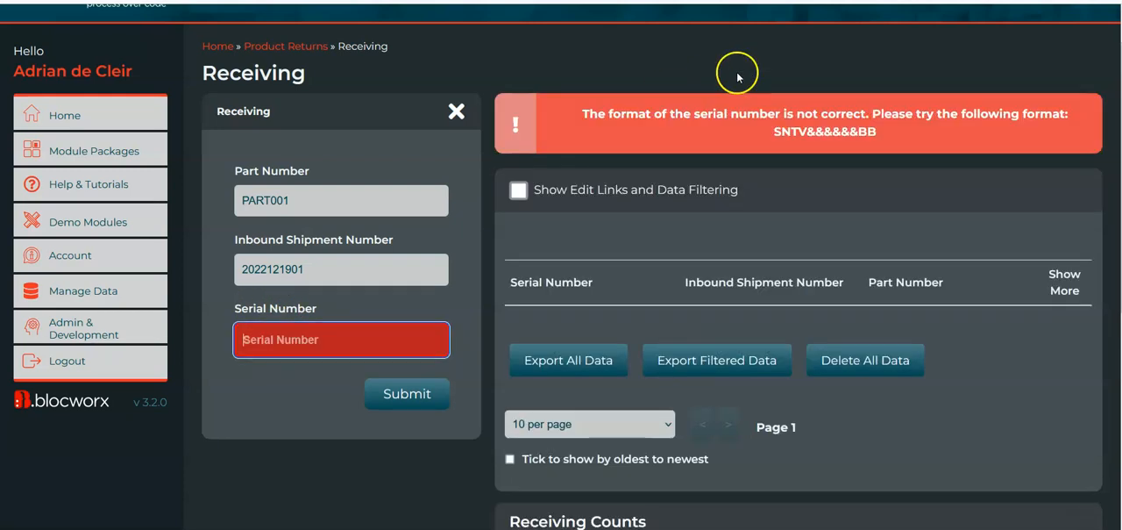
Submit the PART001 record with serial number SNTV123456BB, based on the format SNTV&&&&&&BB
double_click(820, 134)
drag(865, 137, 798, 136)
click(339, 340)
key(ctrl+v)
drag(318, 335, 279, 338)
text(12)
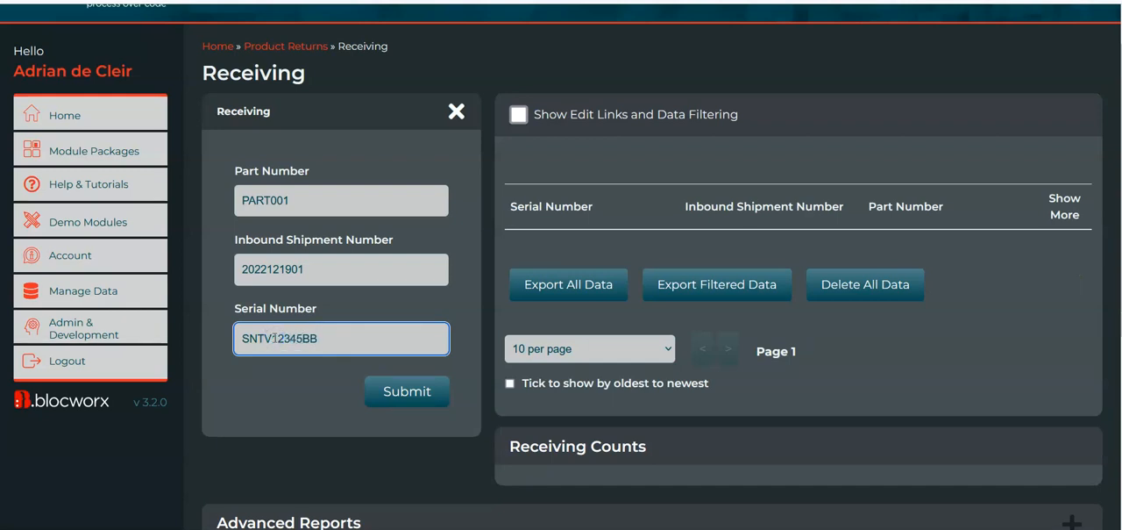
key(Tab)
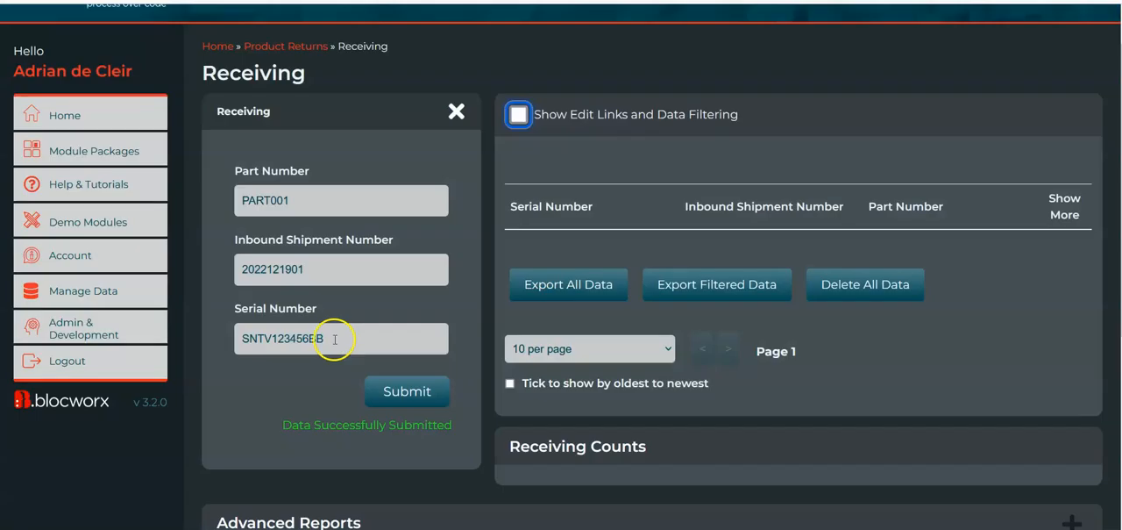
double_click(897, 279)
key(ctrl+c)
click(430, 188)
key(ctrl+v)
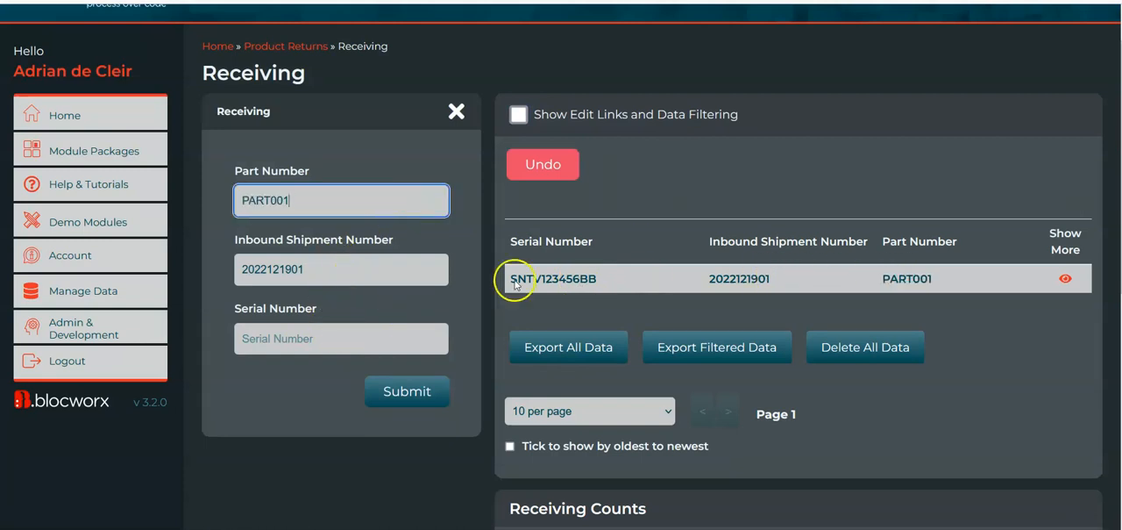
double_click(584, 273)
key(ctrl+c)
click(405, 342)
key(ctrl+v)
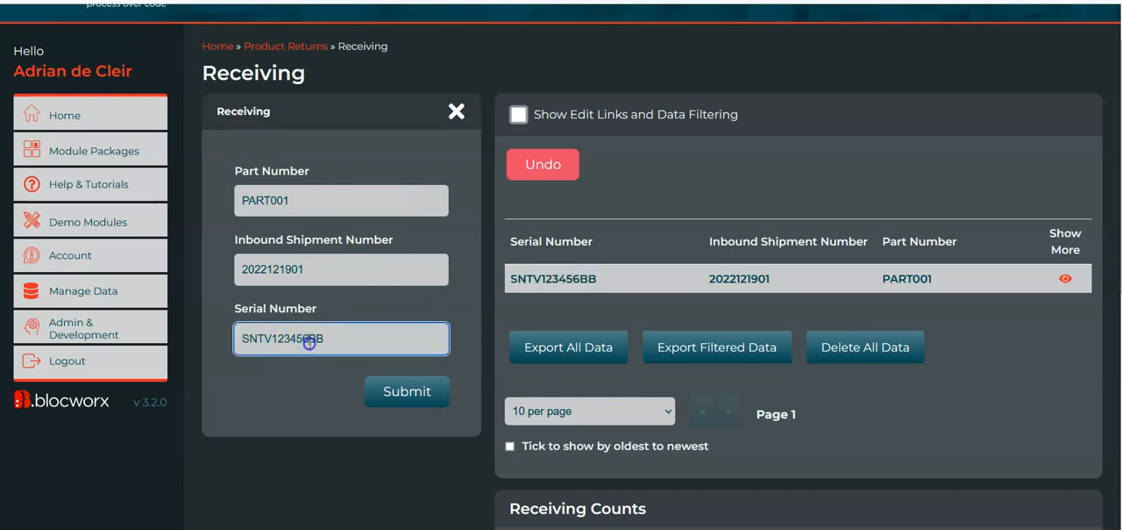
key(BackSpace)
text(11)
key(Tab)
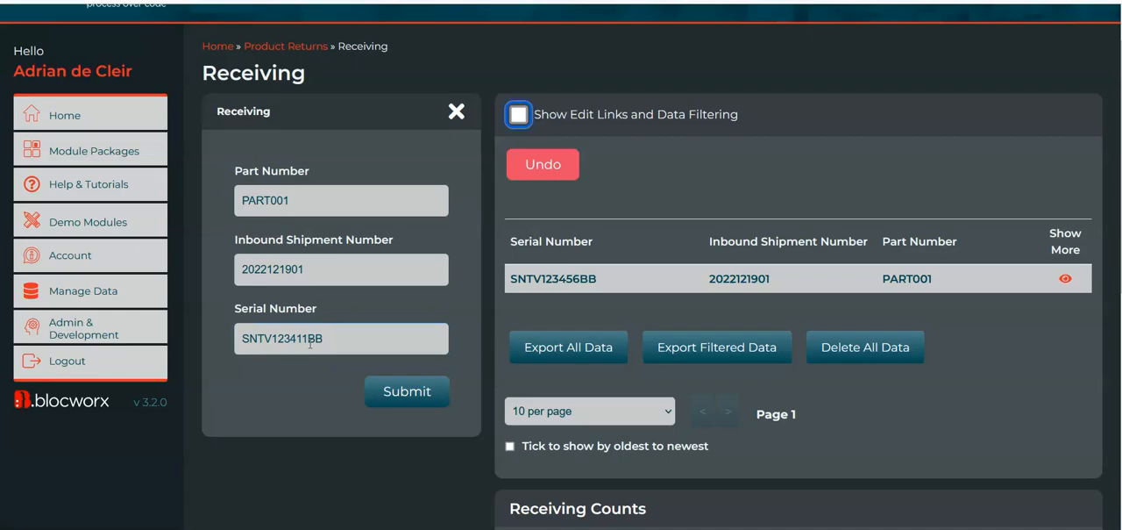
text(PART)
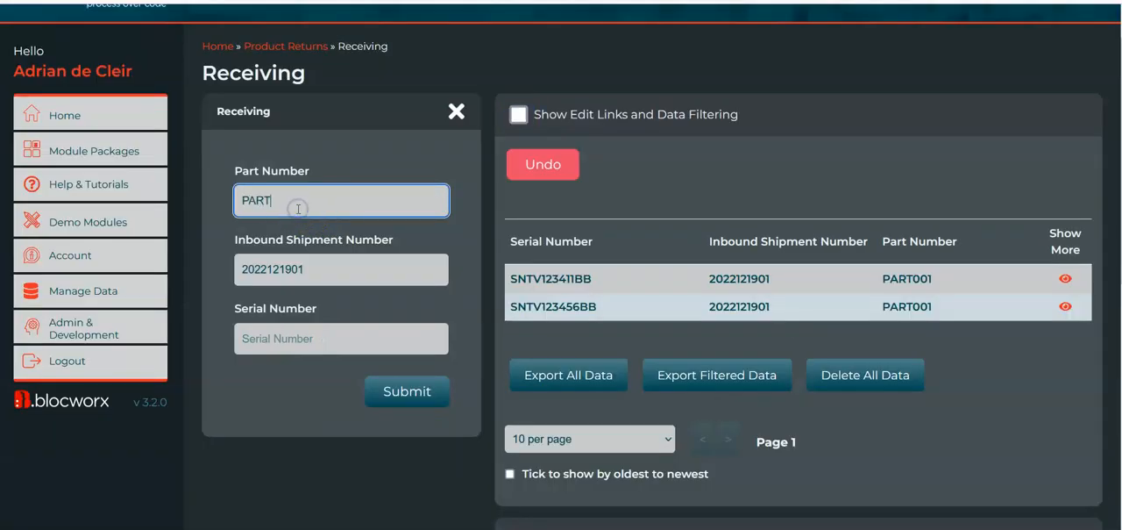
click(345, 336)
double_click(575, 309)
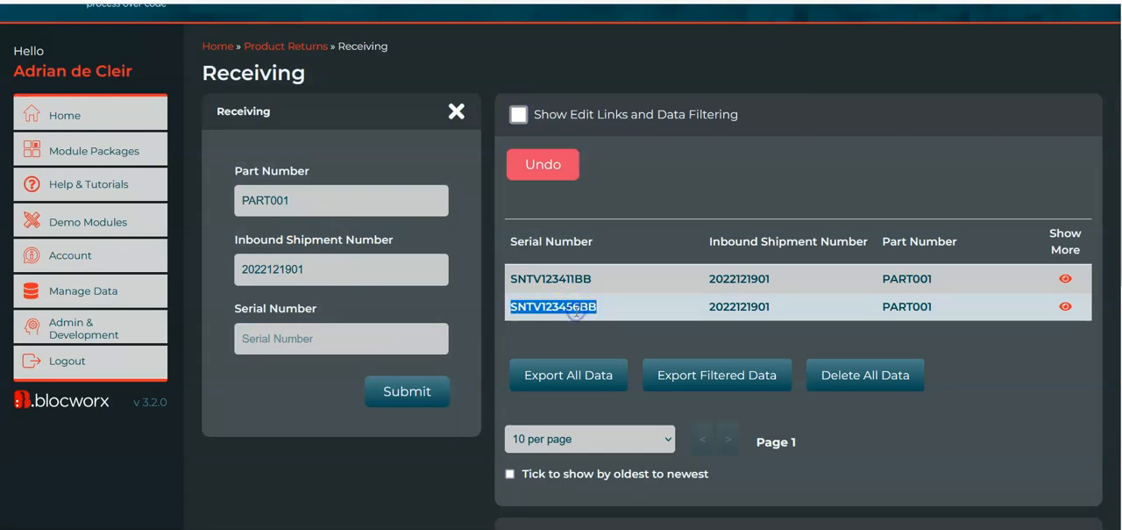
click(326, 336)
key(ctrl+v)
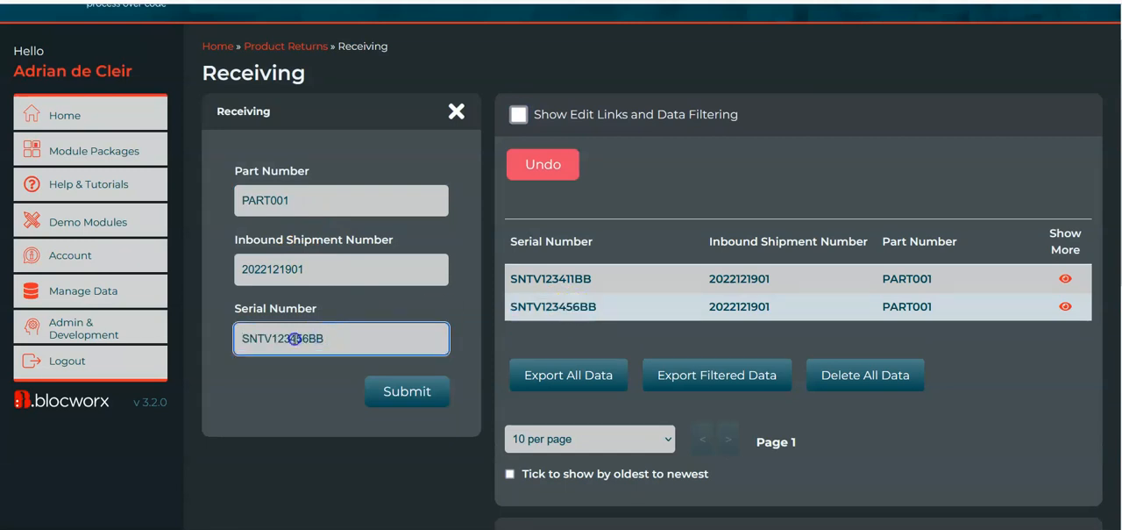
text(11)
key(Tab)
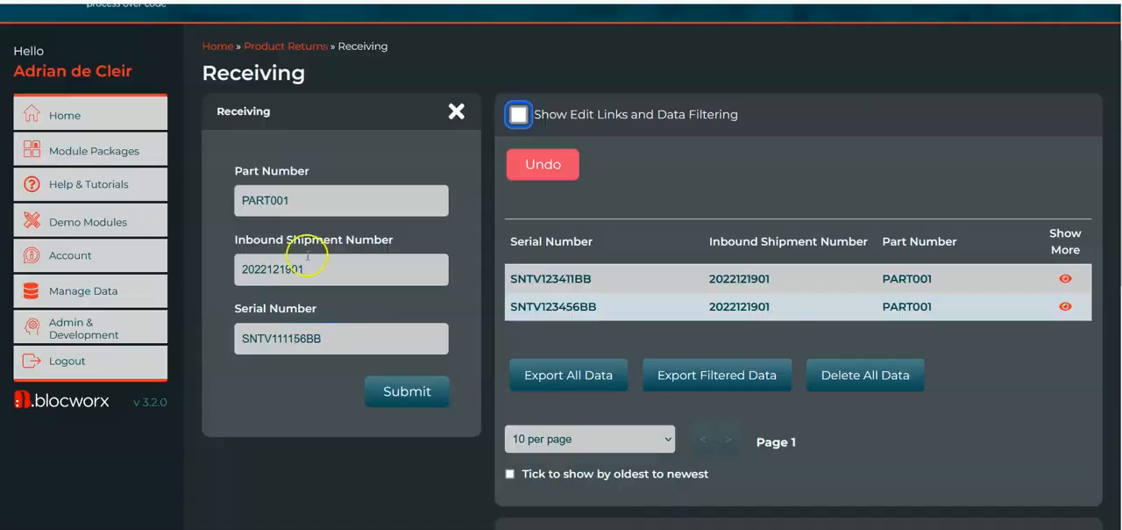
text(PART)
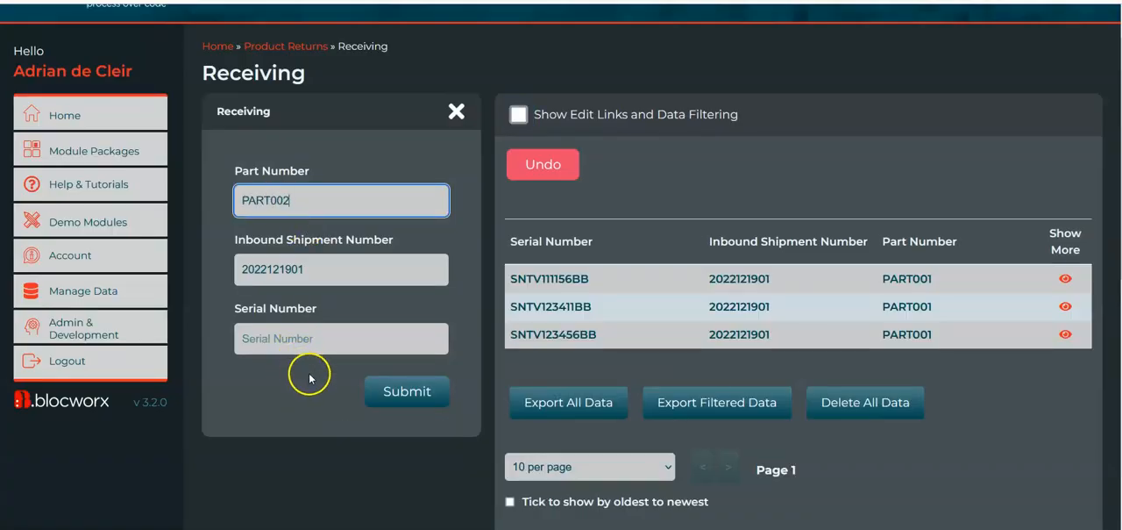
click(281, 339)
double_click(591, 285)
key(ctrl+c)
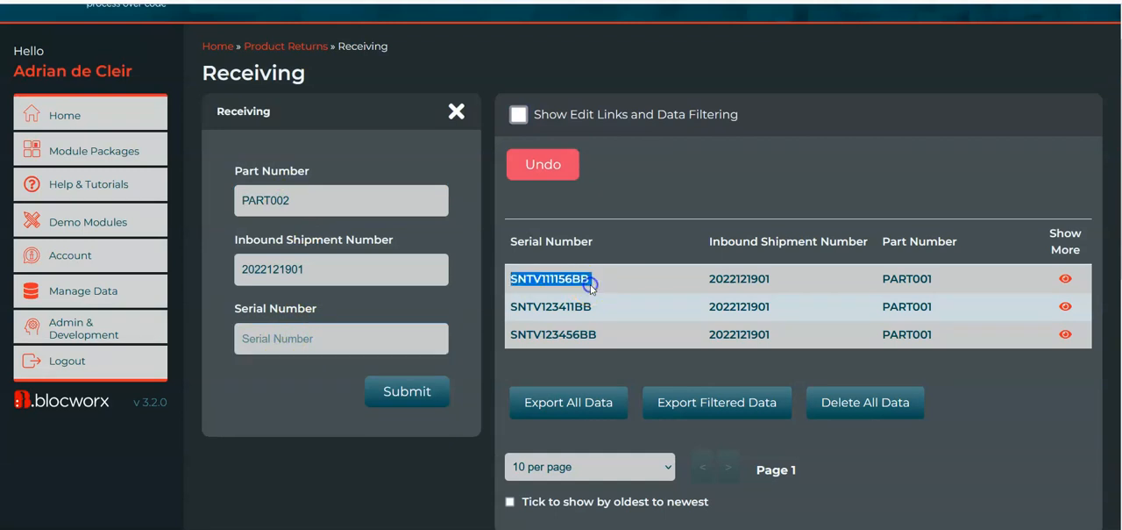
click(375, 332)
key(ctrl+v)
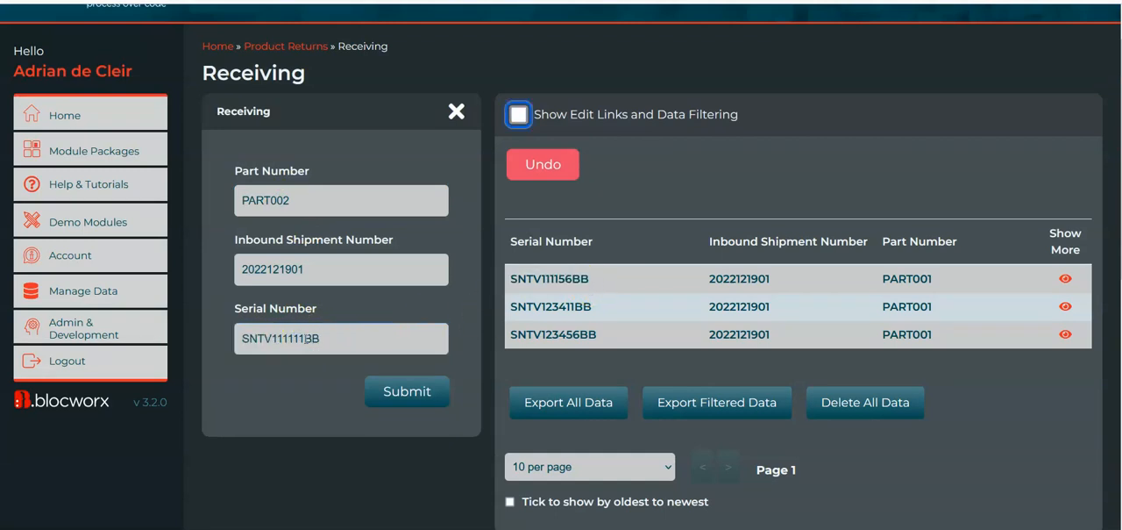
key(Return)
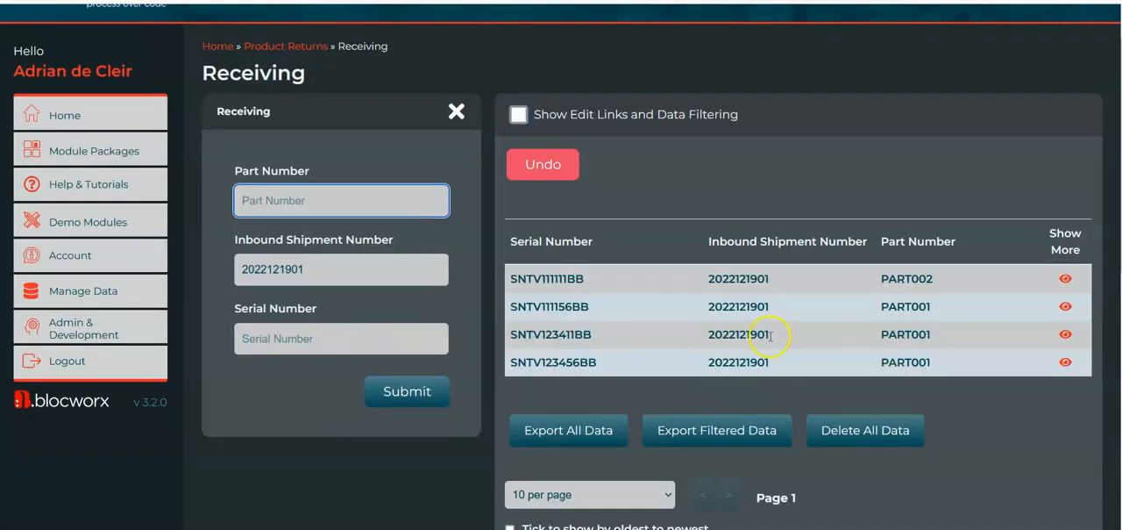
double_click(903, 278)
key(ctrl+c)
click(309, 214)
key(ctrl+v)
click(499, 329)
click(391, 340)
key(ctrl+v)
key(BackSpace)
key(BackSpace)
key(BackSpace)
key(Return)
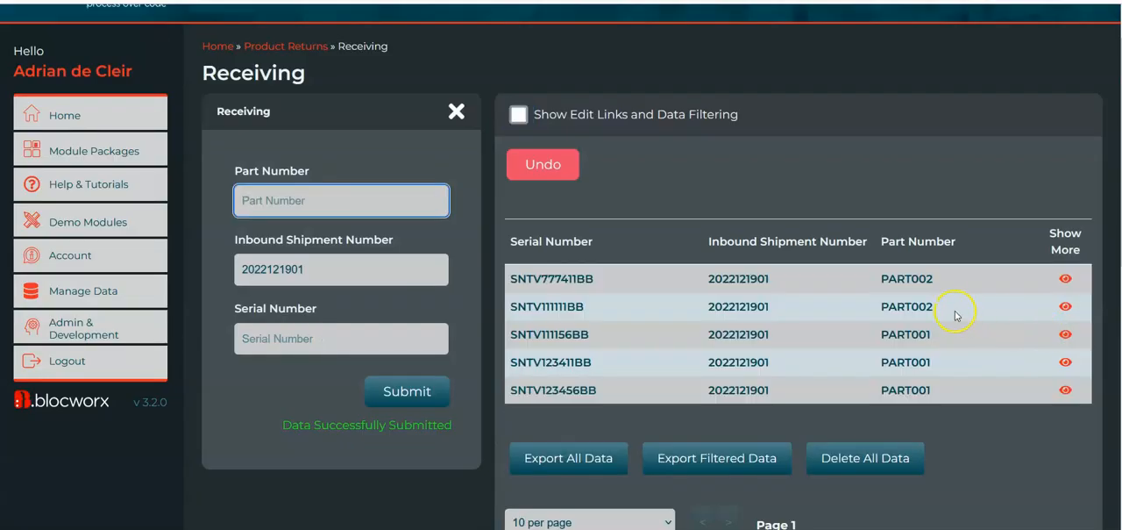
Review the submitted records in the Receiving table and the Receiving Counts area beneath it
scroll(945, 348, down, 1)
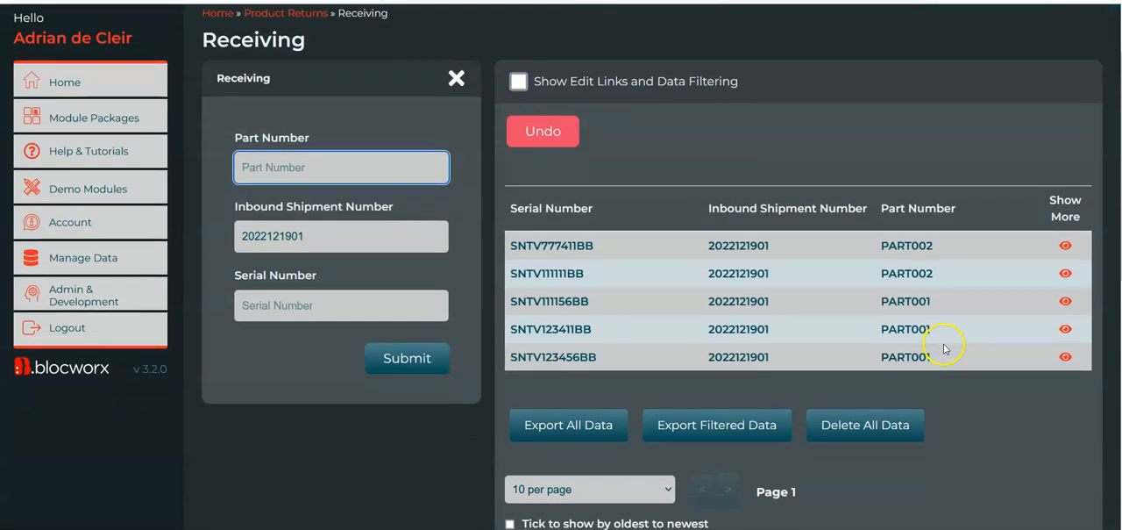
scroll(944, 342, down, 1)
scroll(959, 284, up, 1)
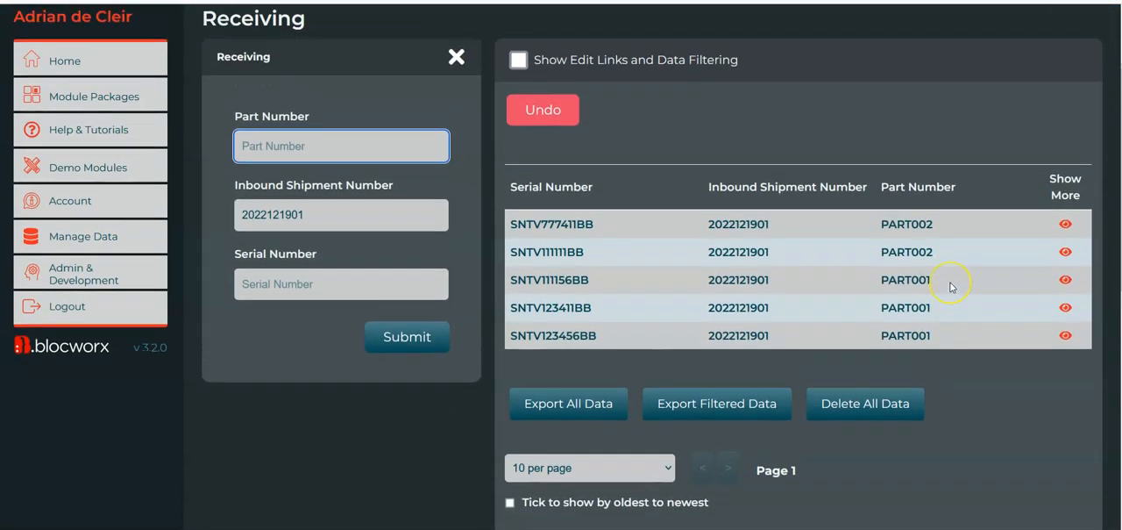
scroll(952, 287, up, 1)
scroll(951, 287, down, 2)
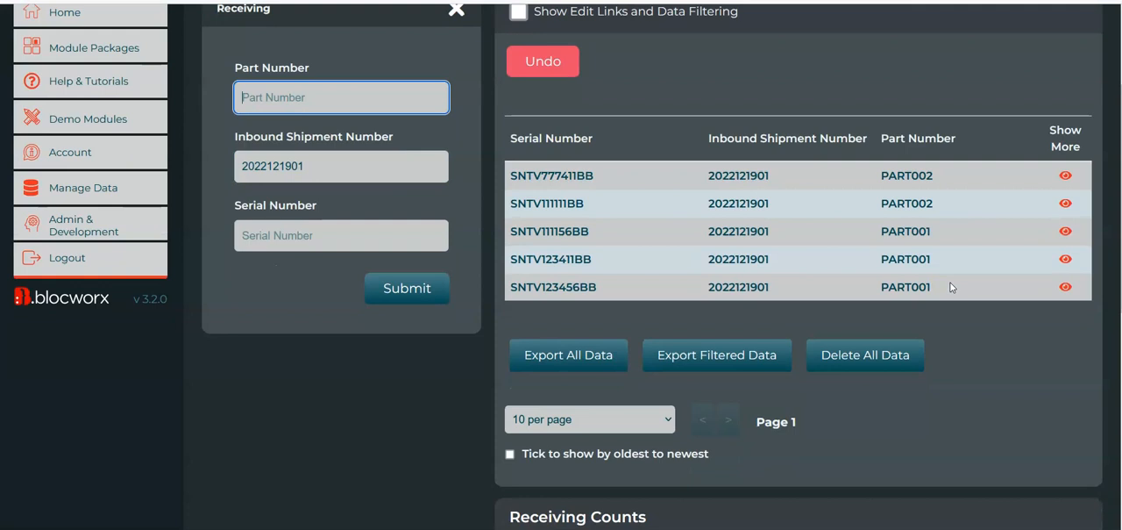
scroll(947, 250, down, 1)
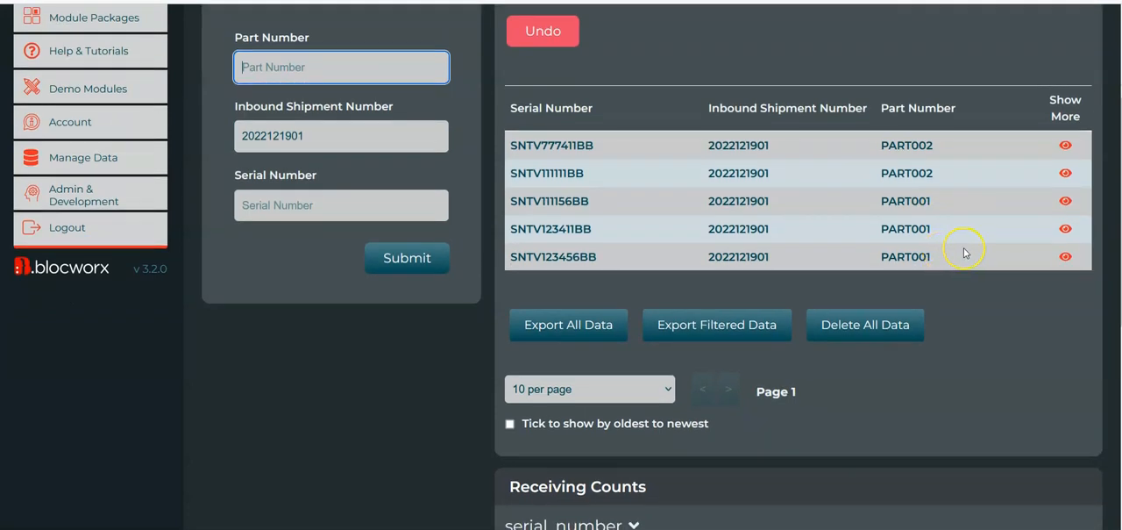
scroll(964, 253, down, 1)
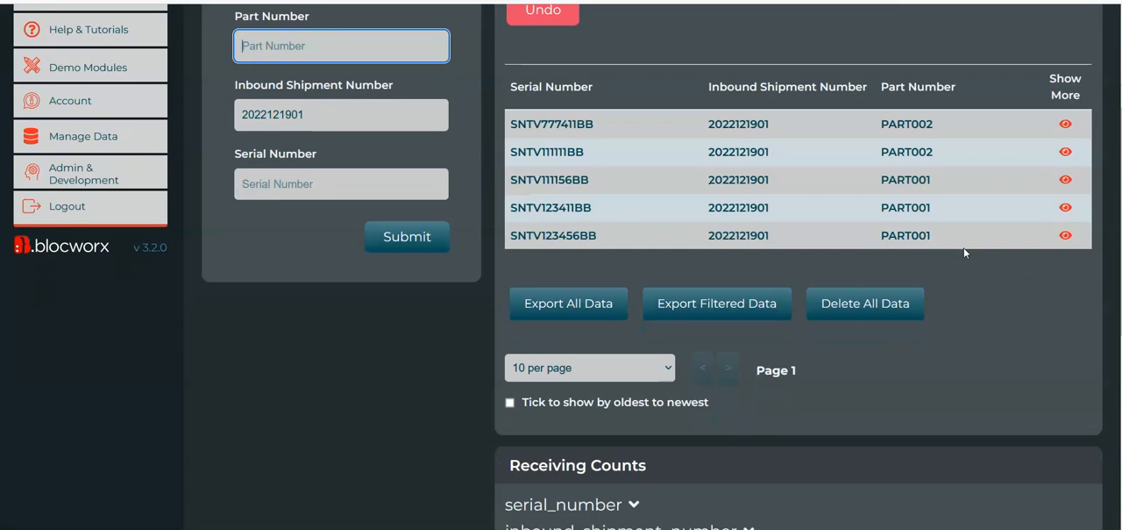
scroll(932, 201, down, 2)
scroll(929, 202, up, 4)
scroll(930, 202, up, 2)
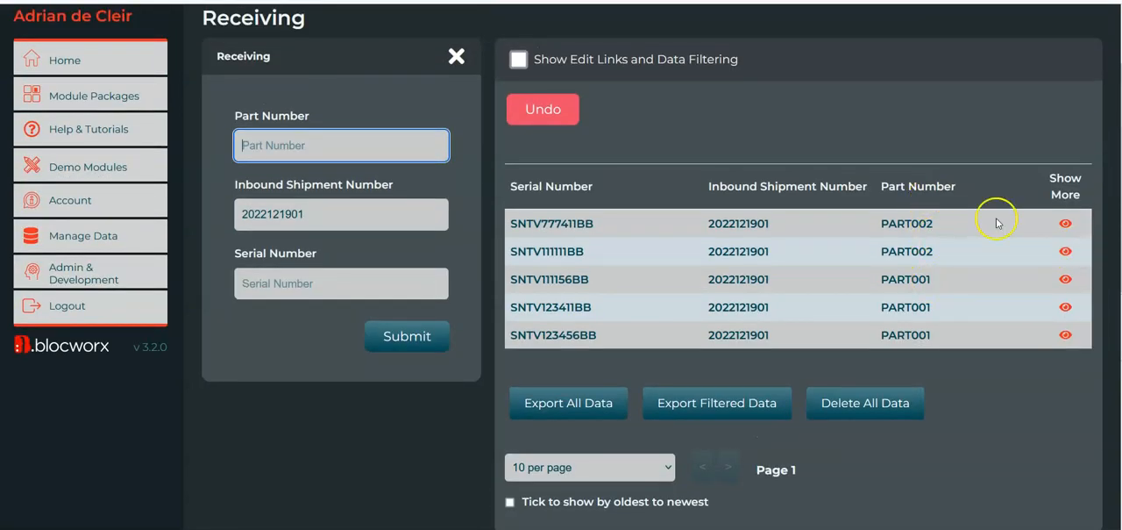
scroll(903, 314, down, 1)
scroll(907, 299, down, 4)
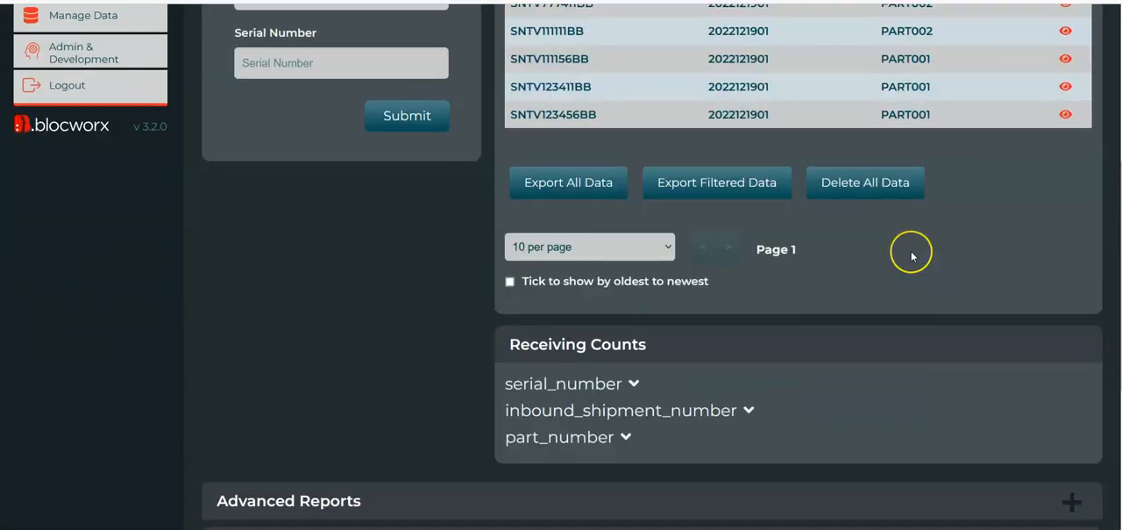
scroll(911, 255, down, 1)
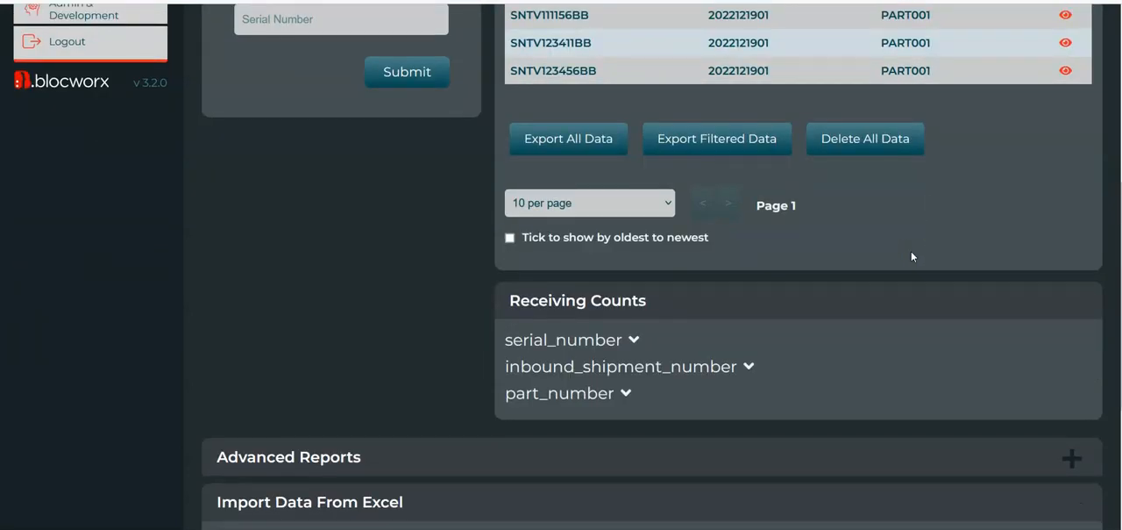
scroll(789, 215, up, 2)
scroll(792, 219, down, 3)
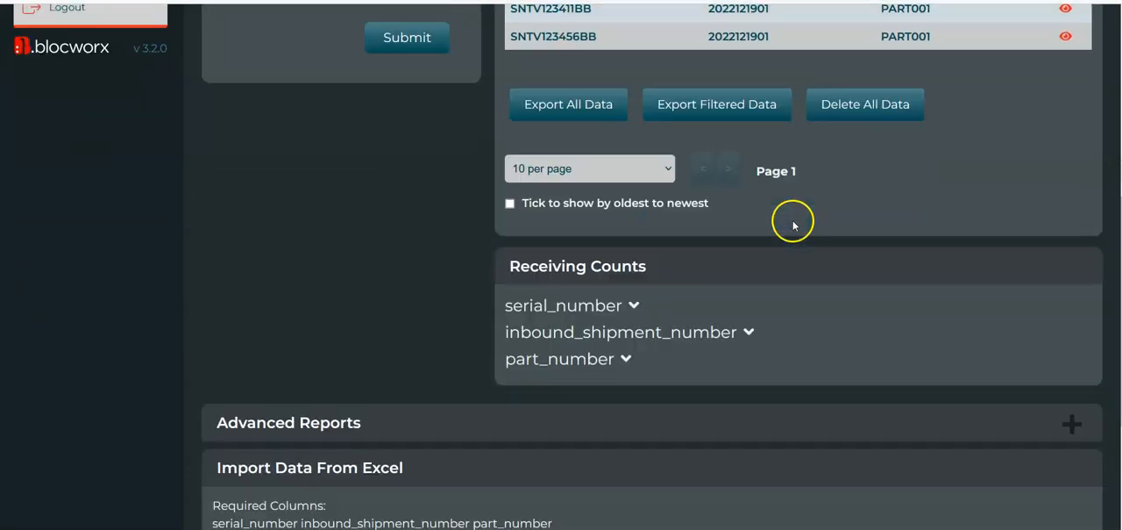
Expand the serial_number counts to view the count for each serial number, and collapse them again
click(586, 308)
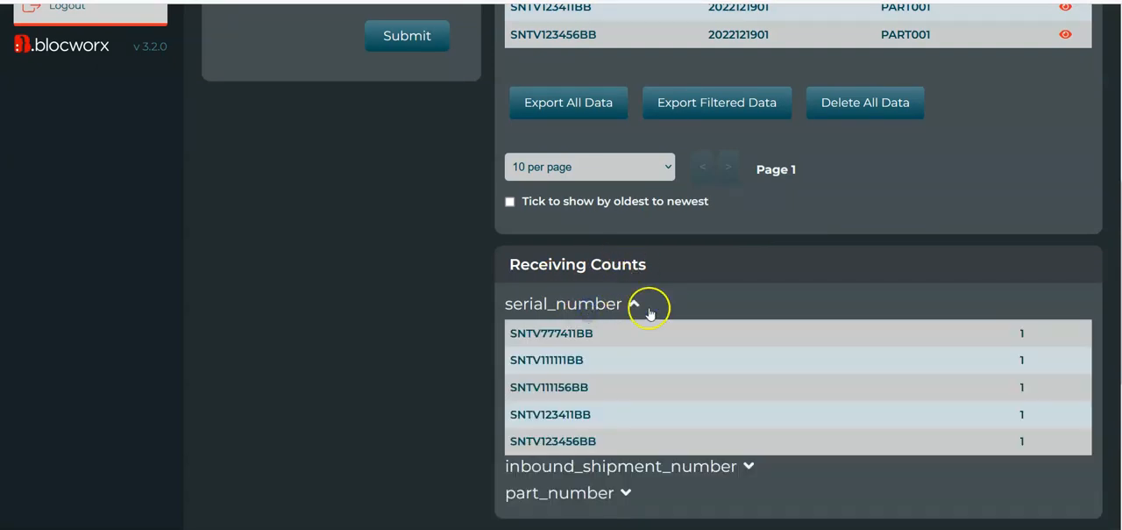
scroll(649, 313, down, 1)
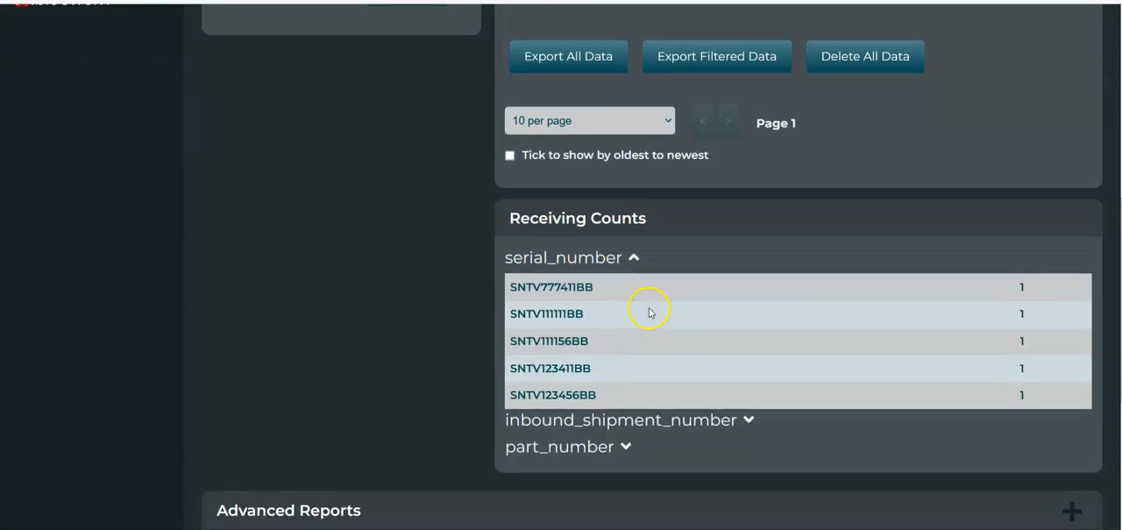
click(599, 264)
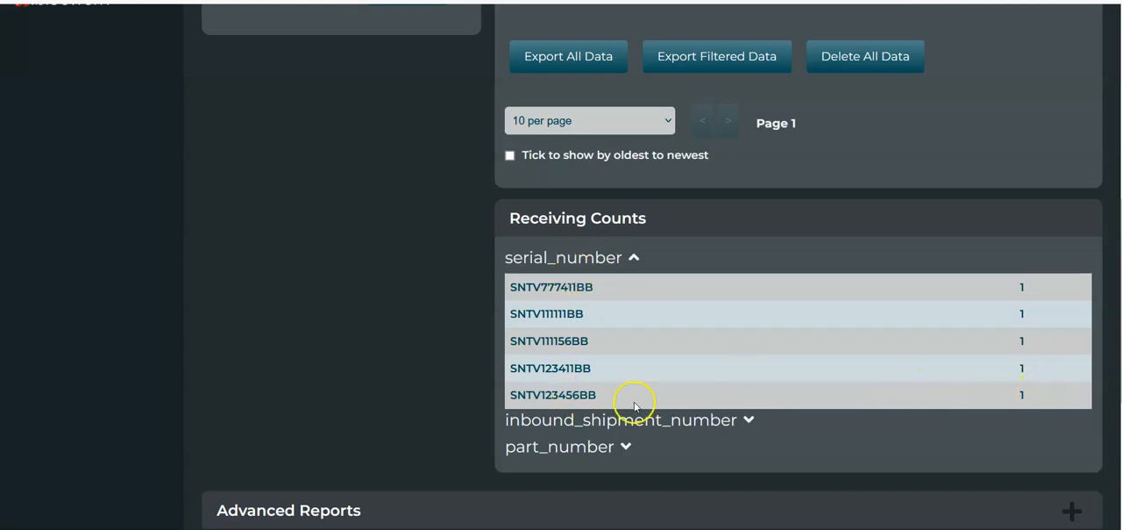
click(541, 263)
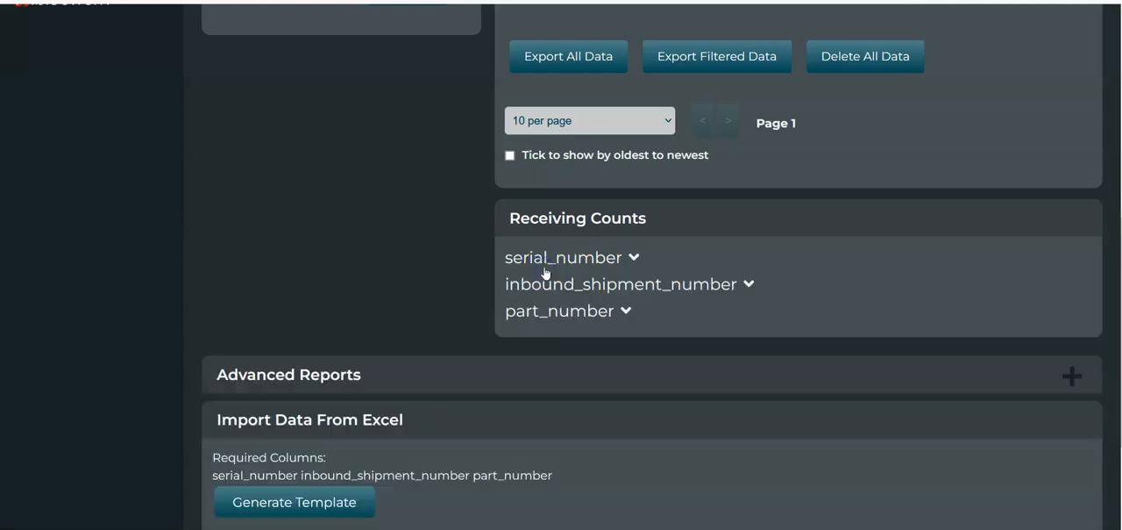
Expand the inbound_shipment_number counts, compare them with the records in the table, and collapse them
click(596, 287)
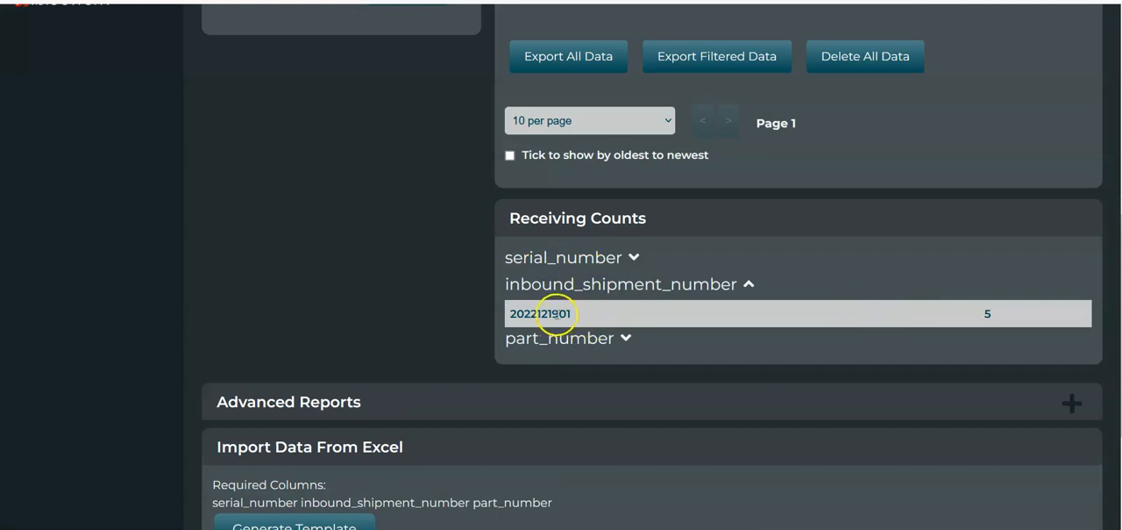
scroll(727, 224, up, 4)
scroll(709, 324, down, 3)
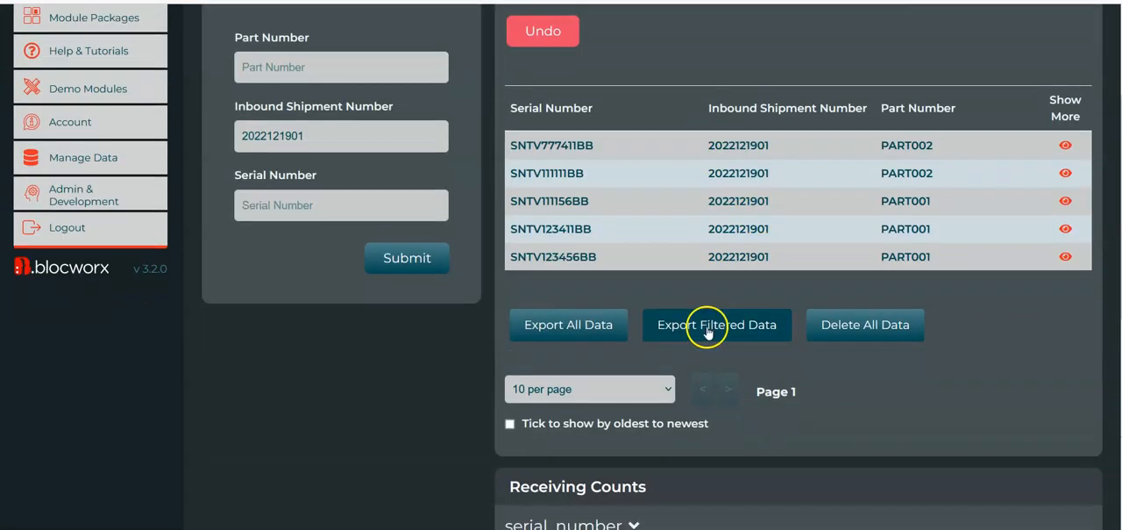
double_click(535, 376)
click(665, 344)
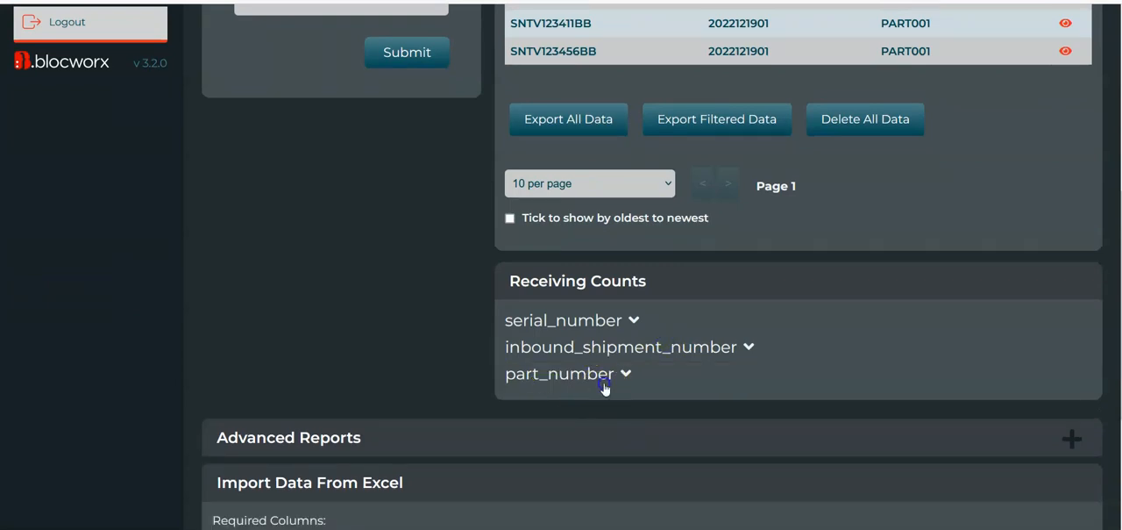
Expand the part_number counts to view the count for each part number, and collapse them again
click(605, 377)
scroll(935, 371, down, 1)
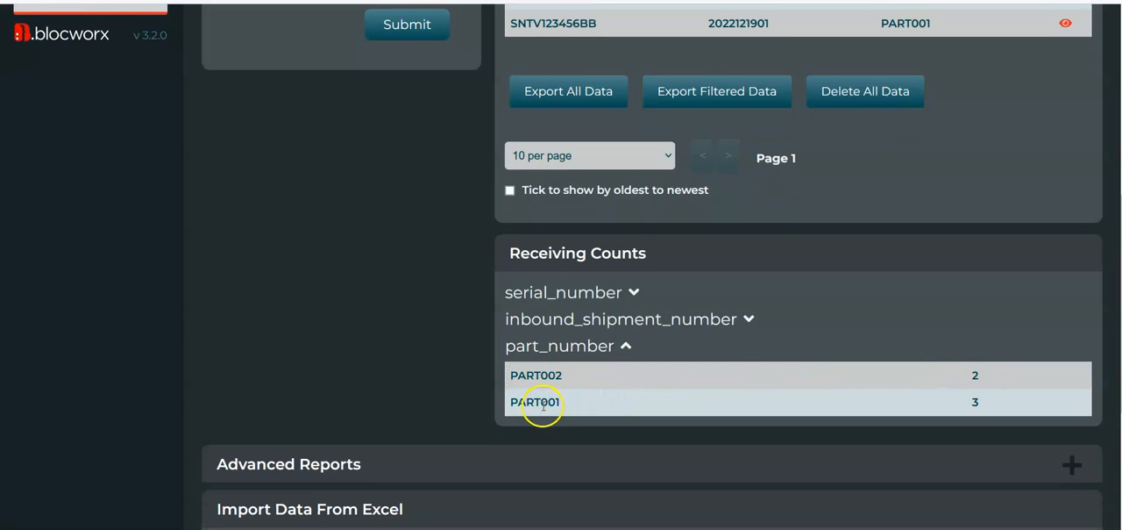
scroll(1041, 434, up, 2)
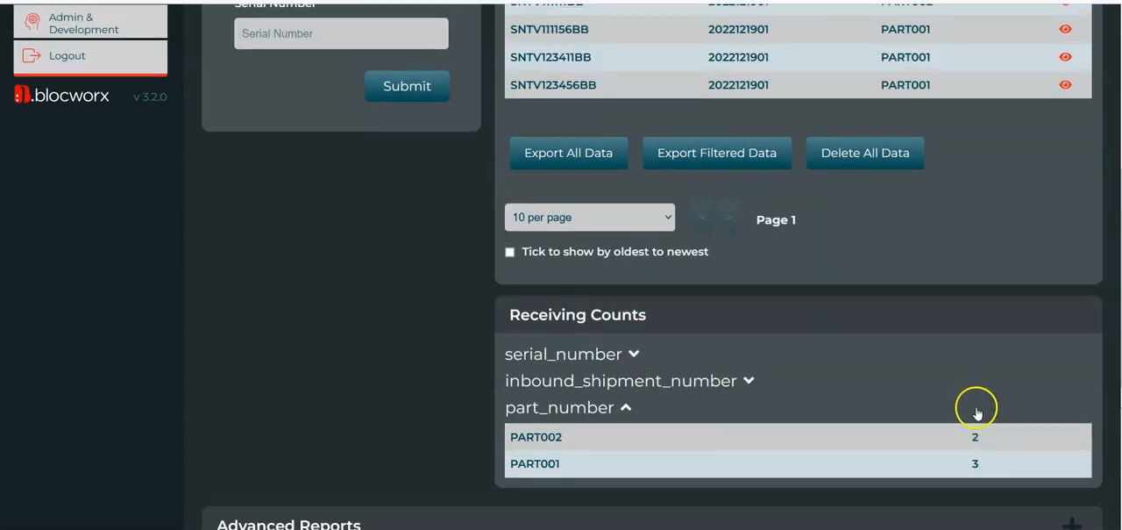
click(545, 417)
scroll(804, 313, up, 3)
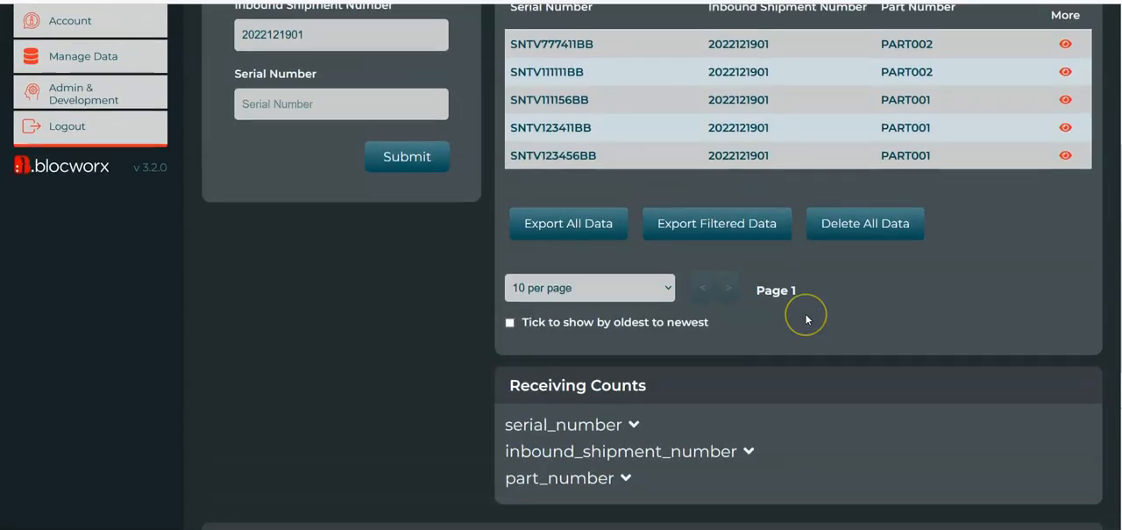
Open the Receiving bloc's edit mode in a separate browser tab and switch to it
scroll(684, 427, down, 3)
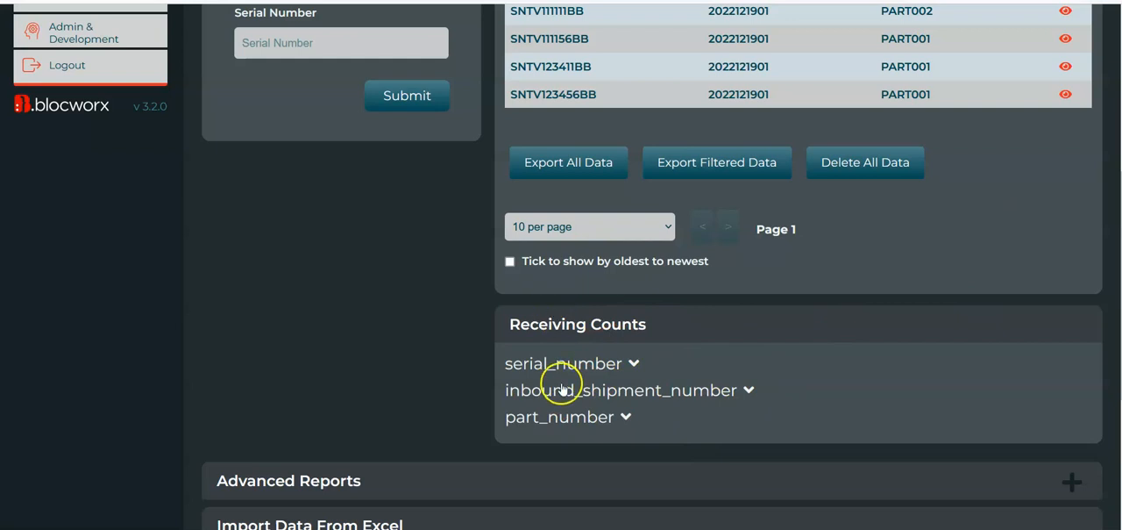
scroll(679, 345, up, 6)
scroll(678, 349, down, 5)
scroll(674, 345, up, 9)
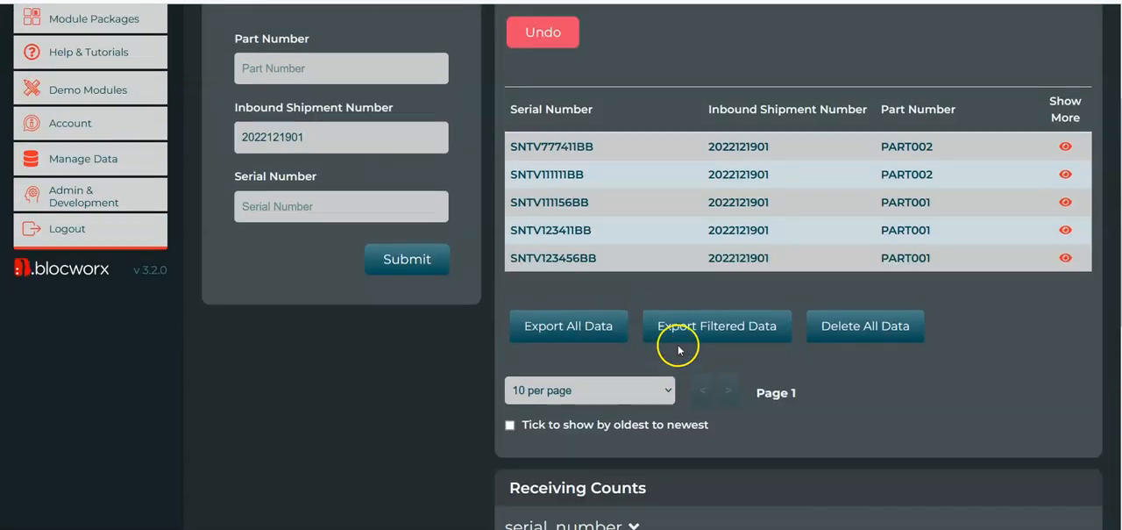
scroll(679, 324, down, 11)
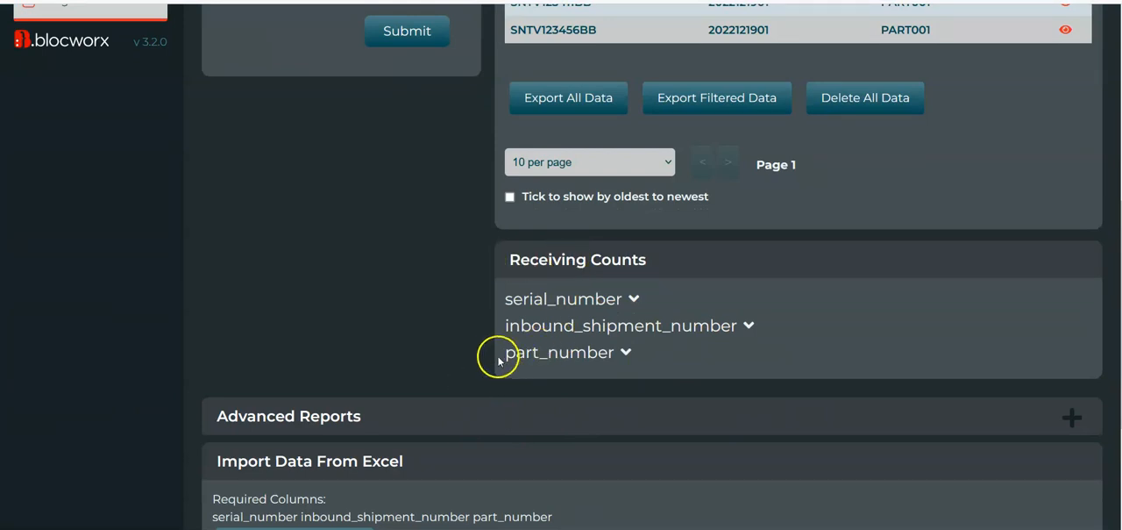
scroll(381, 441, down, 3)
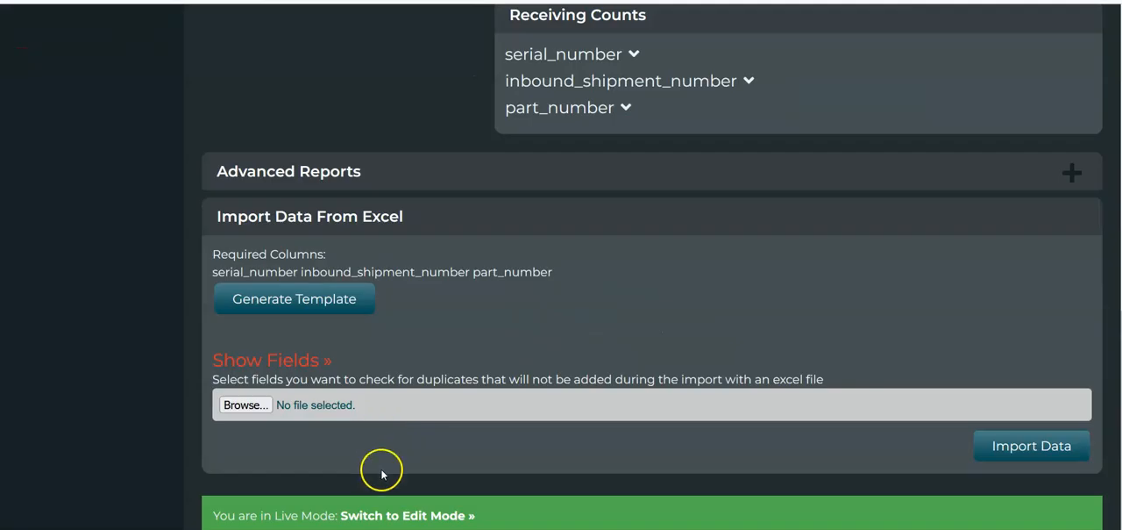
right_click(408, 513)
click(462, 287)
click(333, 2)
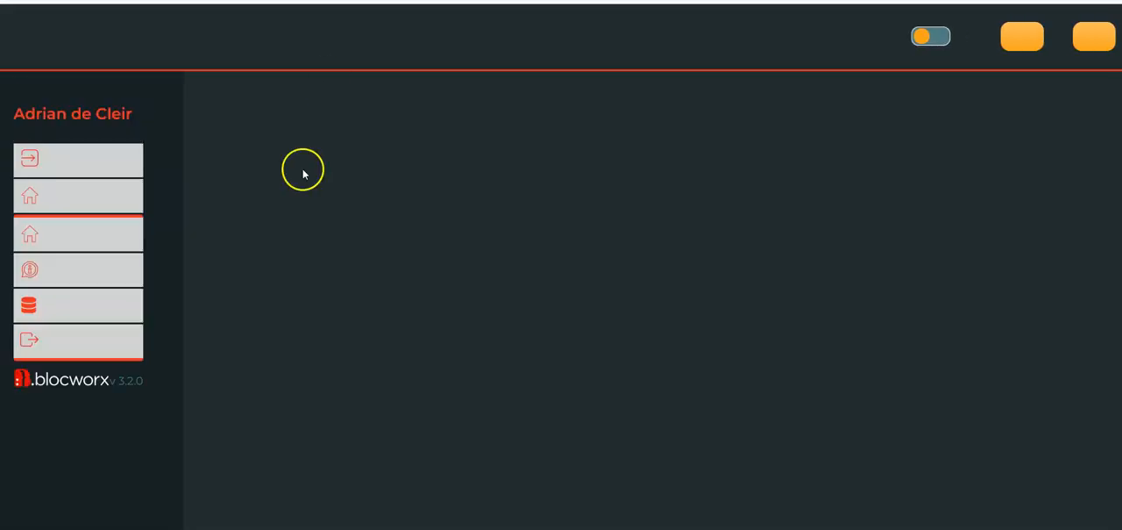
click(291, 299)
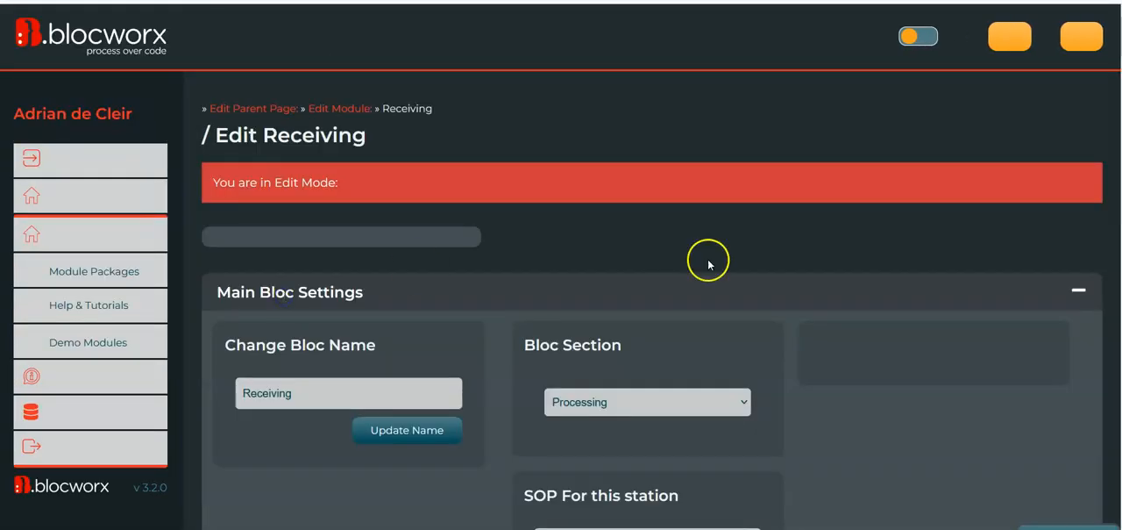
Turn off Show Counts Area in the bloc's layout and visibility settings, and check the reloaded live Receiving page
scroll(652, 281, down, 15)
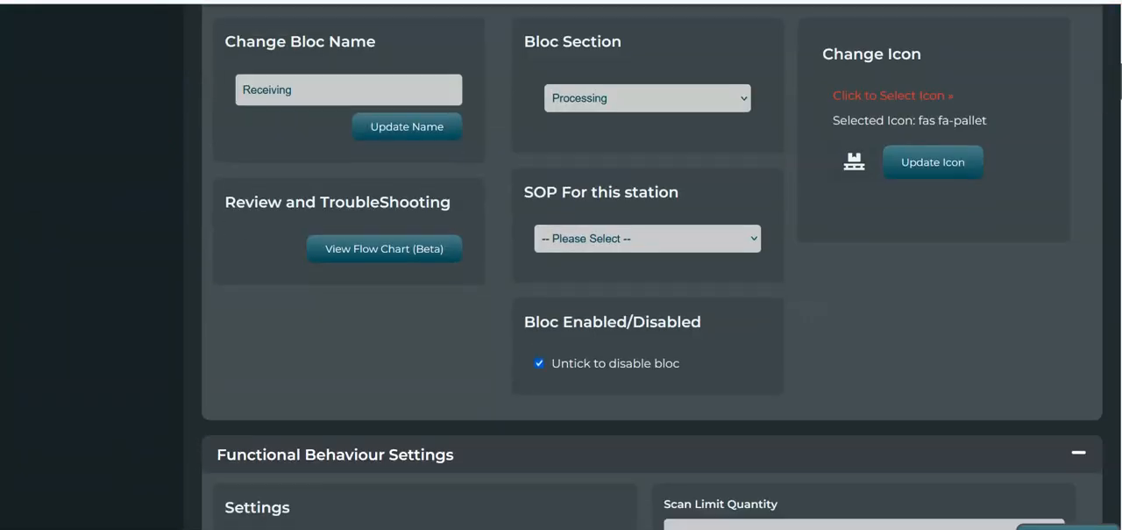
scroll(652, 281, up, 4)
scroll(653, 281, down, 15)
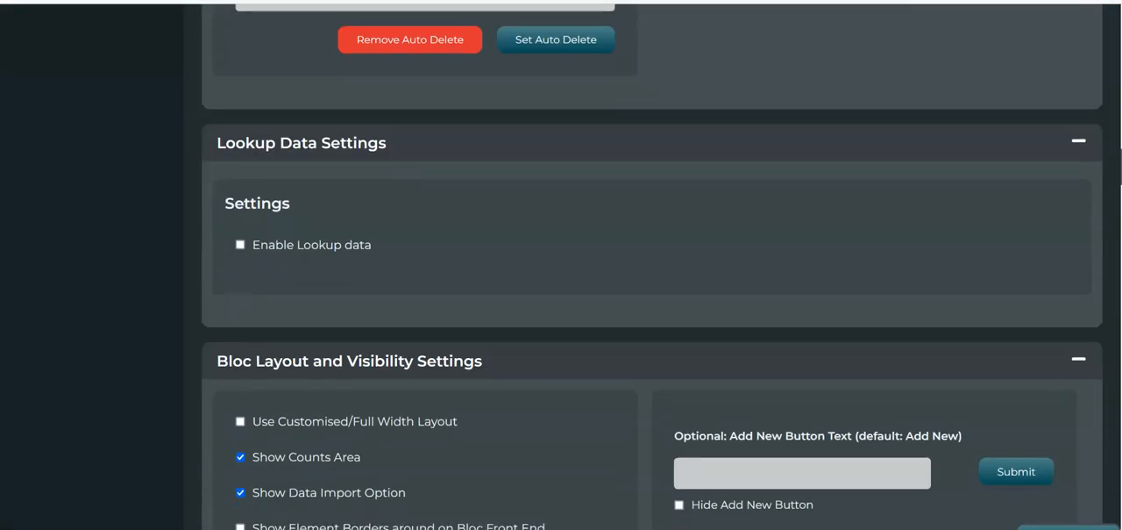
scroll(652, 280, up, 1)
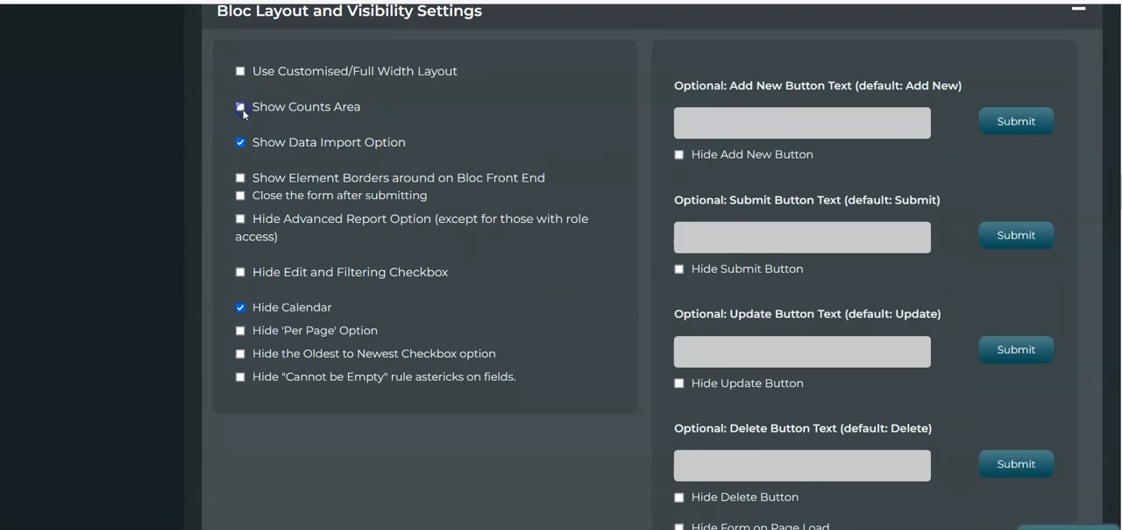
click(321, 143)
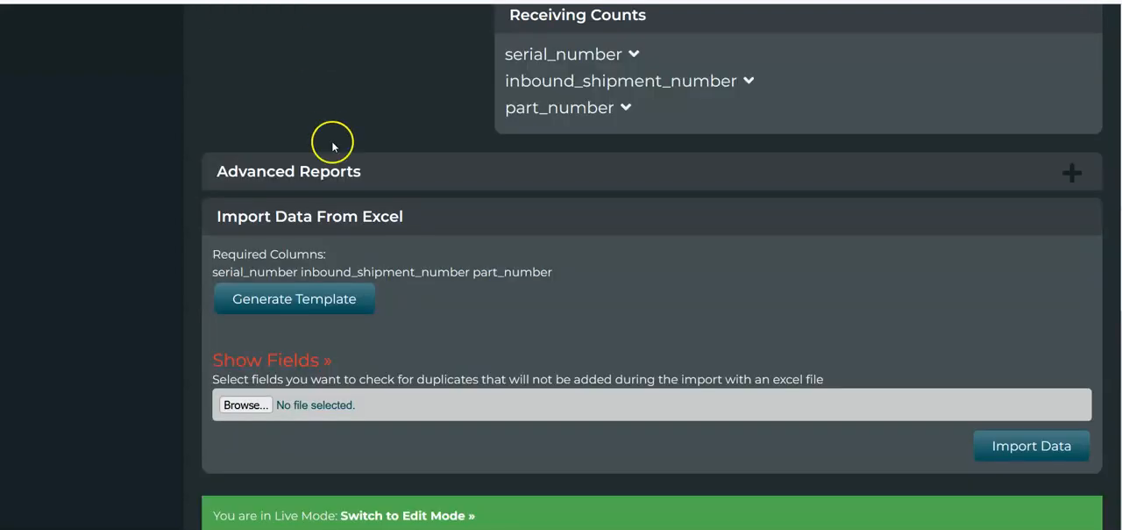
scroll(331, 146, up, 5)
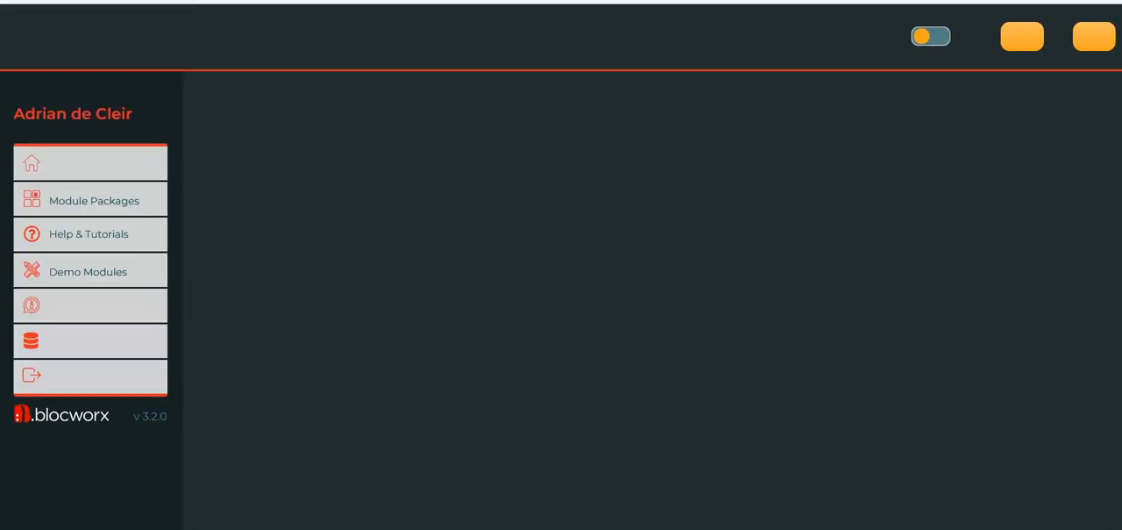
scroll(851, 233, down, 5)
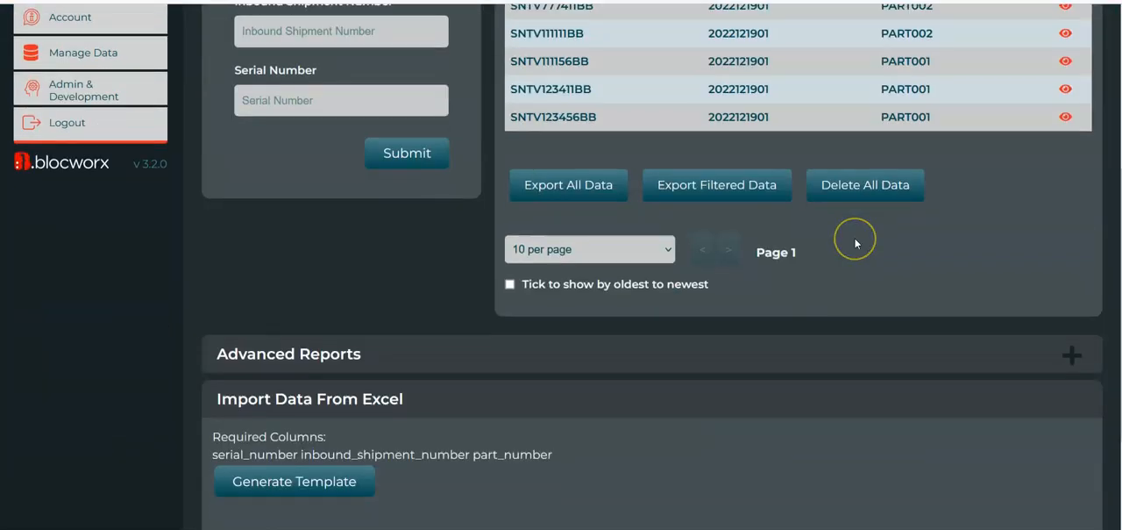
Expand the Advanced Reports section and select all fields for the Raw Data Report
scroll(685, 336, down, 1)
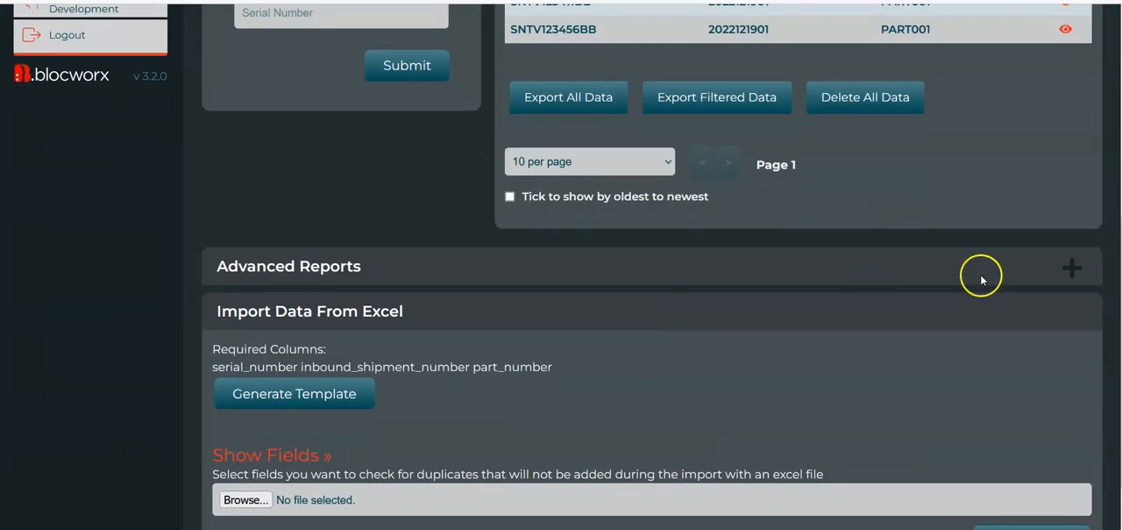
click(1075, 268)
scroll(652, 267, down, 3)
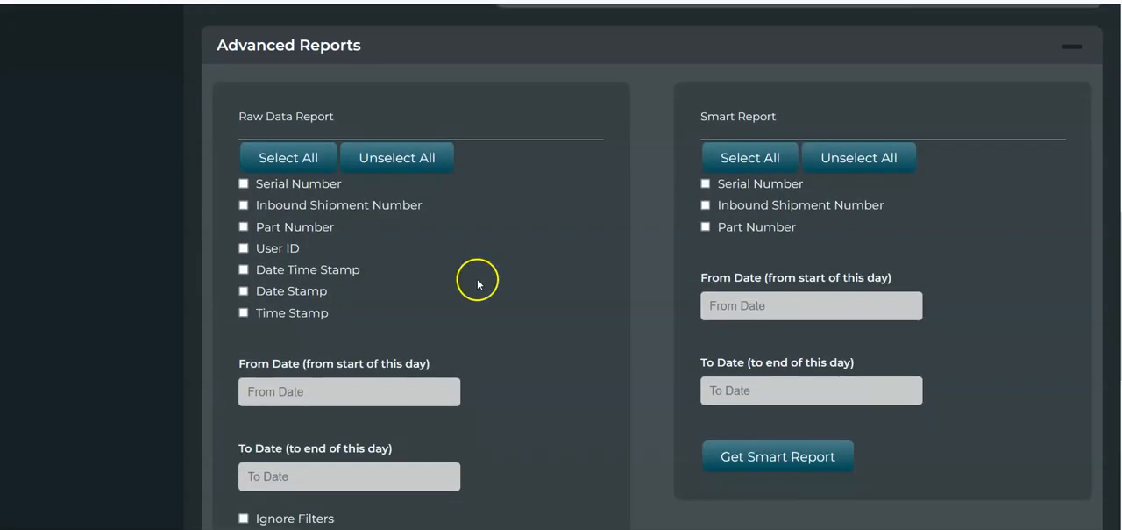
scroll(476, 275, up, 1)
scroll(476, 275, down, 2)
click(301, 87)
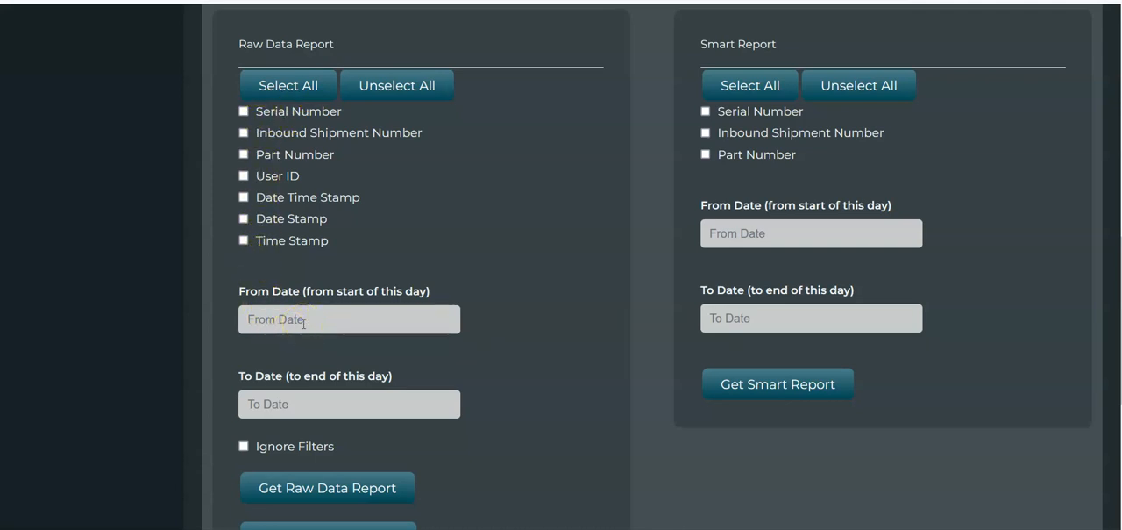
click(295, 93)
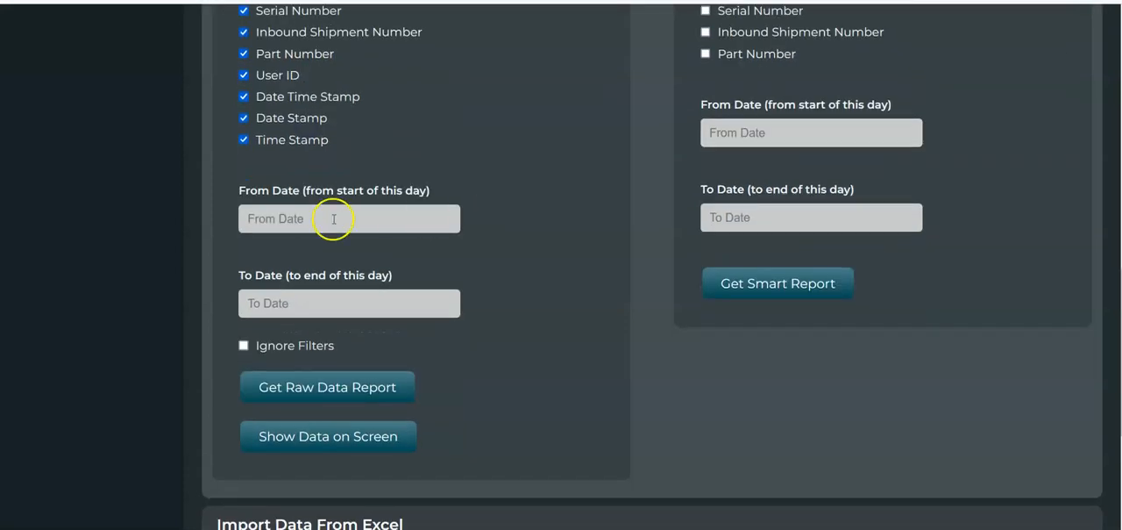
Set both the From Date and To Date of the Raw Data Report to 2022-12-19
click(337, 218)
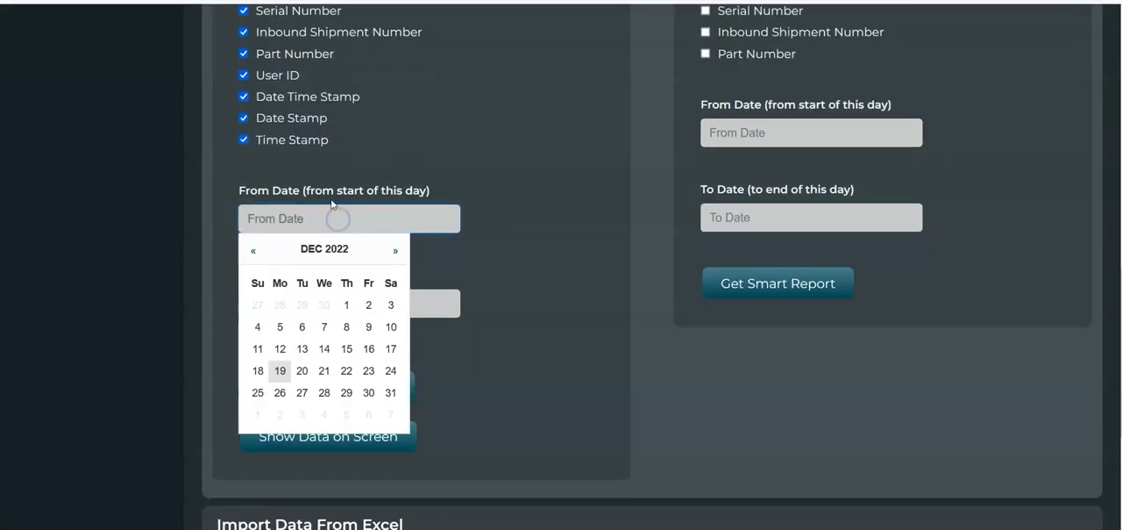
click(279, 370)
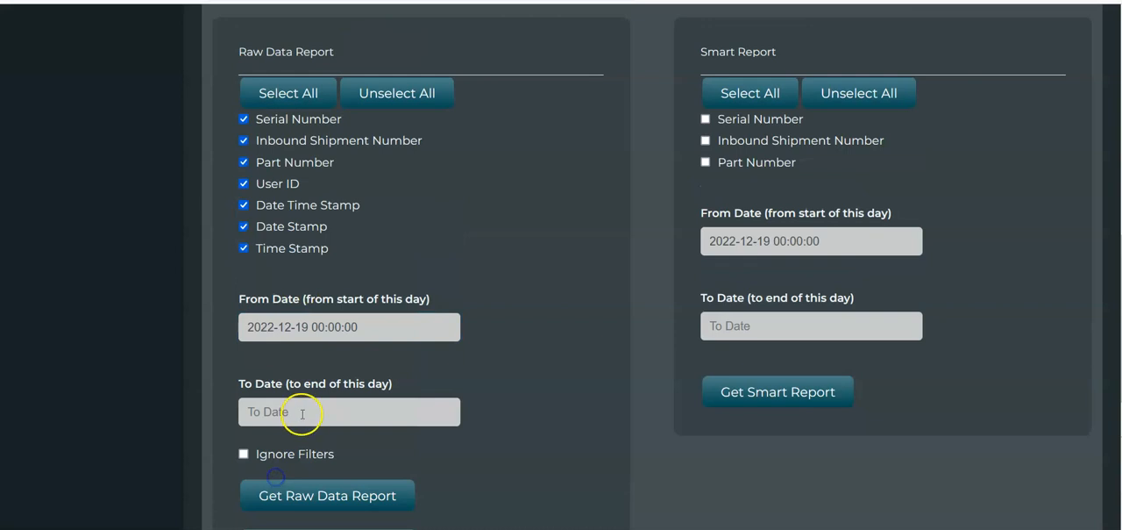
click(302, 412)
scroll(298, 474, down, 1)
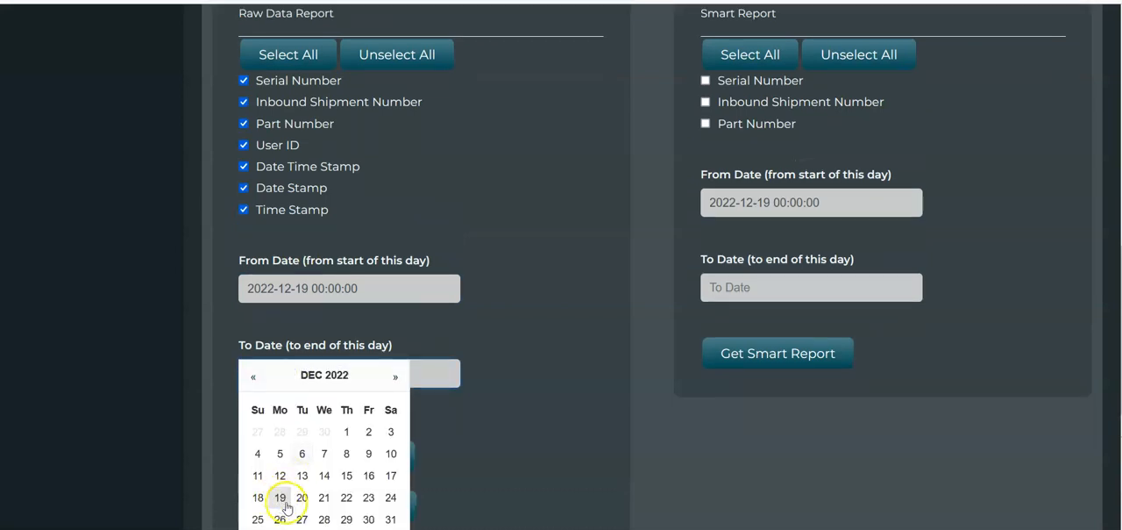
click(281, 497)
Show the raw report data on screen, review the listed records, and close the overlay
scroll(439, 368, down, 1)
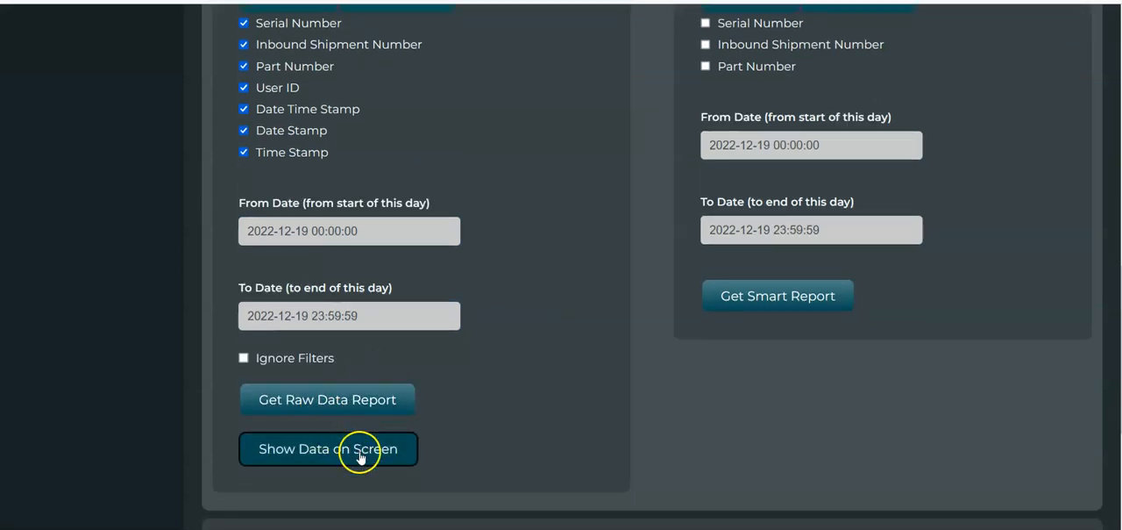
click(331, 452)
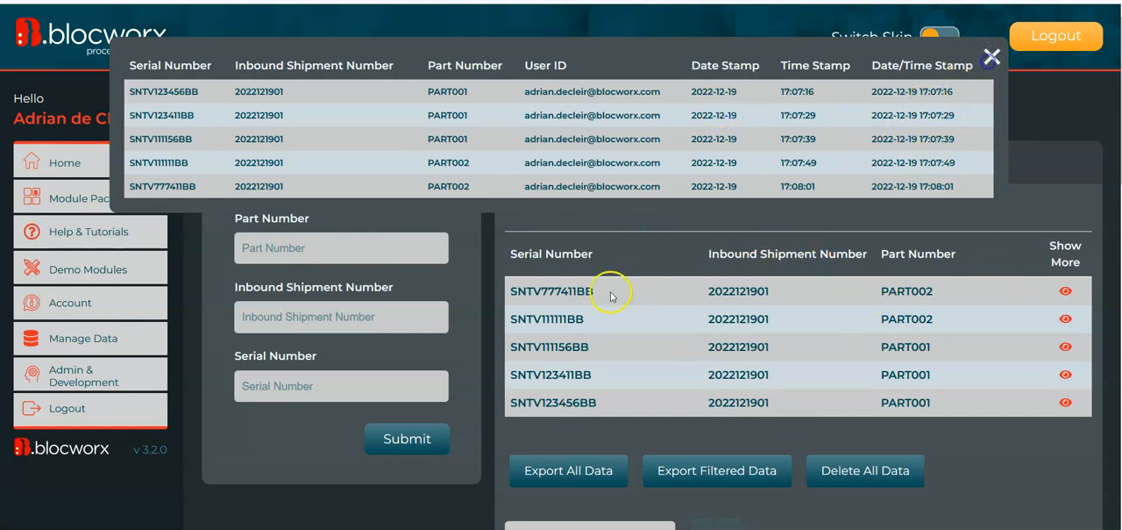
click(991, 57)
Download the Raw Data Report with all fields and open the downloaded workbook in Excel
scroll(556, 356, down, 10)
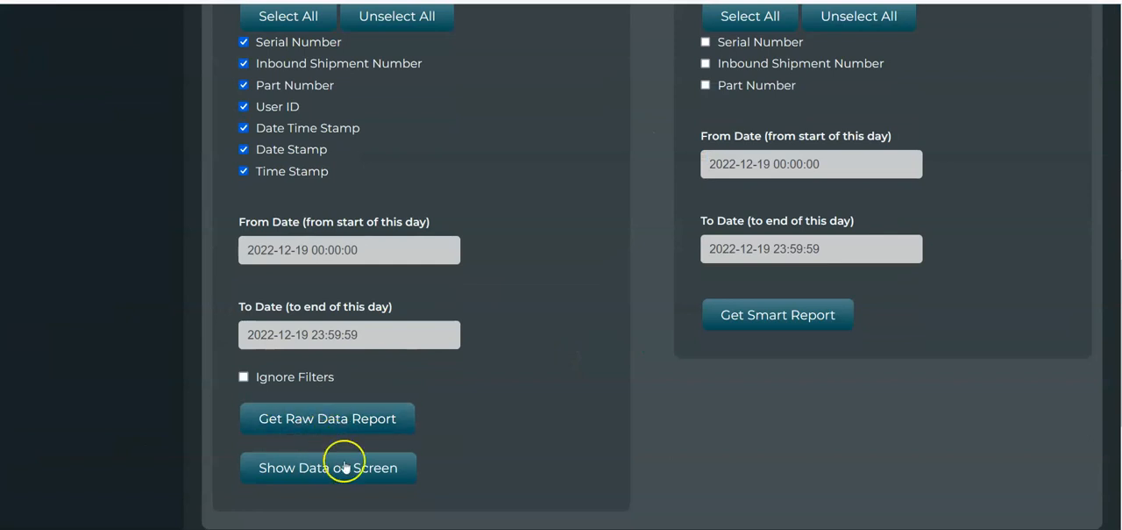
click(336, 430)
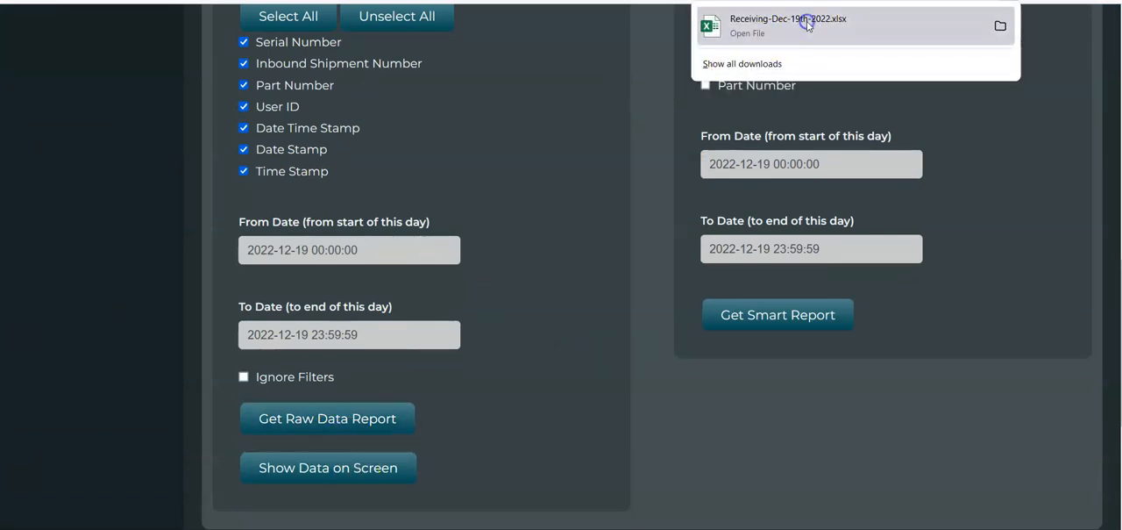
click(808, 26)
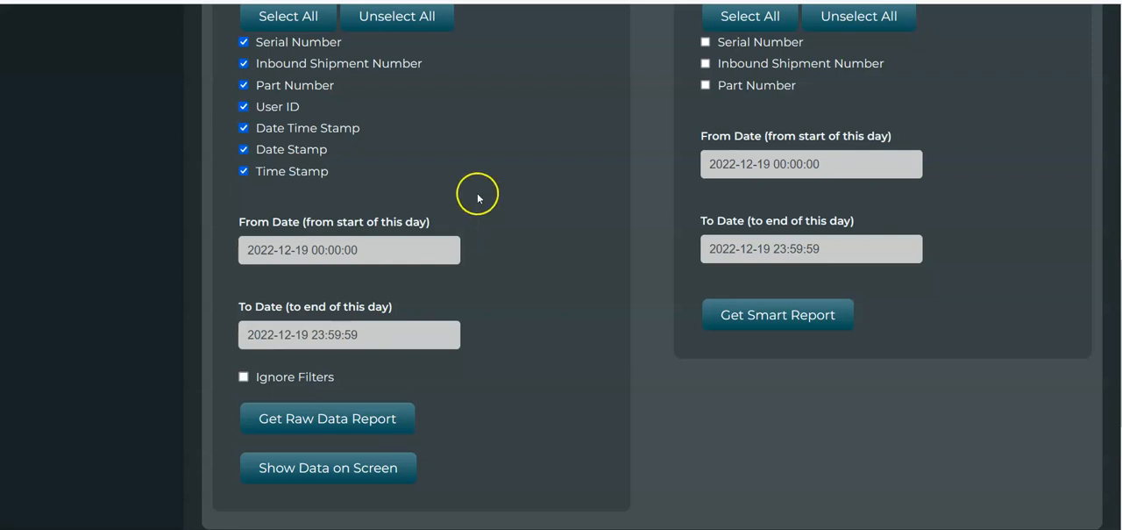
Exclude User ID, Date Time Stamp, Date Stamp and Time Stamp from the Raw Data Report, and download and open the reduced workbook
scroll(478, 198, up, 1)
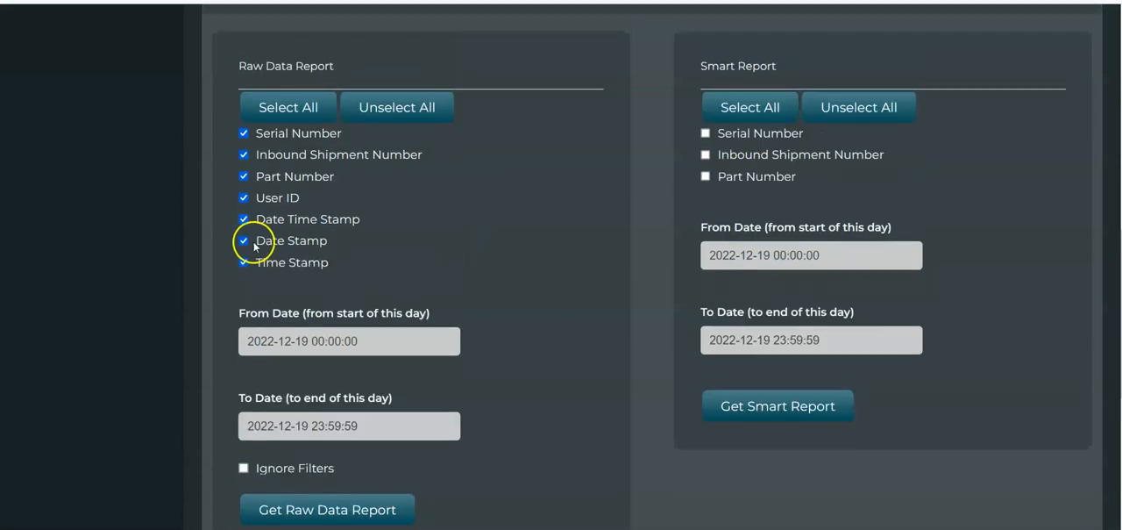
click(246, 208)
click(244, 218)
click(244, 259)
scroll(473, 286, down, 2)
click(323, 356)
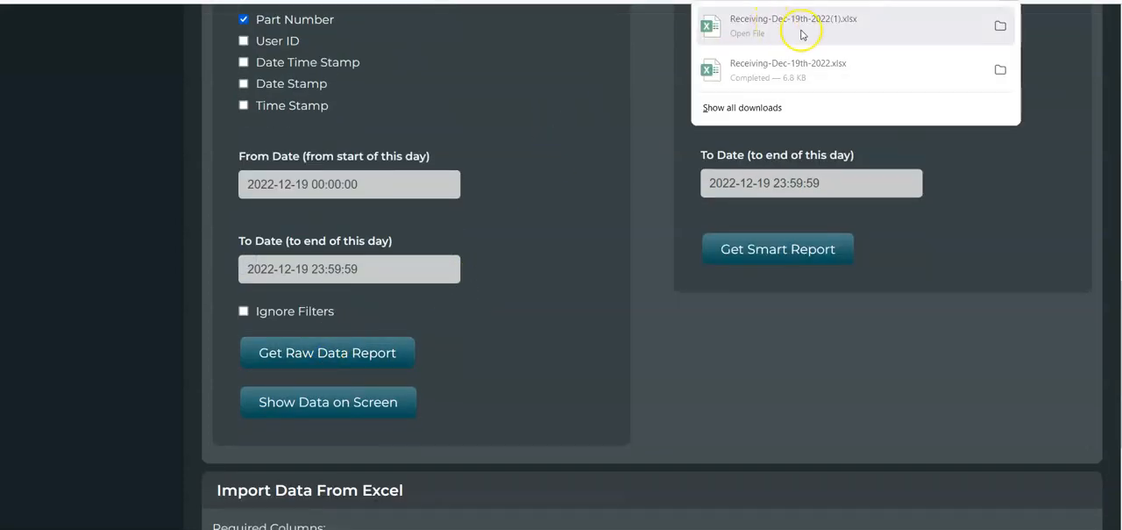
click(802, 35)
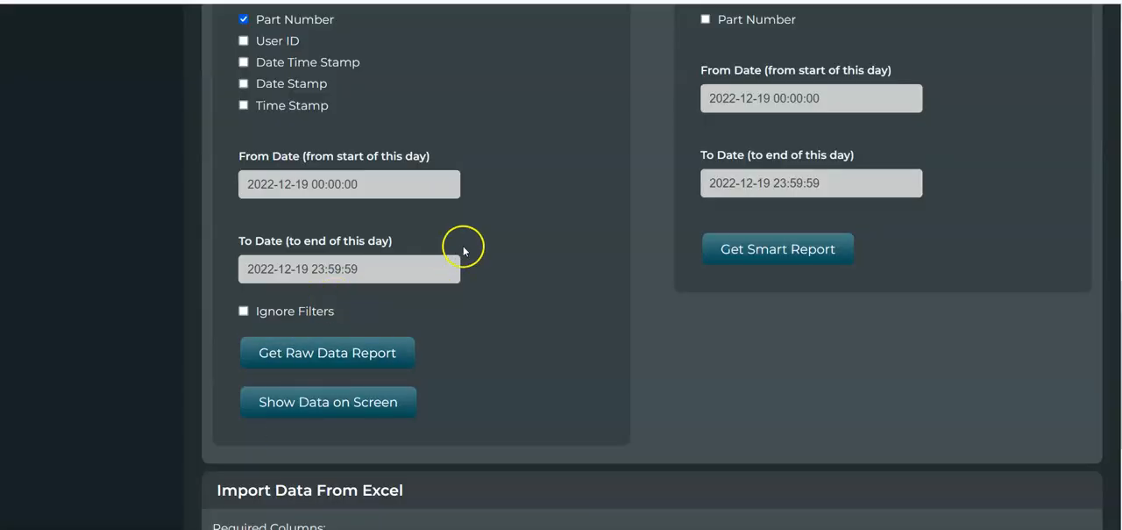
Review the Raw Data Report options and compare them with the Smart Report options in the Advanced Reports section
scroll(467, 244, up, 3)
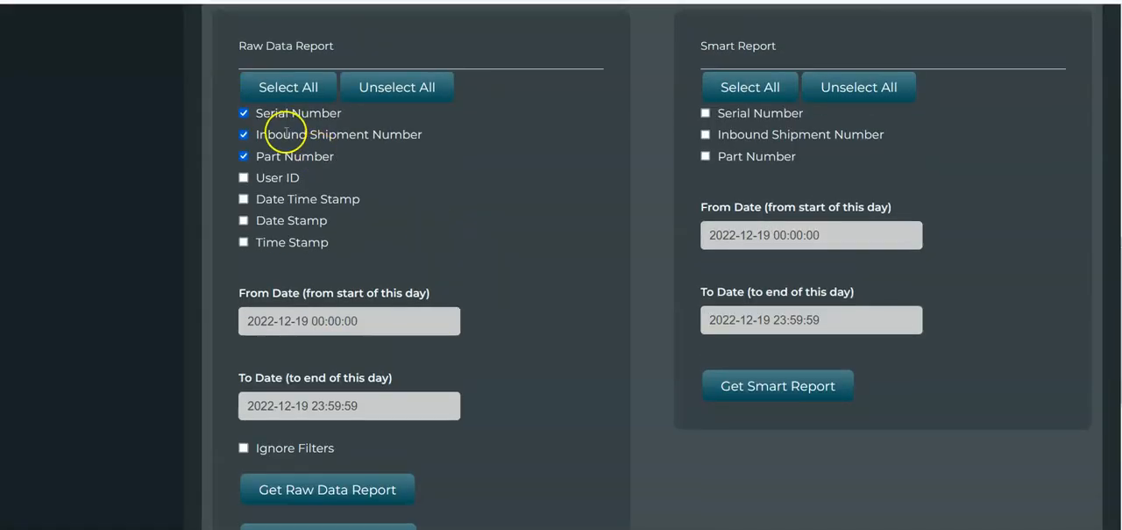
scroll(286, 131, up, 1)
drag(246, 123, 346, 129)
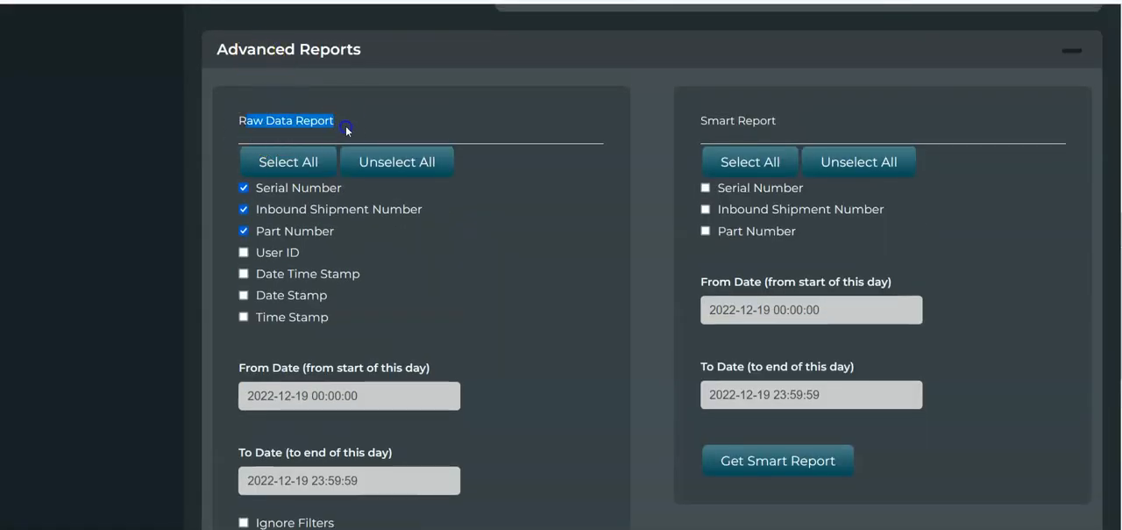
click(413, 110)
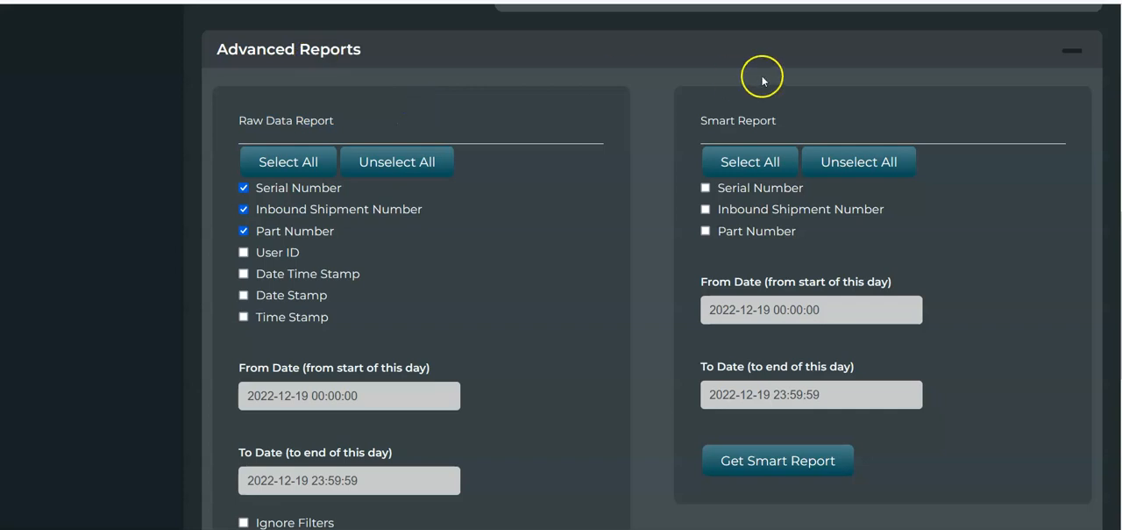
scroll(834, 123, up, 3)
scroll(849, 168, down, 2)
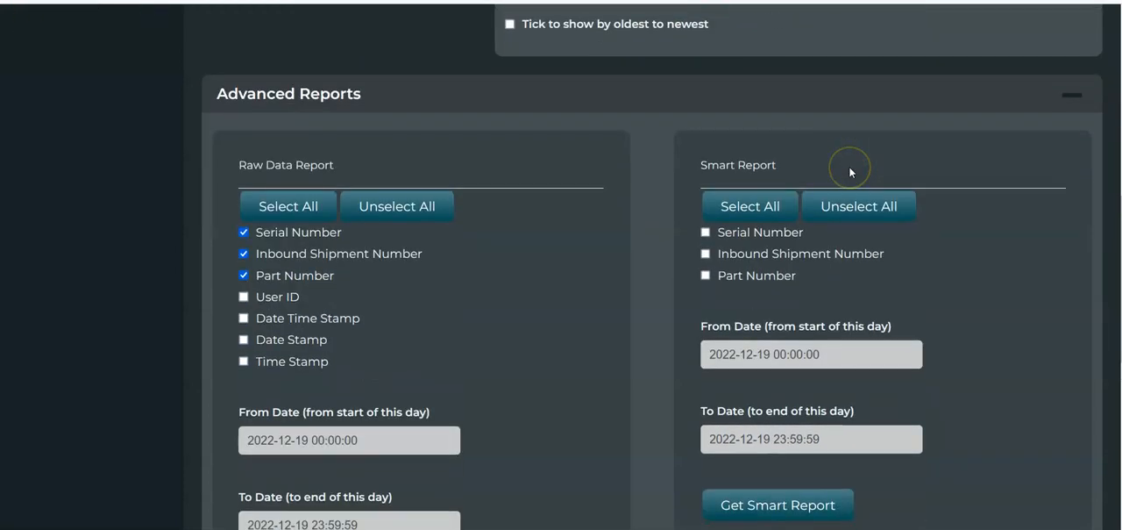
click(824, 156)
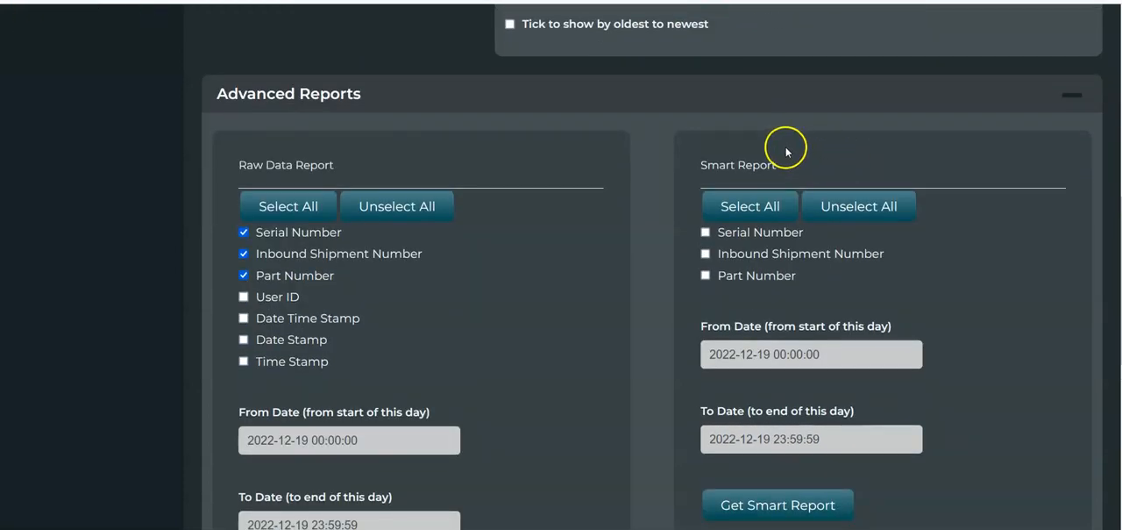
scroll(783, 146, down, 1)
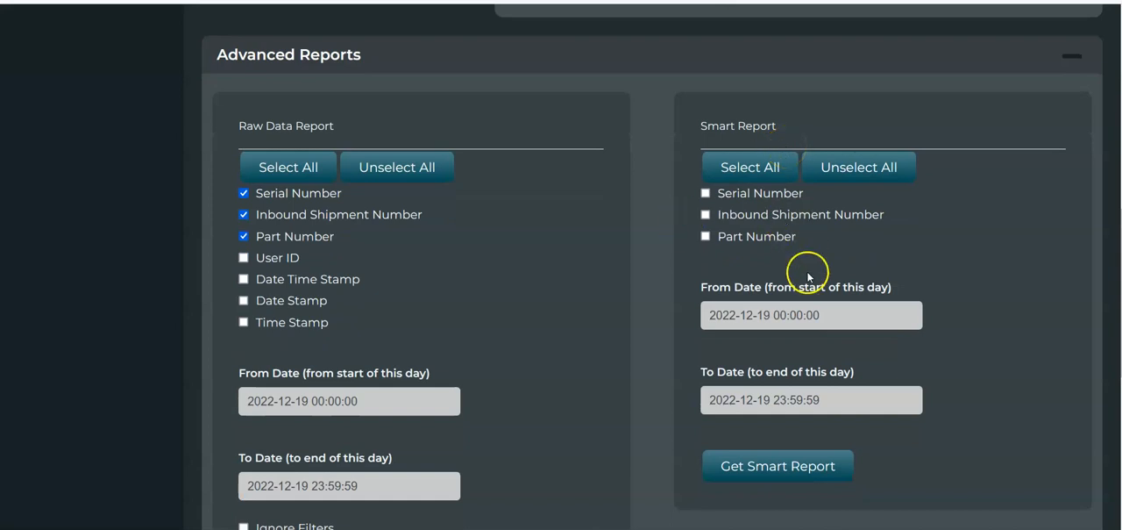
scroll(719, 214, up, 1)
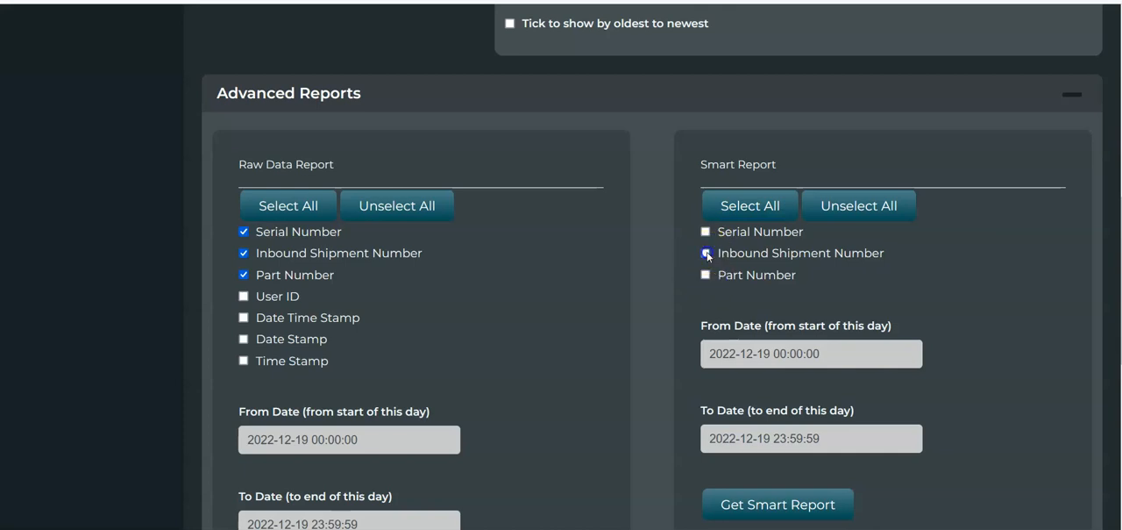
Generate a Smart Report by Part Number for 2022-12-19 and open the downloaded workbook to view its counters
click(707, 274)
scroll(760, 271, down, 1)
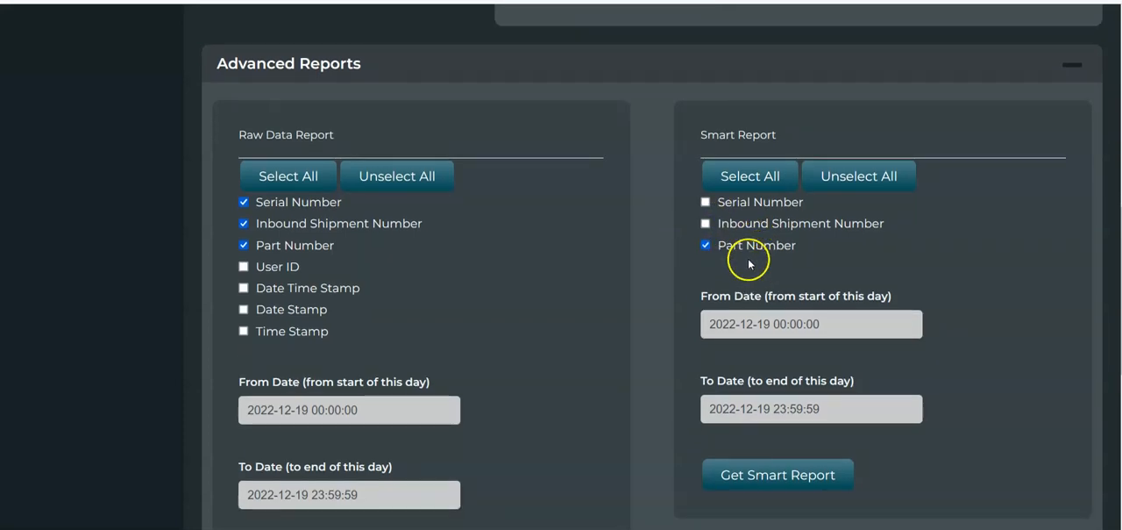
scroll(784, 377, down, 2)
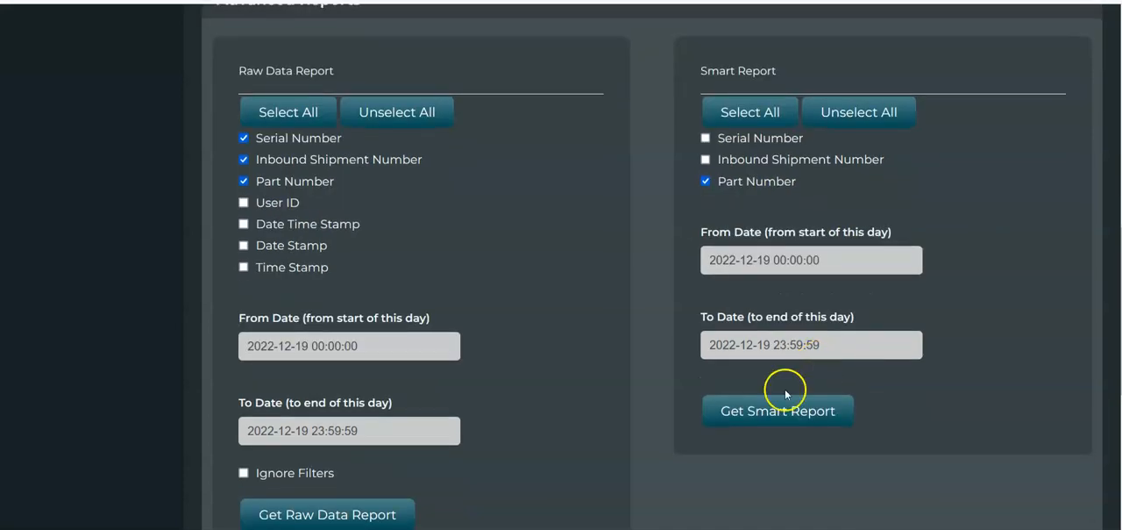
click(786, 426)
click(842, 30)
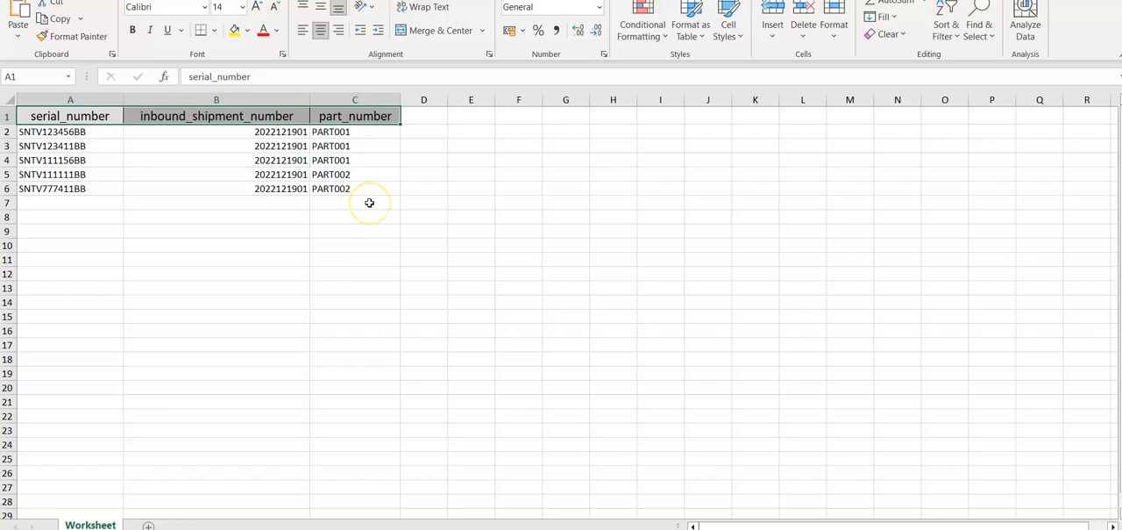
click(395, 201)
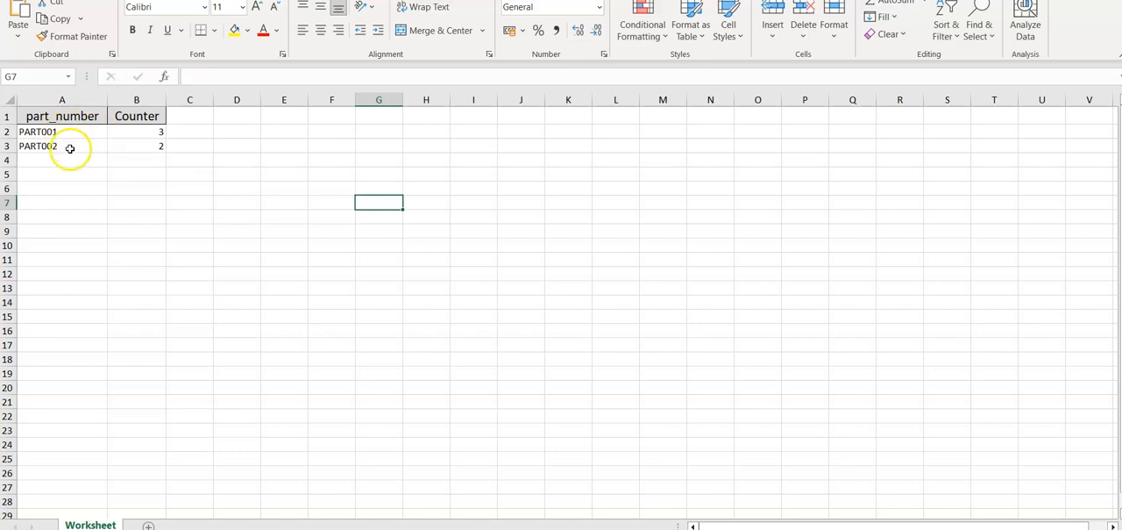
Add Inbound Shipment Number to the Smart Report fields, and download and open the new report
click(290, 491)
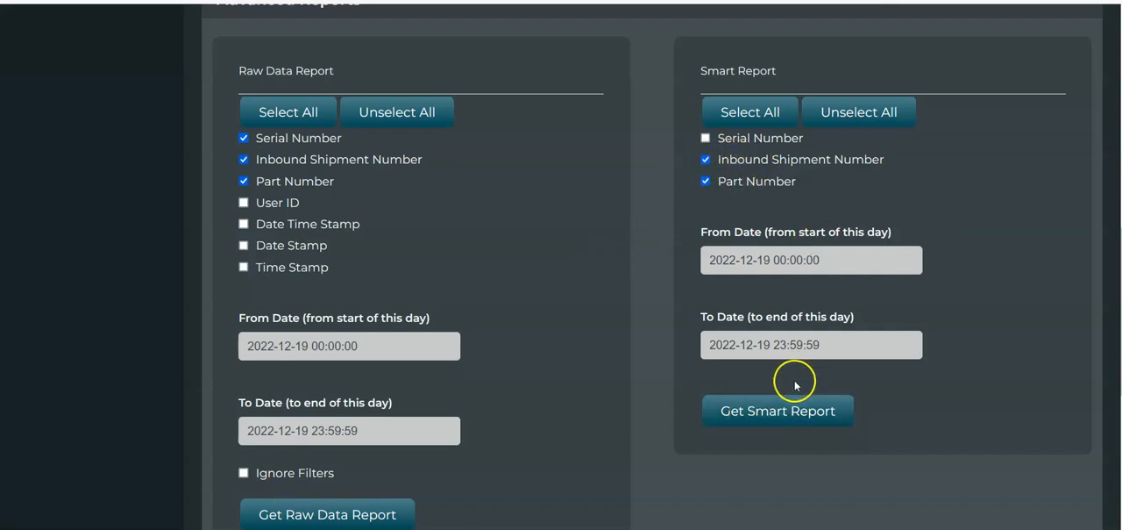
click(778, 422)
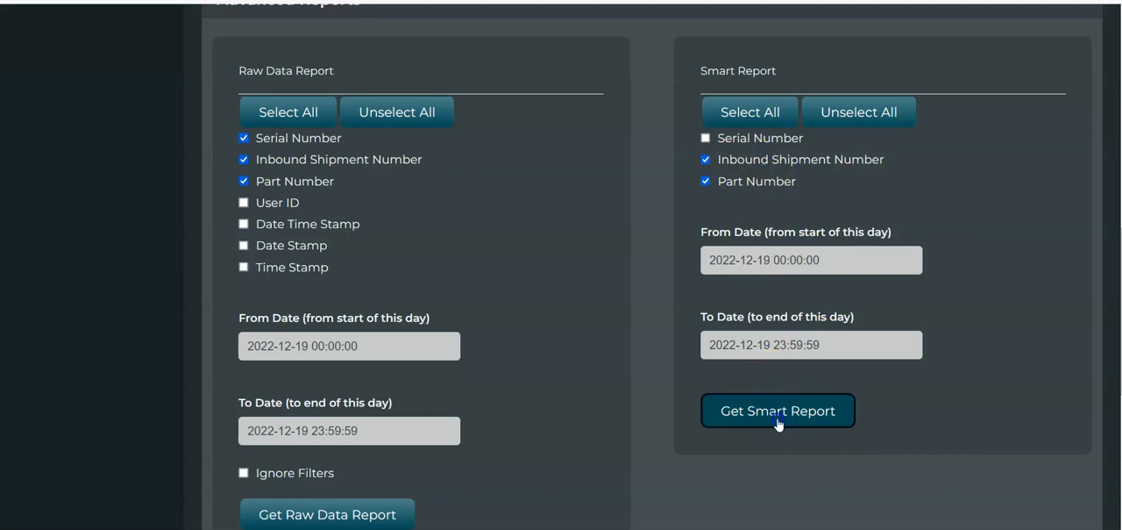
click(808, 18)
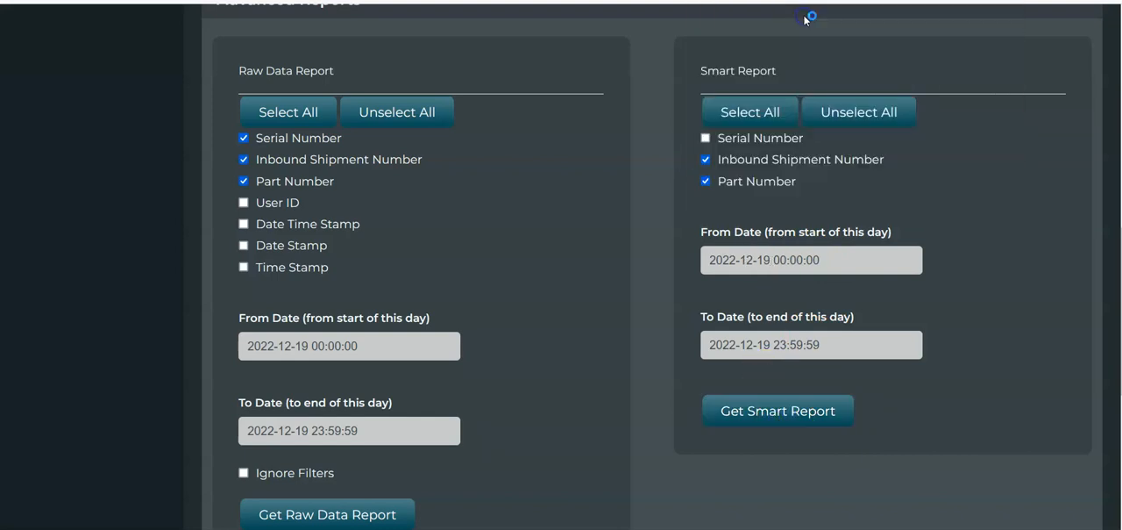
click(218, 172)
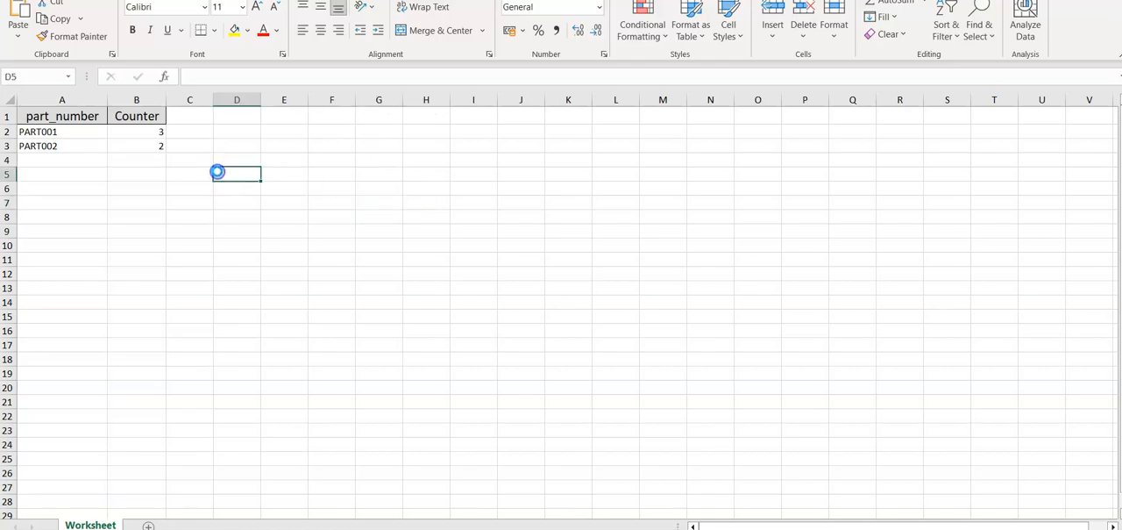
Examine how the Smart Report counts each combination of inbound shipment number and part number
click(250, 158)
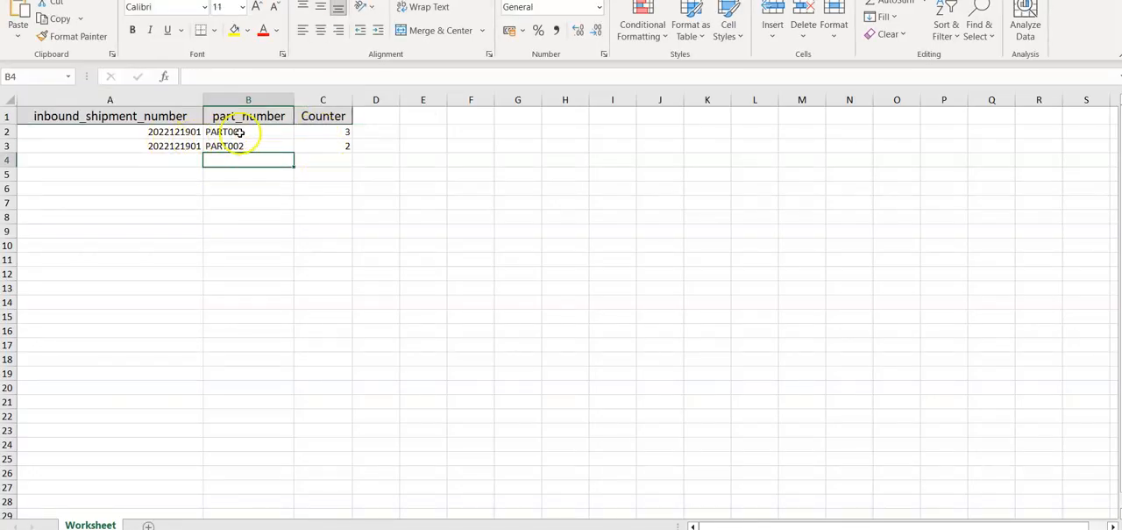
click(180, 132)
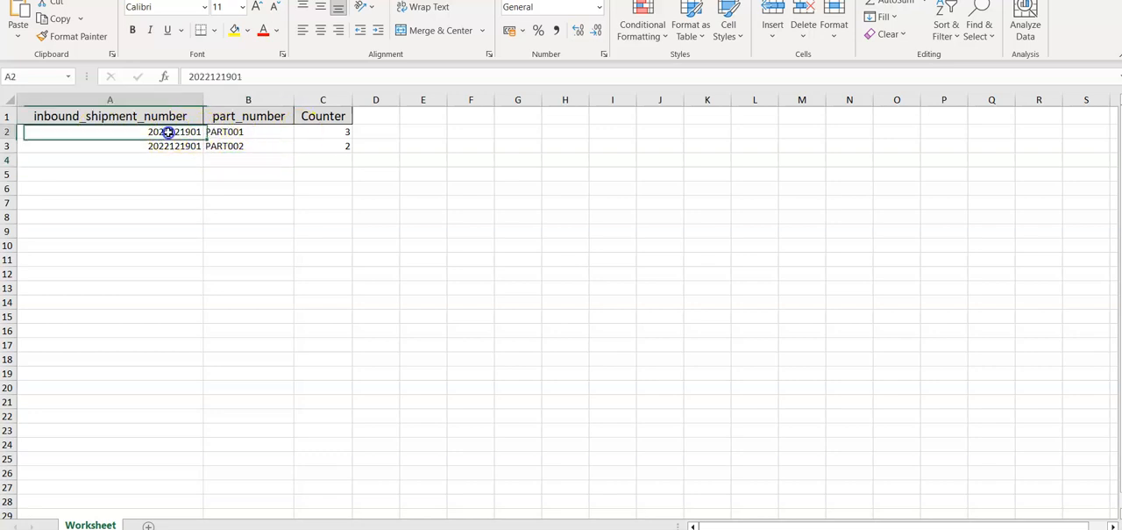
click(230, 132)
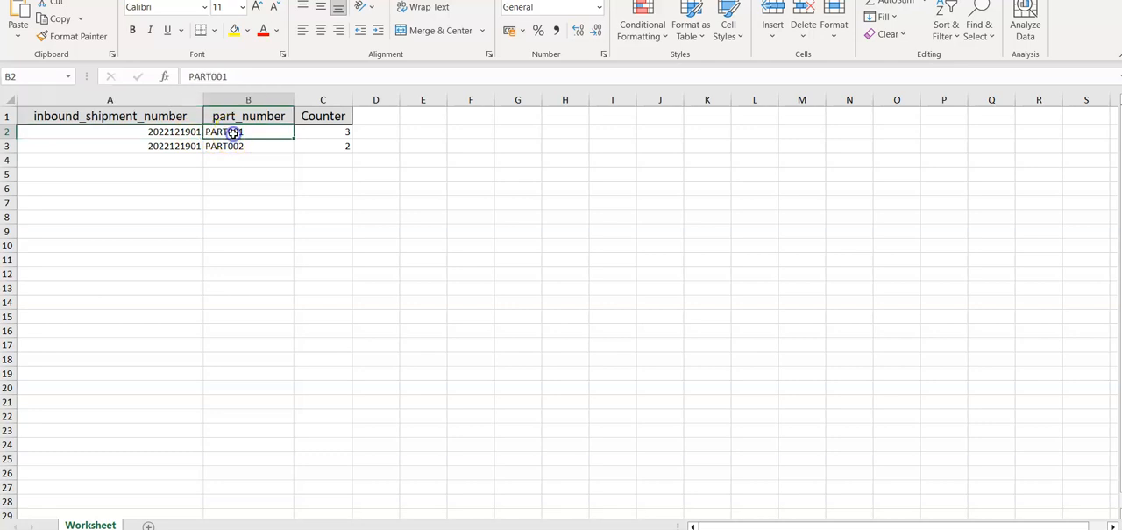
click(144, 147)
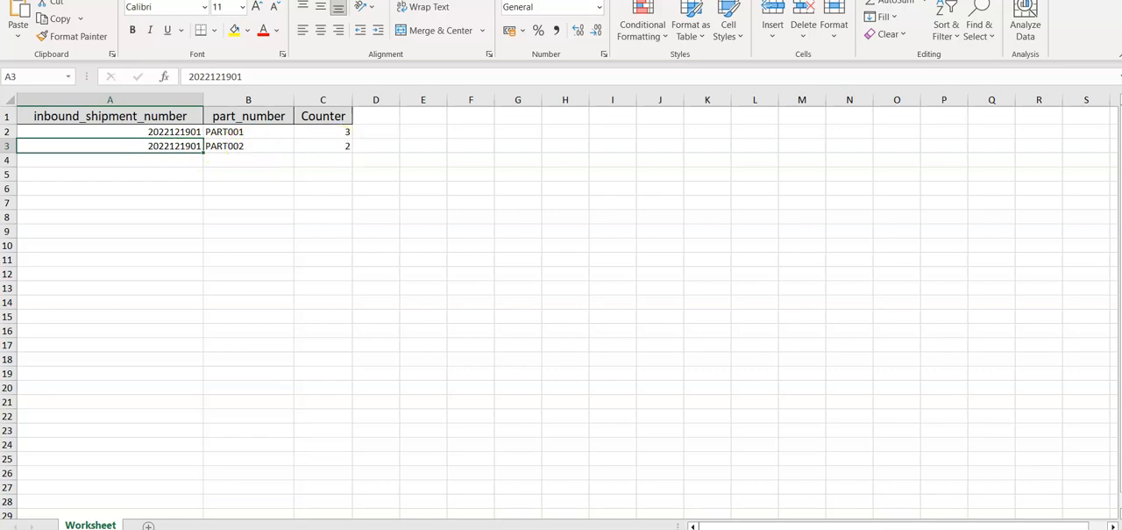
key(alt+Tab)
key(alt+Tab)
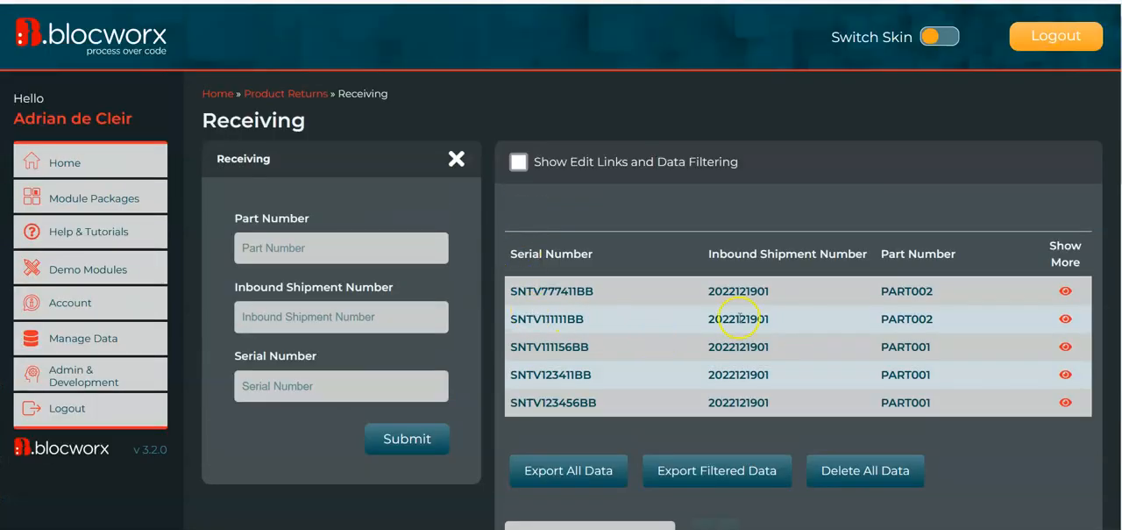
double_click(739, 319)
key(ctrl+c)
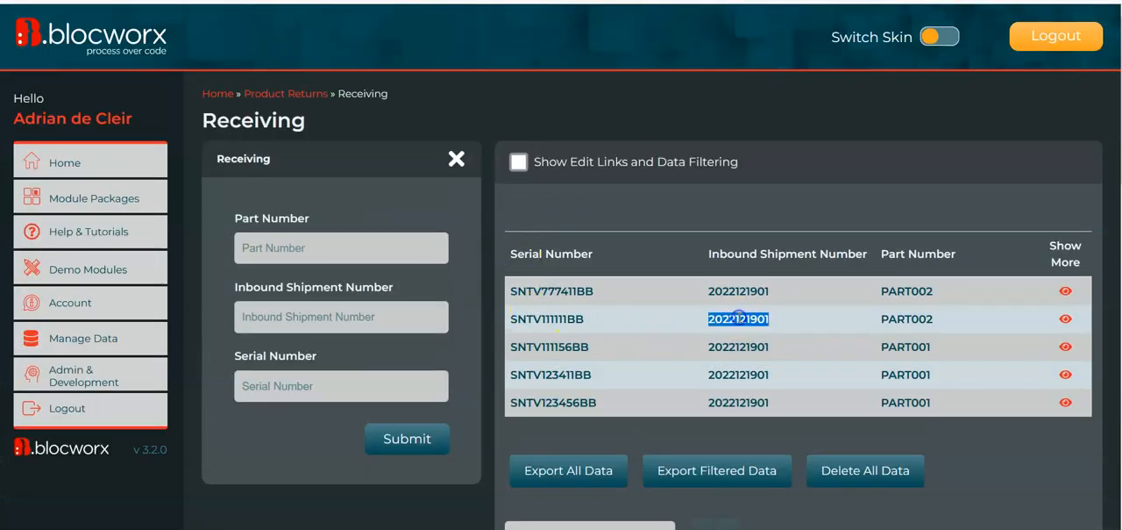
click(359, 253)
text(PART)
key(Tab)
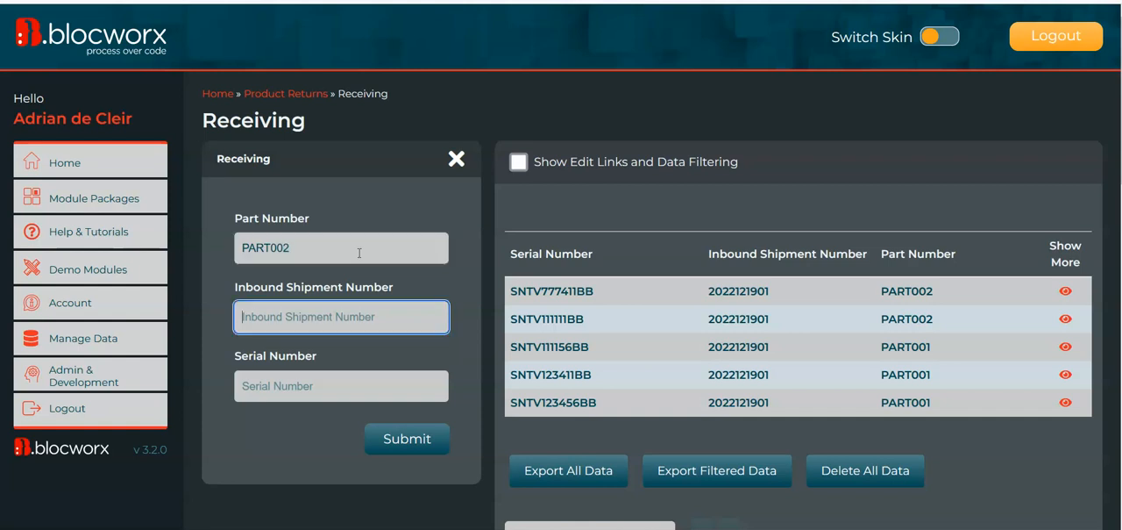
key(ctrl+v)
text(2)
key(Tab)
Copy an existing serial number, alter it to SNTV77XX11BB for the new record, and submit the record
double_click(538, 291)
key(ctrl+c)
click(372, 381)
key(ctrl+v)
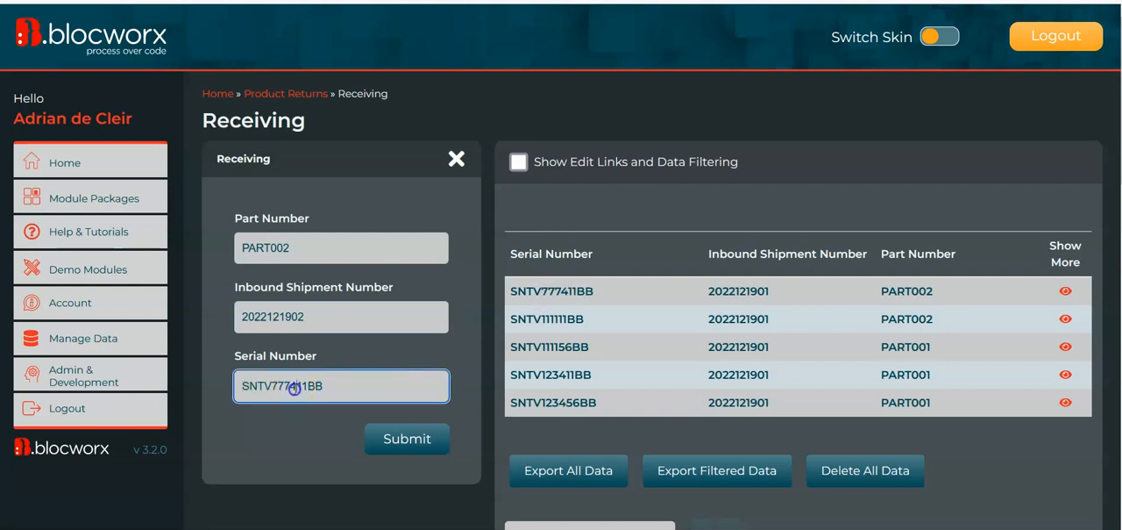
key(Return)
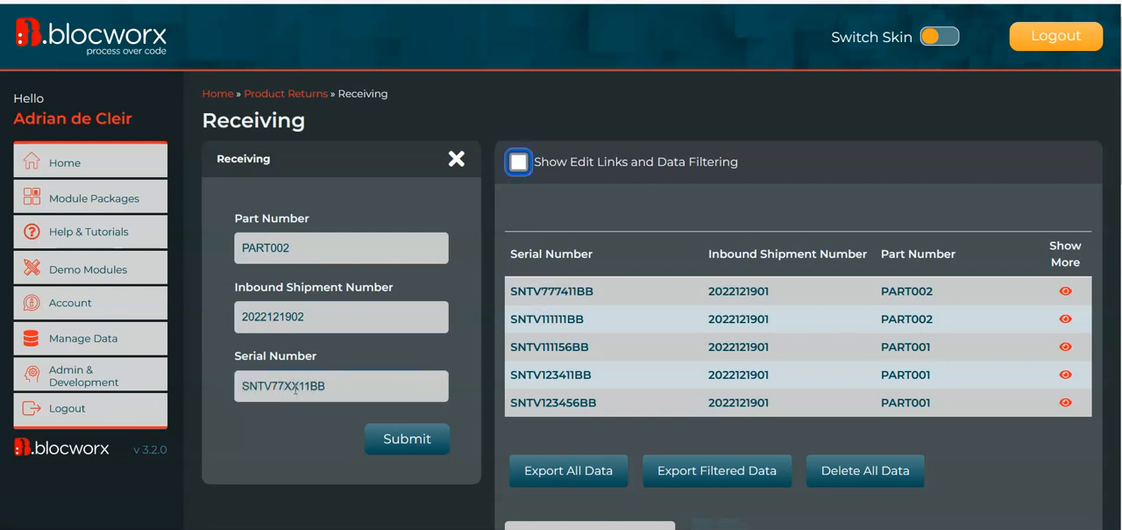
scroll(544, 361, down, 5)
scroll(629, 308, down, 3)
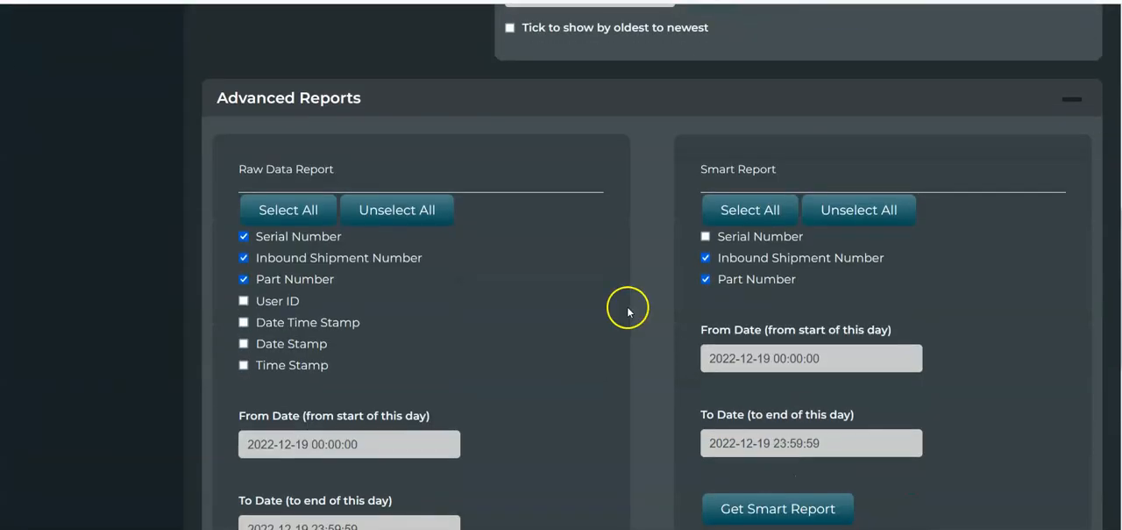
scroll(777, 213, down, 1)
click(790, 449)
click(787, 33)
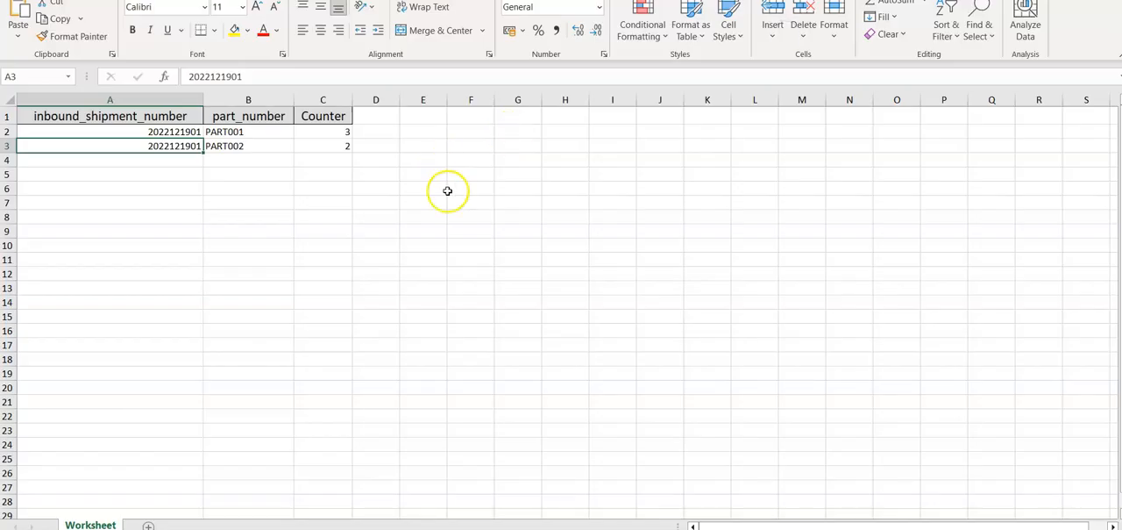
click(450, 173)
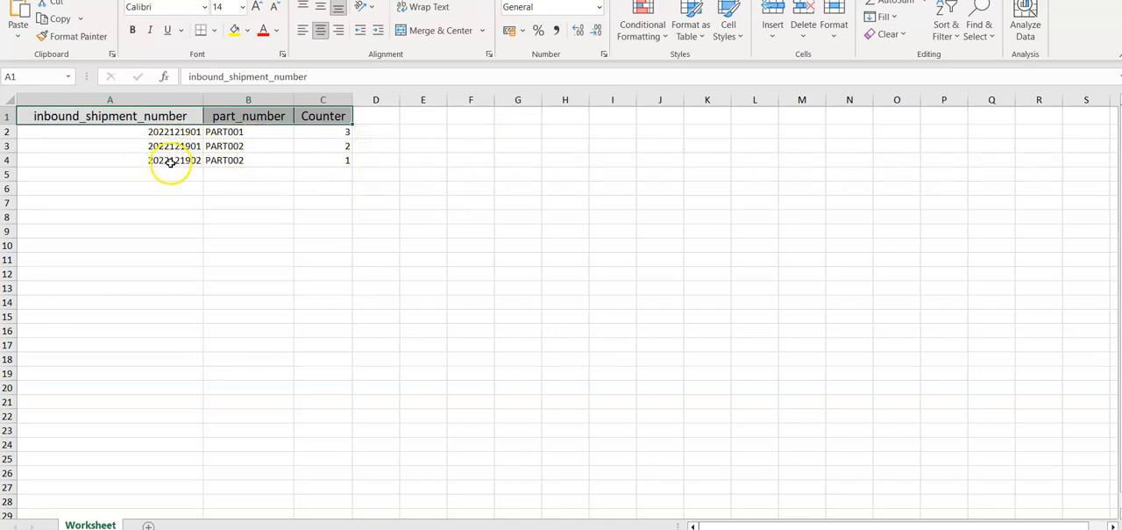
click(269, 161)
click(327, 161)
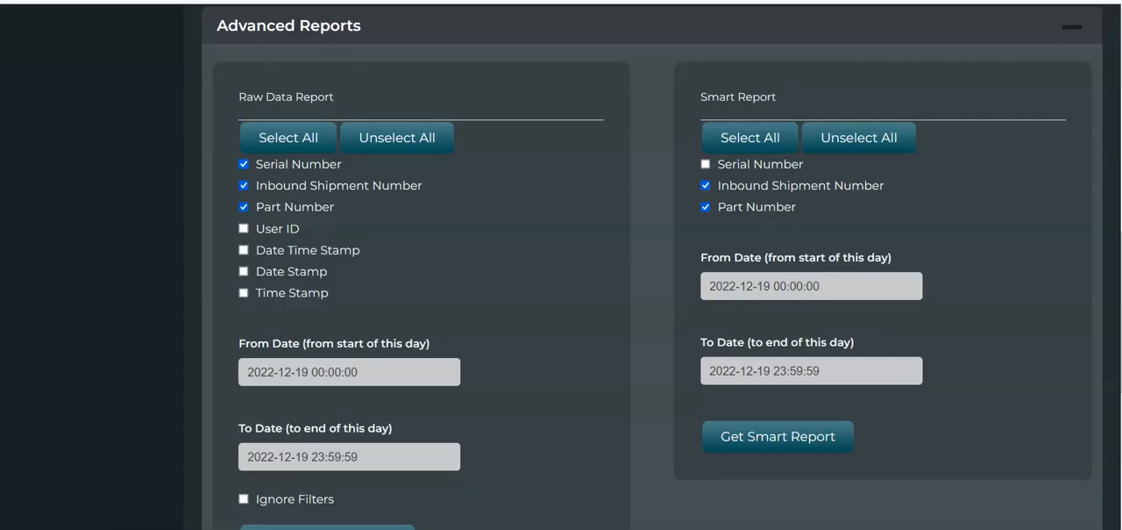
Go back to the Product Returns module and open it in edit mode
scroll(464, 254, up, 10)
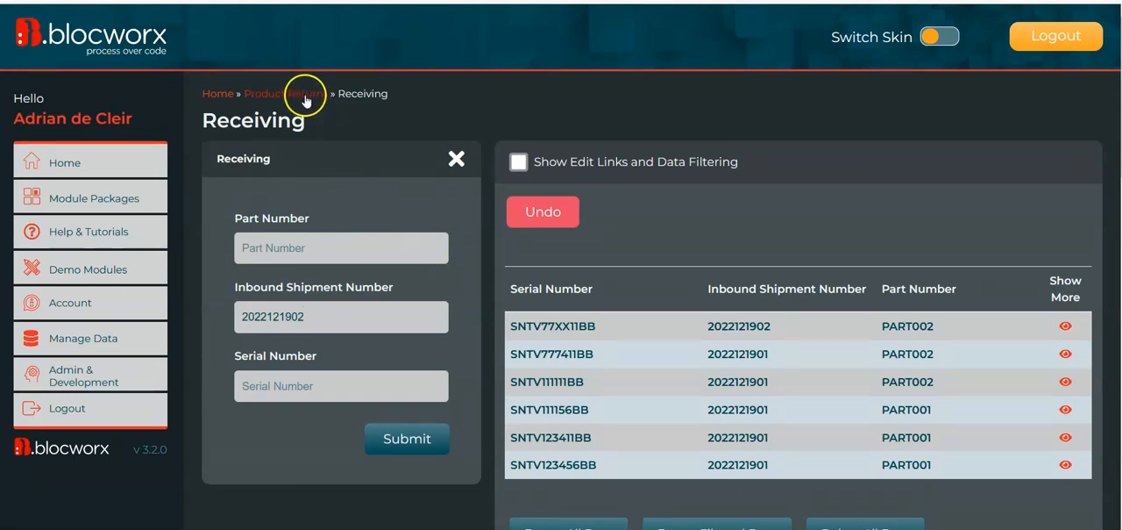
scroll(404, 154, down, 1)
scroll(404, 156, up, 1)
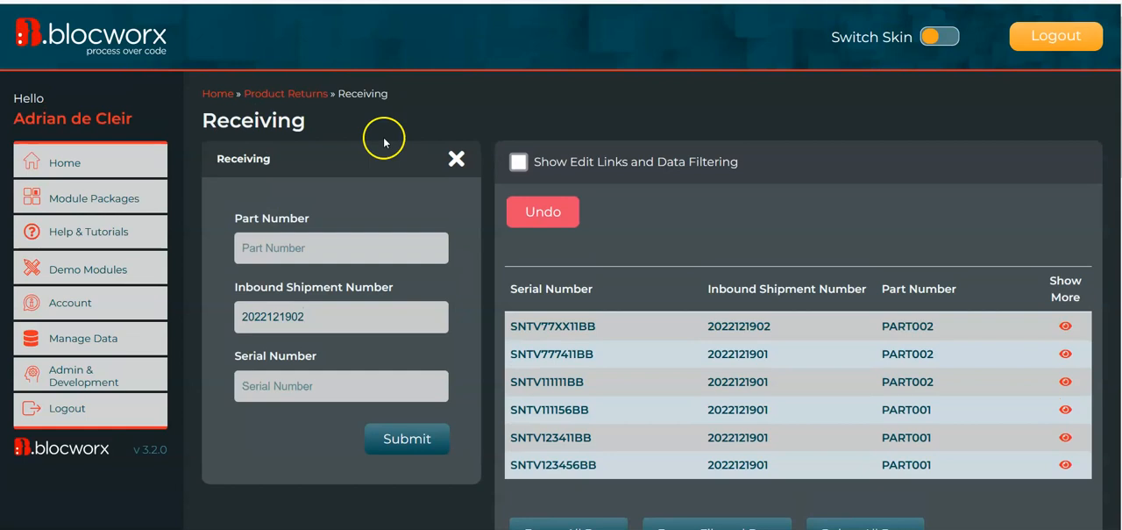
click(313, 96)
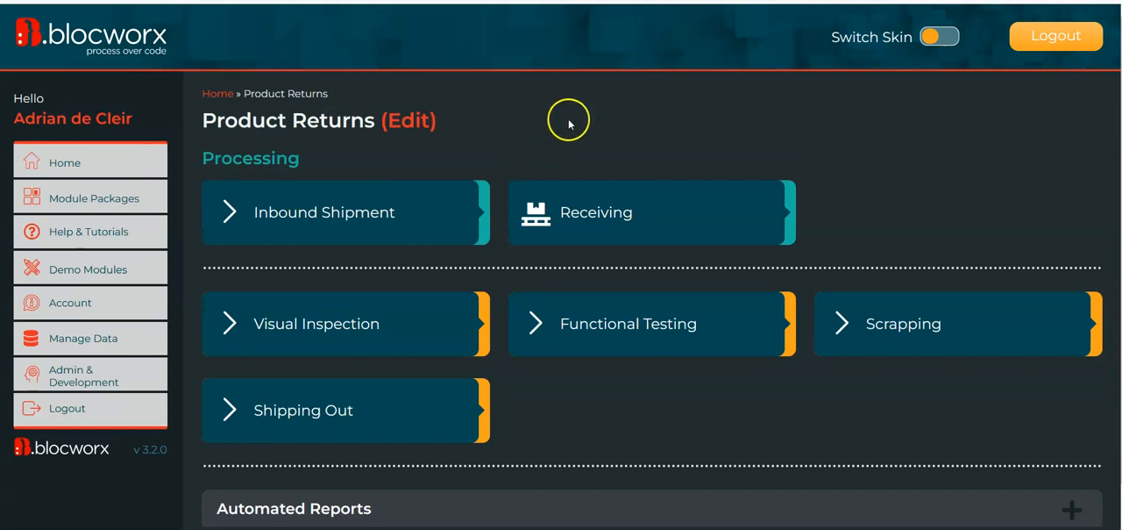
scroll(567, 118, down, 1)
click(441, 516)
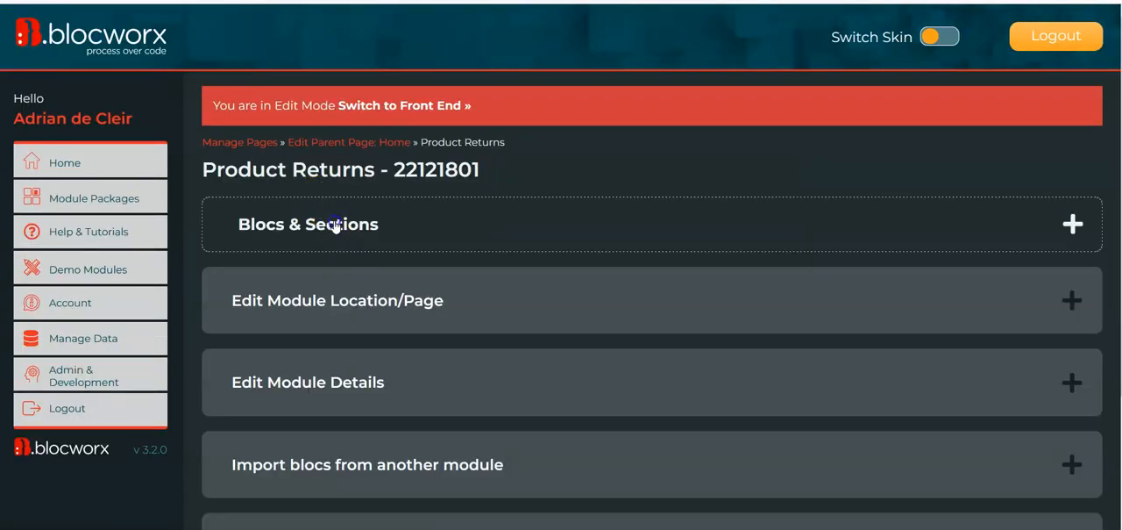
click(335, 225)
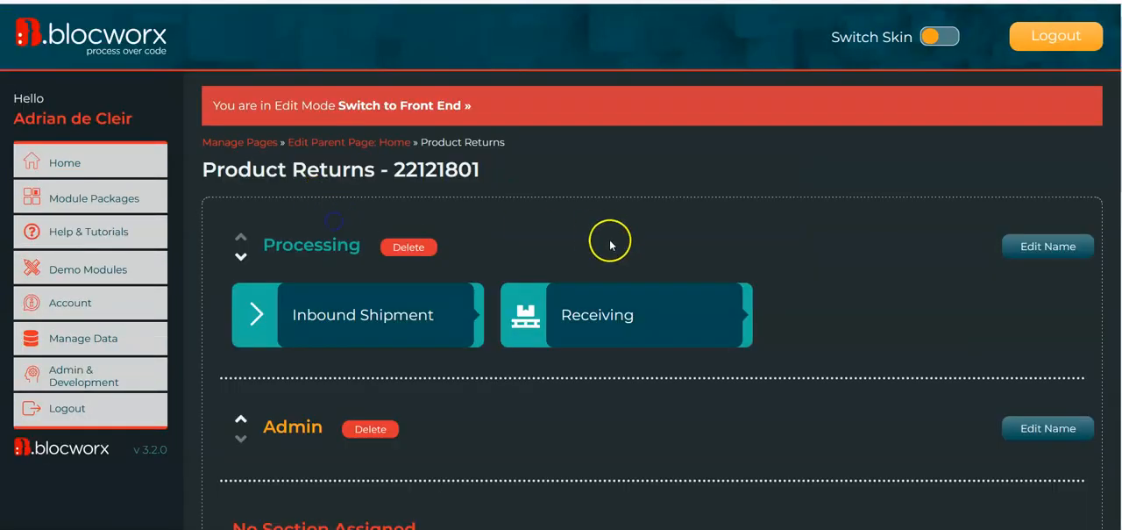
Add a new bloc named Report on Receiving to the Product Returns module without choosing a section
scroll(611, 243, down, 4)
scroll(610, 240, down, 2)
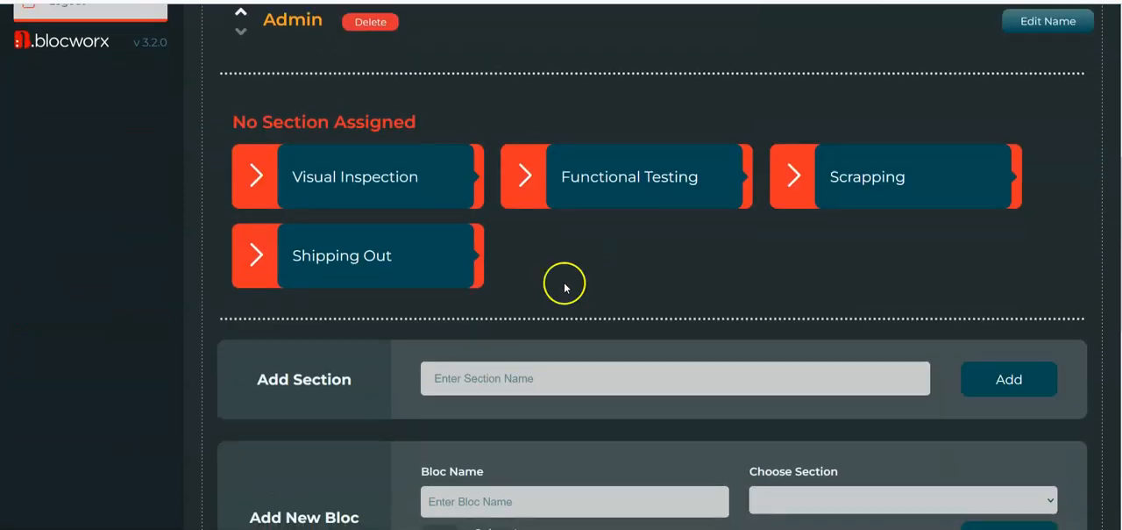
click(510, 496)
text(Report on)
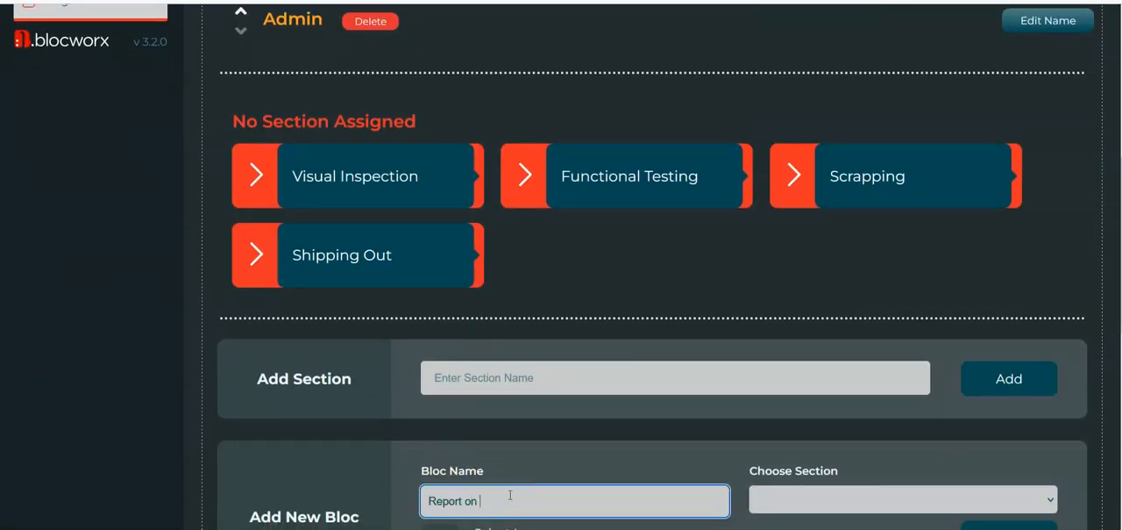
text( Receiving)
scroll(658, 418, down, 1)
click(1008, 473)
Open the Report on Receiving bloc for editing
scroll(701, 299, up, 1)
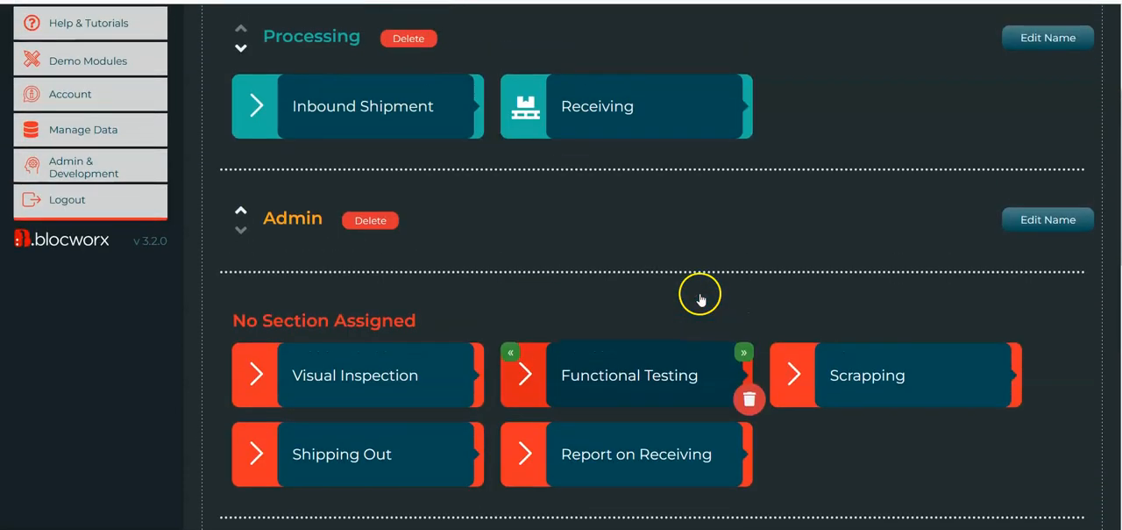
scroll(696, 291, down, 3)
scroll(653, 209, up, 1)
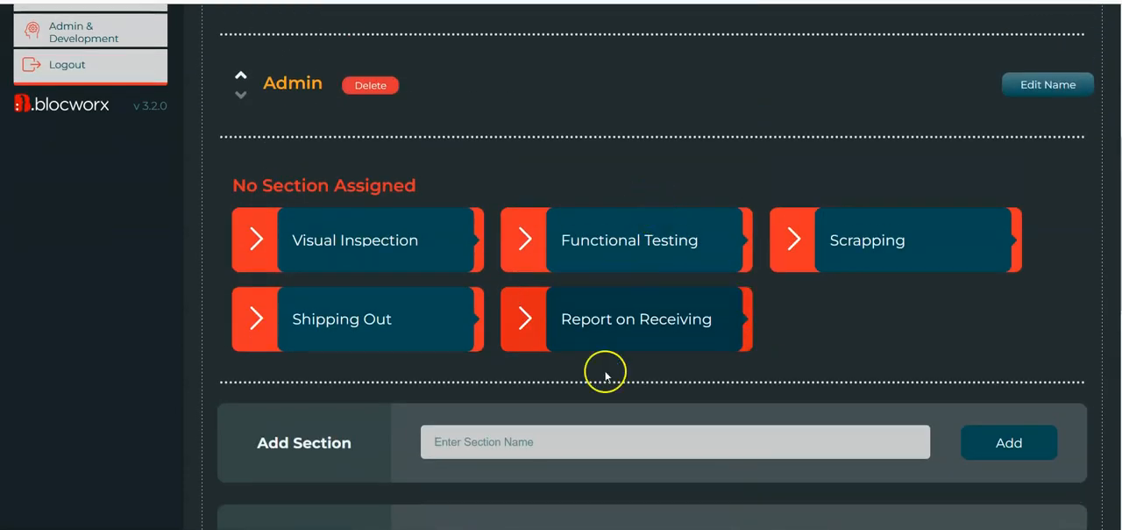
click(658, 343)
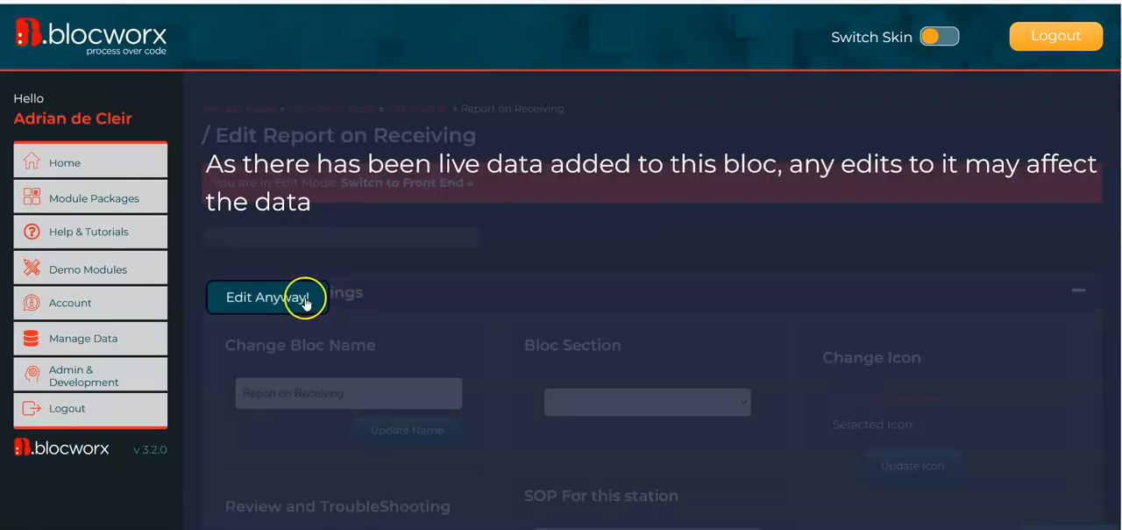
click(304, 297)
scroll(517, 248, down, 1)
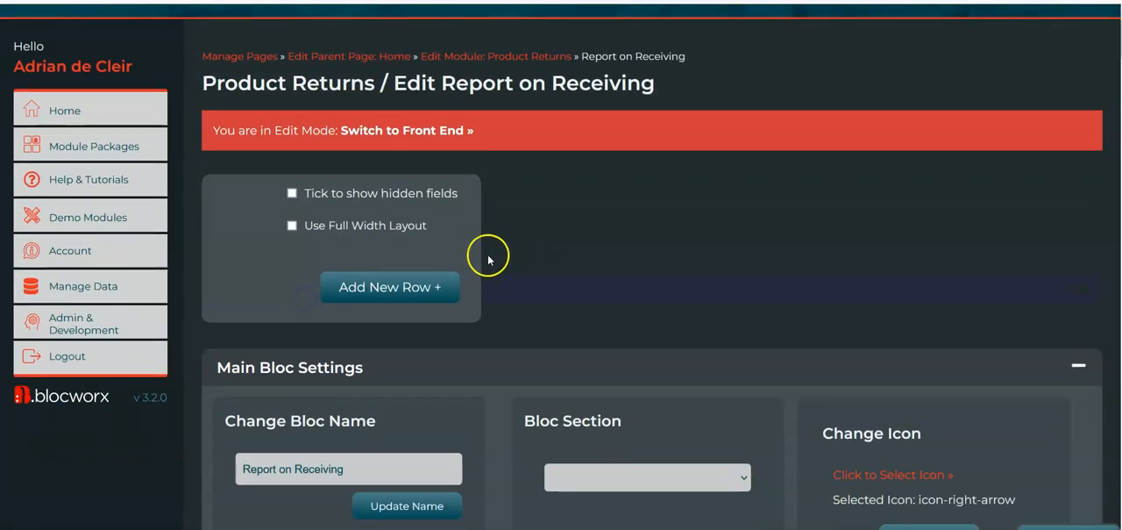
Add a new row to the bloc's form and insert an element into it to hold fields
click(399, 283)
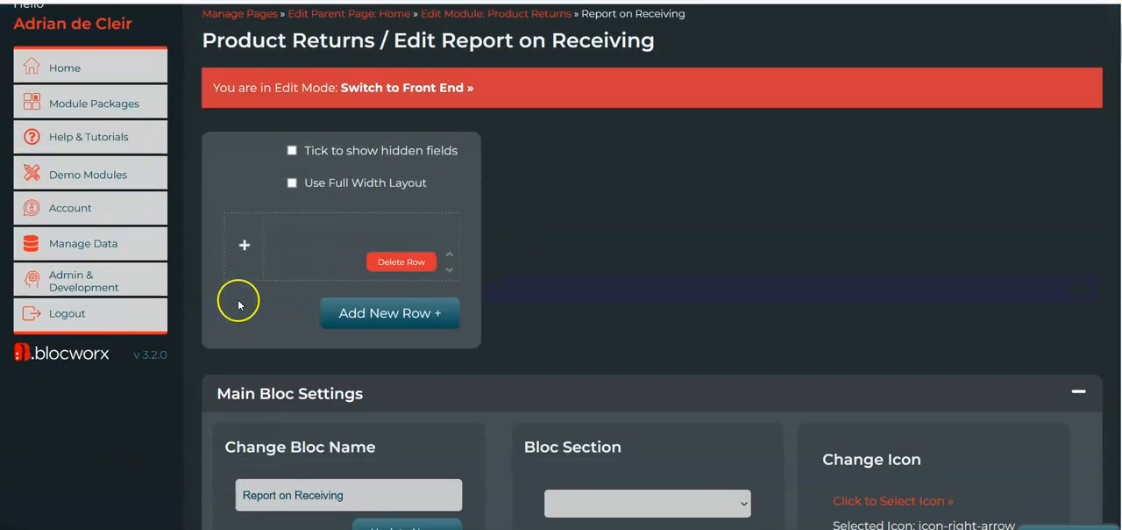
click(244, 245)
click(296, 265)
click(314, 372)
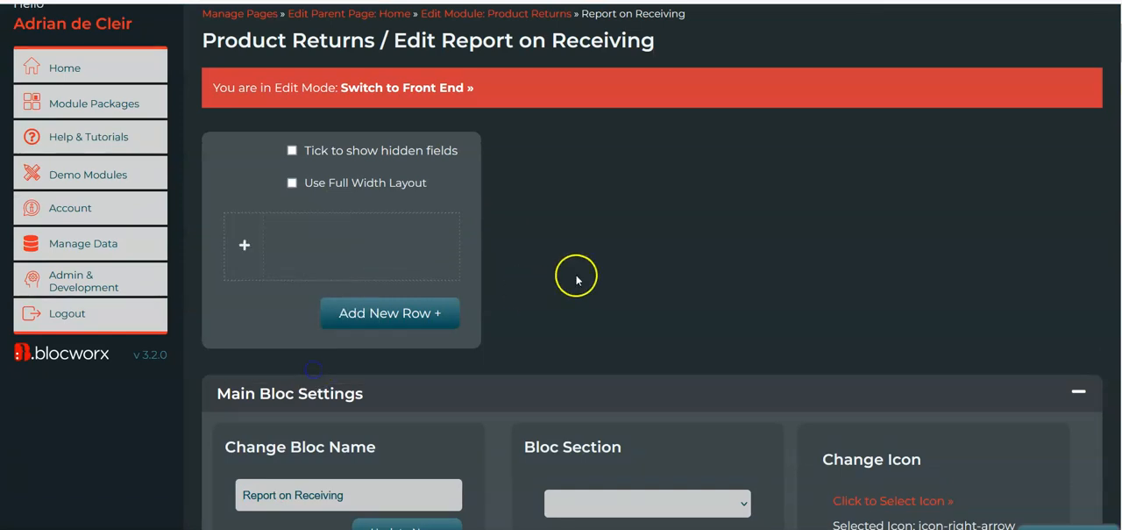
Add a mixed-case text field named Part Number to the new row's element
scroll(576, 275, down, 1)
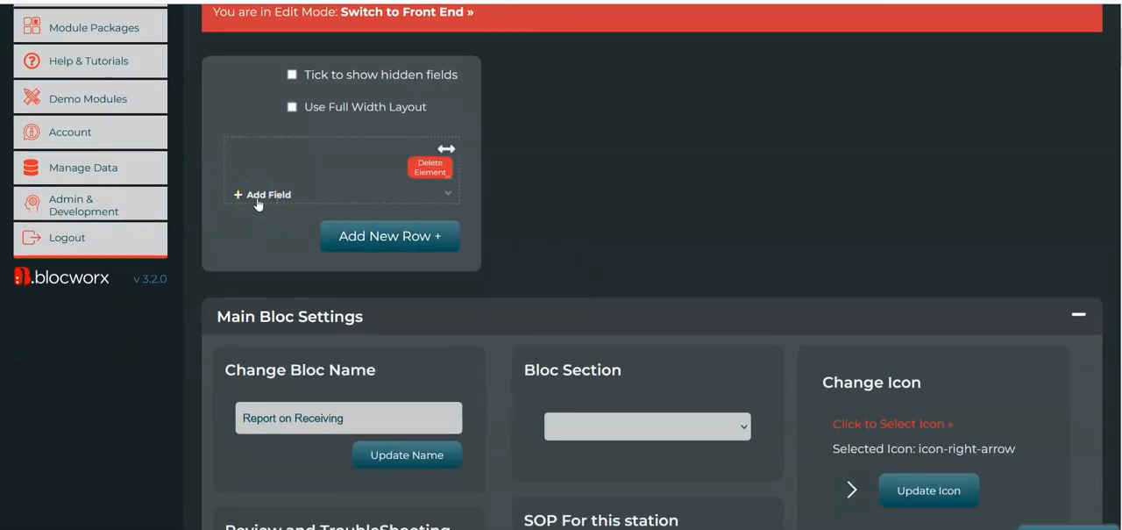
click(265, 196)
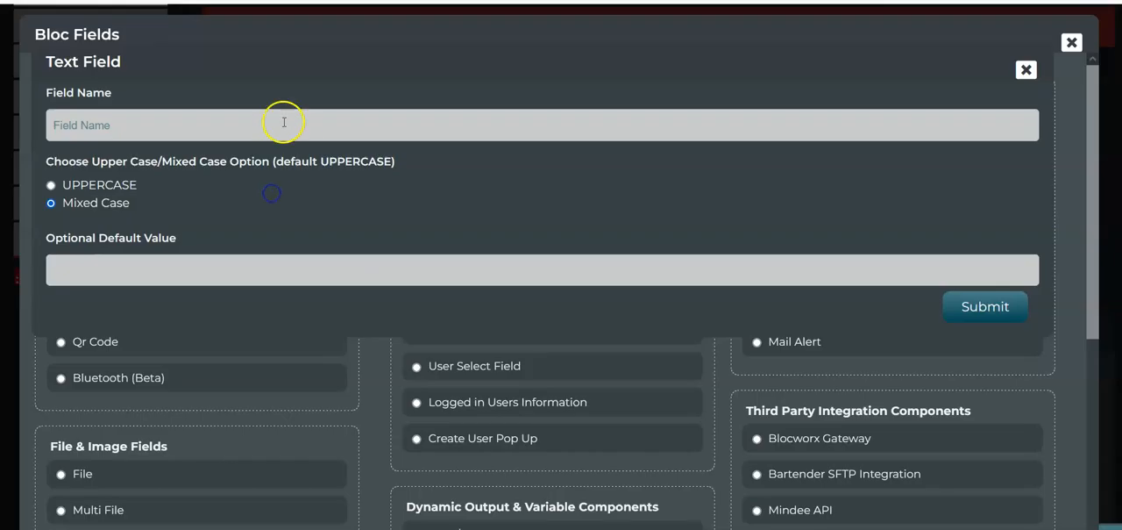
click(248, 119)
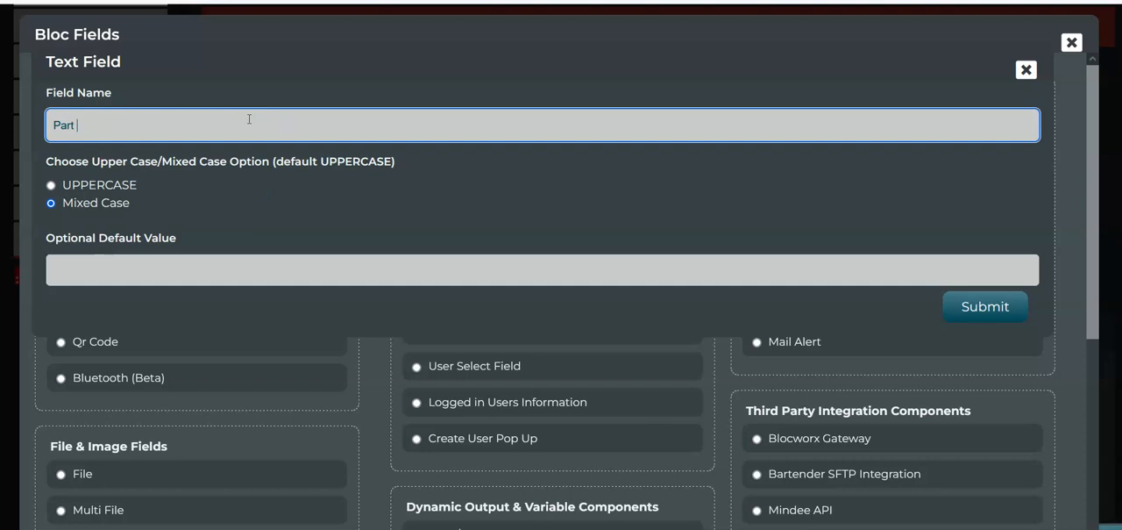
click(989, 307)
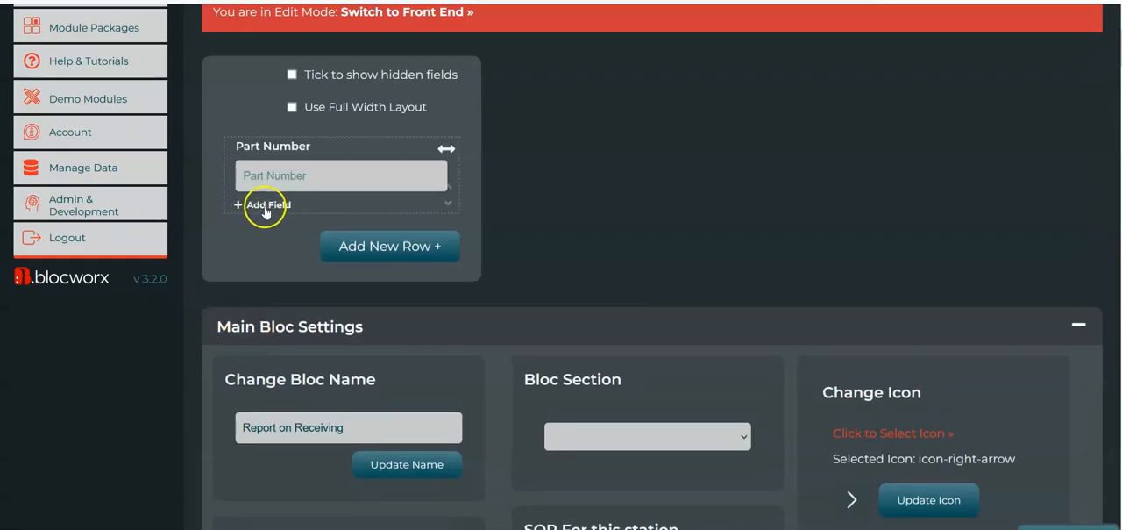
Add a second mixed-case text field named Field 2 below Part Number
click(279, 205)
click(284, 125)
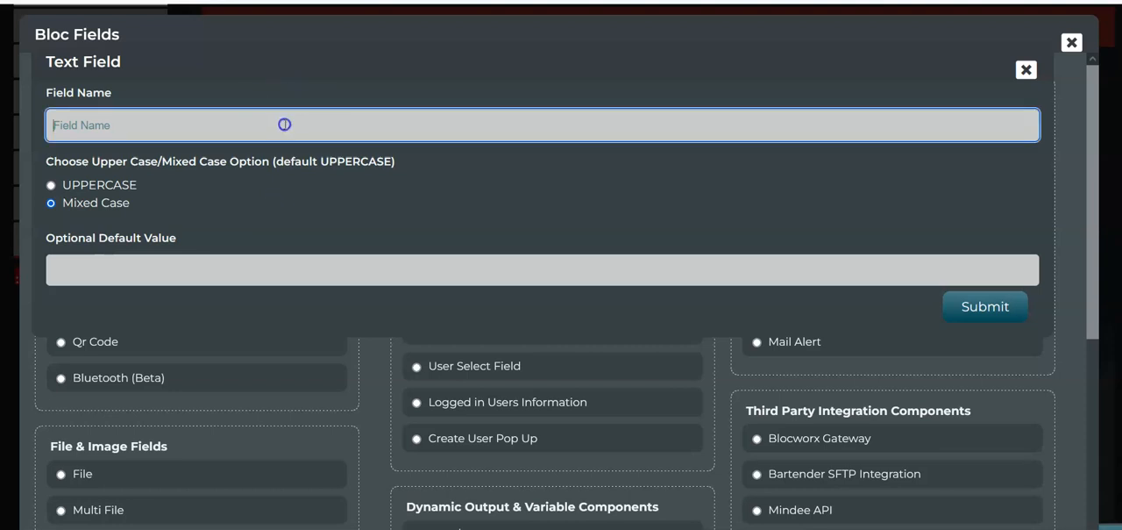
click(984, 306)
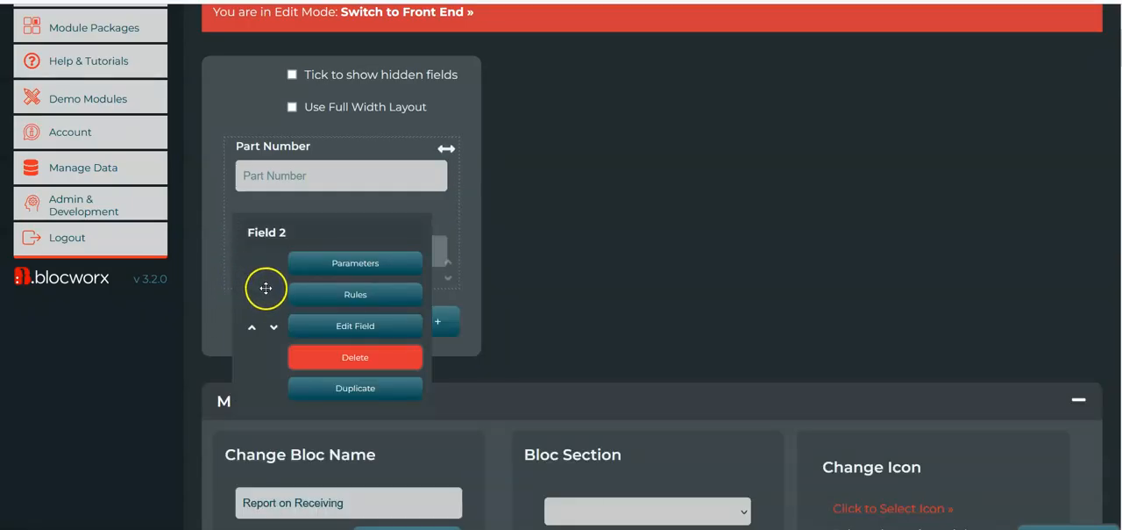
Rename the second text field as Amount Received
mouse_move(313, 321)
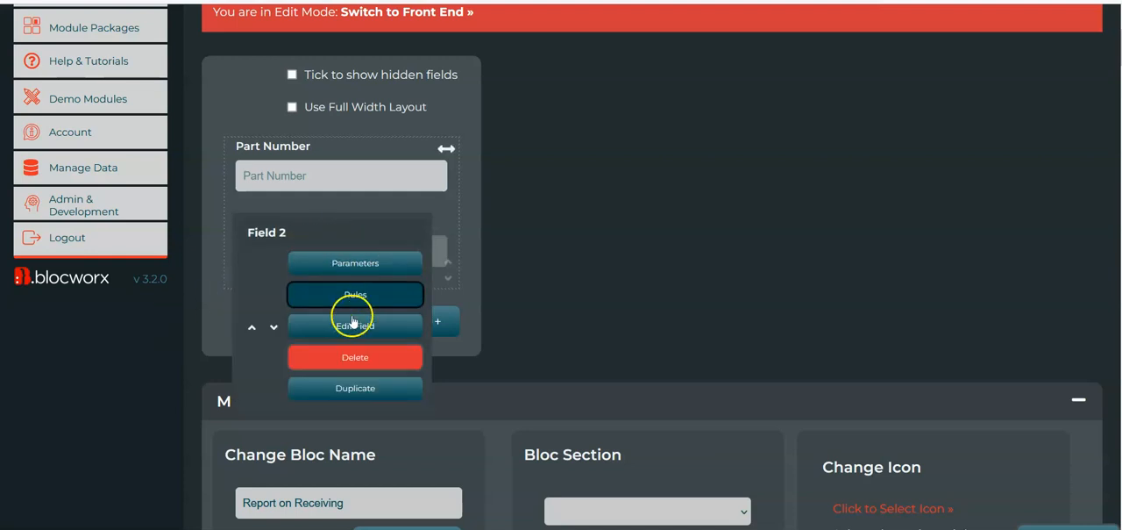
click(368, 324)
click(111, 133)
key(ctrl+a)
text(A)
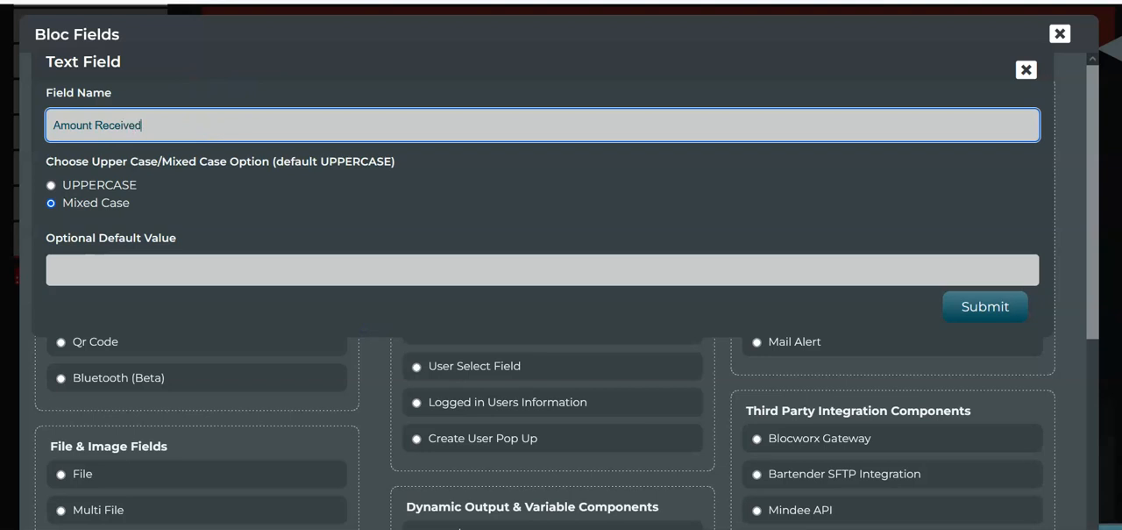
click(985, 306)
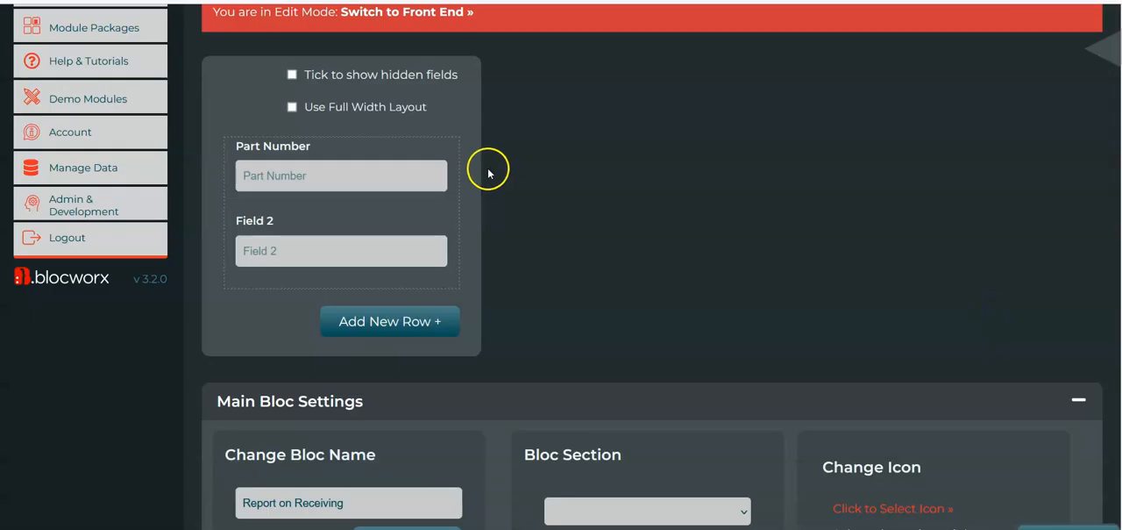
Open the Part Number field's rules and choose the condition Populate Another local field with total from elsewhere
mouse_move(401, 181)
click(397, 219)
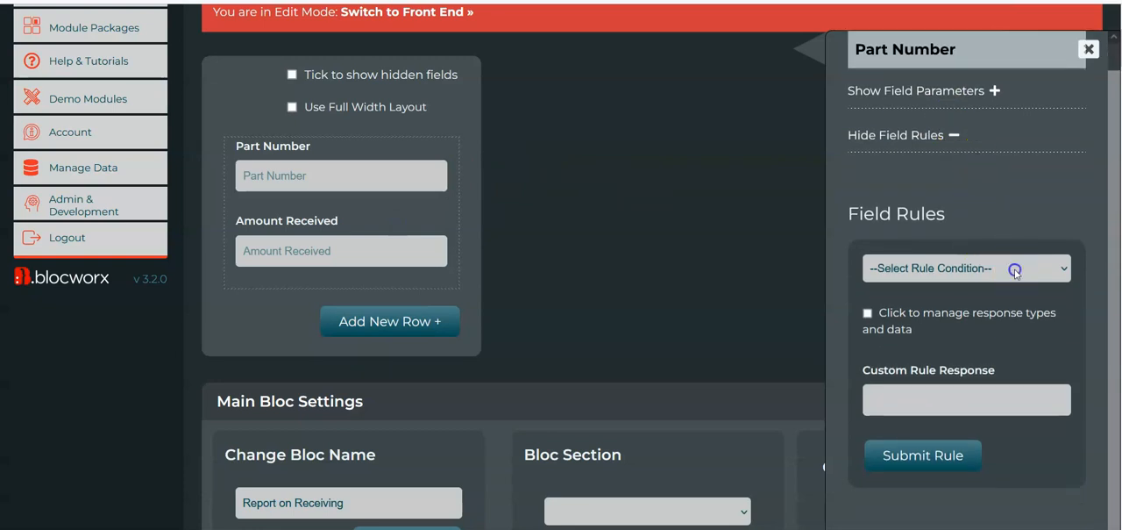
click(1015, 270)
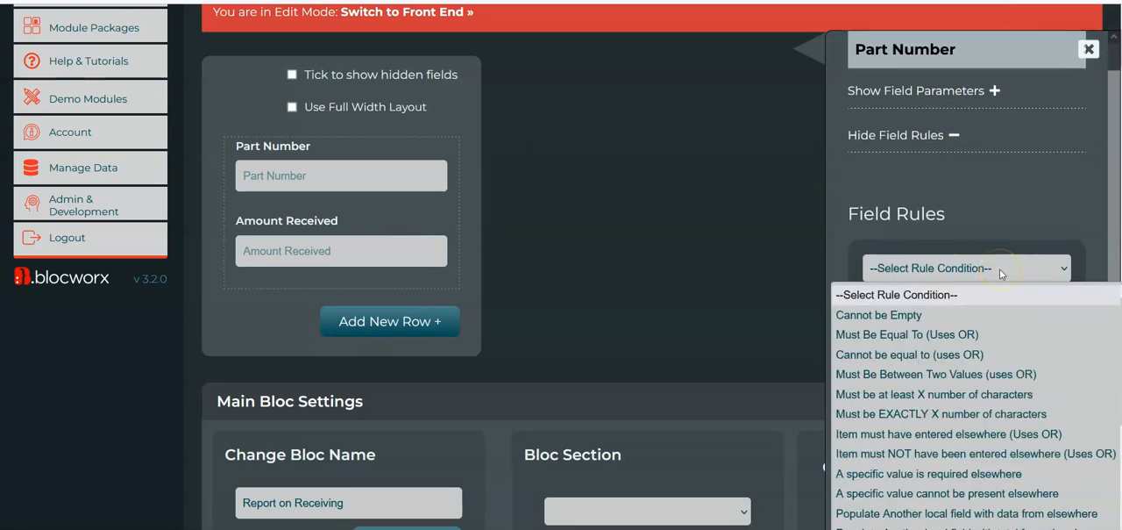
scroll(986, 386, down, 2)
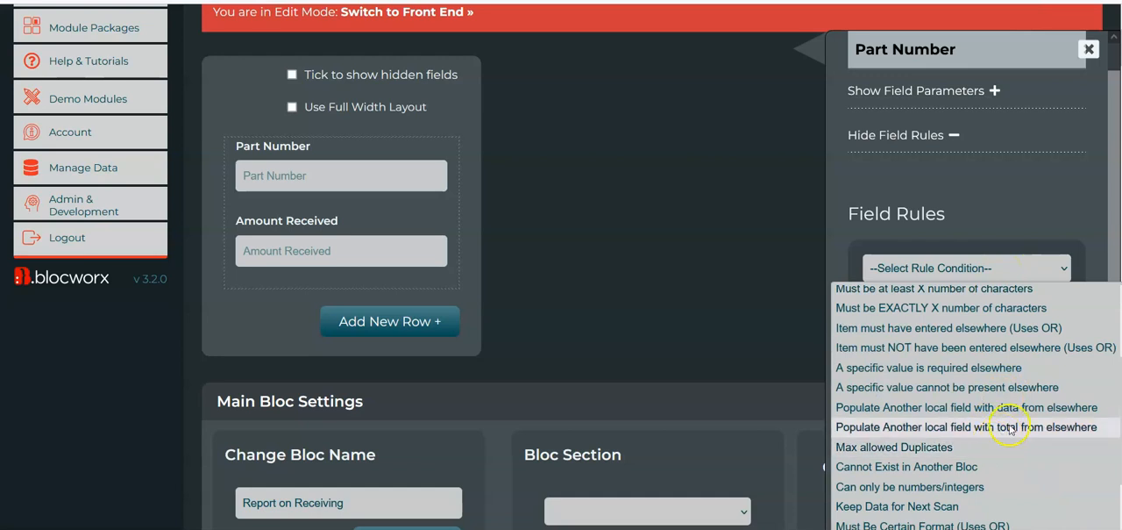
click(1009, 427)
Set the rule to look up the Receiving bloc, total its Part Number field and populate the local Amount Received field
scroll(934, 375, down, 2)
click(956, 397)
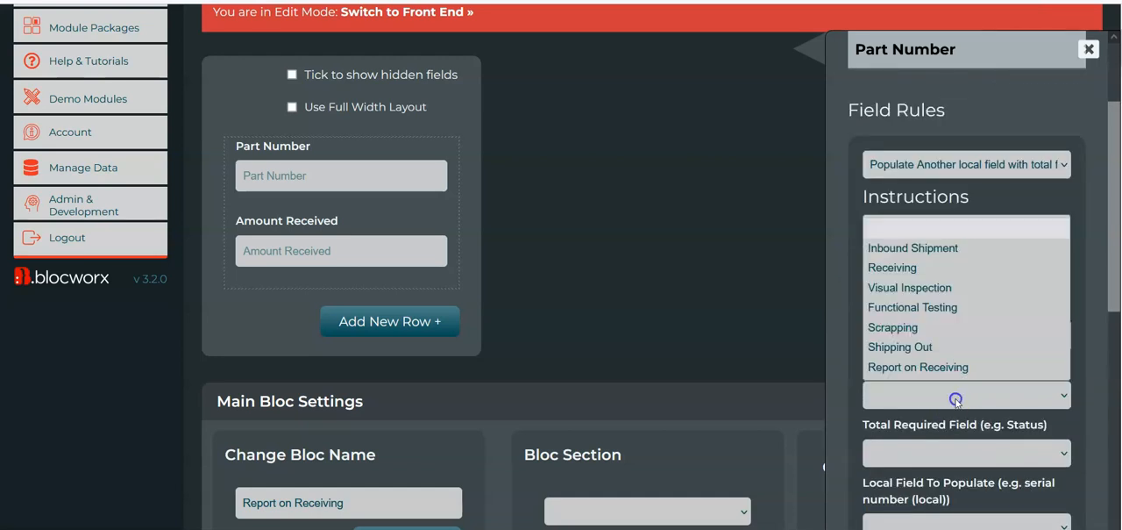
click(924, 268)
scroll(924, 267, down, 2)
click(940, 347)
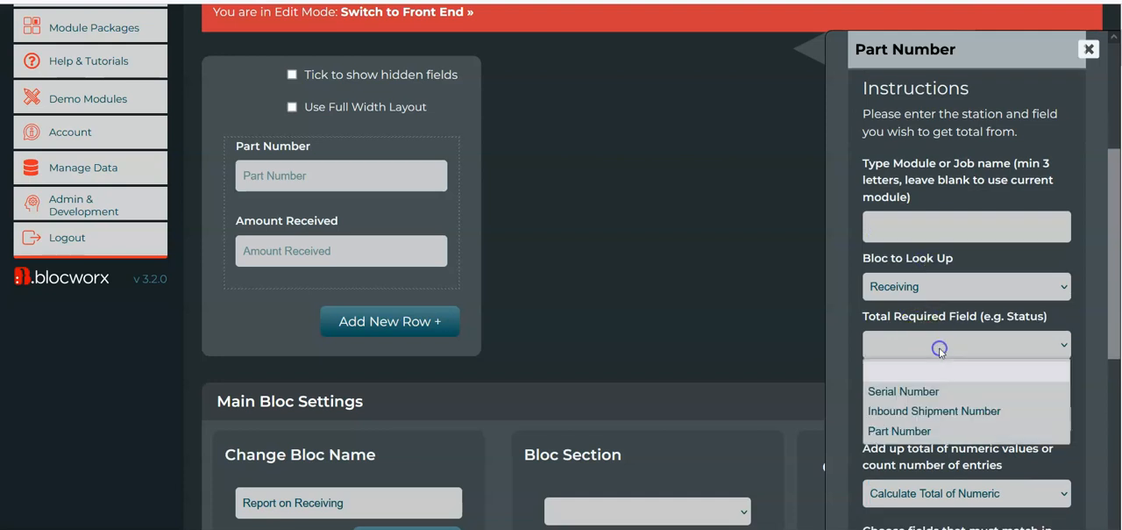
click(933, 432)
scroll(991, 246, down, 1)
click(995, 368)
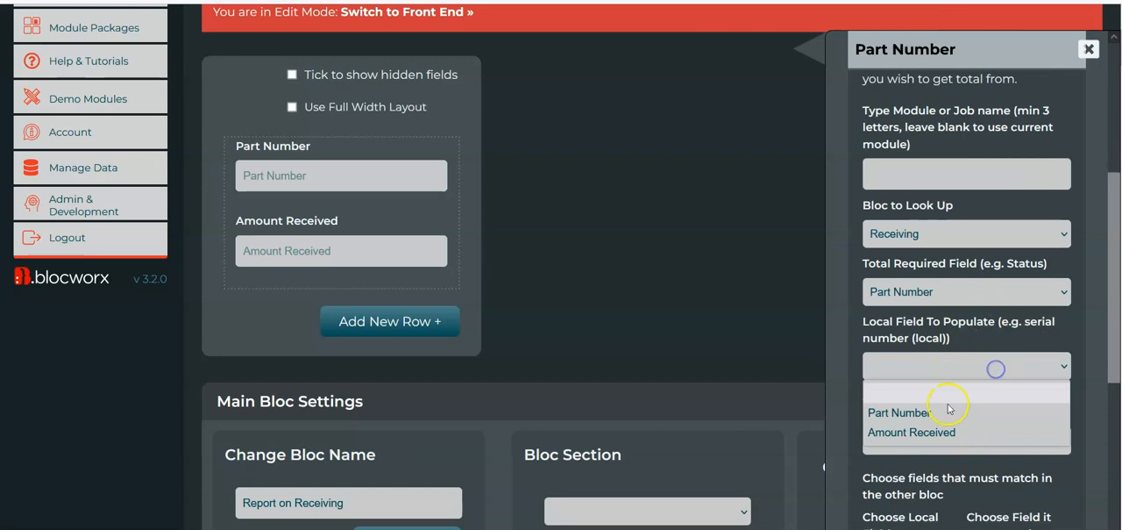
click(952, 429)
Set the rule's calculation to Count Number of Values
scroll(965, 368, down, 2)
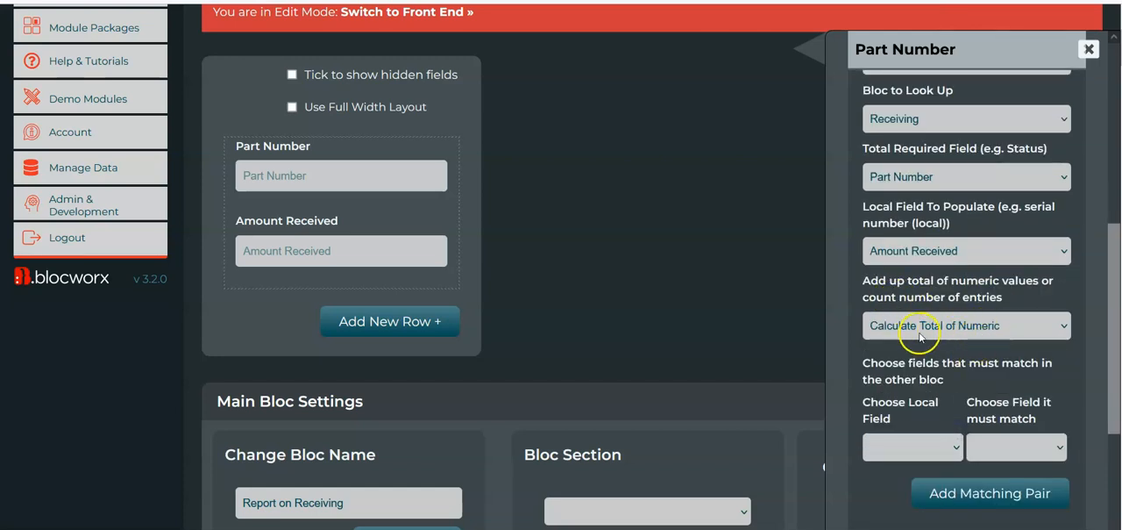
click(921, 334)
click(956, 353)
click(934, 321)
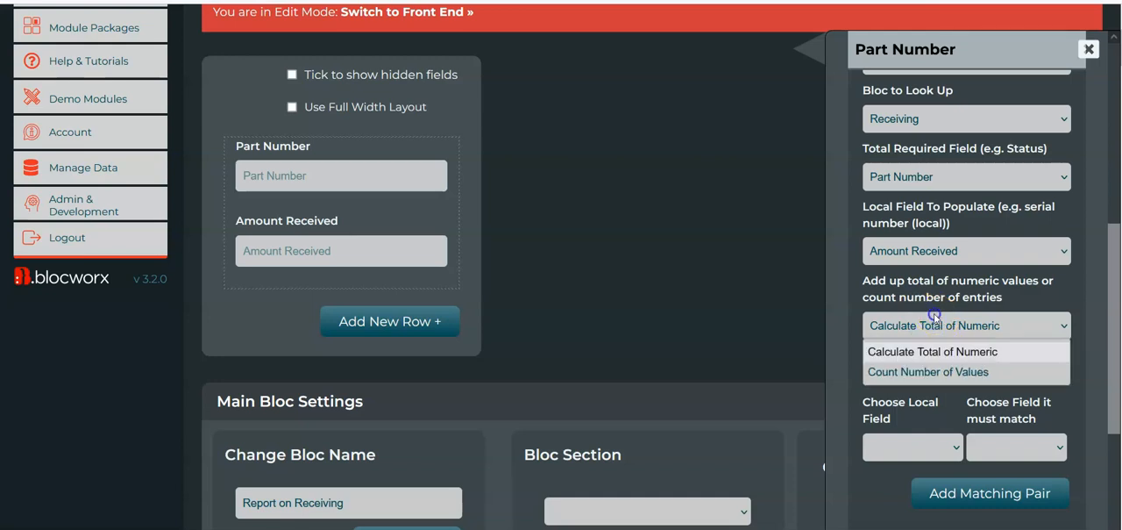
click(929, 372)
Add a matching pair of local Part Number with Receiving's Part Number and submit the rule
click(938, 445)
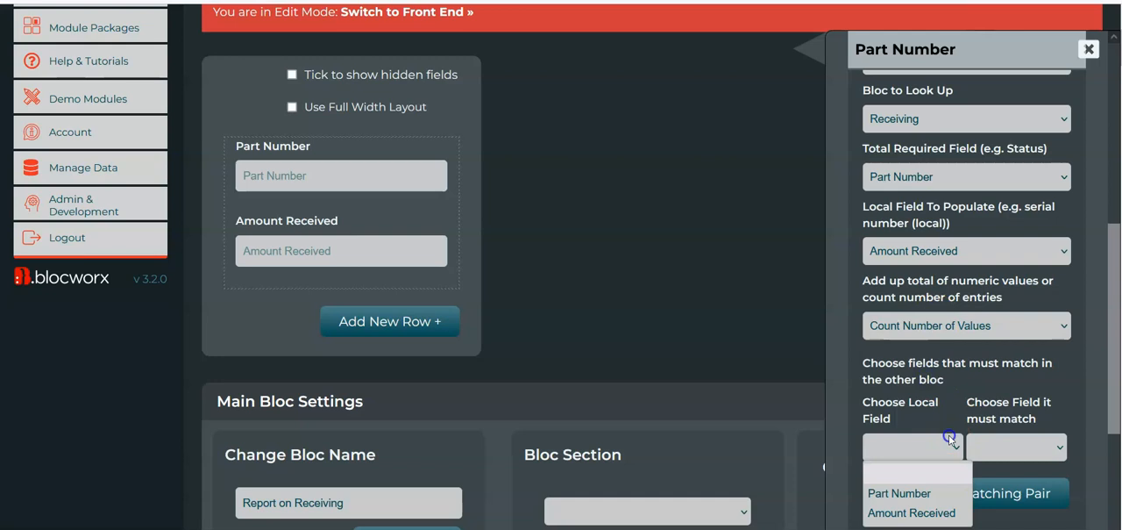
click(934, 492)
click(1006, 455)
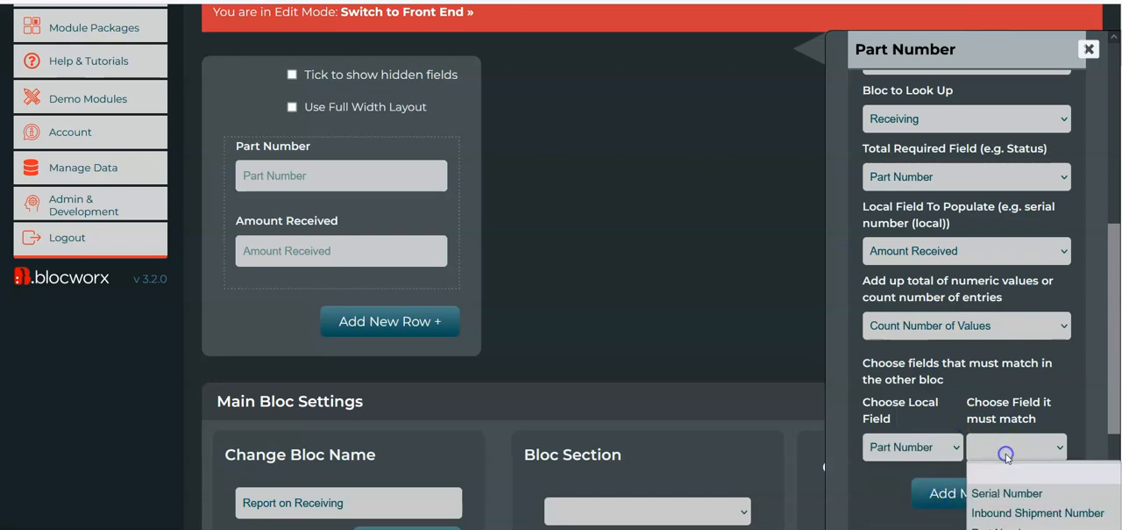
click(1017, 525)
scroll(970, 380, down, 1)
click(971, 416)
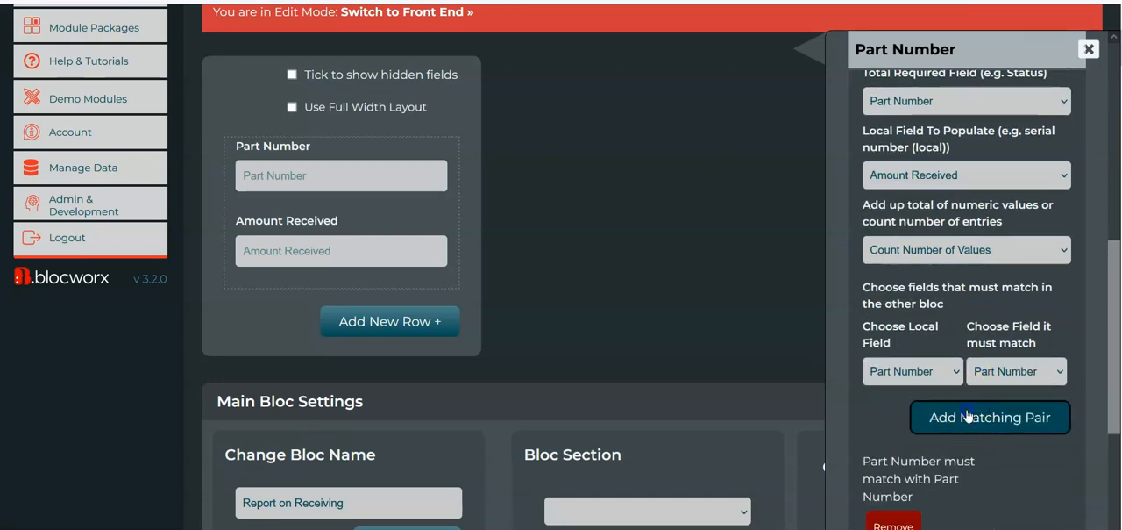
scroll(968, 412, down, 3)
click(922, 456)
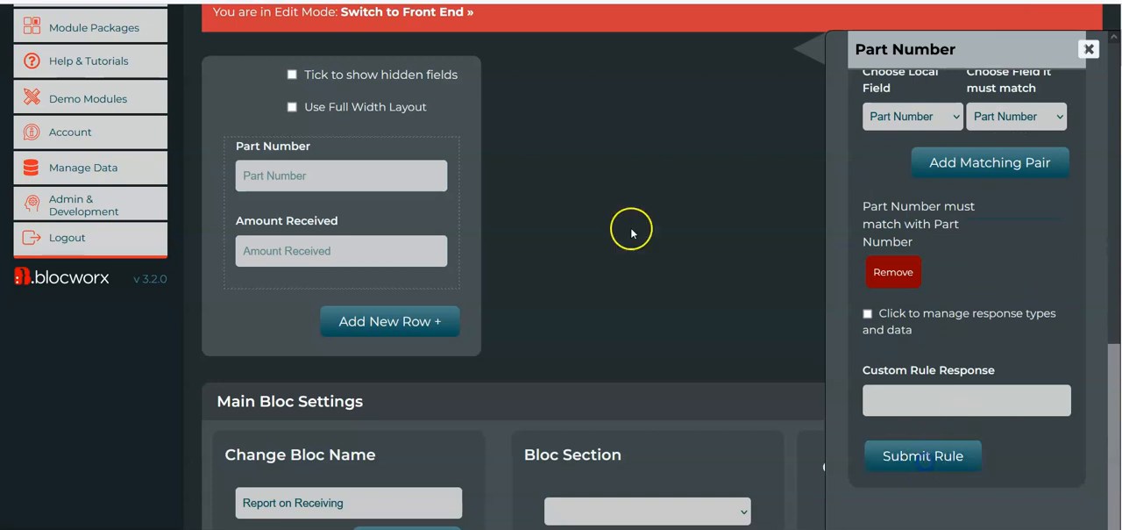
Switch the Report on Receiving bloc to its front end and test the rule by entering part number PART002
scroll(614, 228, up, 3)
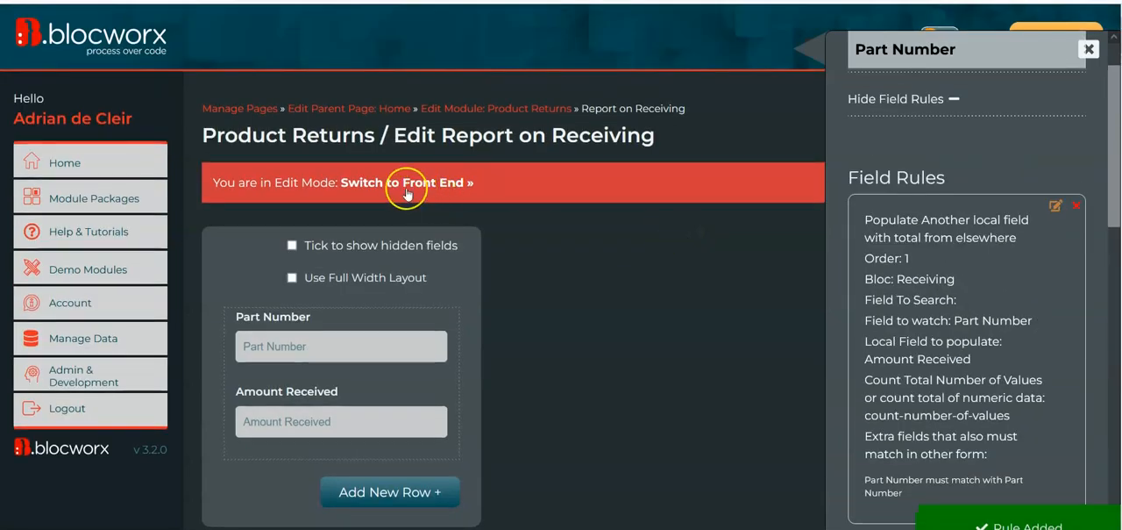
click(406, 183)
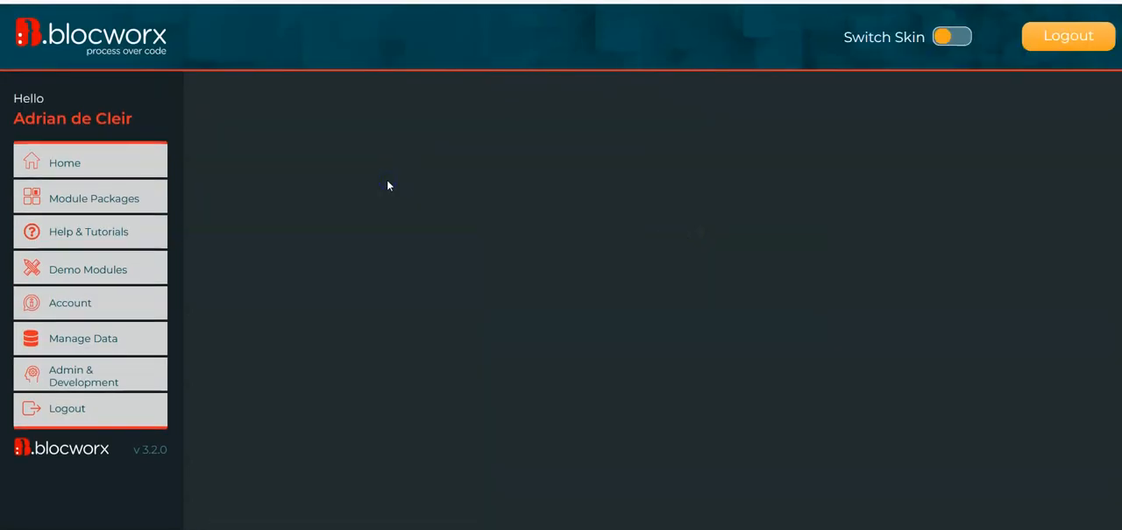
click(320, 251)
text(PART)
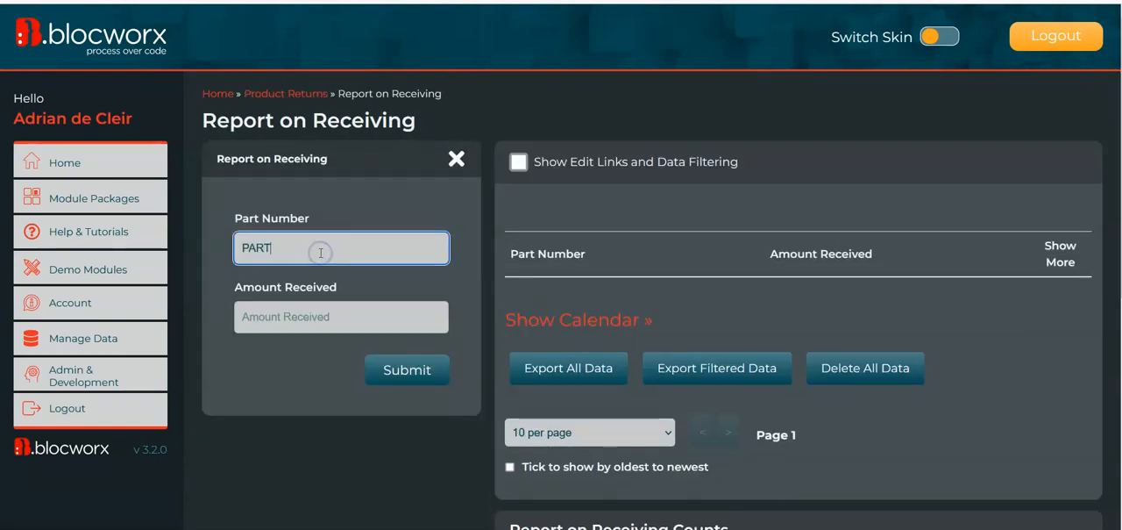
text(002)
key(Tab)
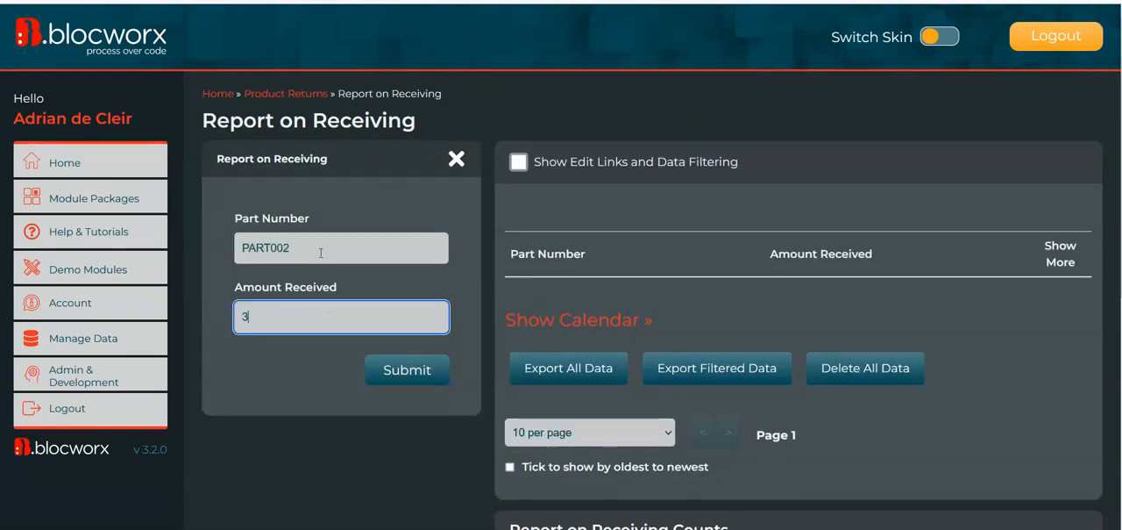
Test the Amount Received rule with other part numbers, including PART003 and PART001
double_click(306, 256)
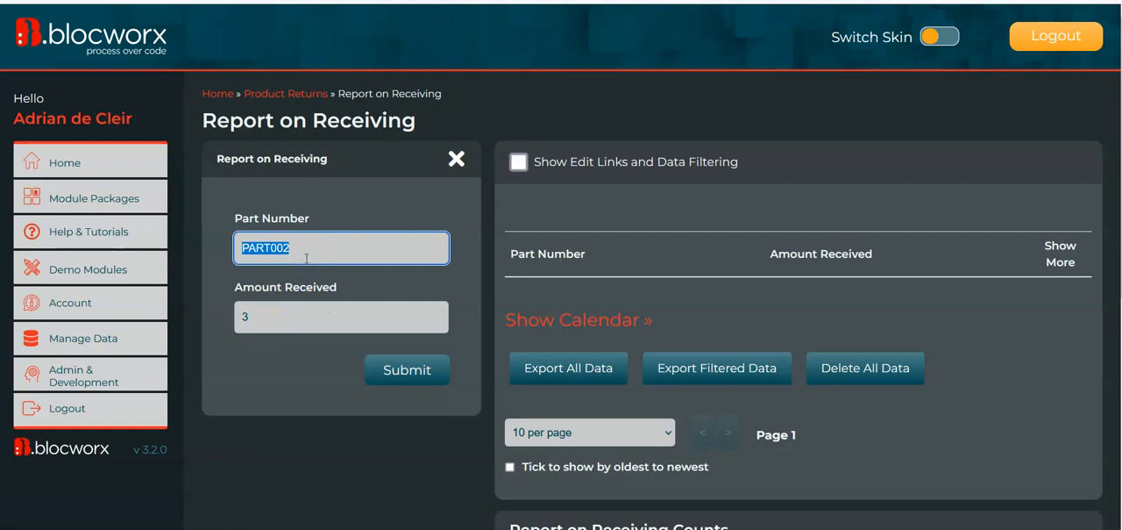
click(306, 258)
key(Tab)
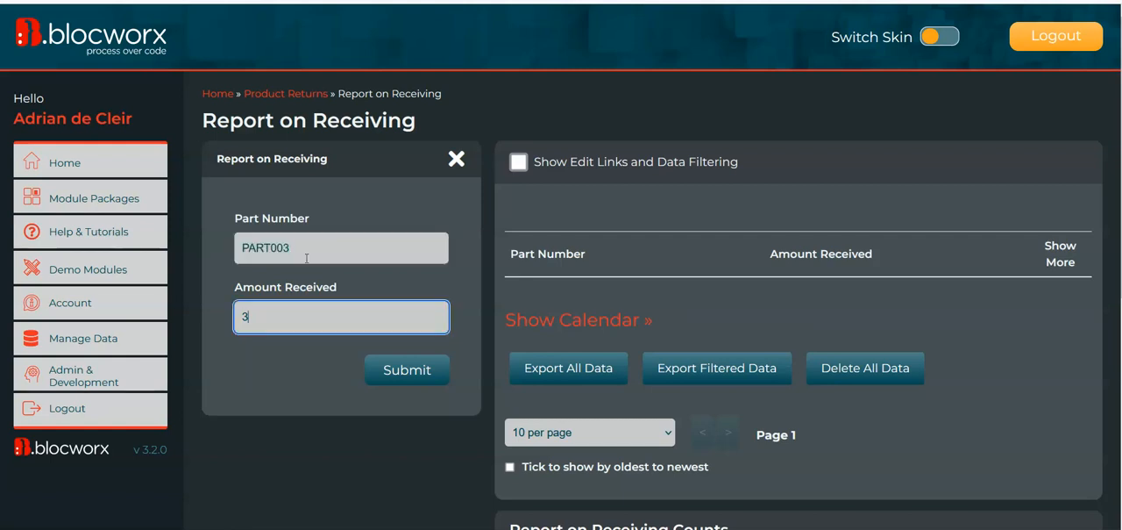
click(290, 253)
key(BackSpace)
text(1)
key(Tab)
click(301, 253)
key(Tab)
click(295, 244)
key(BackSpace)
text(1)
key(Tab)
Open the Receiving bloc from Product Returns and check its recorded entries per part number
click(308, 94)
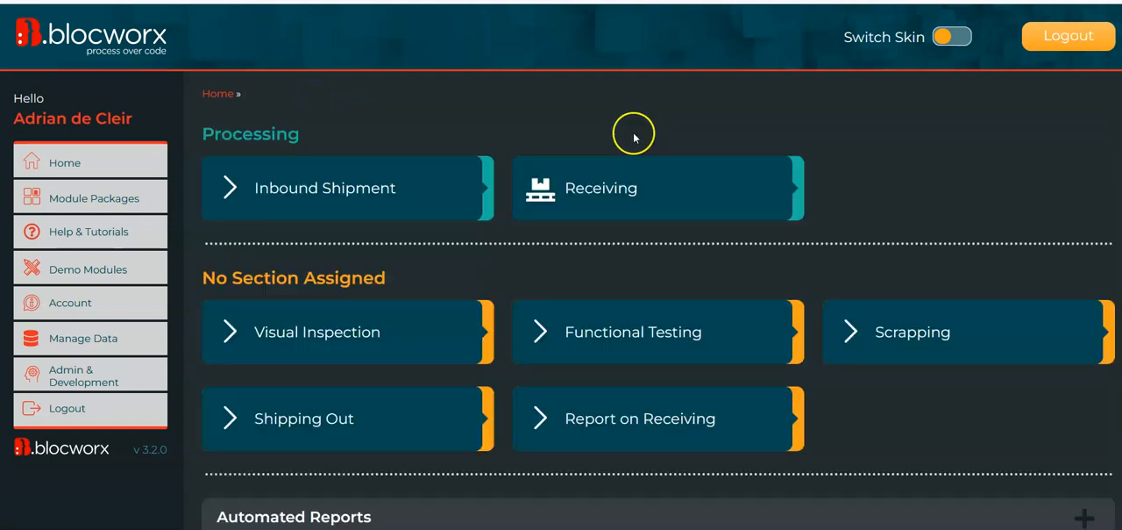
click(629, 194)
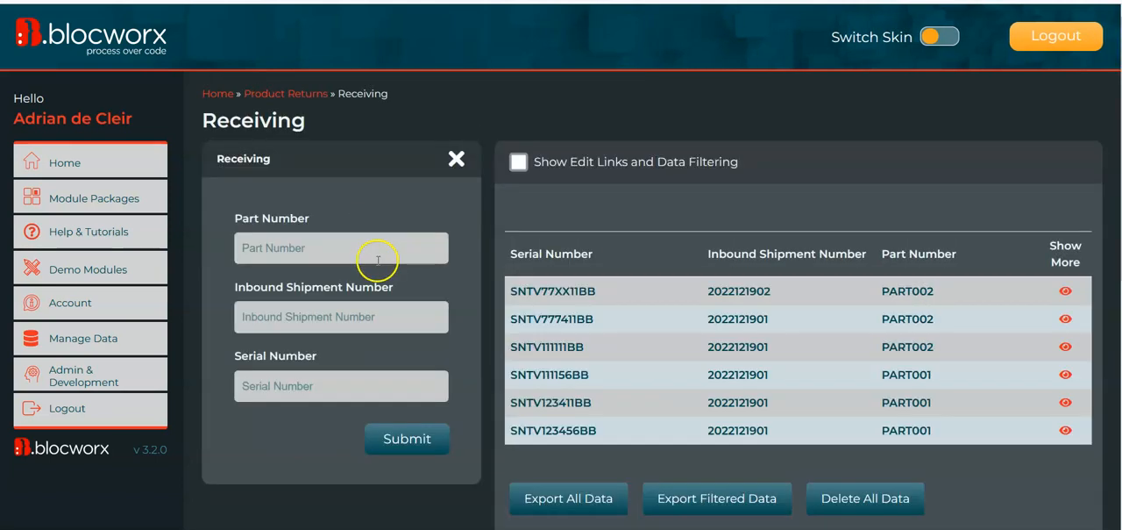
scroll(592, 366, down, 3)
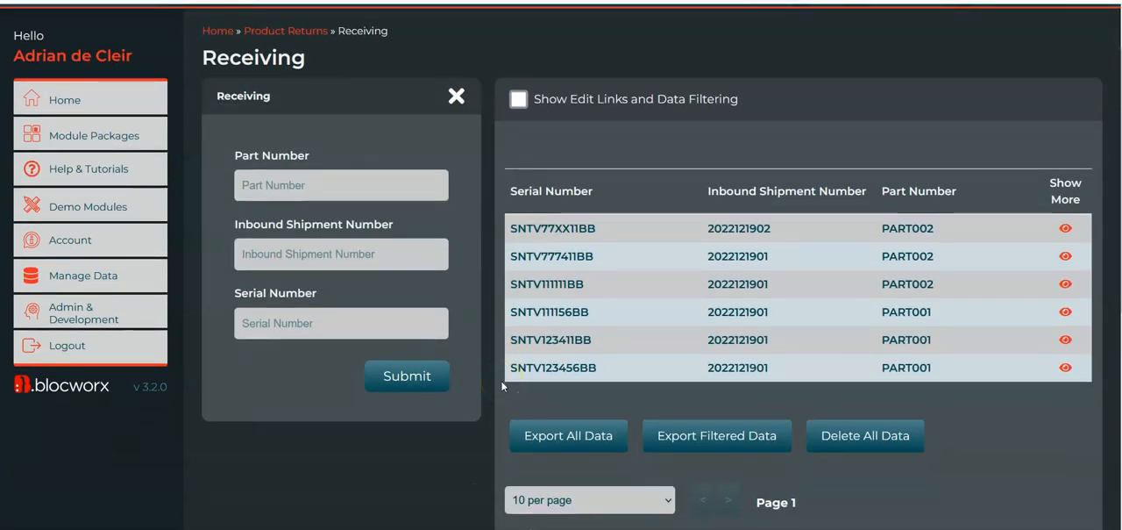
scroll(352, 158, up, 2)
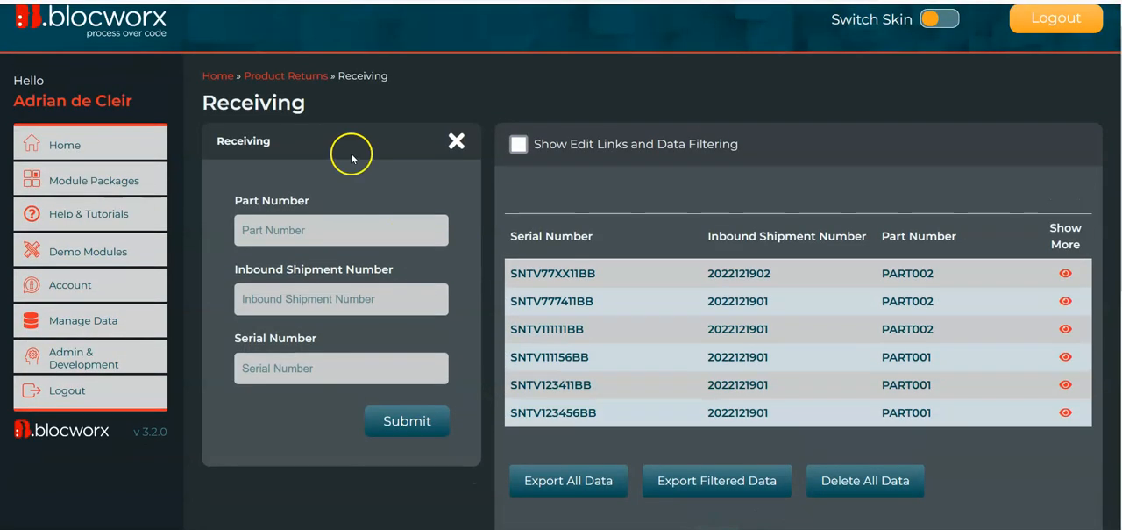
Return to Product Returns, expand the Automated Reports section and review its options for creating new reports
click(317, 77)
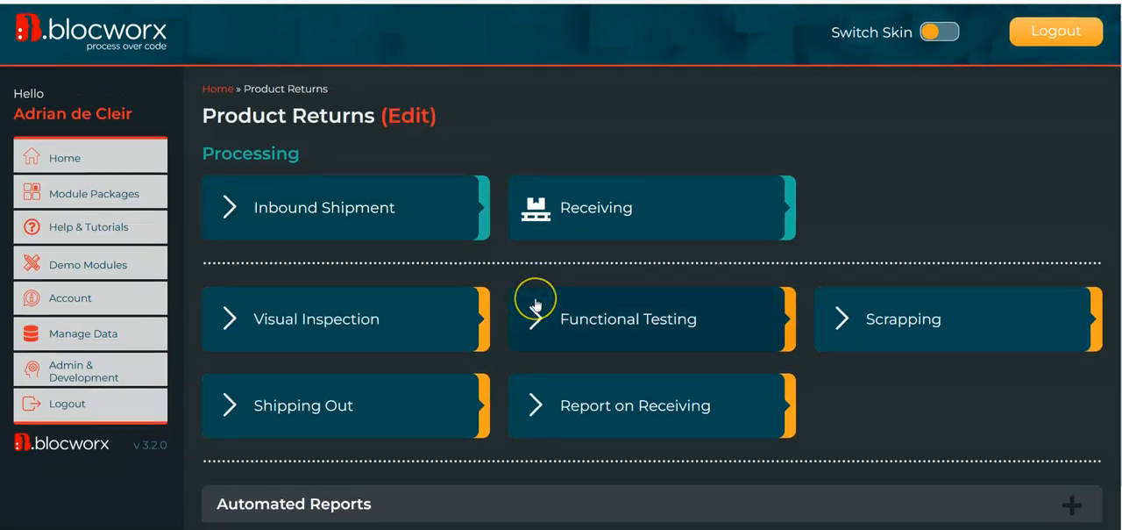
scroll(531, 296, down, 1)
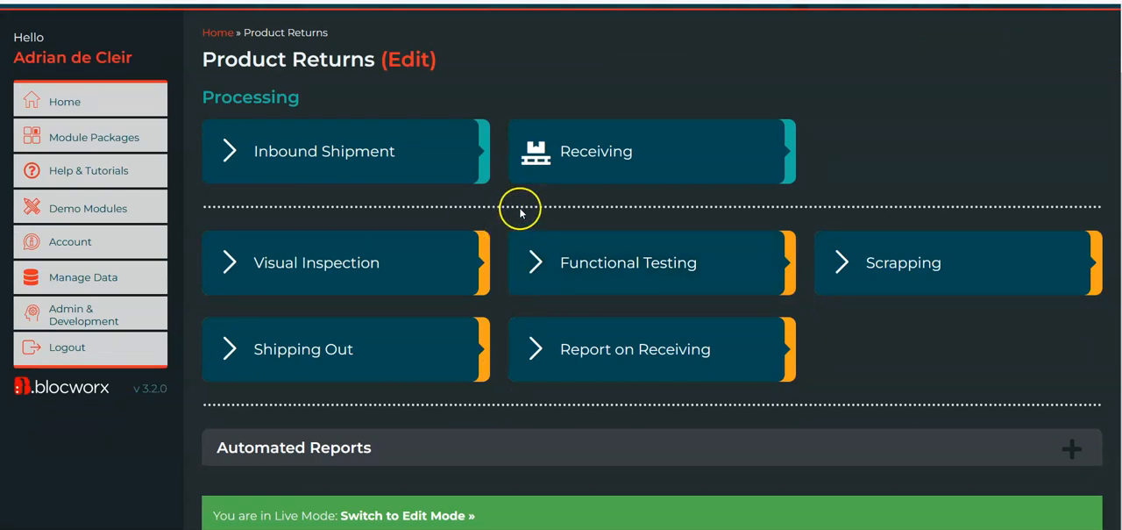
click(1075, 443)
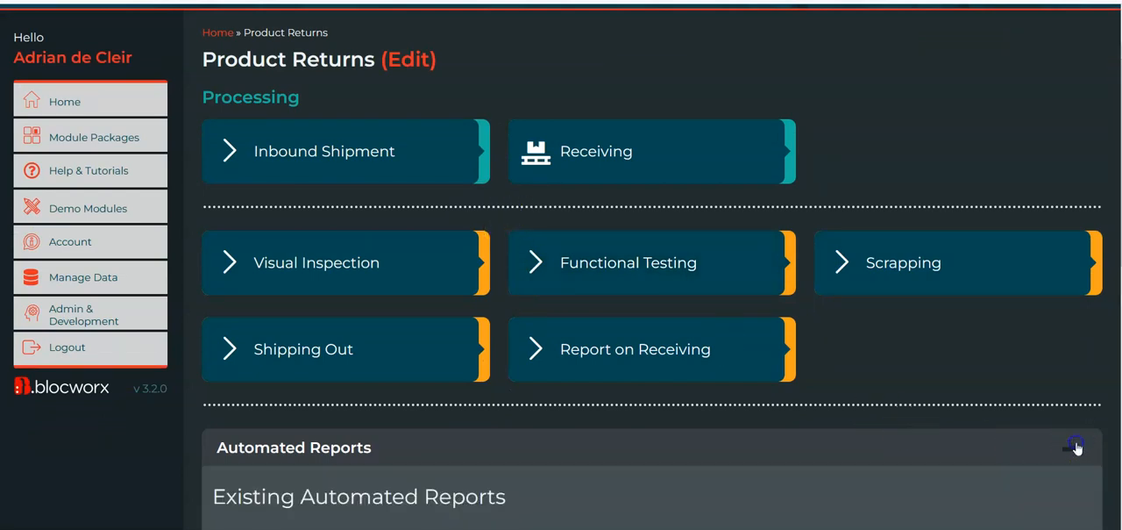
scroll(1075, 441, down, 3)
scroll(1075, 435, down, 2)
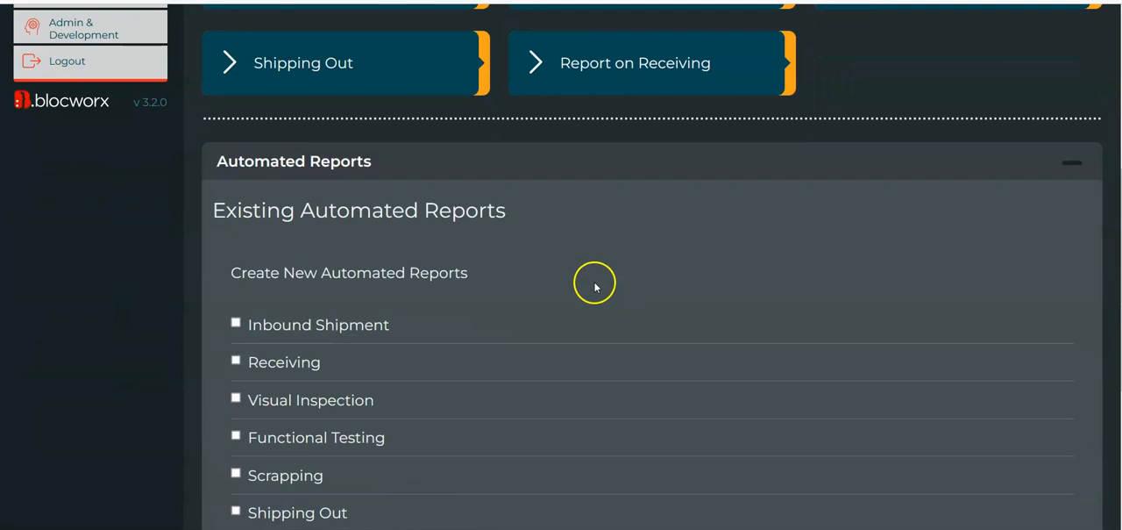
scroll(426, 215, up, 1)
scroll(427, 219, down, 2)
scroll(427, 220, down, 2)
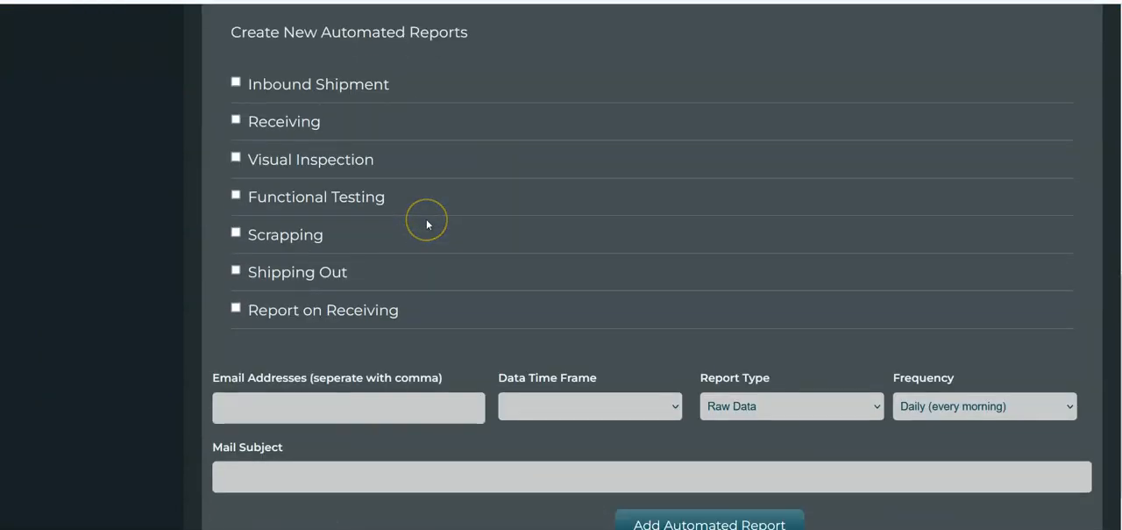
scroll(427, 224, down, 1)
scroll(427, 224, up, 2)
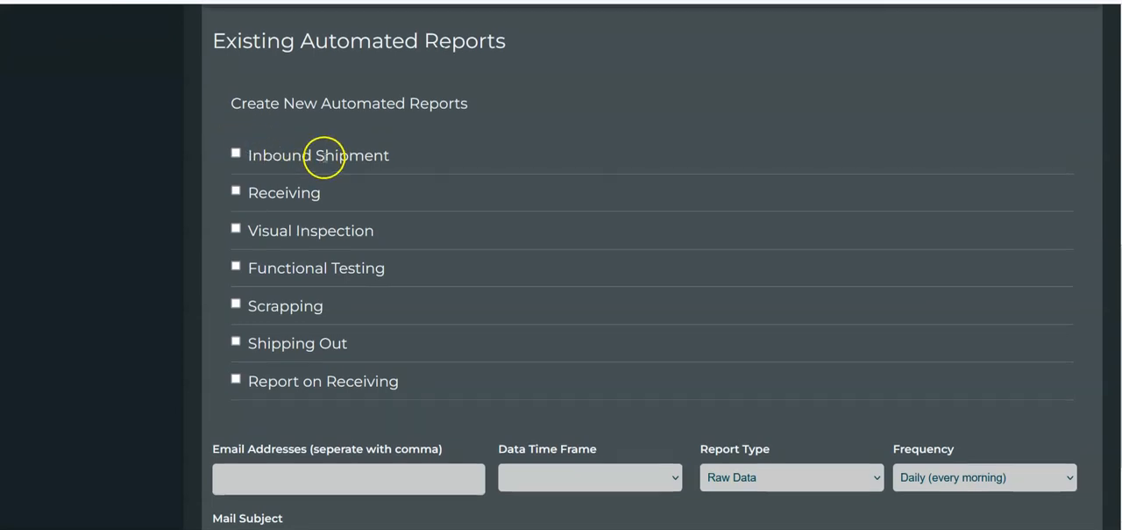
scroll(323, 151, up, 1)
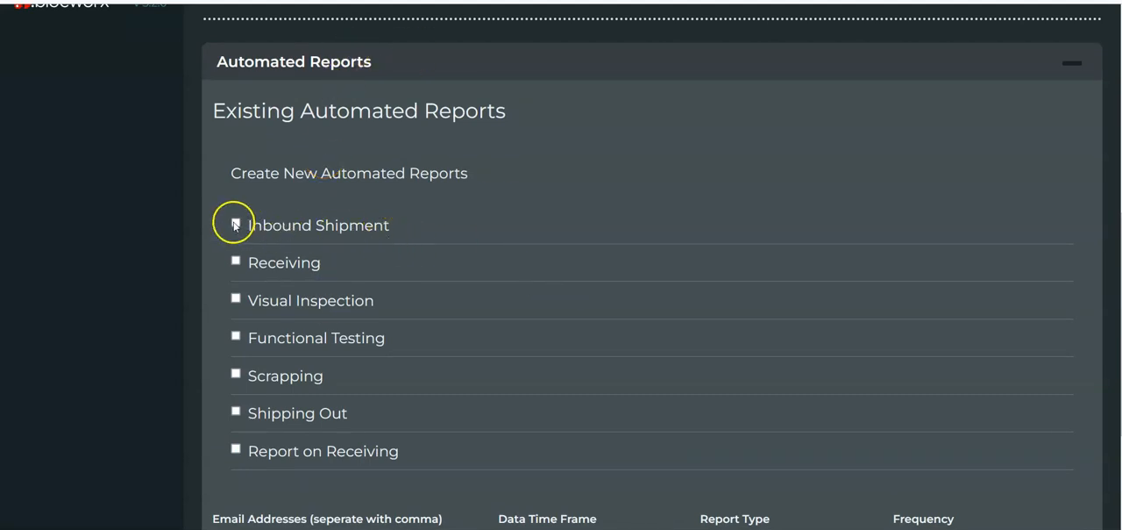
scroll(246, 237, down, 1)
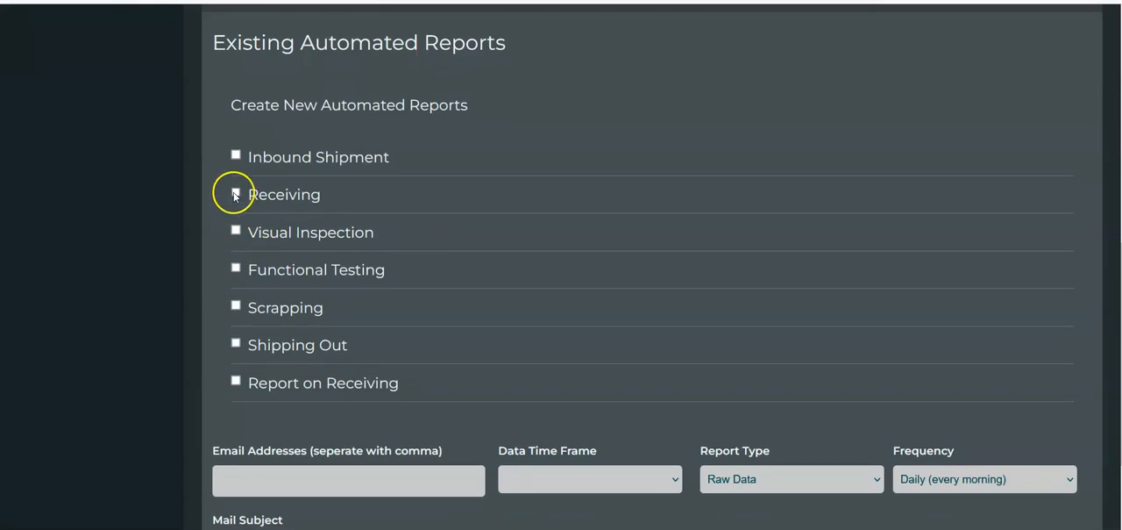
Include Receiving in the new automated report with its Serial Number, Inbound Shipment Number and Part Number fields
click(235, 192)
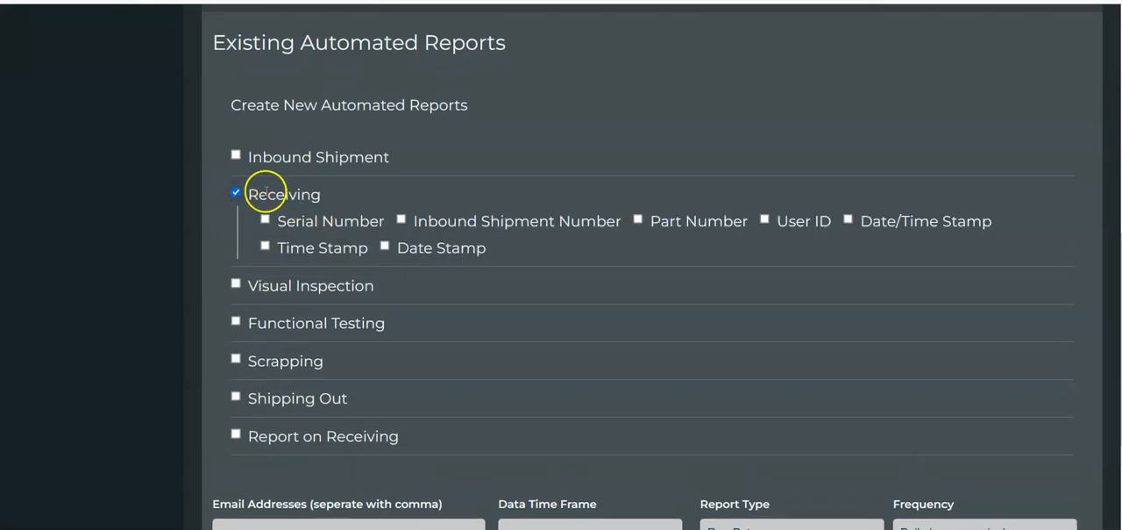
scroll(333, 168, up, 1)
scroll(383, 200, down, 2)
click(266, 152)
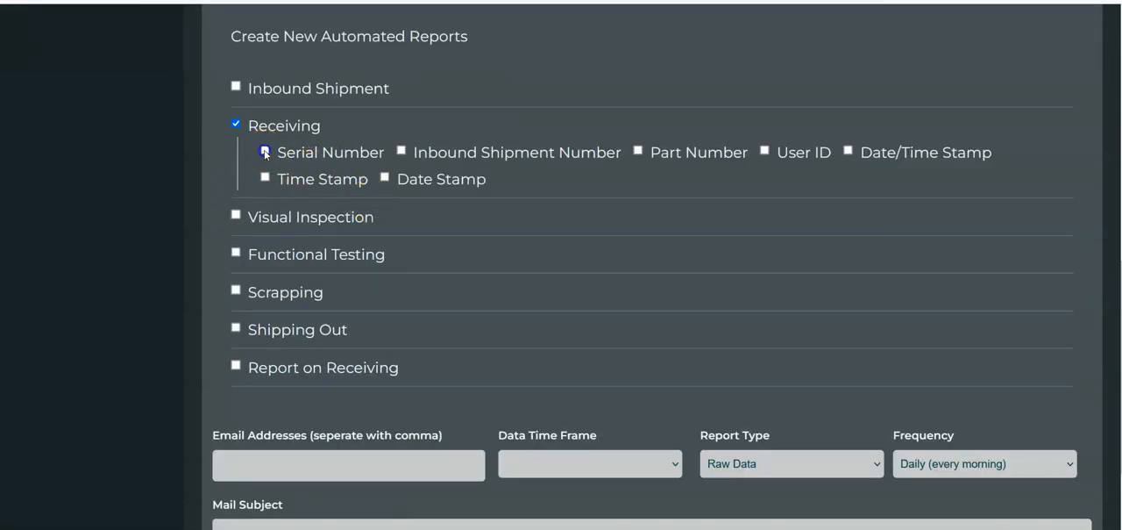
click(638, 151)
click(400, 150)
Fill in the report's recipient e-mail address and set its data time frame to Previous 7 days
scroll(469, 257, down, 2)
click(406, 324)
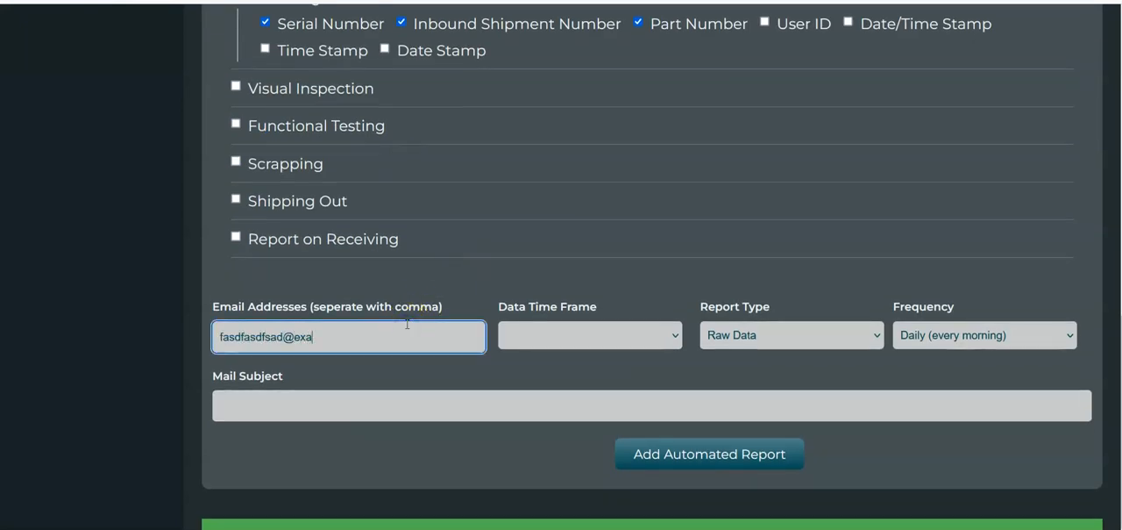
click(577, 352)
click(603, 337)
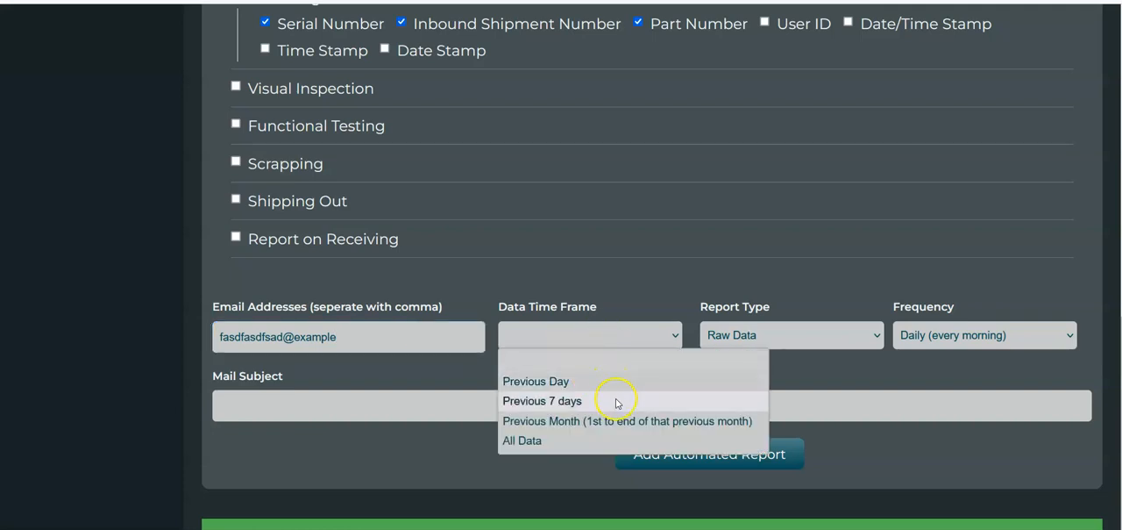
click(590, 403)
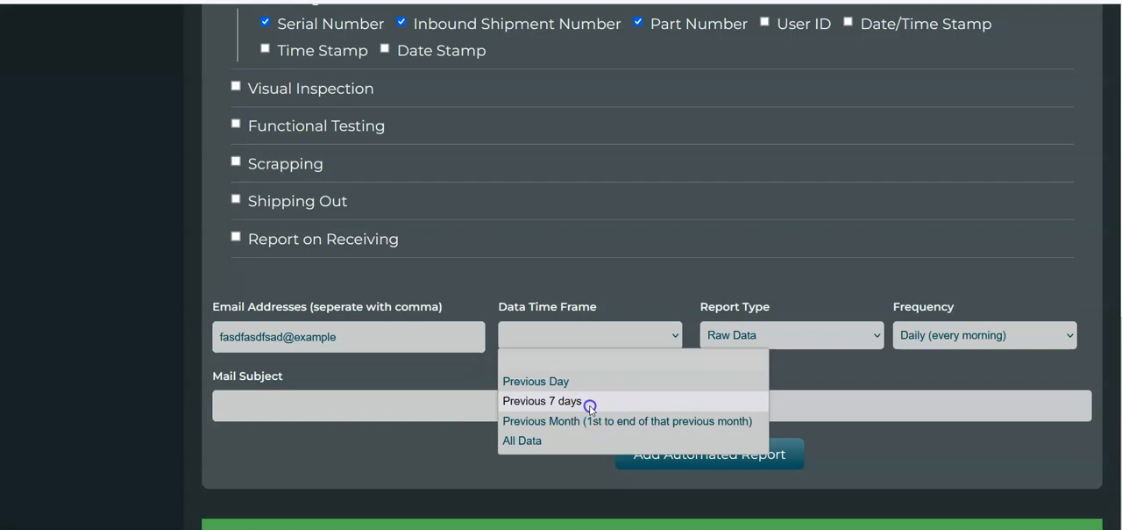
Try Smart Report as the report type, and return it to Raw Data
click(772, 337)
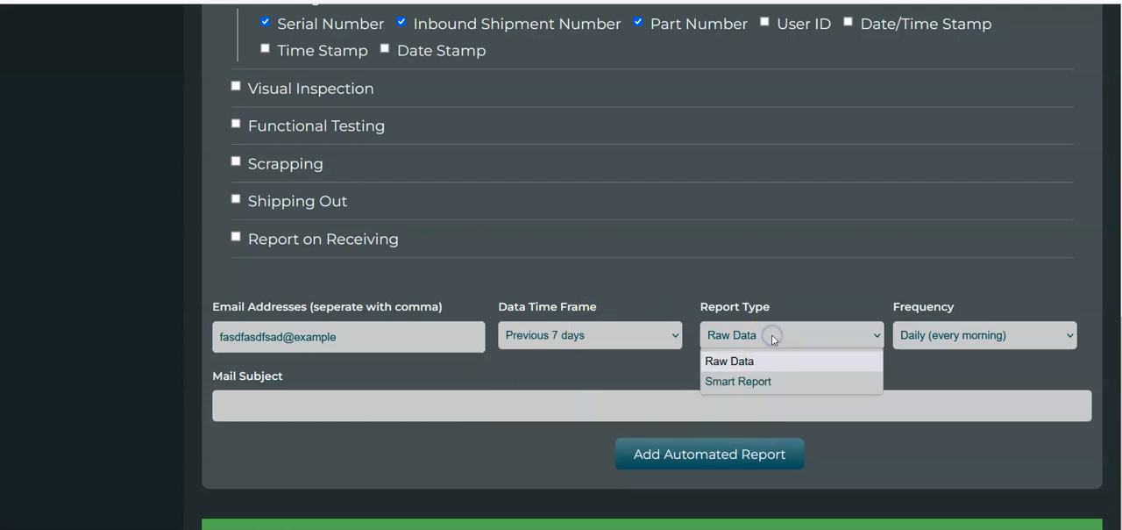
click(745, 381)
click(761, 324)
click(766, 361)
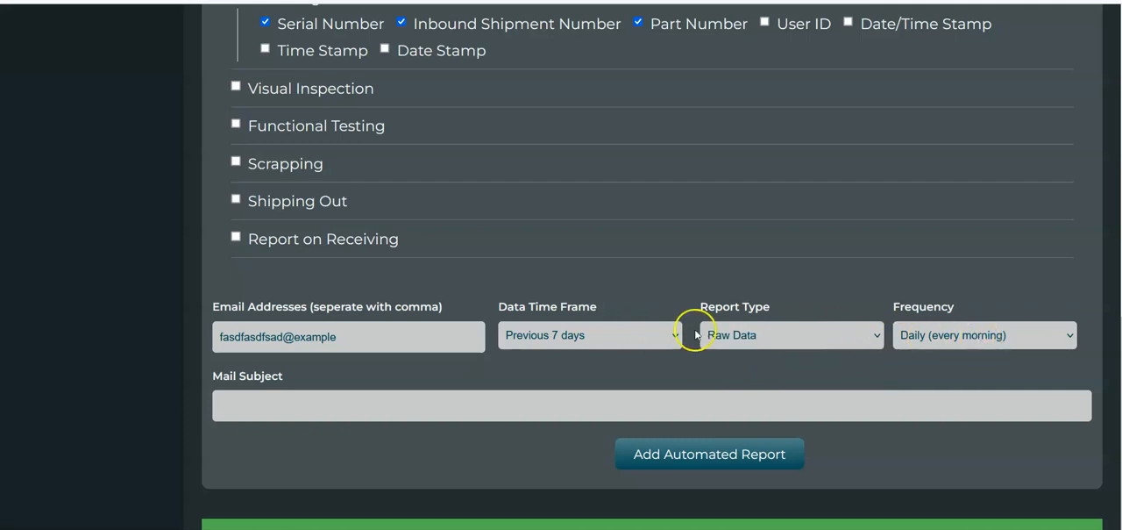
Set the report frequency to Weekly (every Monday morning), enter the mail subject Received Data, and add the automated report
click(927, 342)
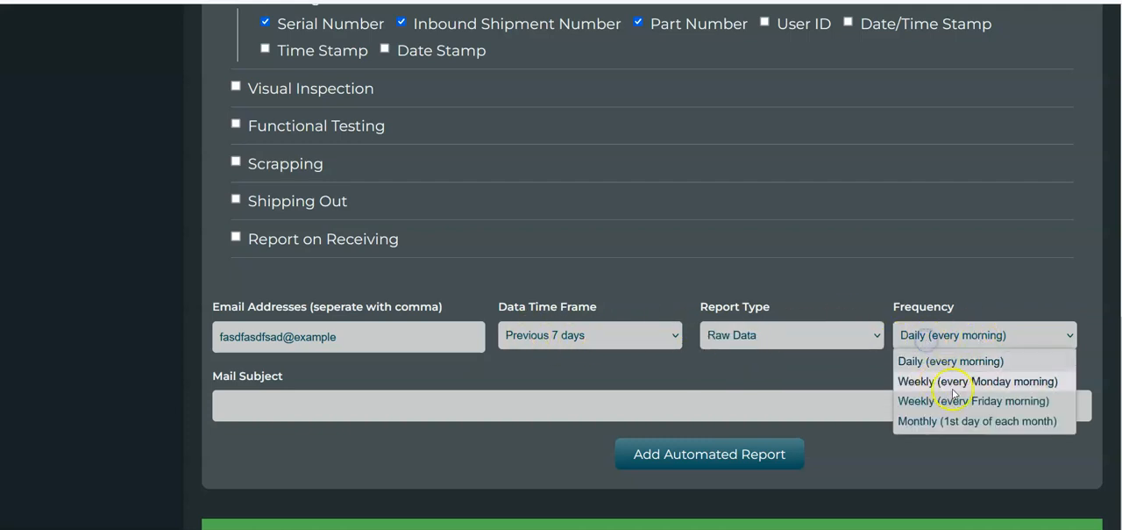
click(984, 381)
click(983, 406)
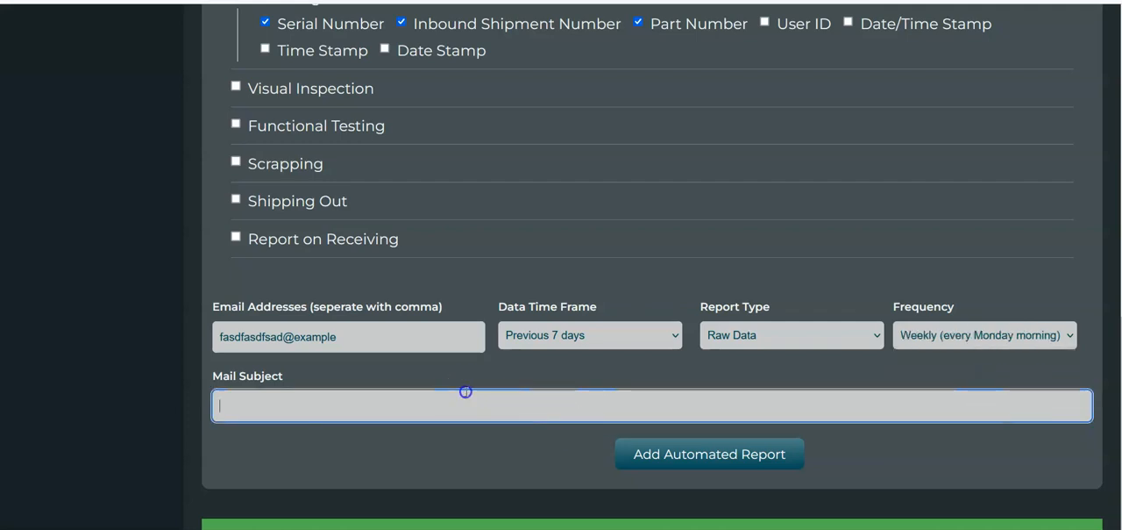
text(Received Data)
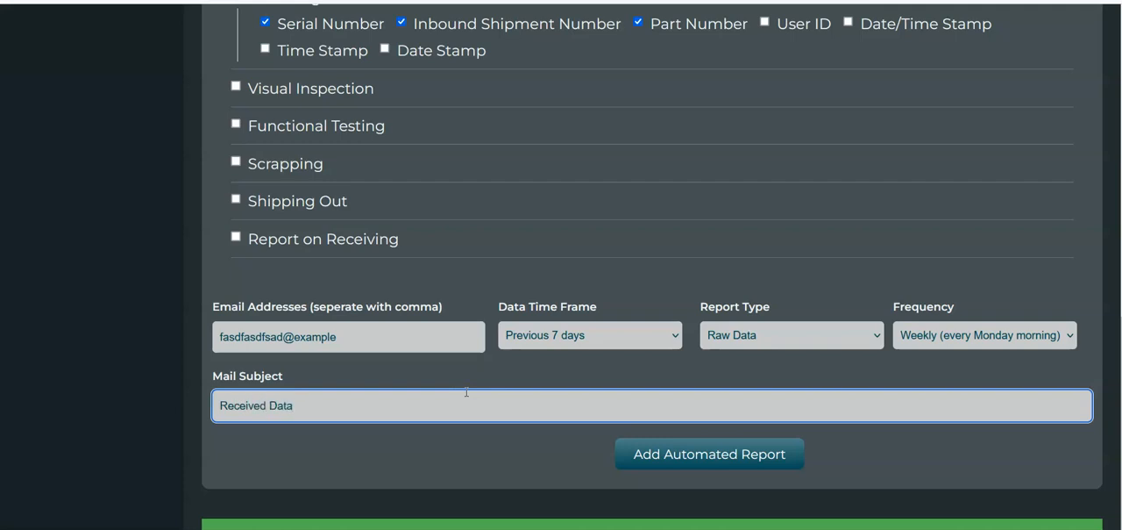
click(700, 459)
Delete the Receiving entry from the existing automated reports
scroll(646, 307, up, 4)
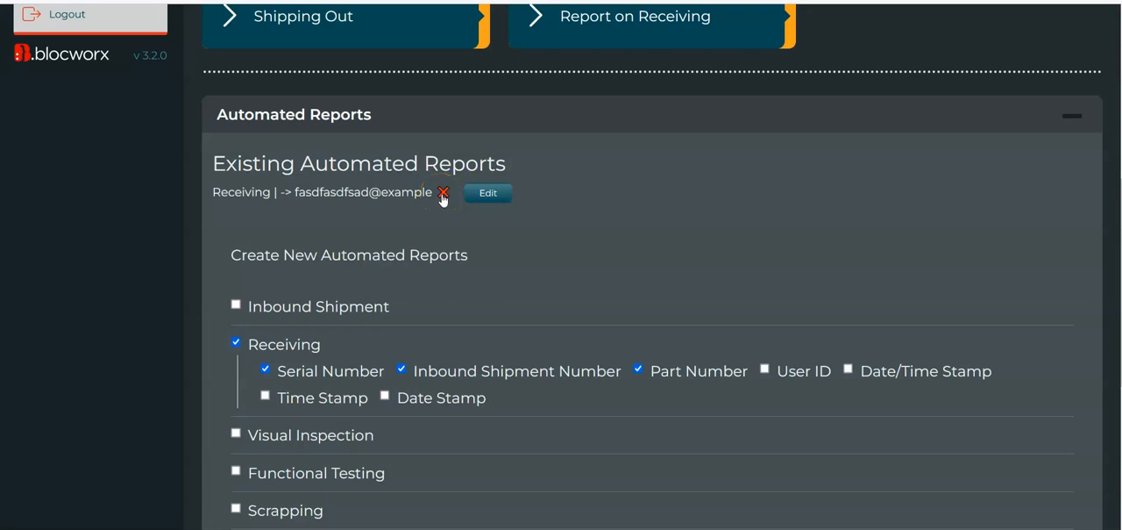
click(444, 193)
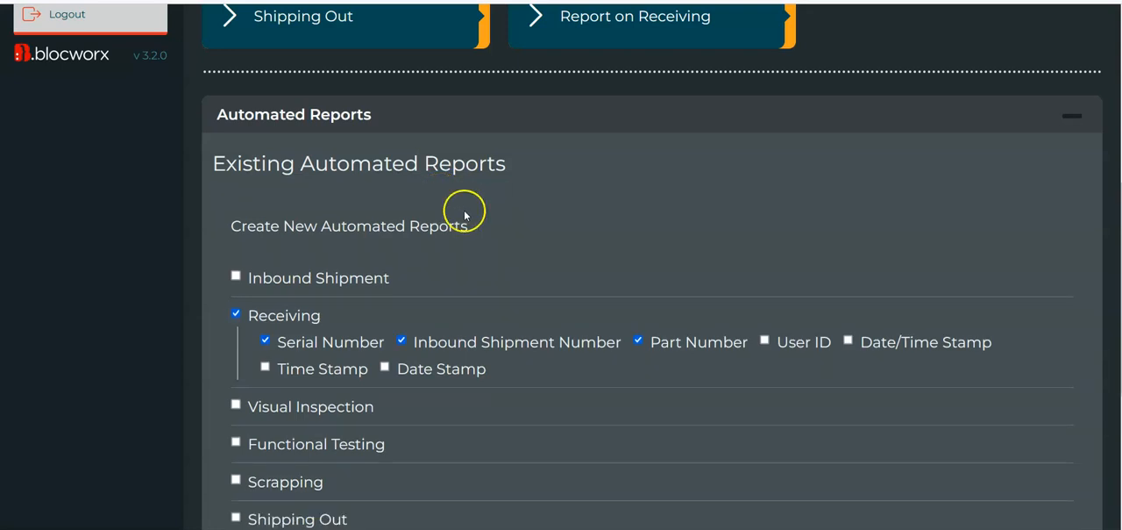
Review the entries in the Receiving bloc and return to the Product Returns module
scroll(464, 213, up, 4)
scroll(535, 281, up, 1)
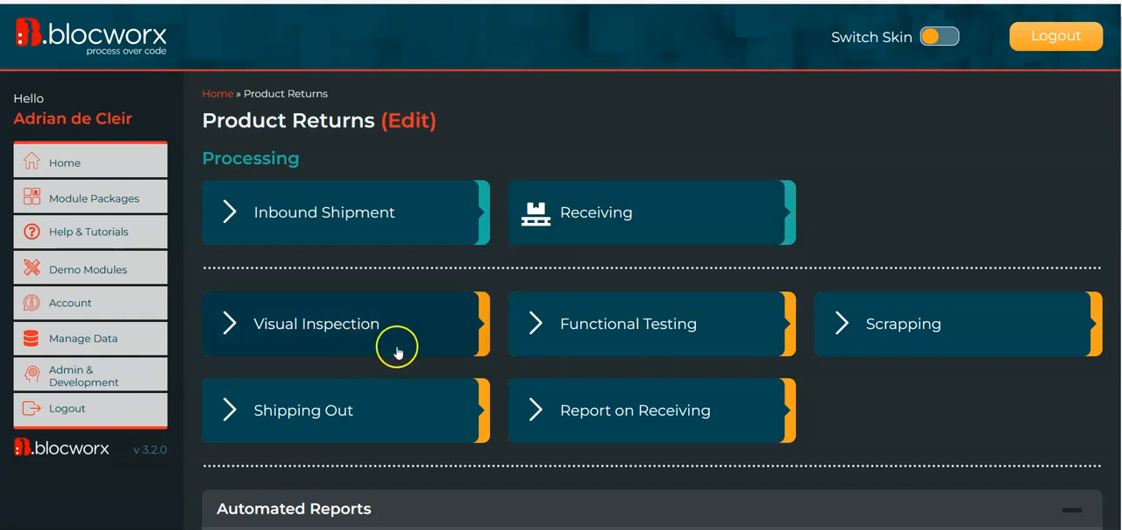
click(581, 215)
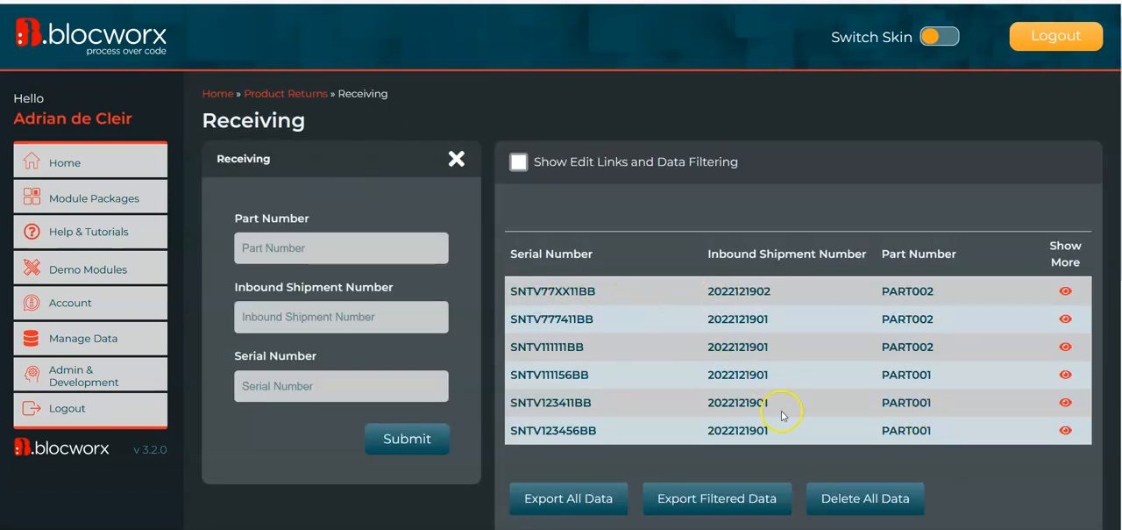
click(306, 97)
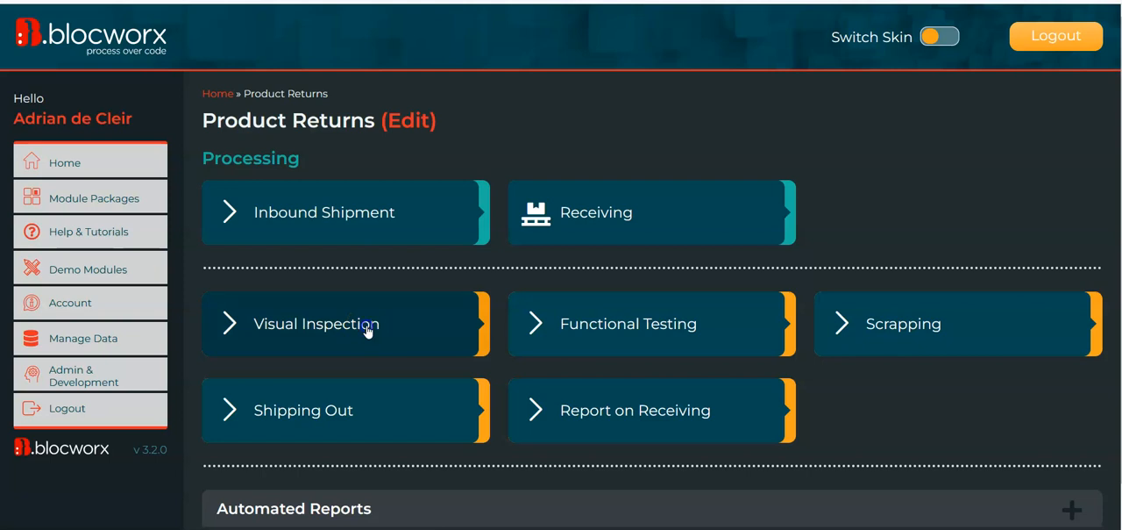
Open the Visual Inspection bloc in edit mode, accepting that edits may affect its live data
click(367, 330)
scroll(455, 372, down, 5)
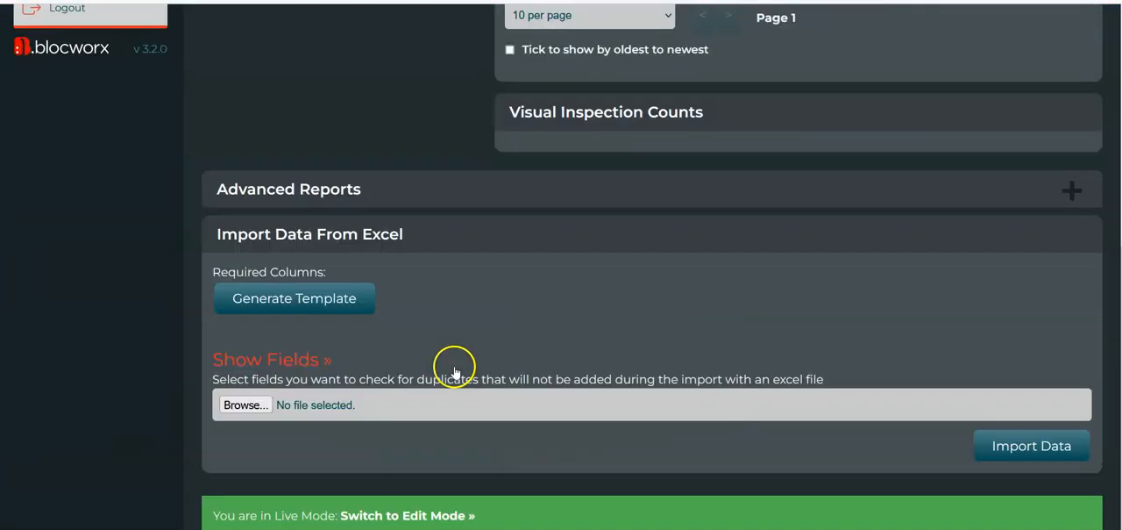
click(445, 514)
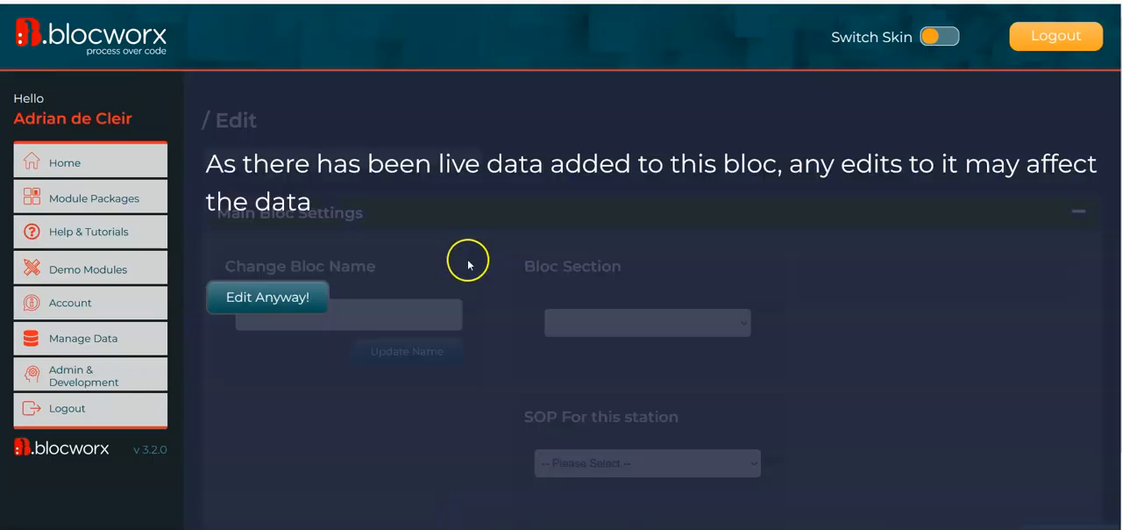
click(270, 301)
Add a new row to the Visual Inspection bloc containing one 12/12ths (Full Width) item
scroll(602, 248, down, 1)
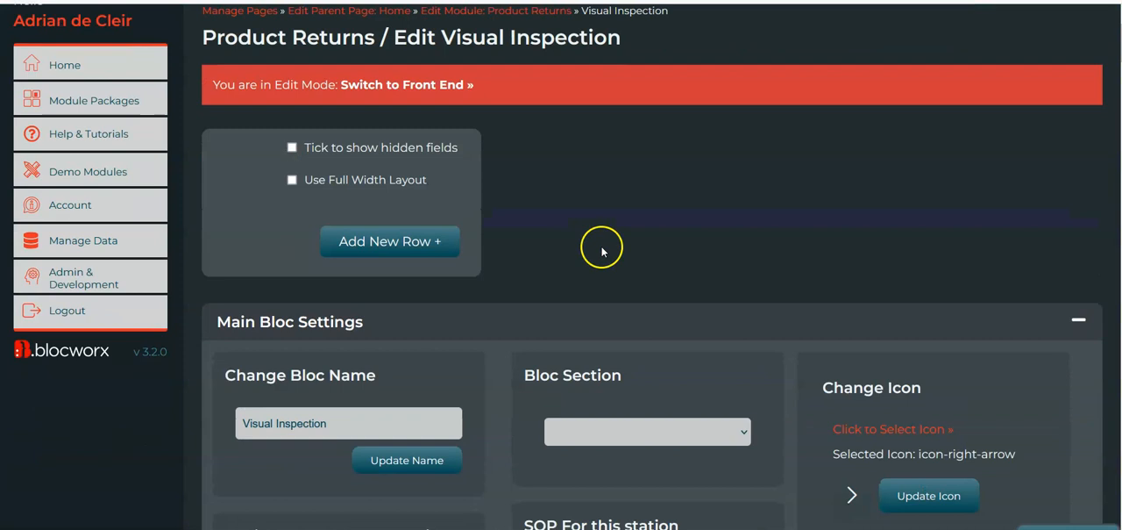
click(405, 257)
click(240, 242)
click(289, 260)
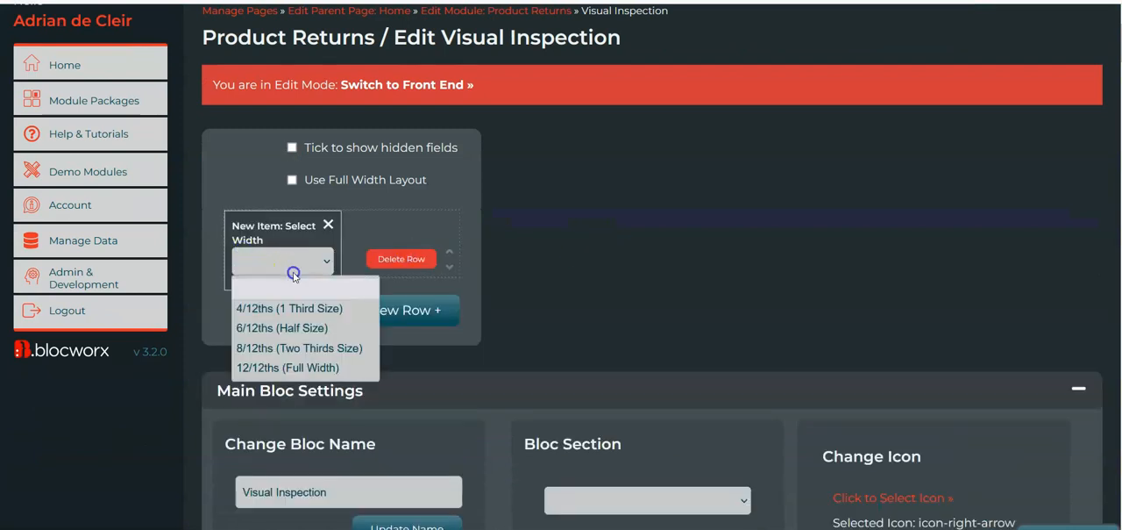
click(289, 367)
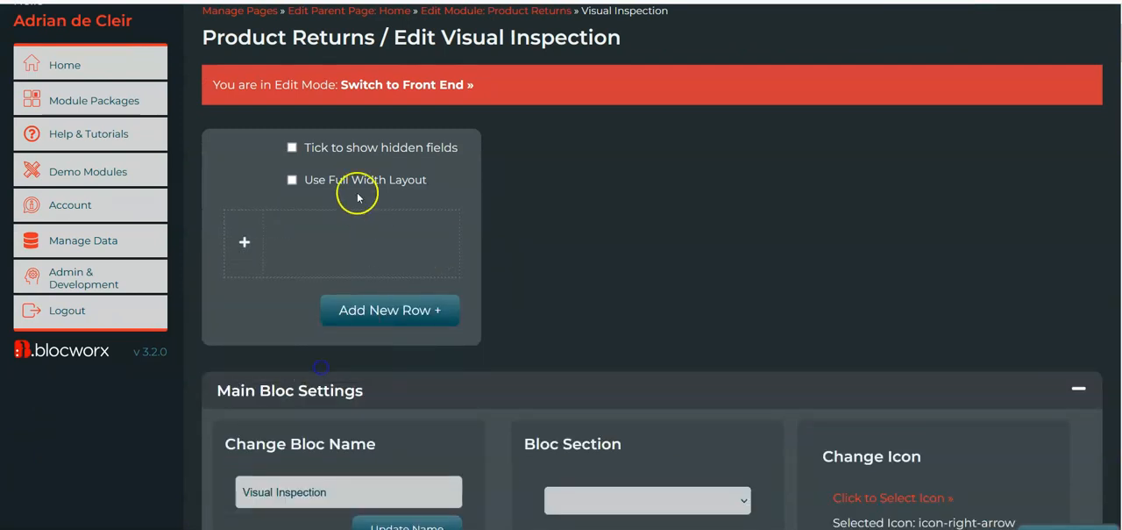
Add a mixed-case text field named Serial Number to the full-width item
click(263, 268)
click(221, 136)
text(S)
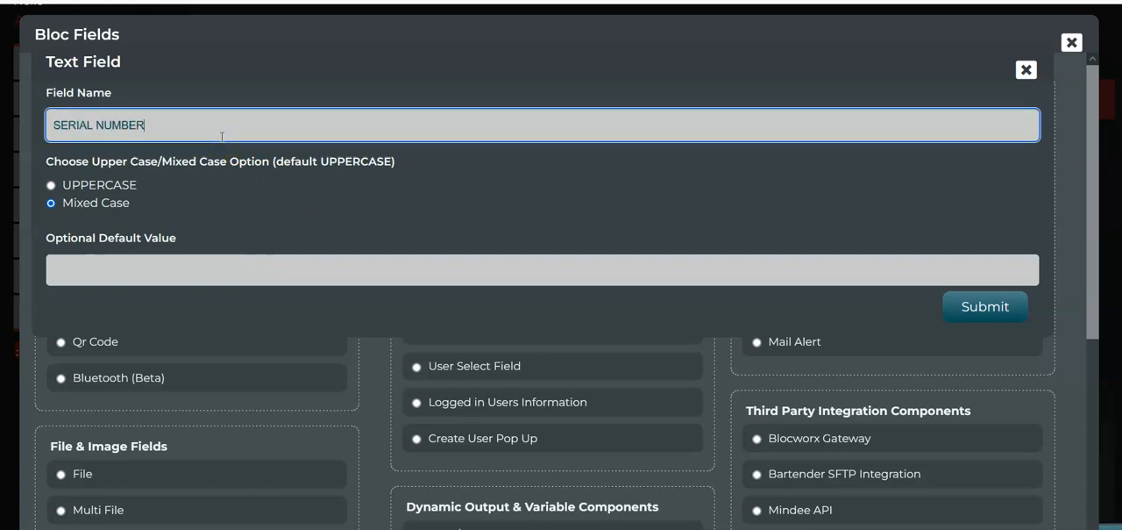
text(erial Number)
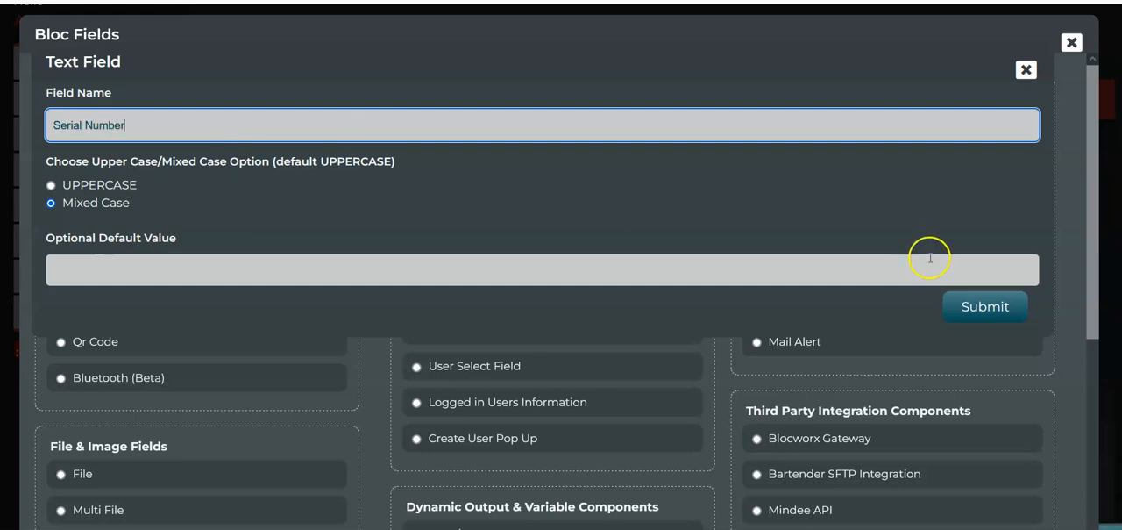
click(984, 306)
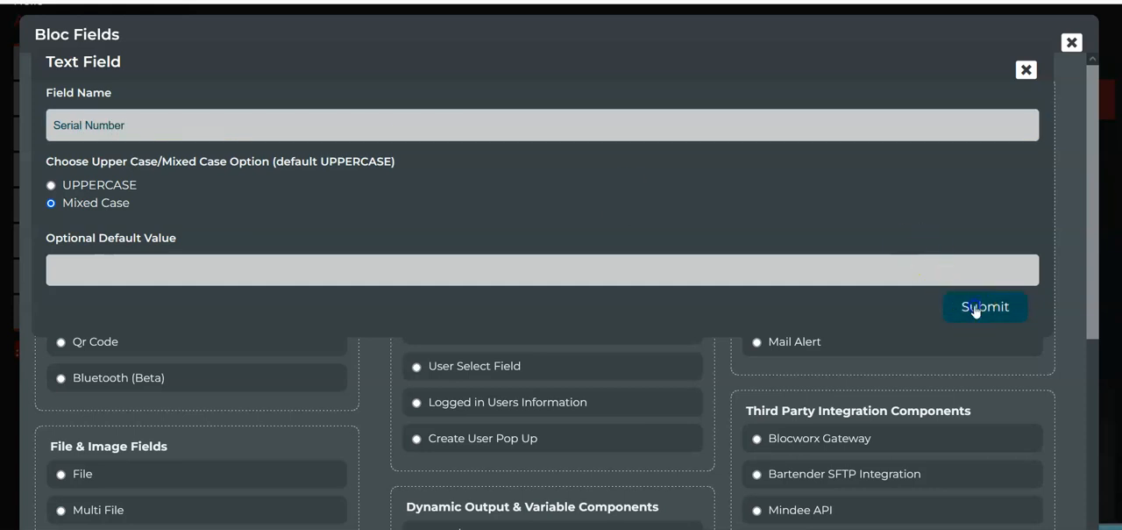
Add a Multi Button Field named Inspection Status below Serial Number, with the buttons Pass and Fail
scroll(213, 401, down, 1)
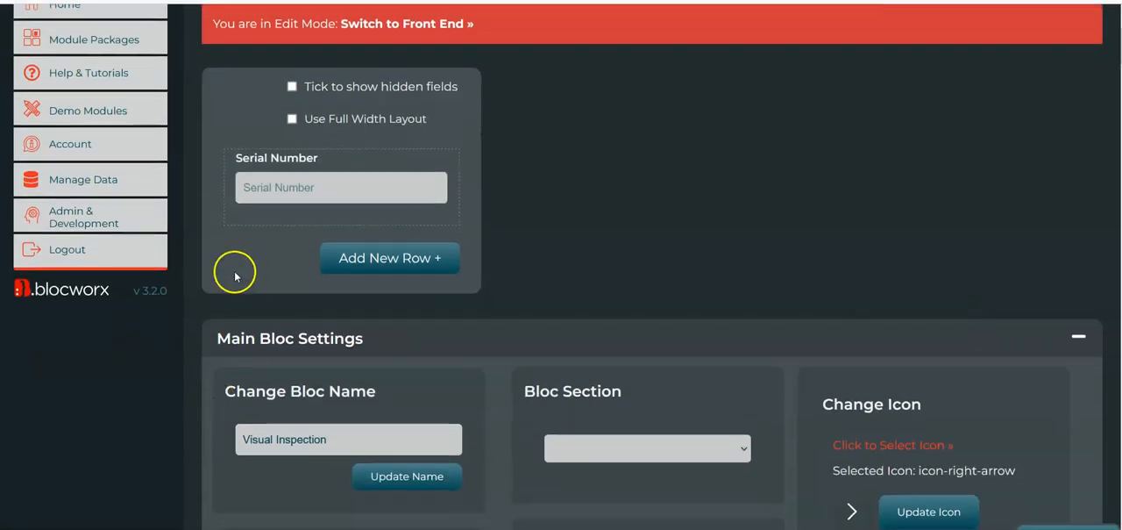
click(256, 224)
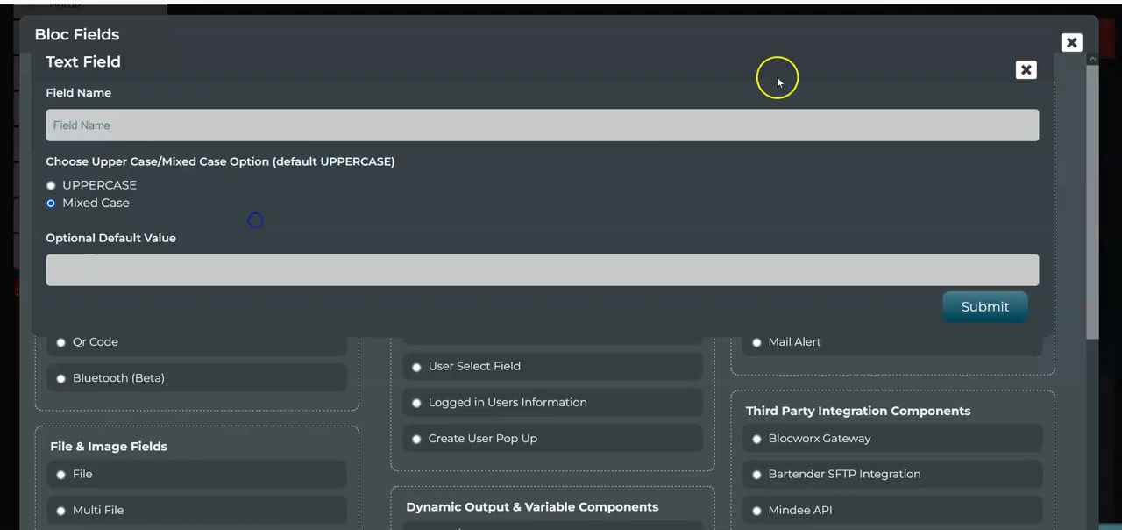
click(1030, 67)
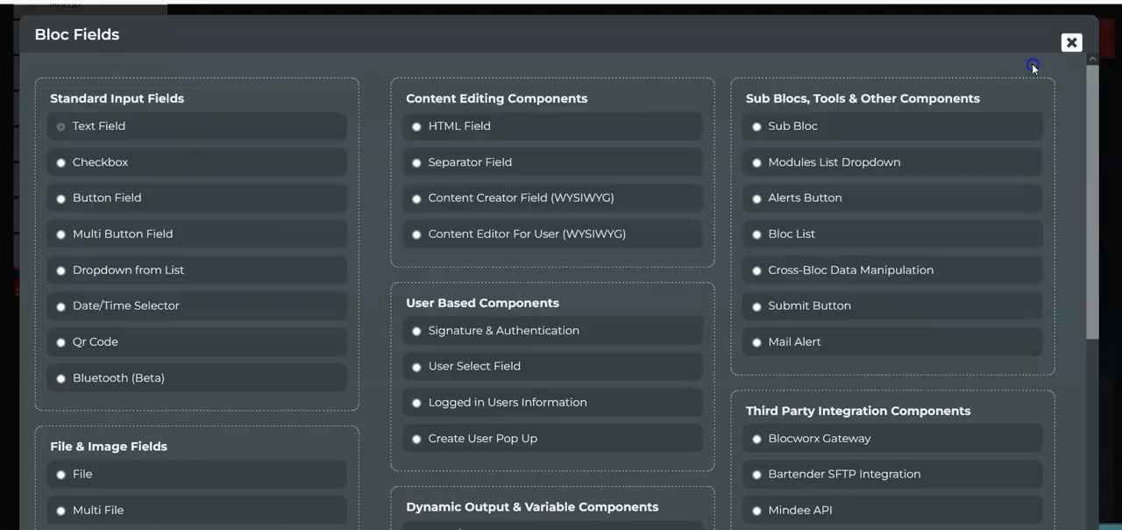
click(153, 234)
click(111, 120)
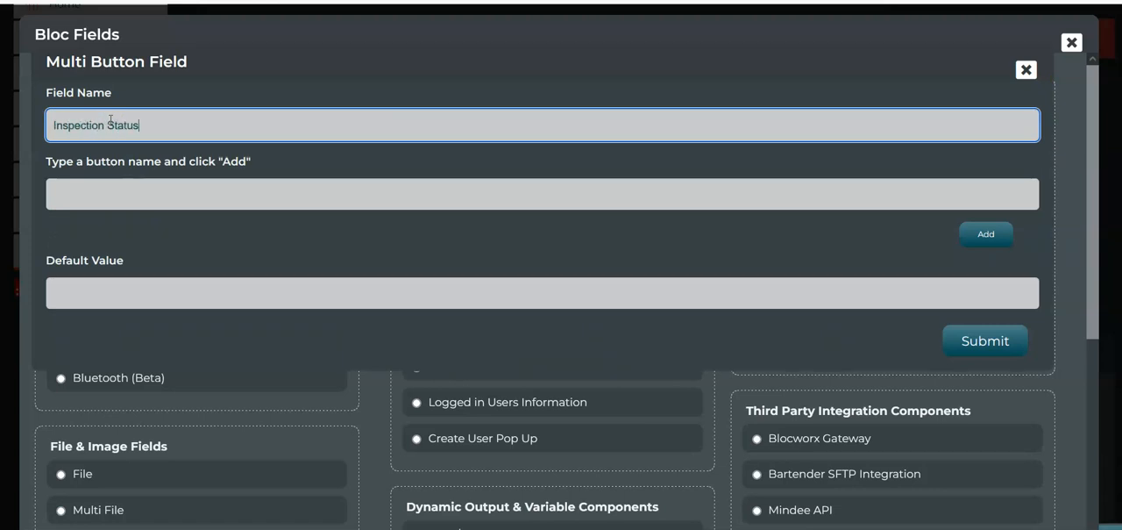
click(111, 203)
text(Pass)
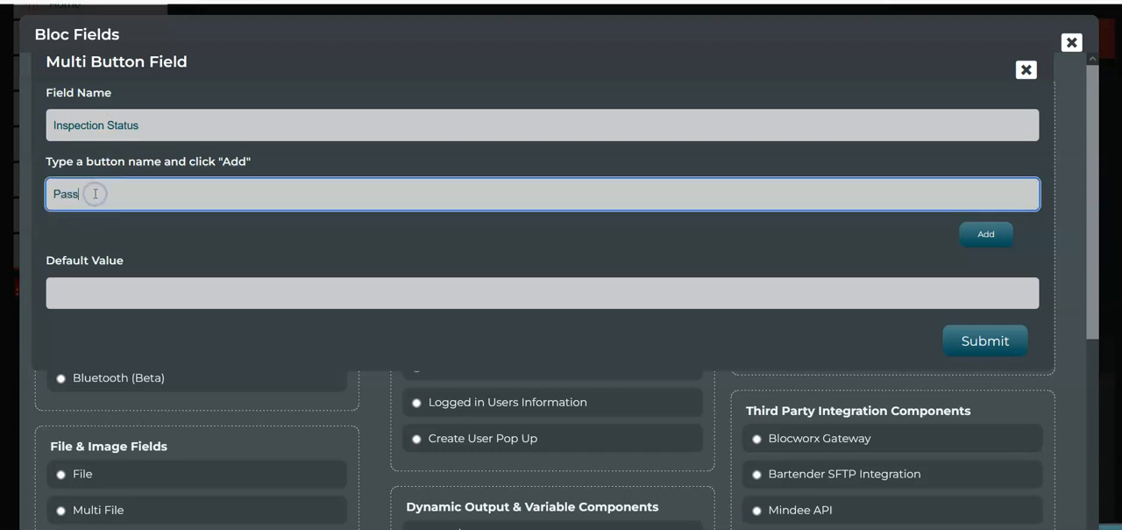
click(990, 235)
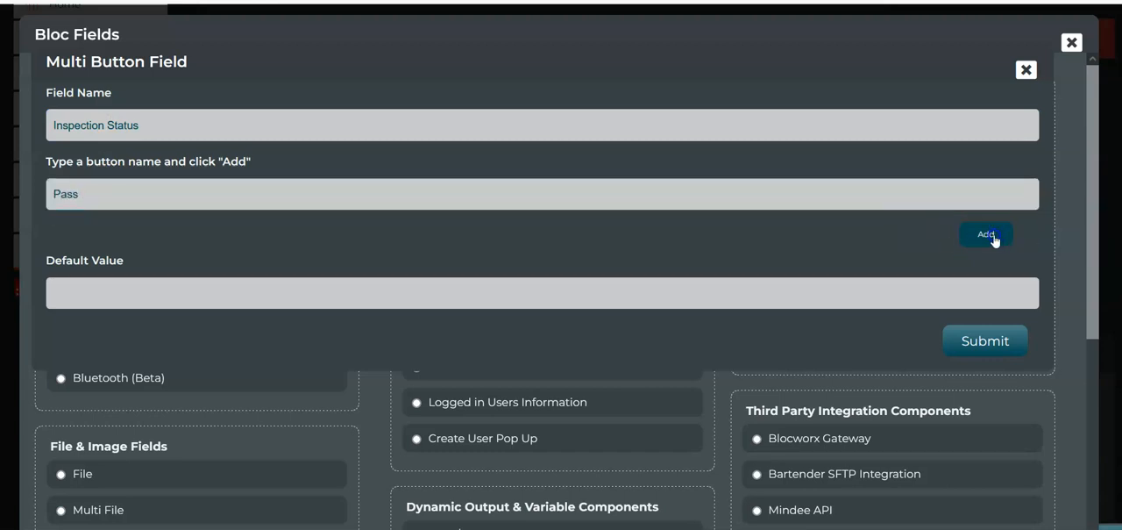
click(106, 185)
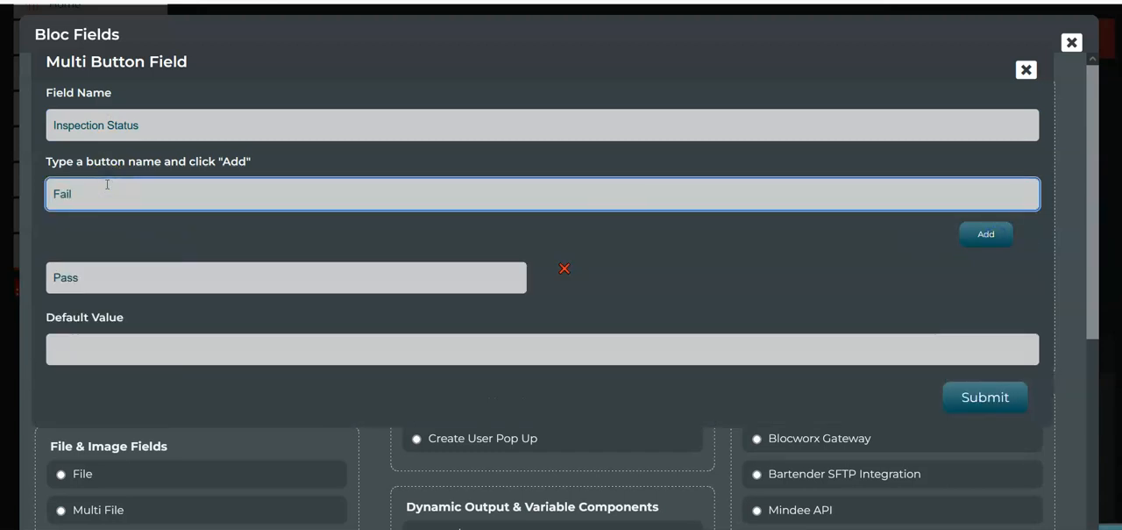
click(972, 235)
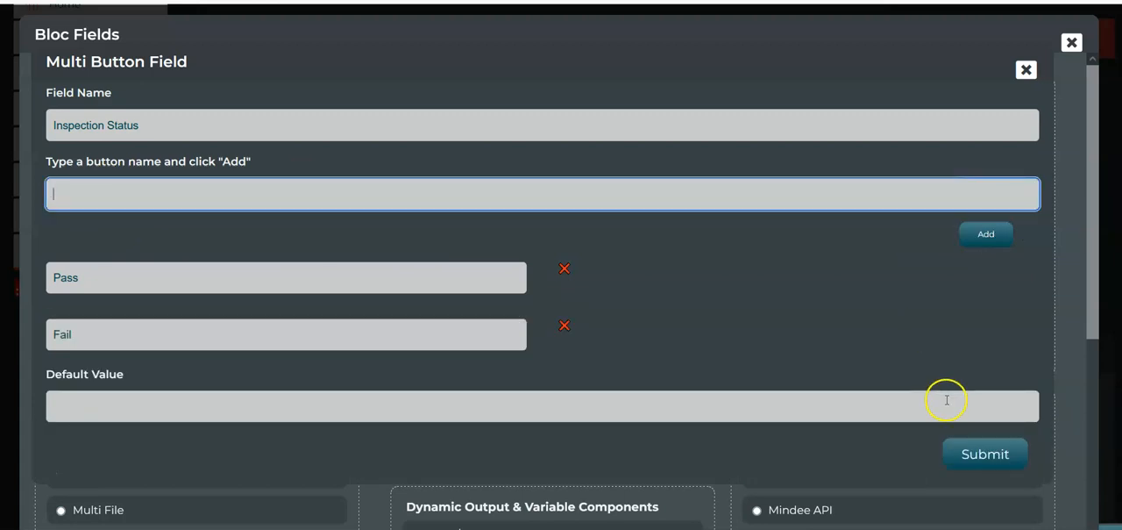
click(984, 456)
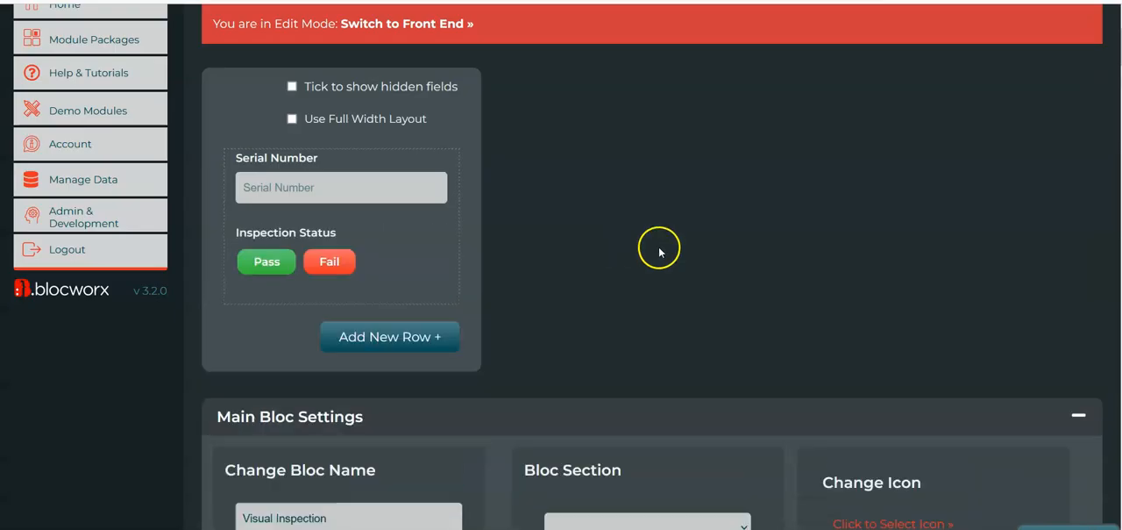
Open the Serial Number field's rules and choose the condition Item must have entered elsewhere (Uses OR)
scroll(659, 252, up, 1)
mouse_move(369, 249)
click(389, 290)
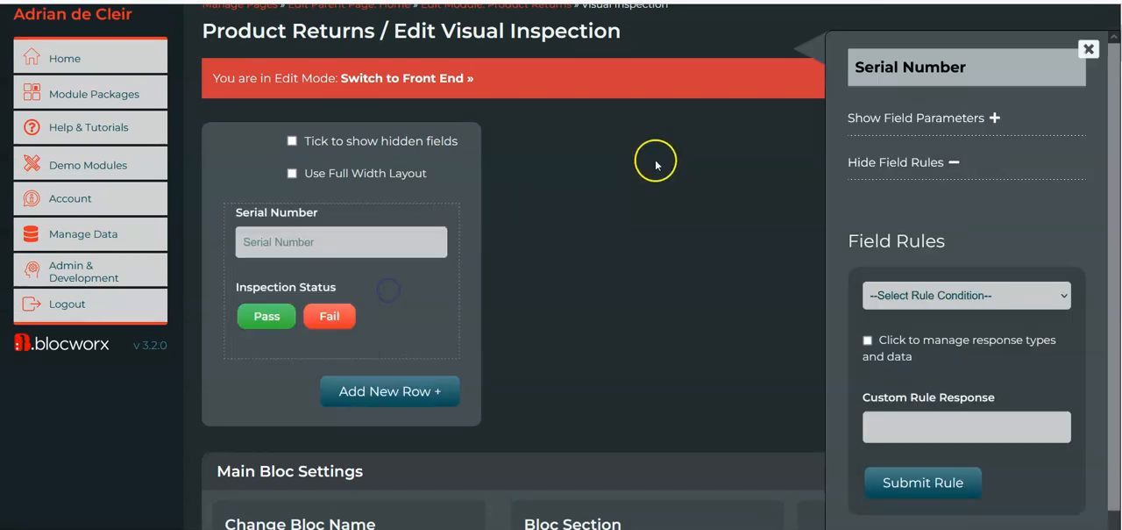
scroll(1022, 245, down, 1)
click(988, 268)
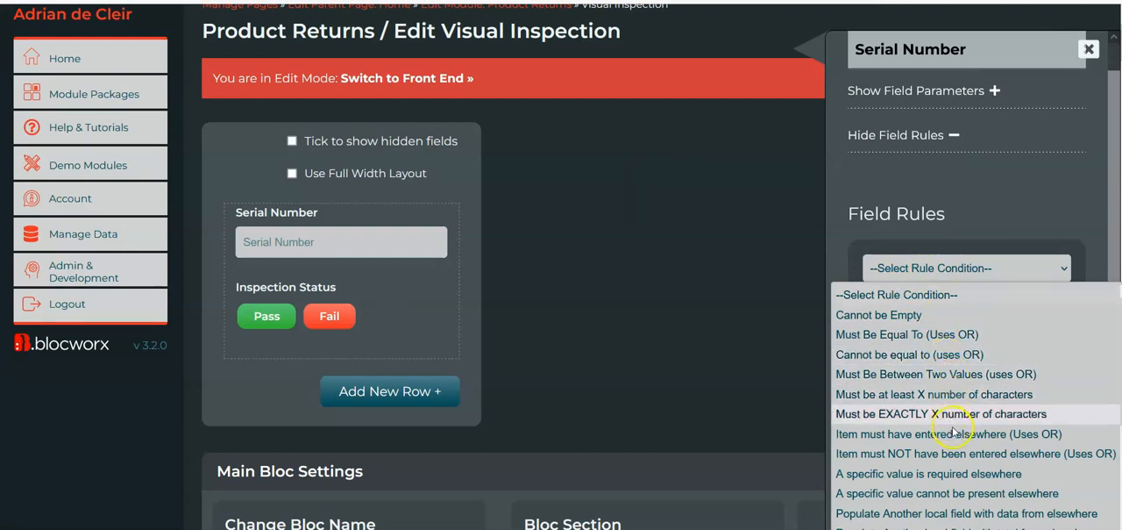
scroll(955, 425, down, 1)
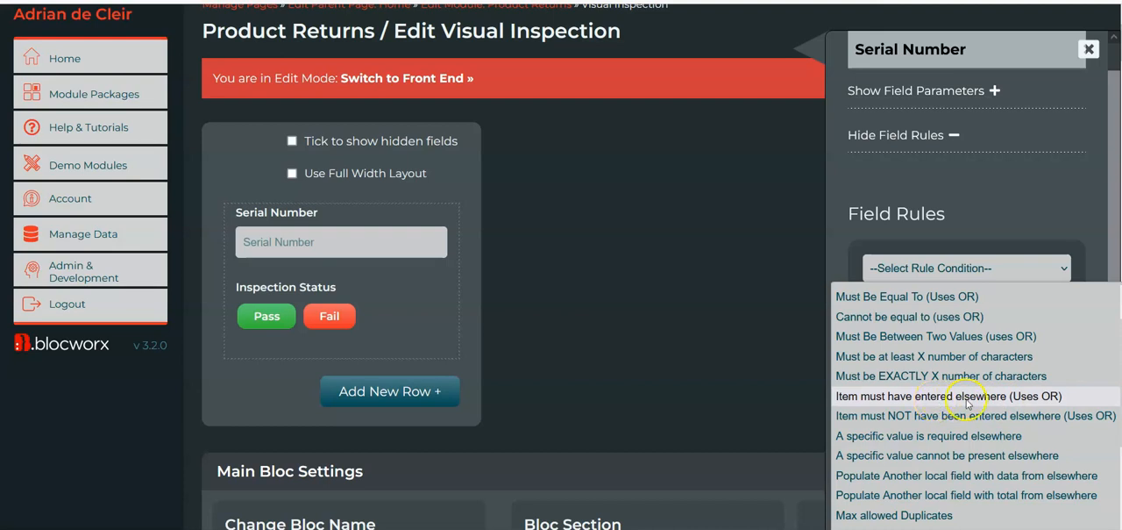
click(966, 400)
Set the rule's bloc to look up to Receiving and its field to look up to Serial Number
scroll(964, 368, down, 3)
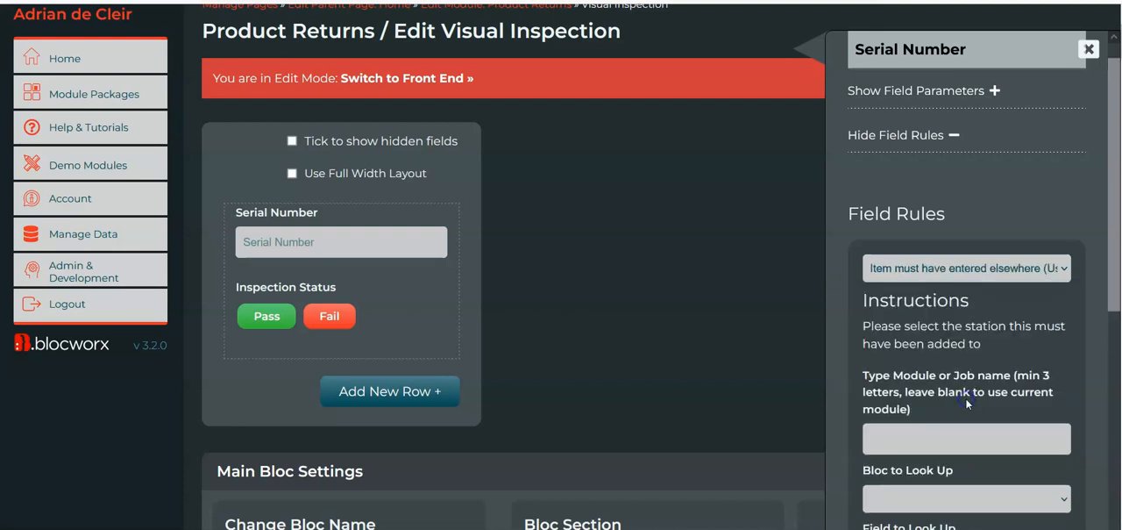
click(928, 358)
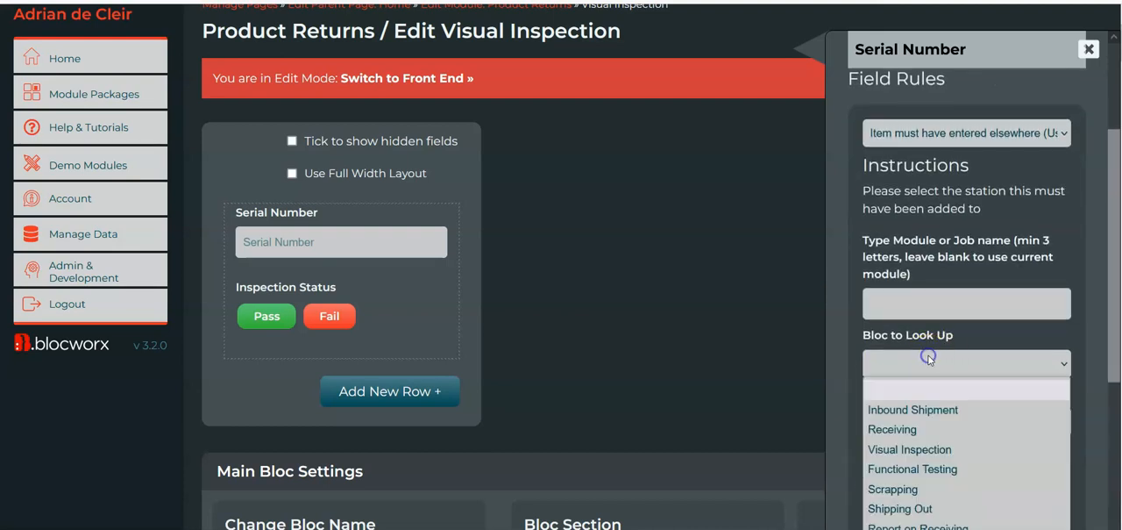
click(944, 429)
scroll(962, 418, down, 1)
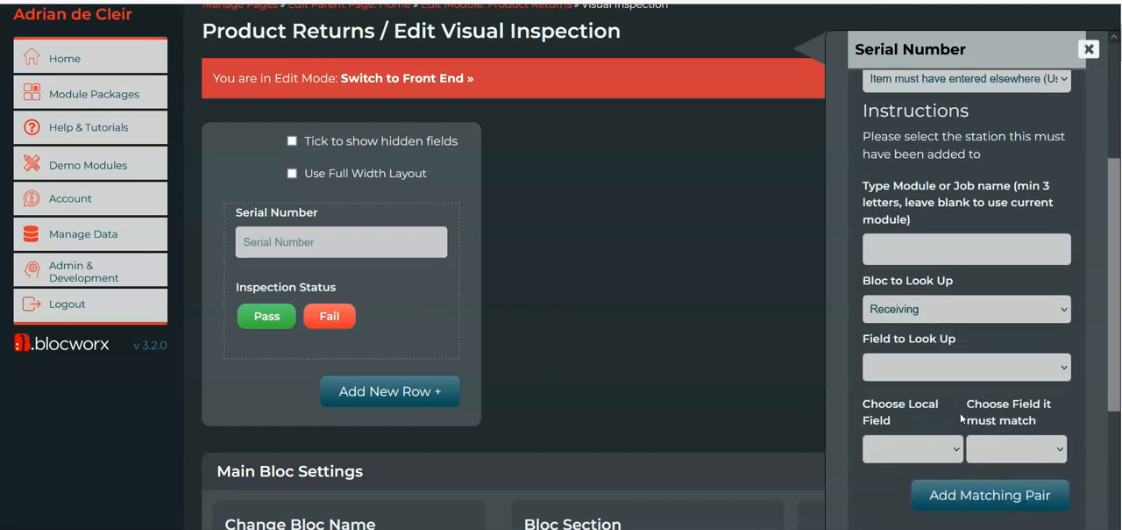
click(954, 367)
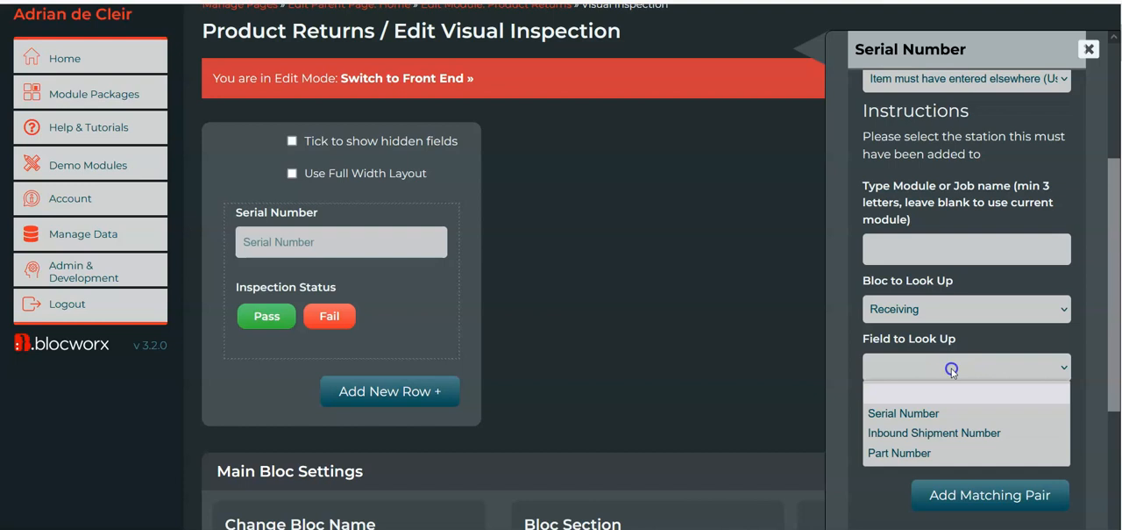
click(921, 418)
scroll(968, 423, down, 2)
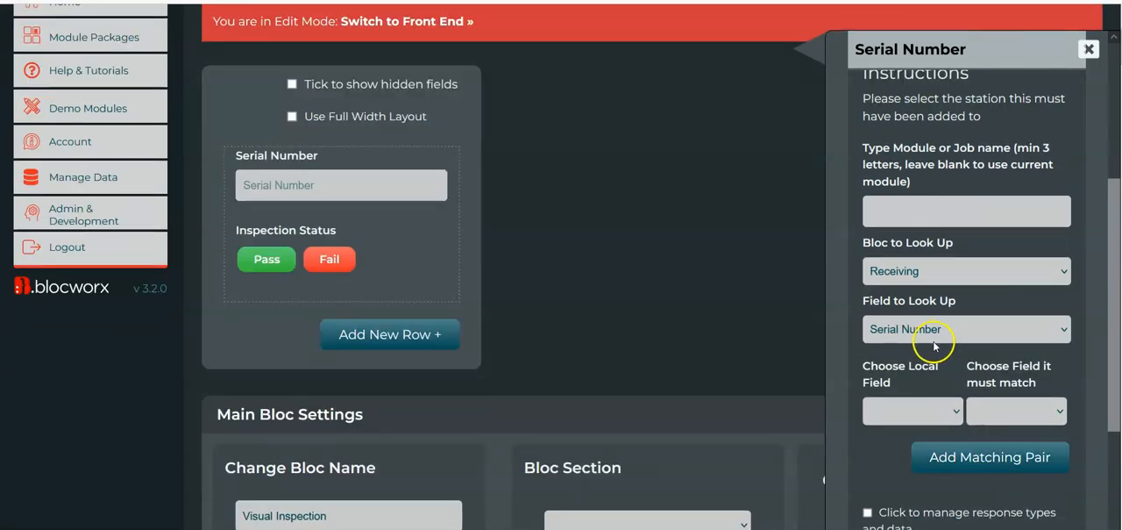
scroll(948, 400, down, 1)
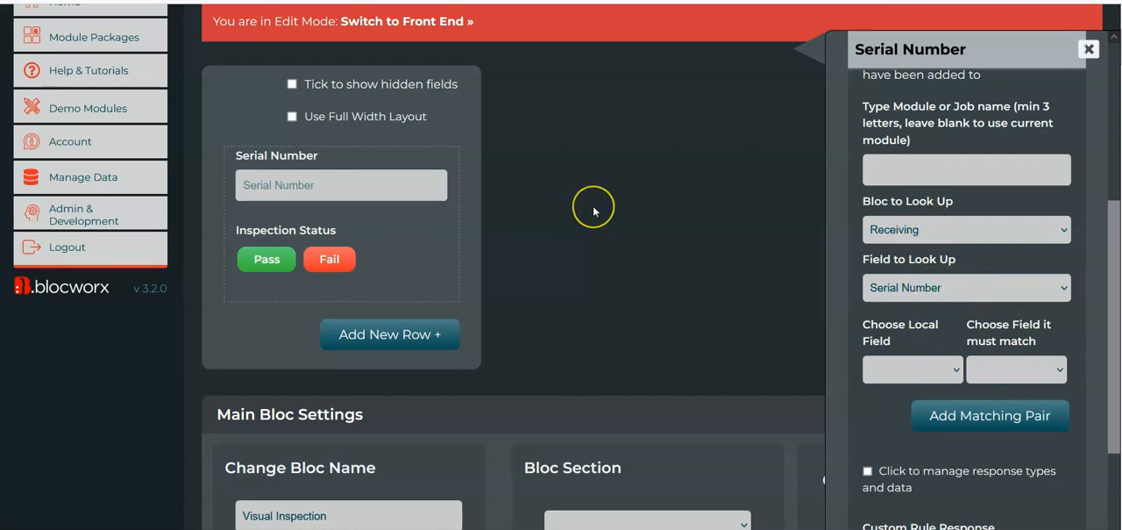
scroll(594, 211, up, 1)
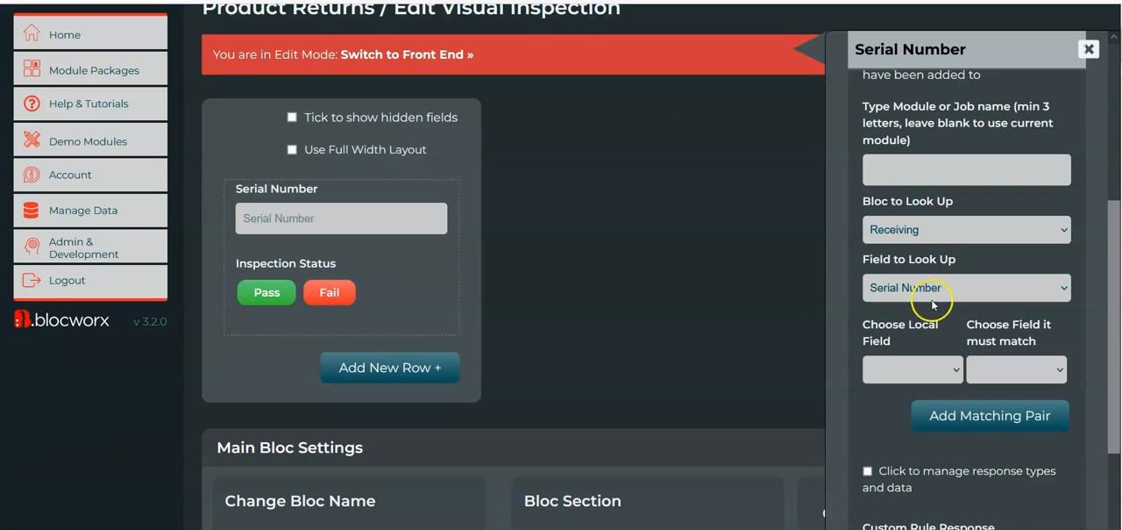
Set the custom rule response to "Serial Number must have been received." and submit the rule
scroll(934, 304, down, 1)
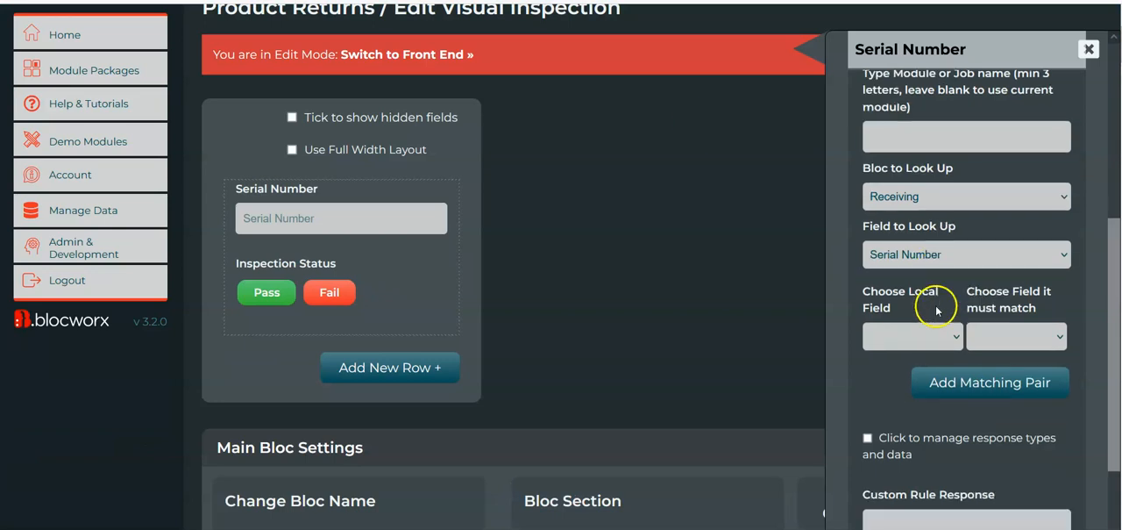
scroll(932, 237, down, 2)
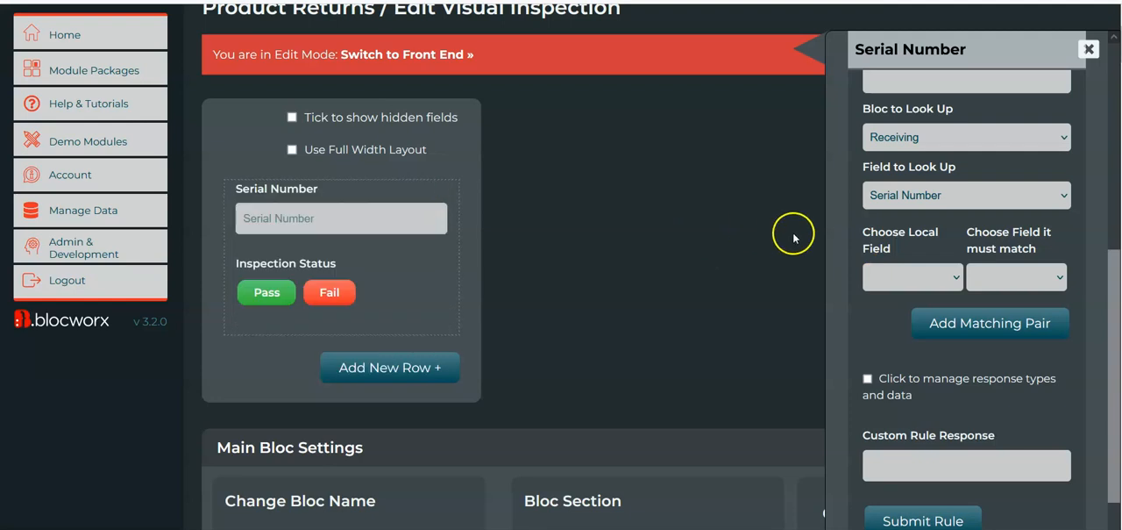
scroll(932, 238, down, 1)
scroll(932, 238, down, 1)
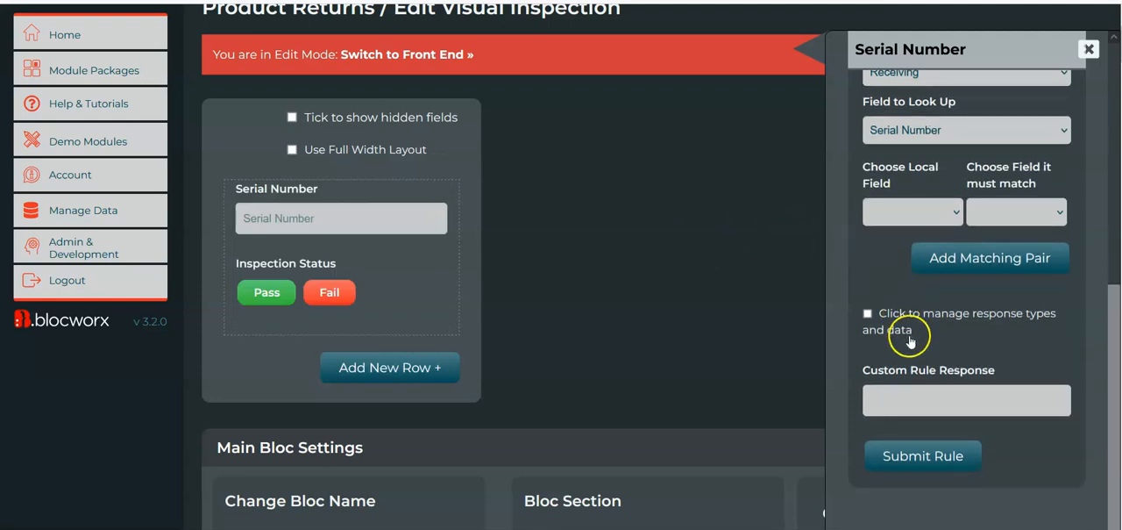
click(932, 397)
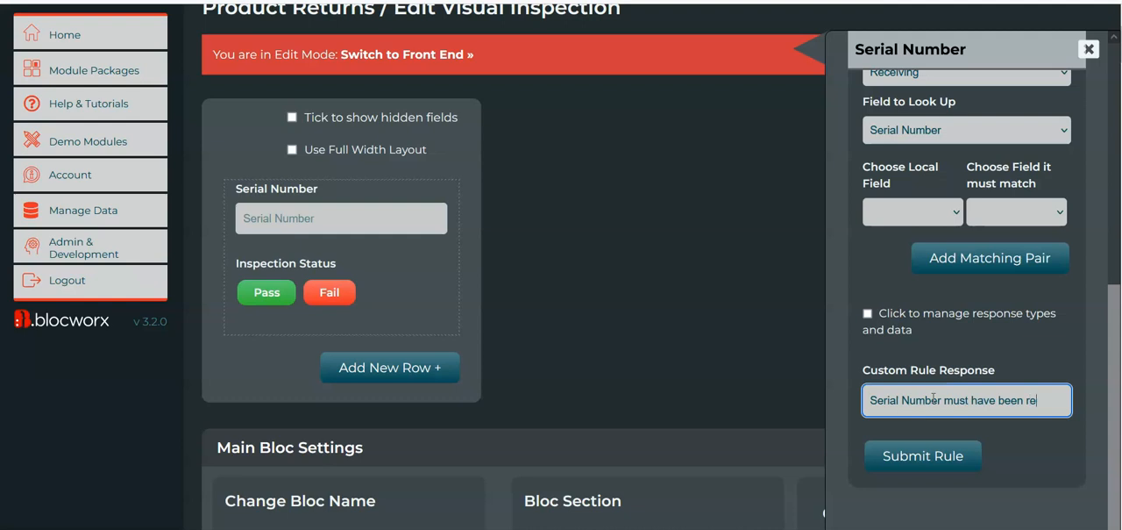
text(d.)
click(951, 453)
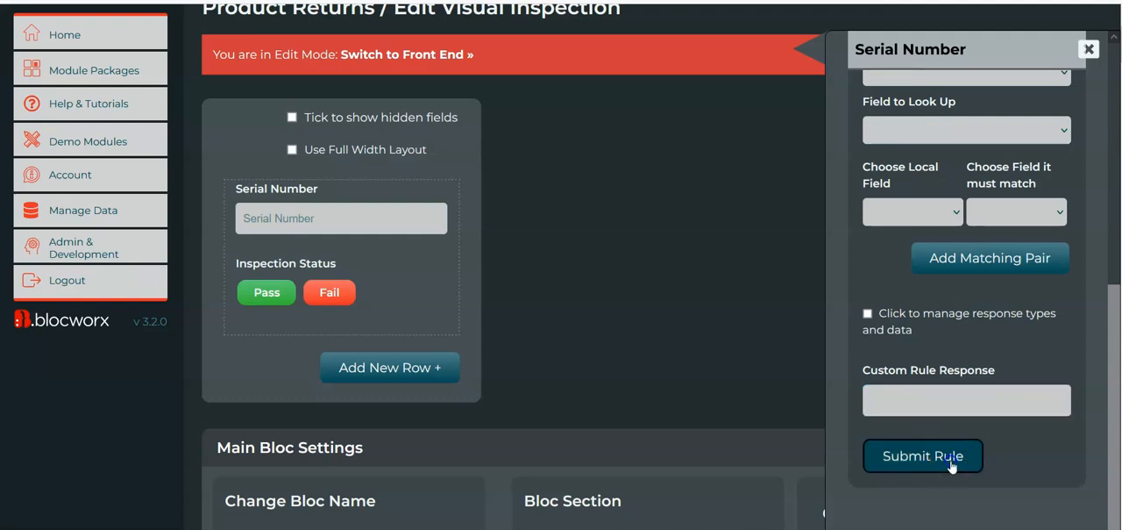
Switch the Visual Inspection bloc to the front end and test the rule by submitting the serial number RANDOM
scroll(588, 201, up, 3)
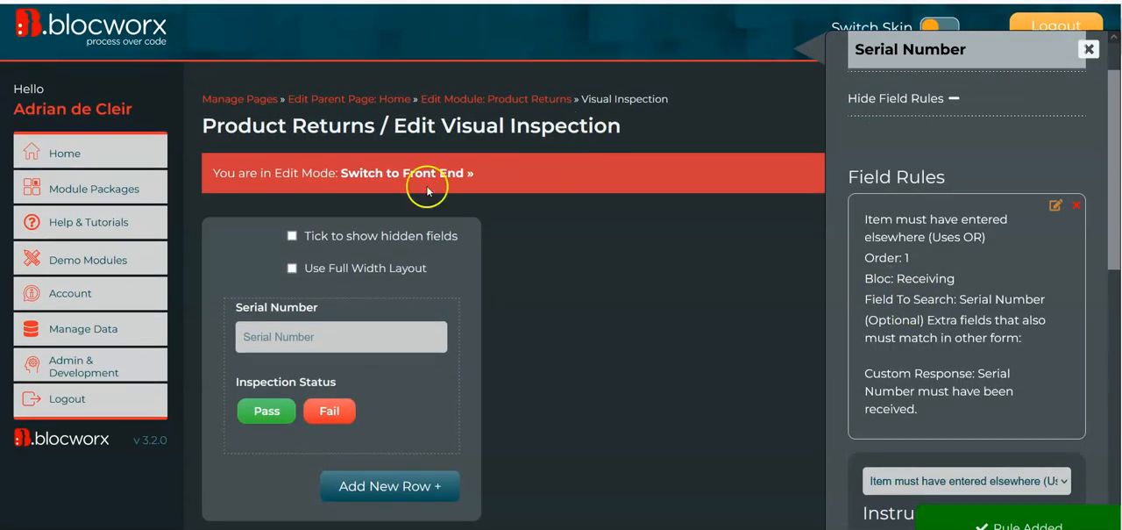
click(403, 172)
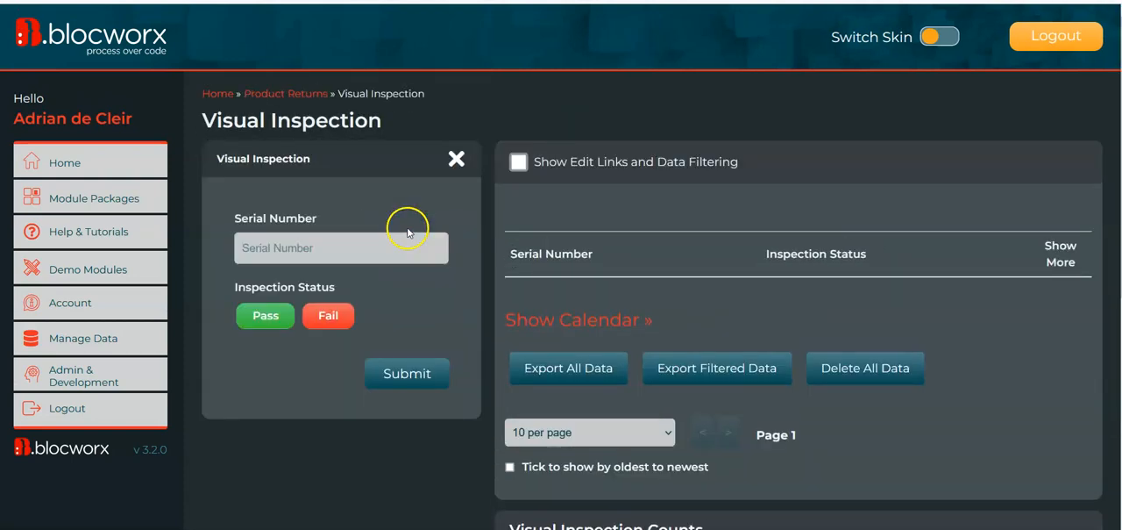
click(333, 249)
text(RANDOM)
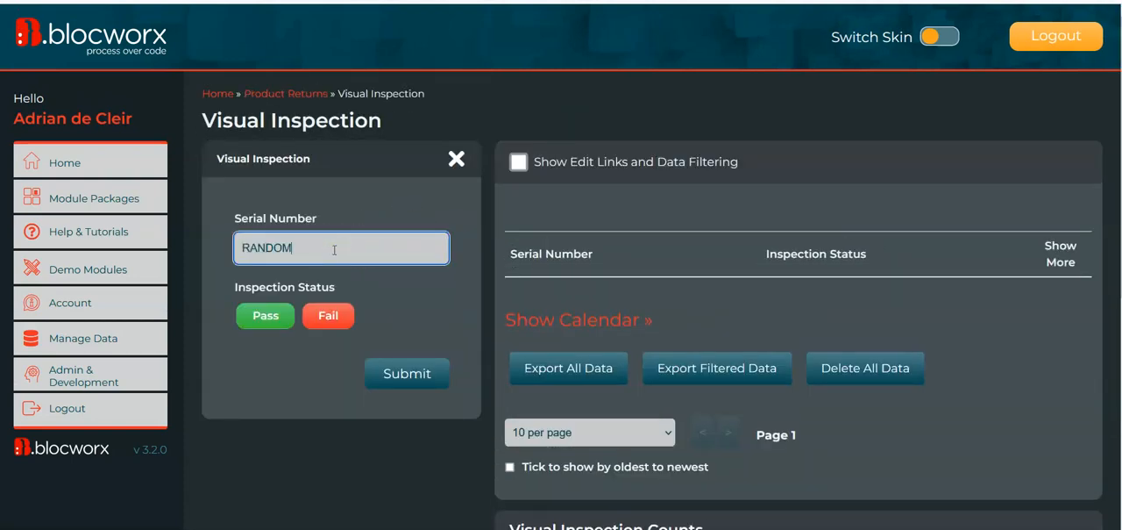
key(Return)
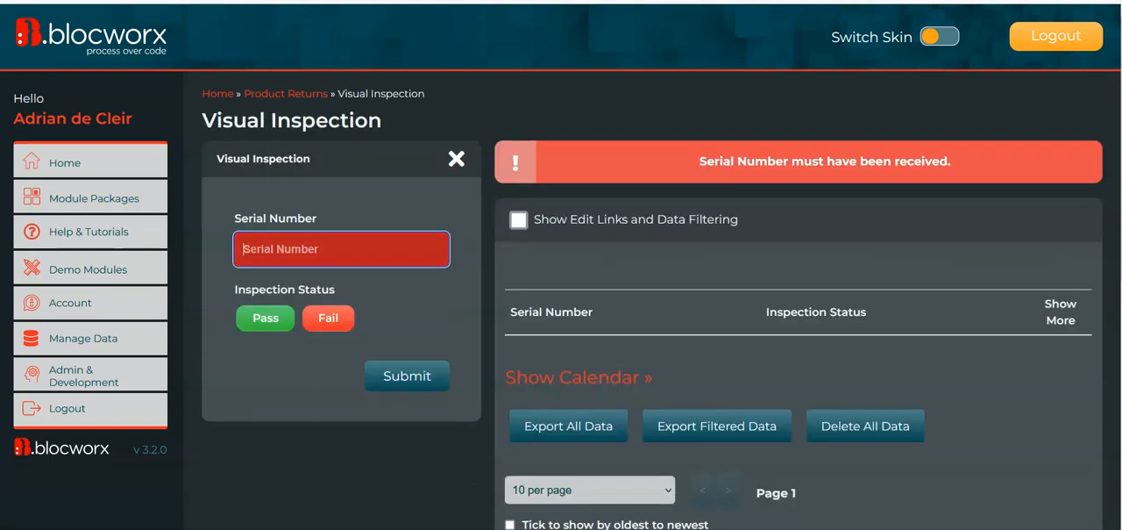
Submit a Visual Inspection entry for the received serial number SNTV77XX11BB with the status Pass
key(ctrl+v)
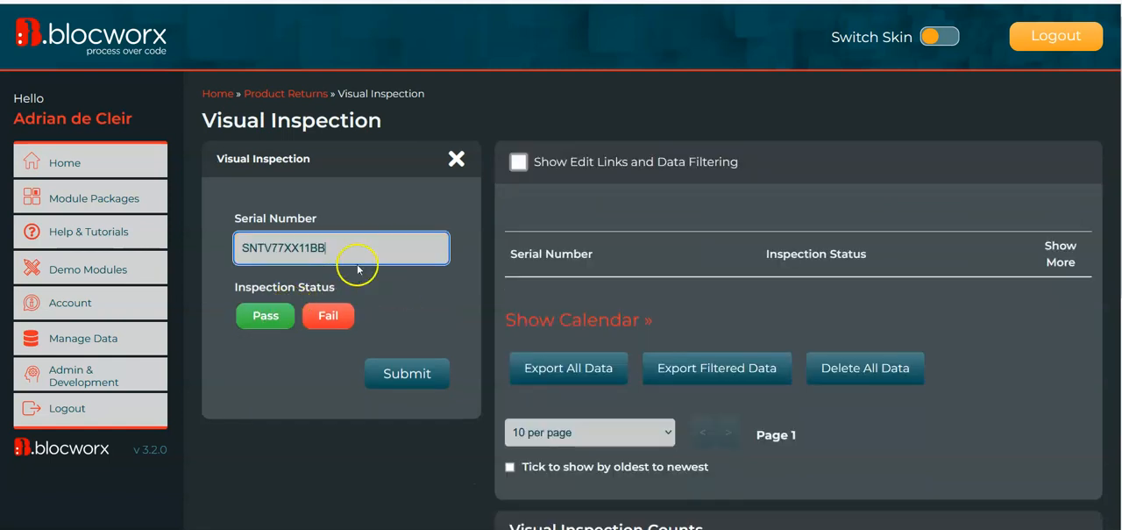
click(288, 315)
click(393, 371)
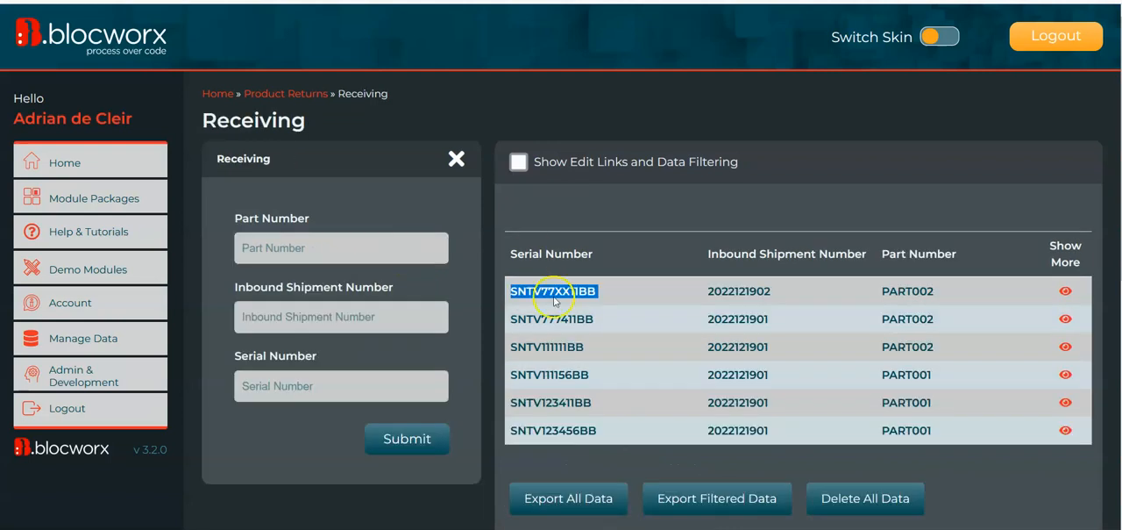
Test the receiving rule again by submitting the unreceived serial number SNTV77DD11BB in Visual Inspection
double_click(555, 321)
key(ctrl+c)
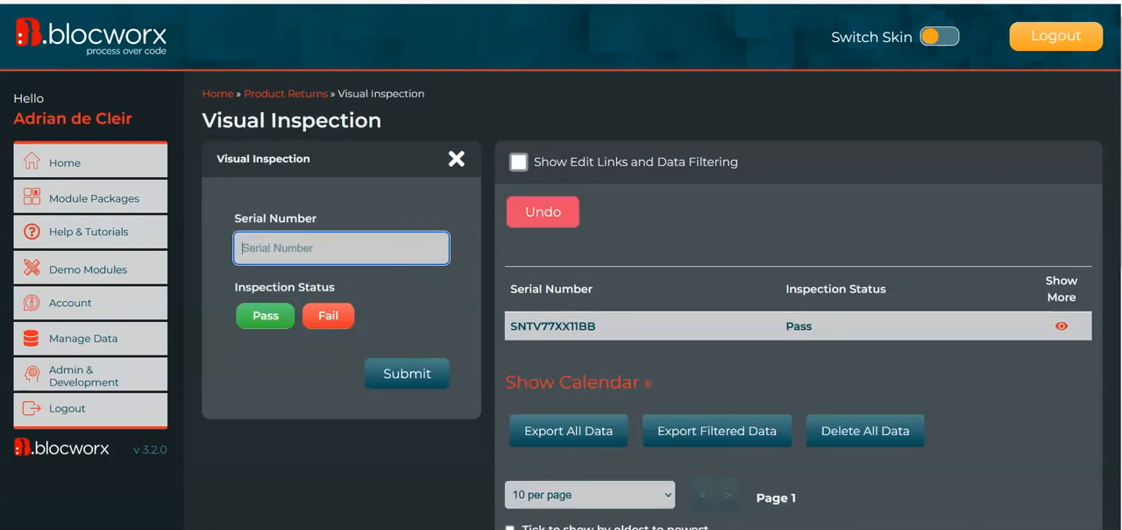
click(318, 255)
key(ctrl+v)
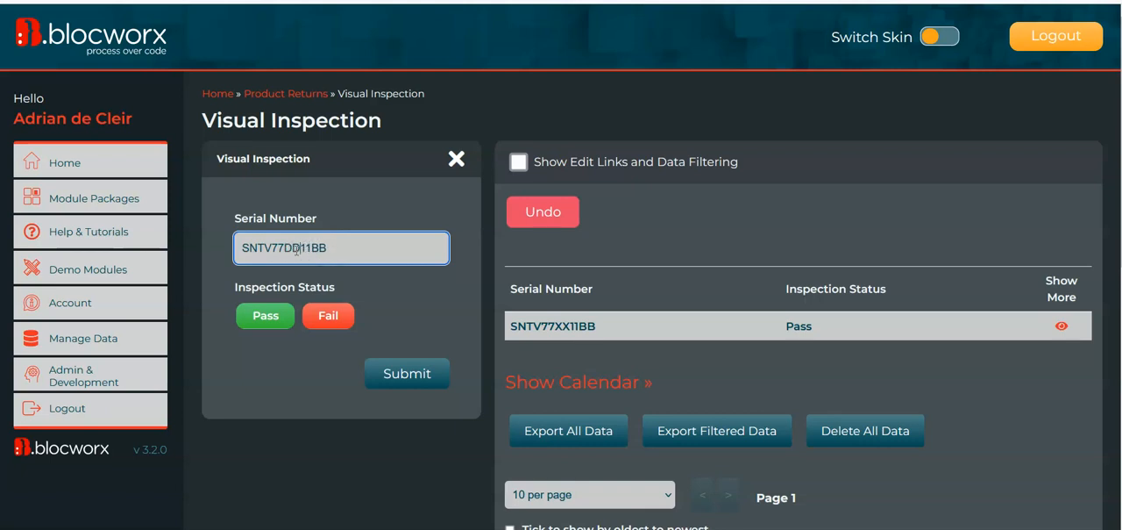
key(Return)
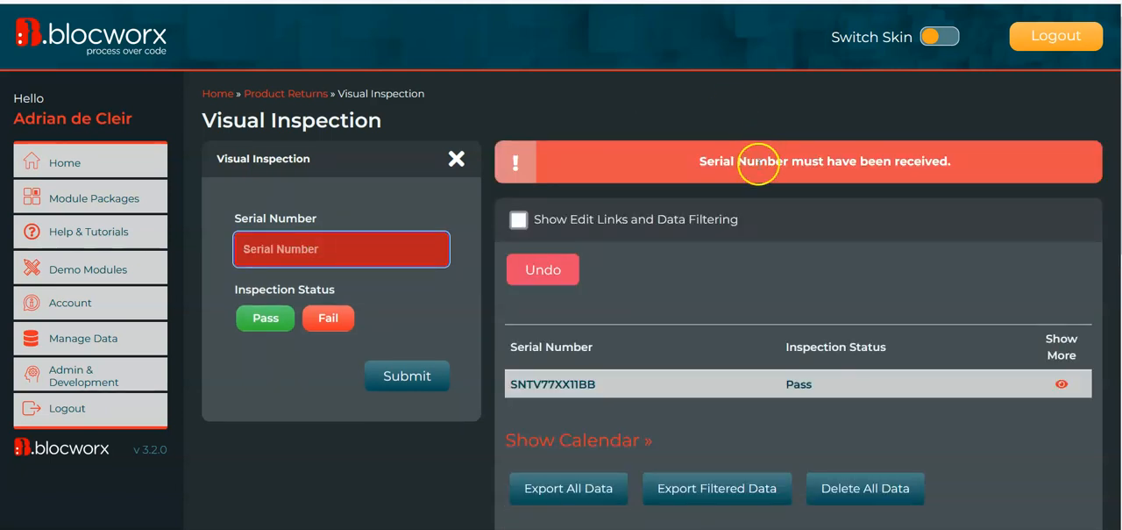
click(561, 371)
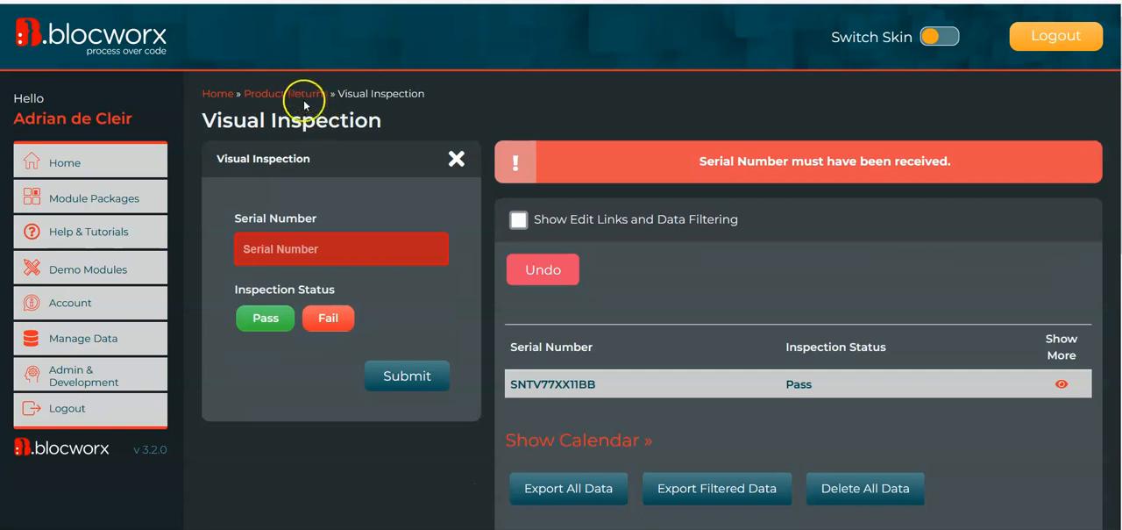
Return to Product Returns and open the Functional Testing bloc in edit mode
click(316, 97)
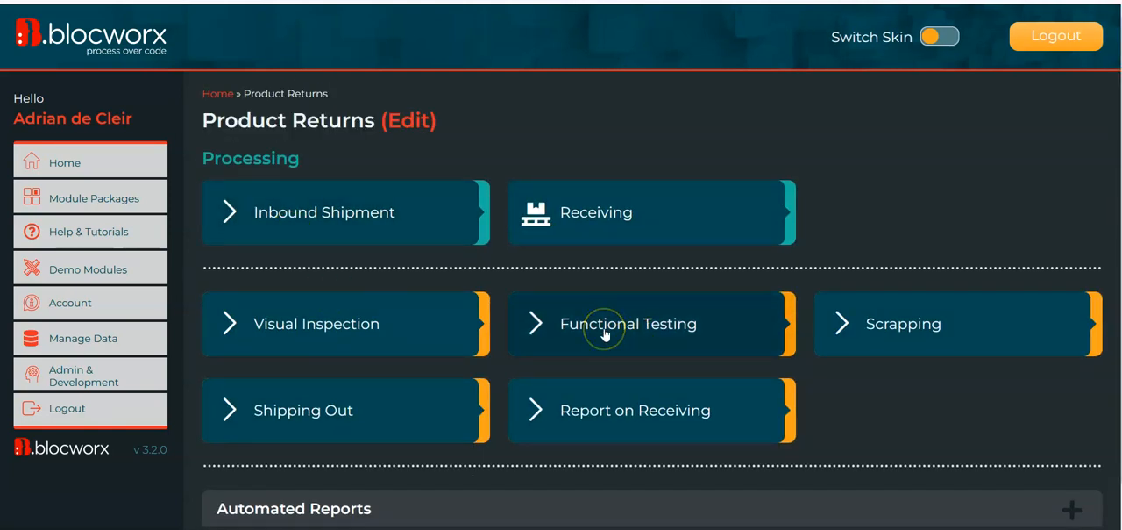
click(564, 329)
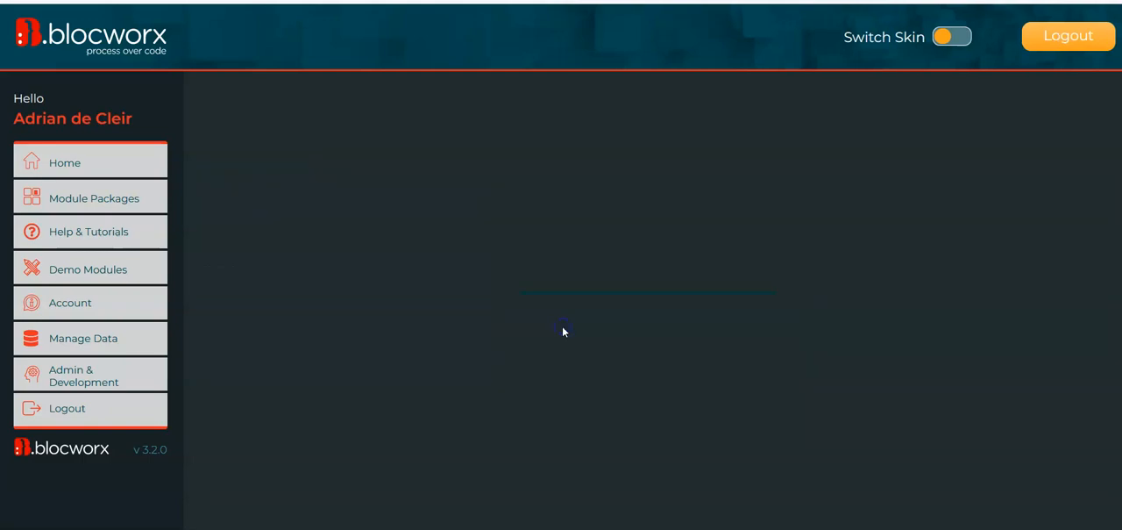
scroll(416, 334, down, 5)
click(438, 516)
click(281, 304)
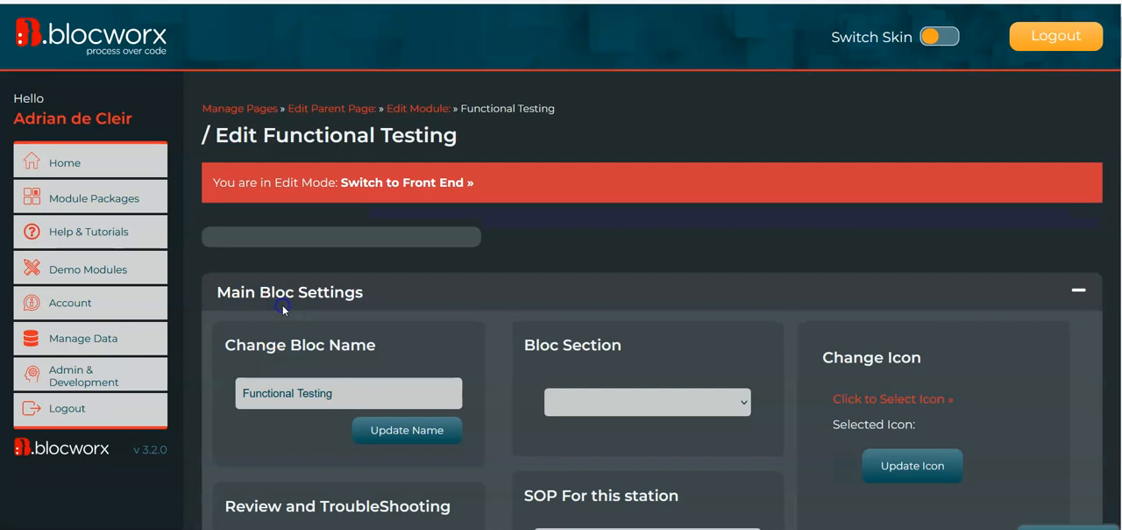
Add a new row with a full-width item to the Functional Testing bloc
click(417, 232)
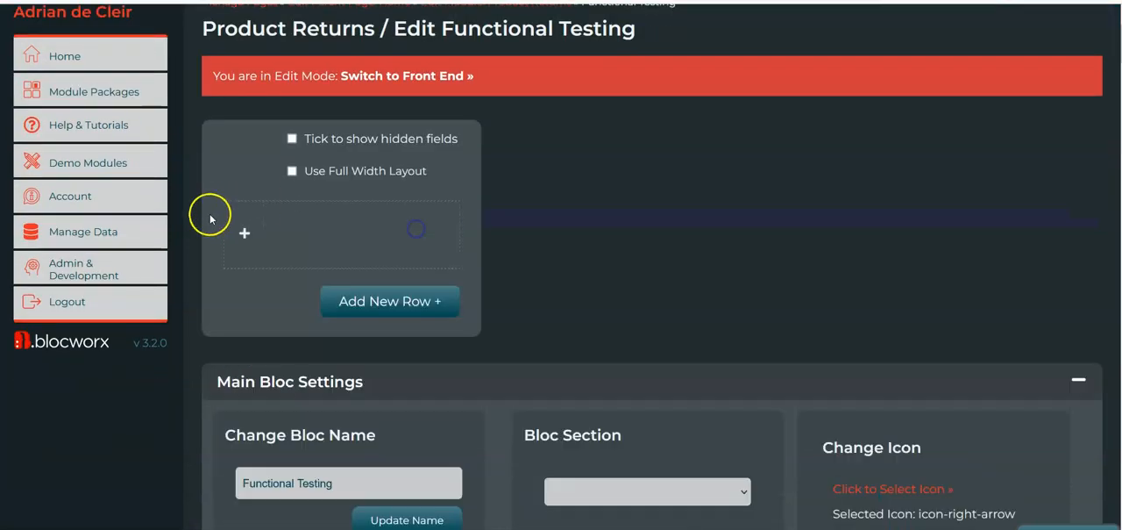
click(251, 246)
click(275, 264)
click(306, 357)
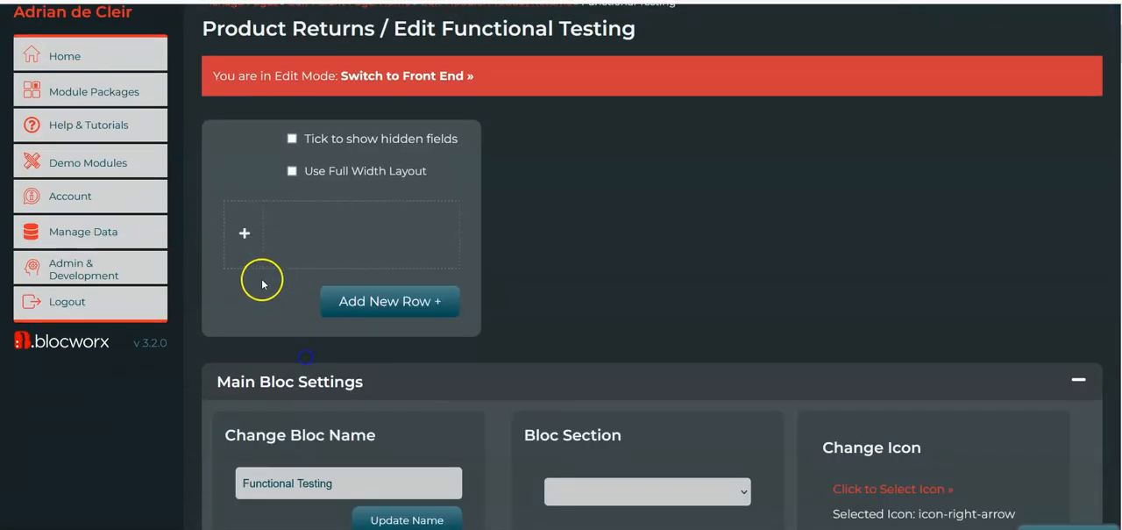
Add a mixed-case text field named Serial Number to the new row of Functional Testing
click(251, 261)
click(273, 122)
text(S)
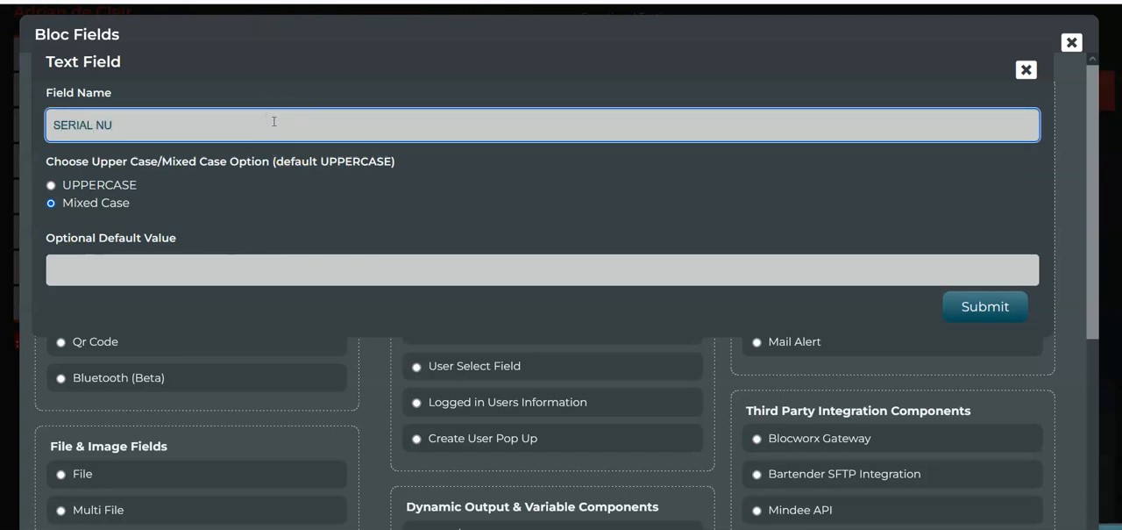
text(erial Number)
click(946, 303)
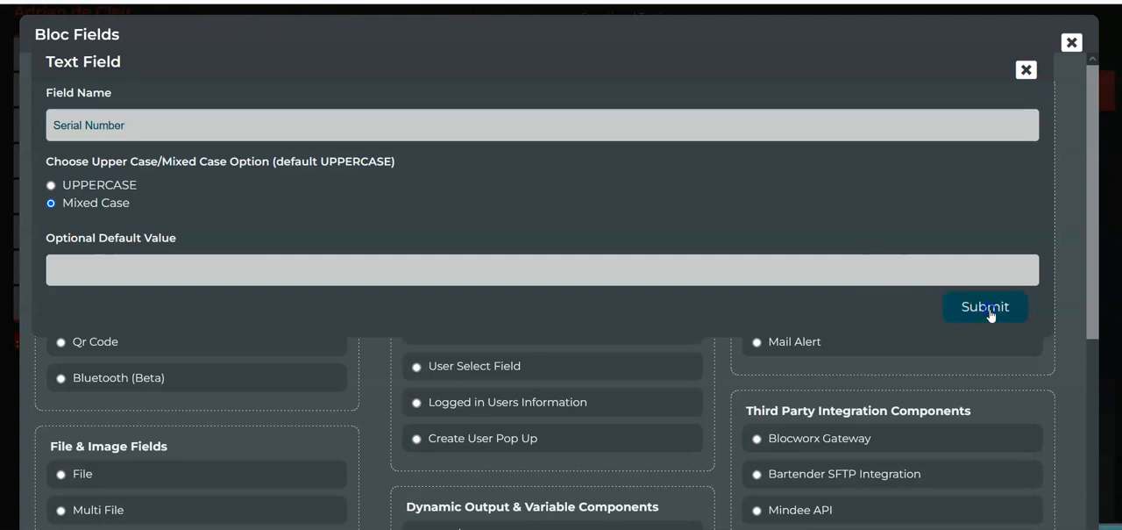
Open the rules of Functional Testing's Serial Number field and choose the condition A specific value is required elsewhere
scroll(576, 240, down, 1)
scroll(555, 188, up, 1)
scroll(562, 242, up, 1)
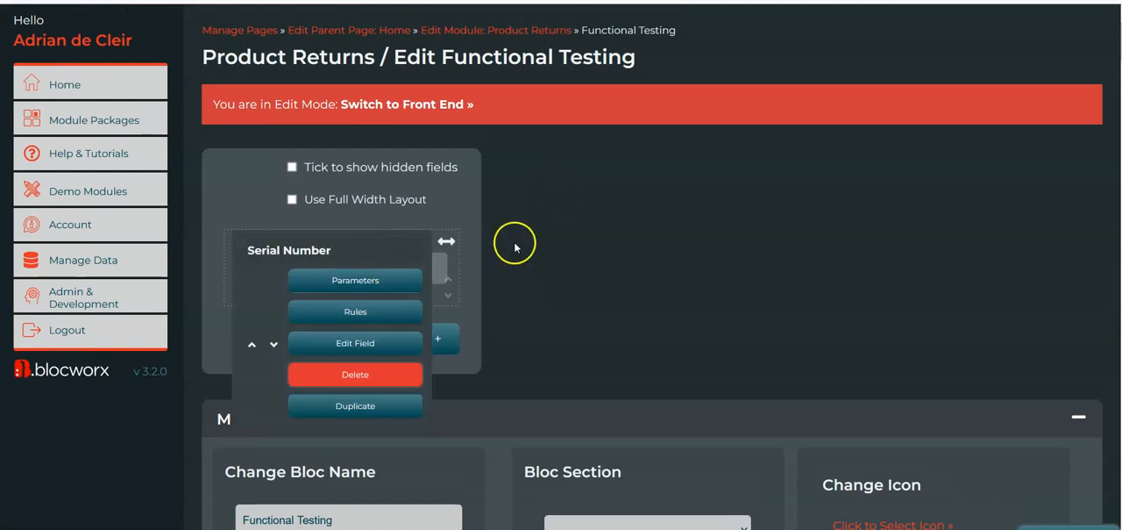
scroll(544, 244, up, 1)
scroll(553, 300, up, 1)
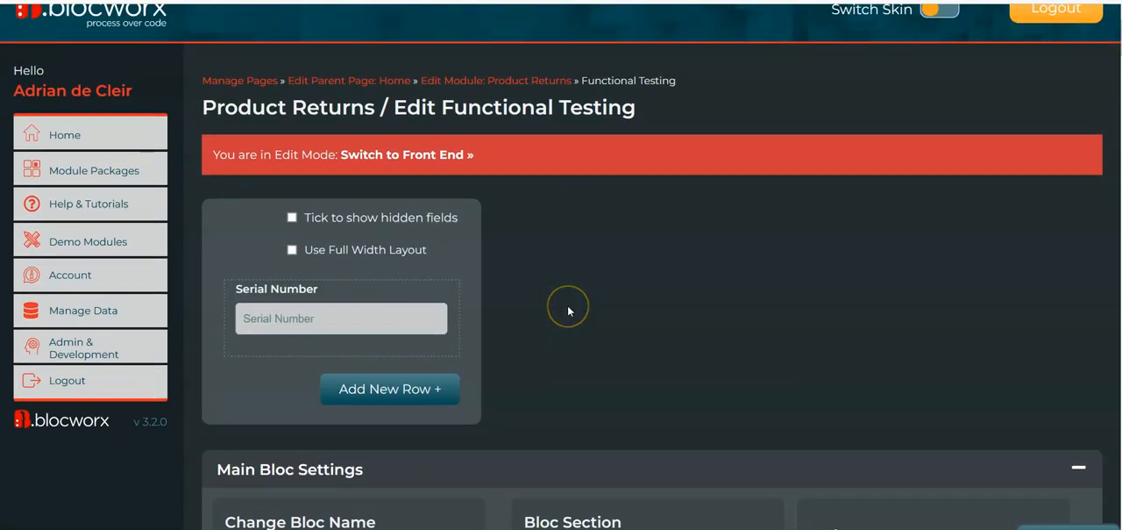
mouse_move(263, 306)
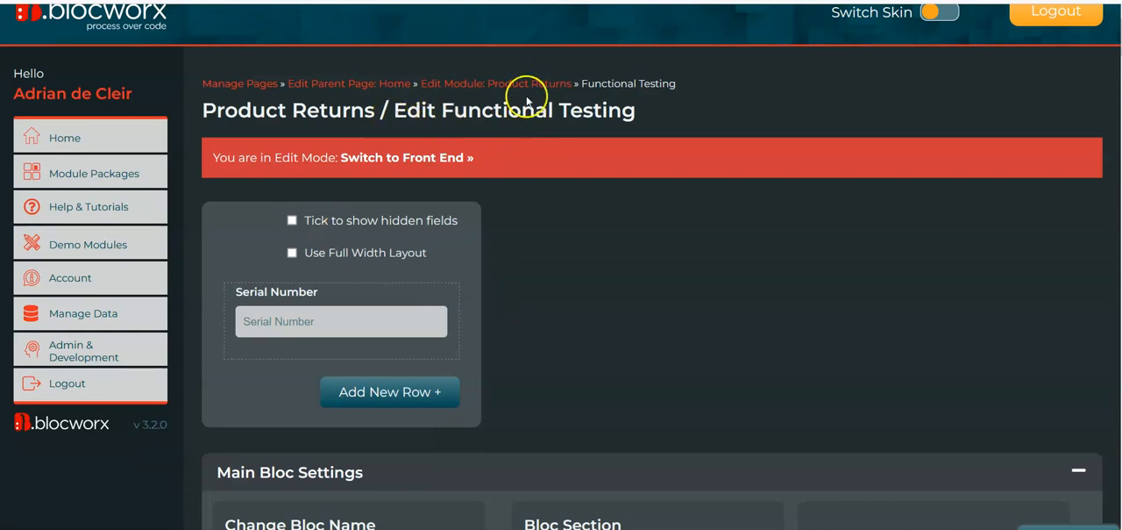
mouse_move(292, 323)
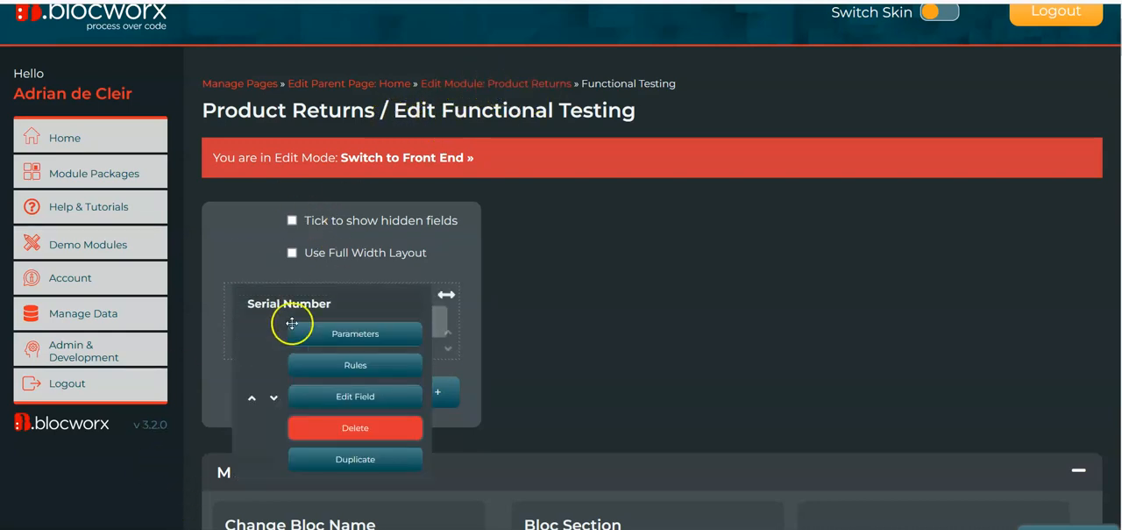
click(401, 361)
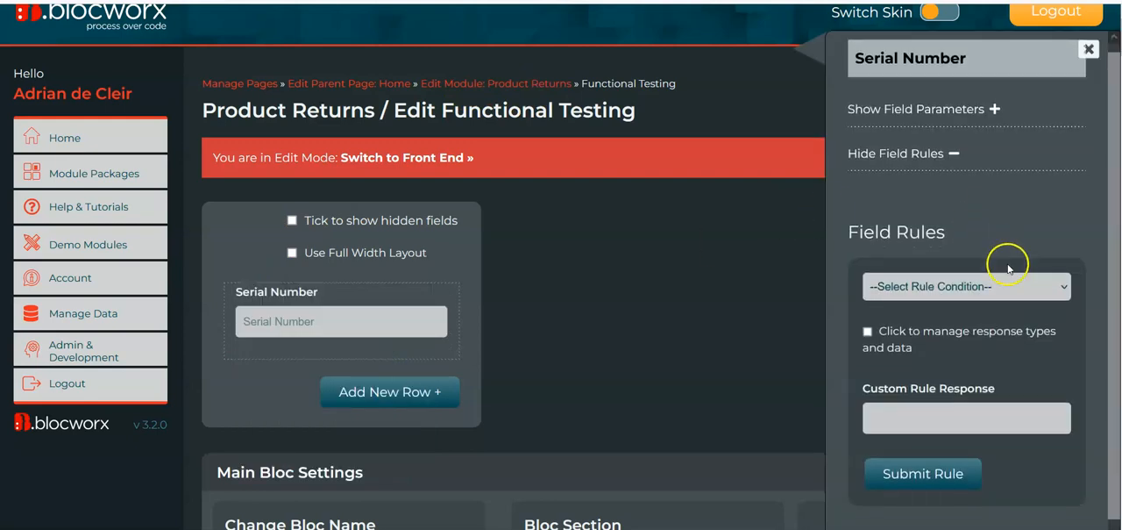
click(1048, 267)
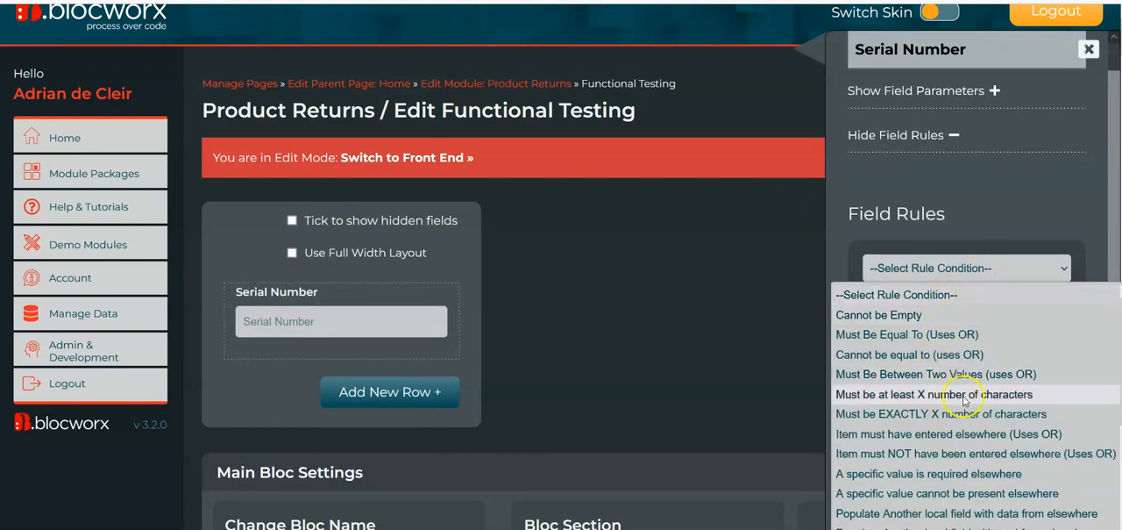
scroll(956, 368, down, 2)
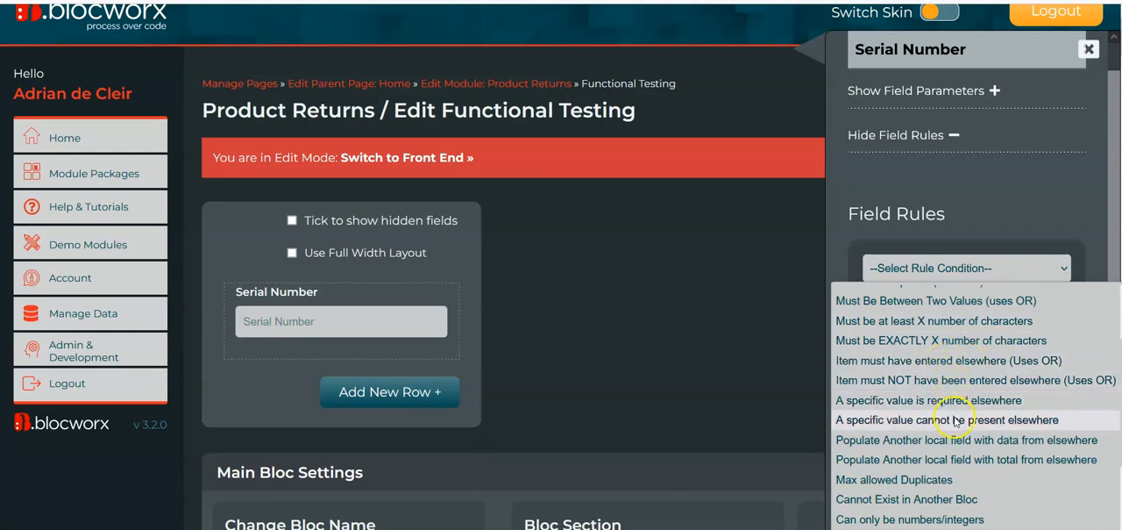
click(1020, 400)
Set the rule's bloc to look up to Visual Inspection and its field to look up to Serial Number
scroll(1020, 400, down, 2)
scroll(1017, 399, down, 3)
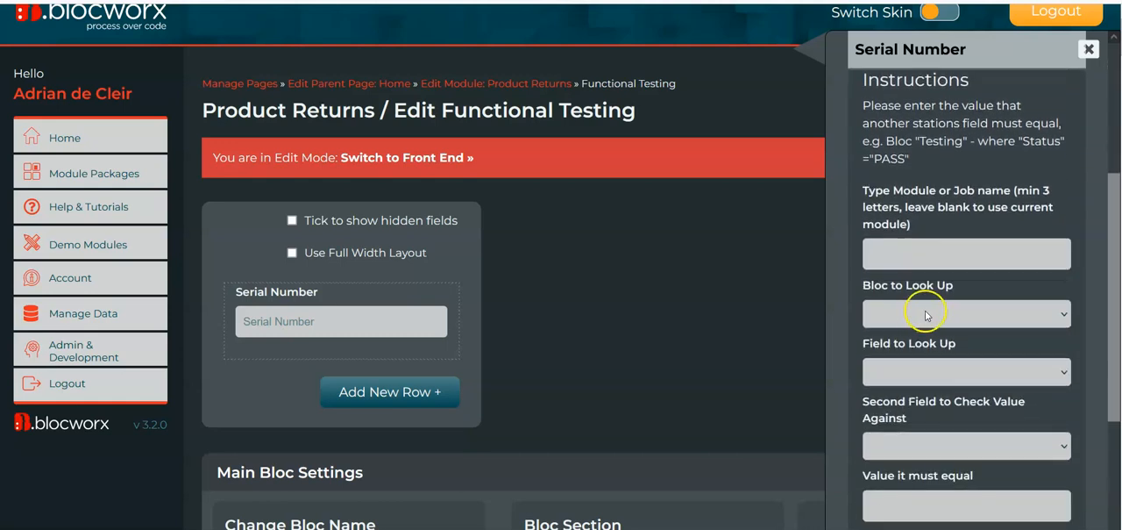
click(927, 314)
click(938, 405)
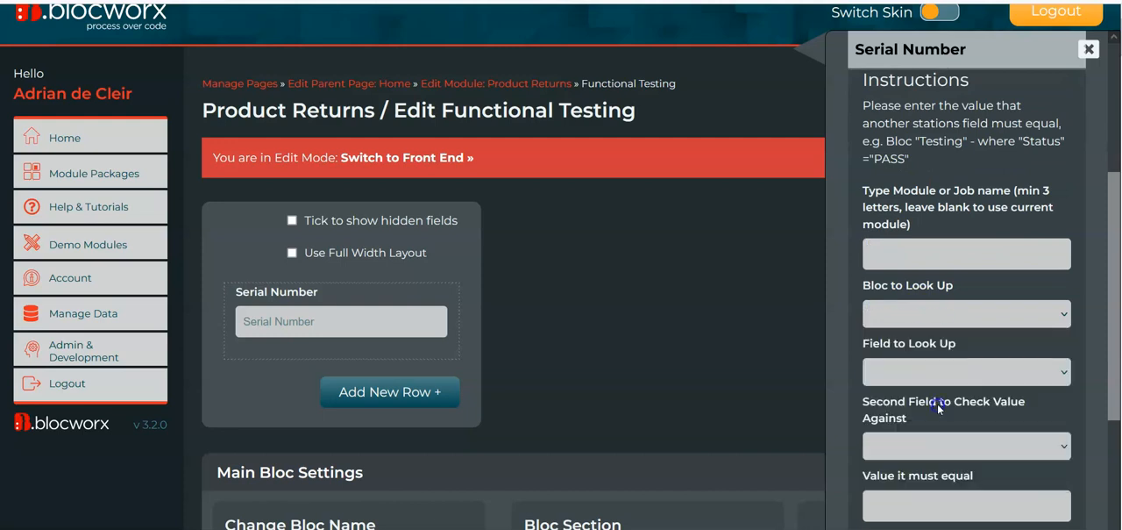
click(950, 381)
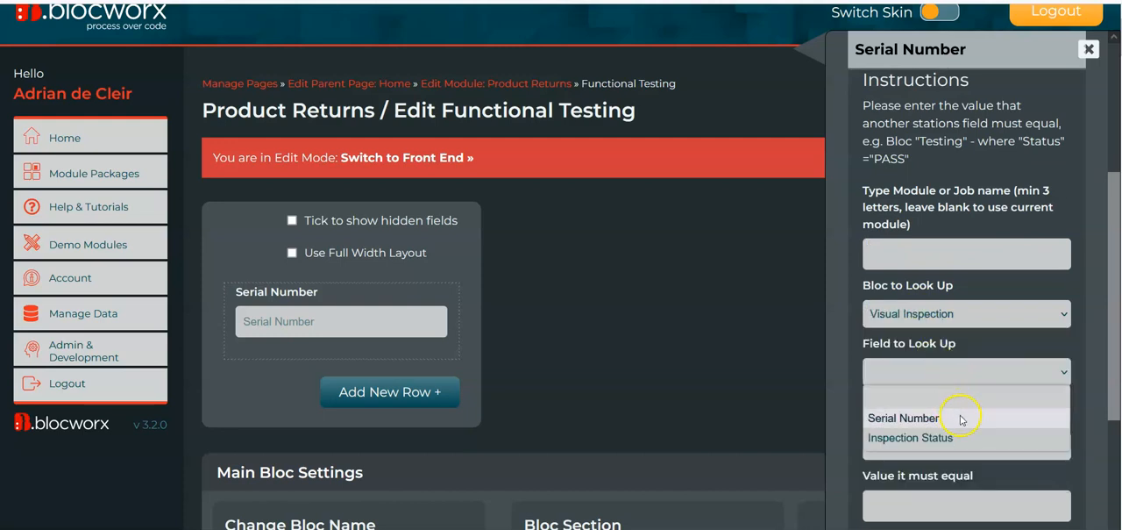
click(961, 418)
Set the rule's second field to check against to Inspection Status and the value it must equal to Pass
scroll(982, 427, down, 2)
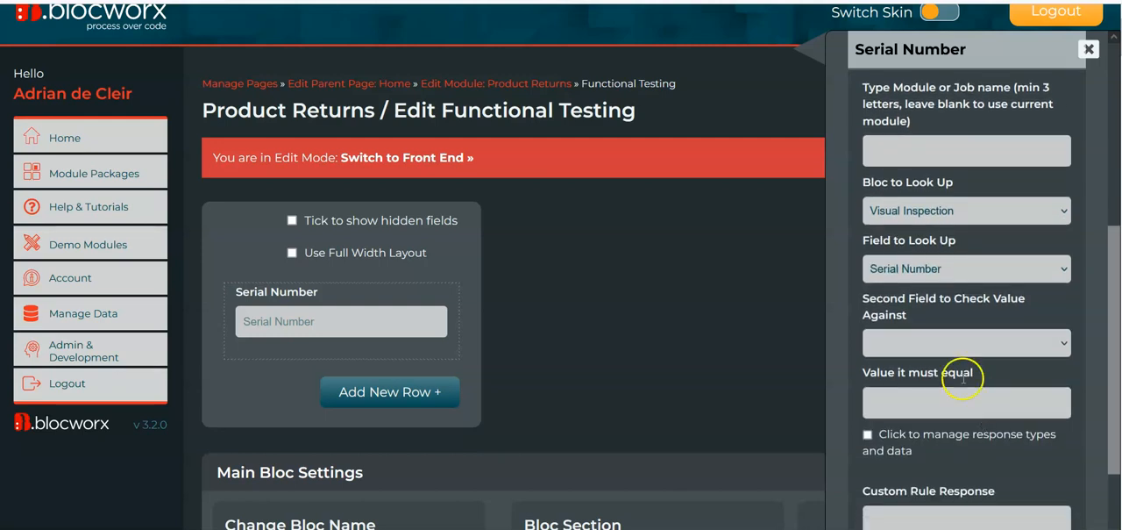
click(937, 349)
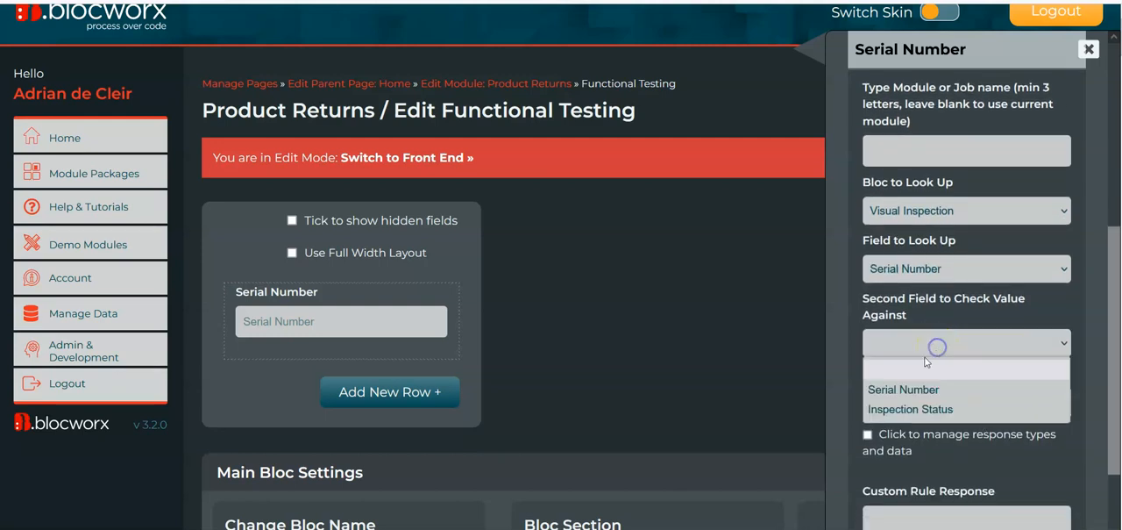
click(930, 409)
click(933, 407)
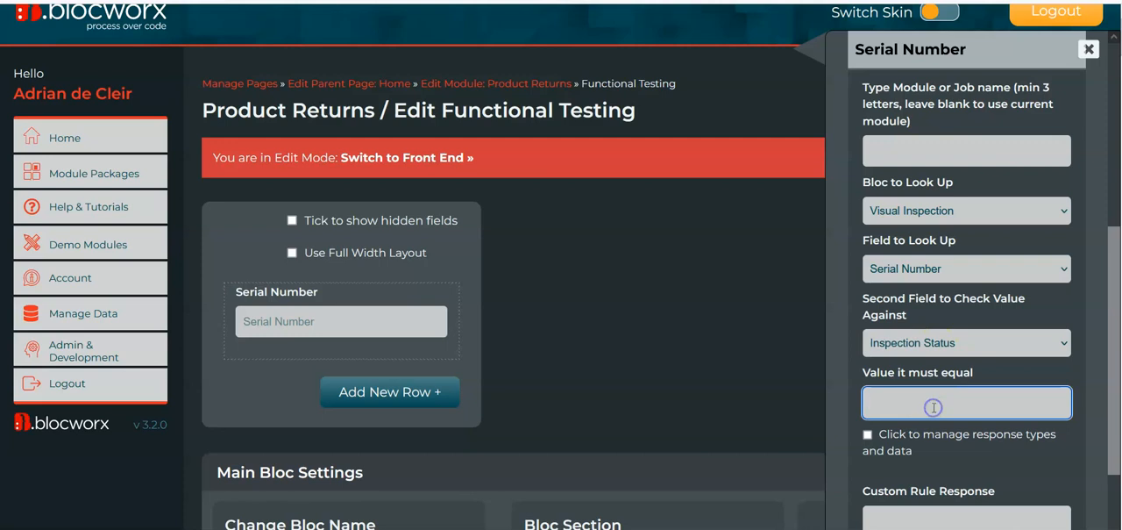
Give the rule the custom response "The unit has not passed Visual Inspection" and submit the rule
scroll(934, 407, down, 1)
click(948, 443)
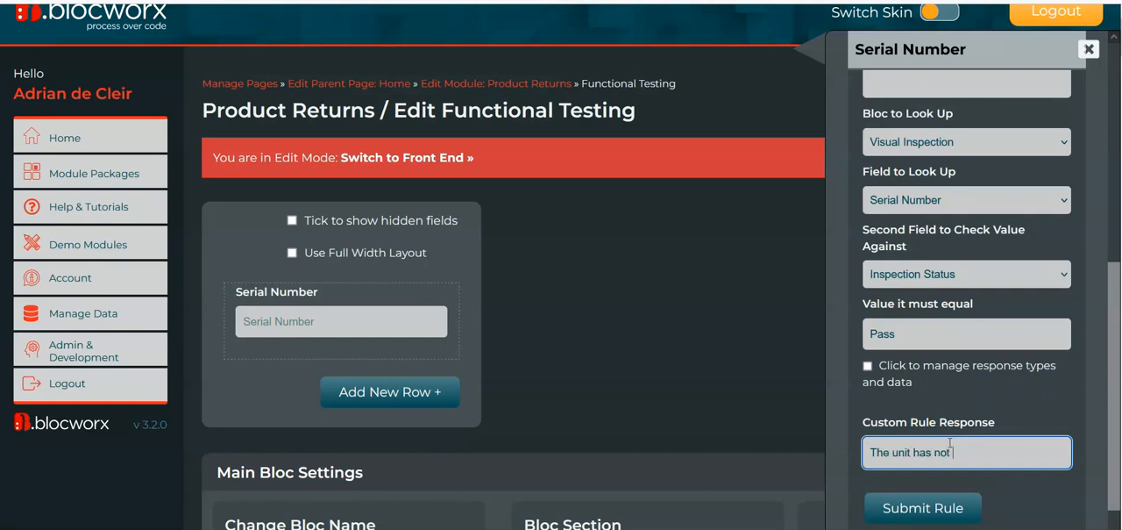
text(The unit has not passed Visual Inspection)
click(955, 515)
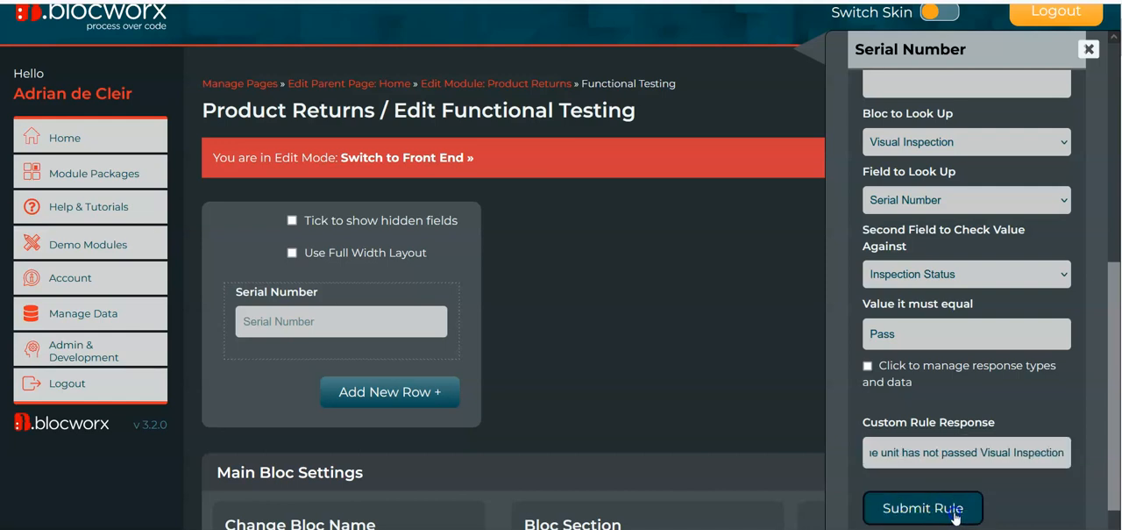
Switch Functional Testing to the front end and test the rule with the serial number TEST
click(406, 158)
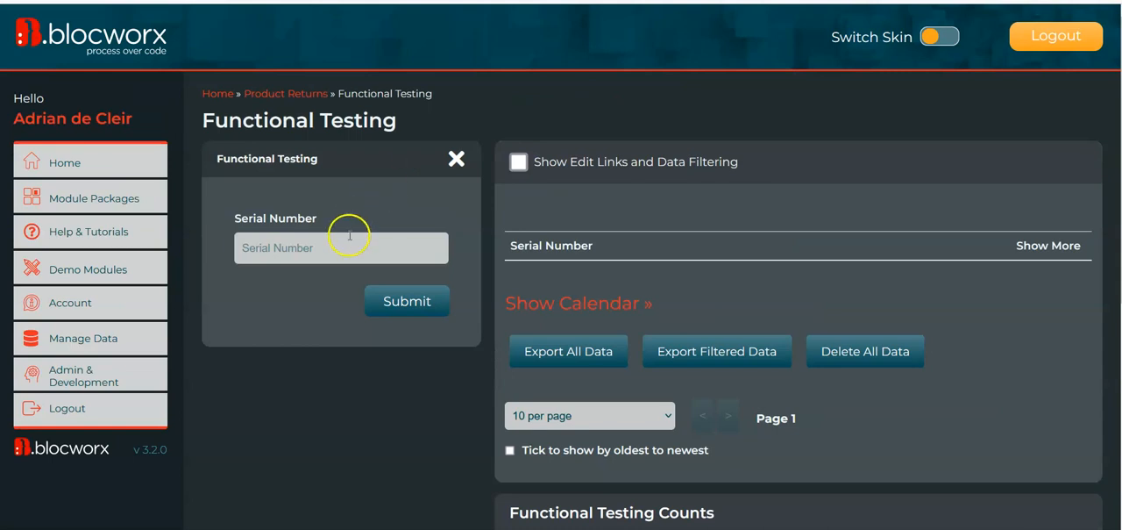
click(349, 238)
text(TEST)
key(Tab)
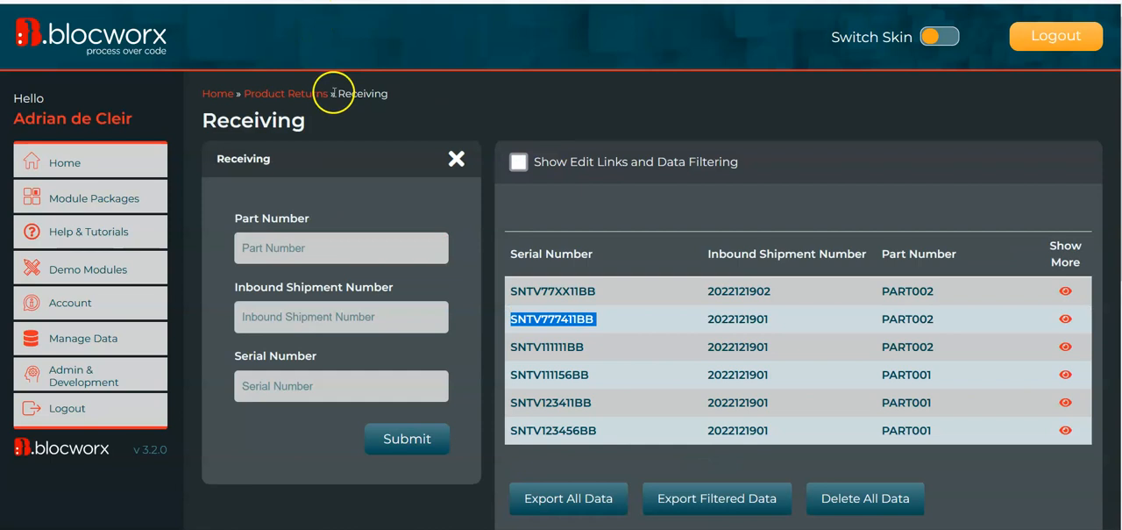
Copy serial number SNTV123411BB from the Receiving records and try it in Functional Testing
double_click(552, 400)
key(ctrl+c)
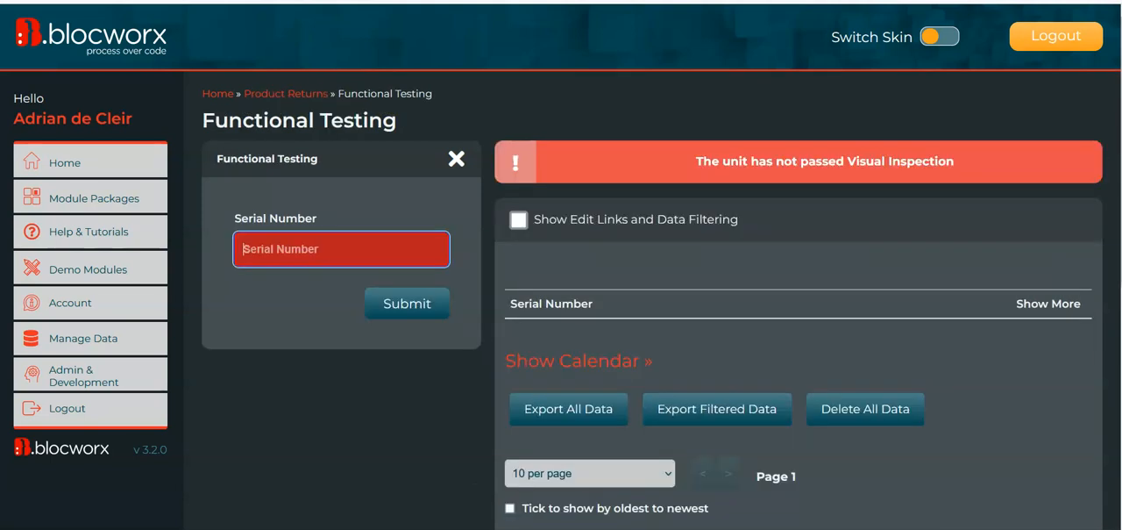
click(332, 256)
key(ctrl+v)
key(Return)
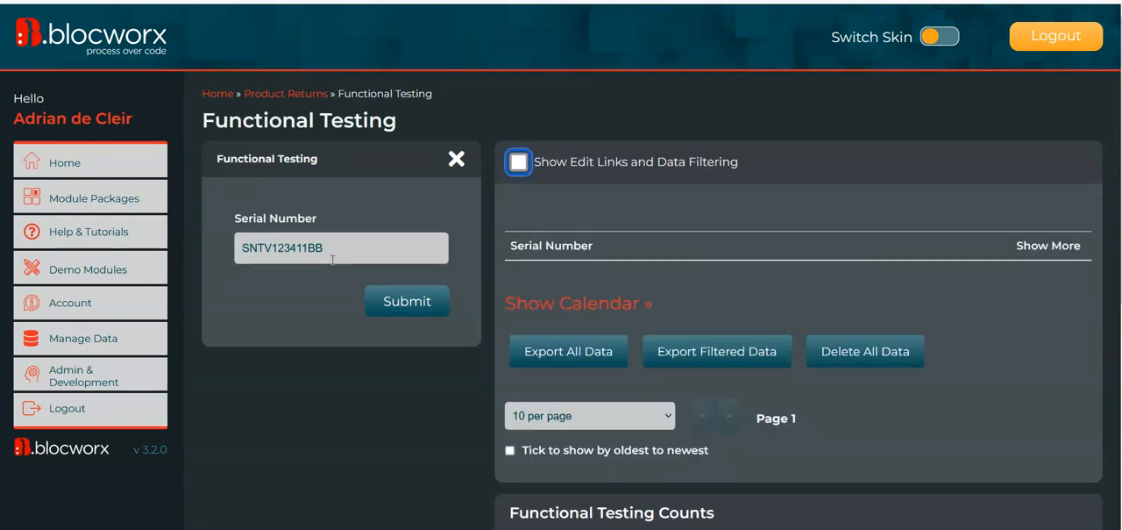
Open Product Returns' Visual Inspection bloc separately and submit serial number SNTV123411BB with inspection status Fail
right_click(307, 93)
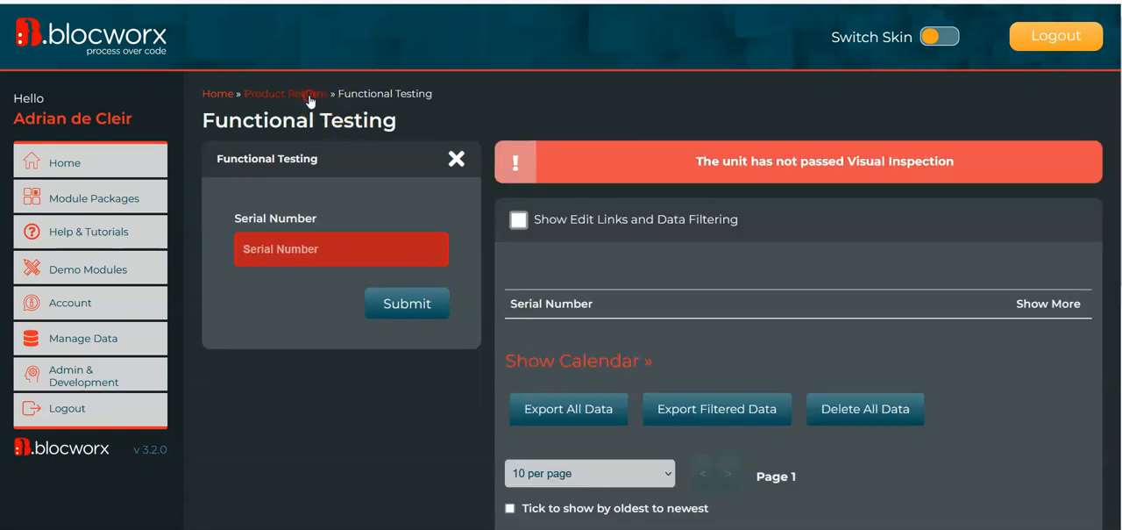
click(342, 111)
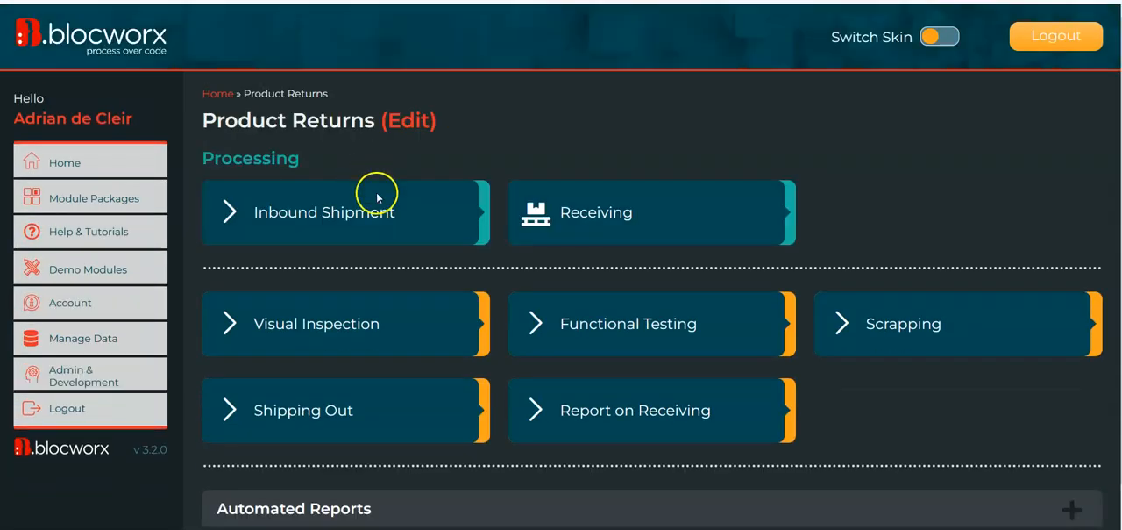
click(423, 333)
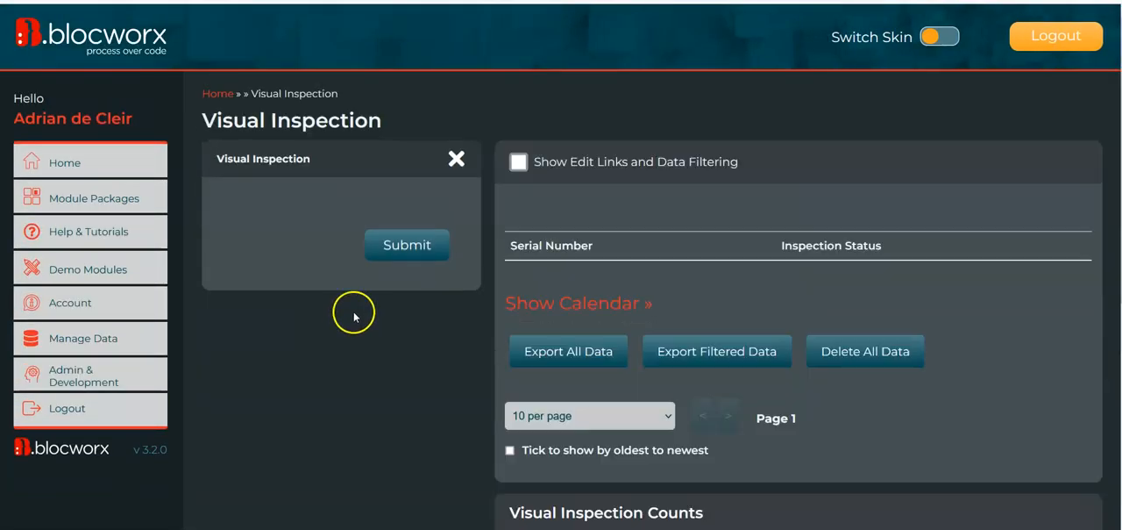
click(283, 250)
text(SNTV123411BB)
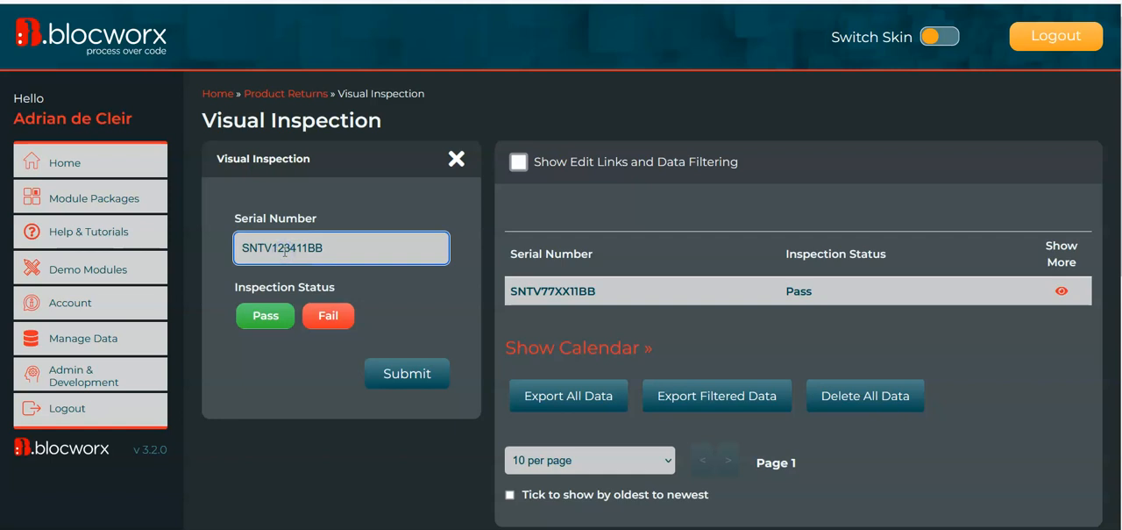
click(328, 316)
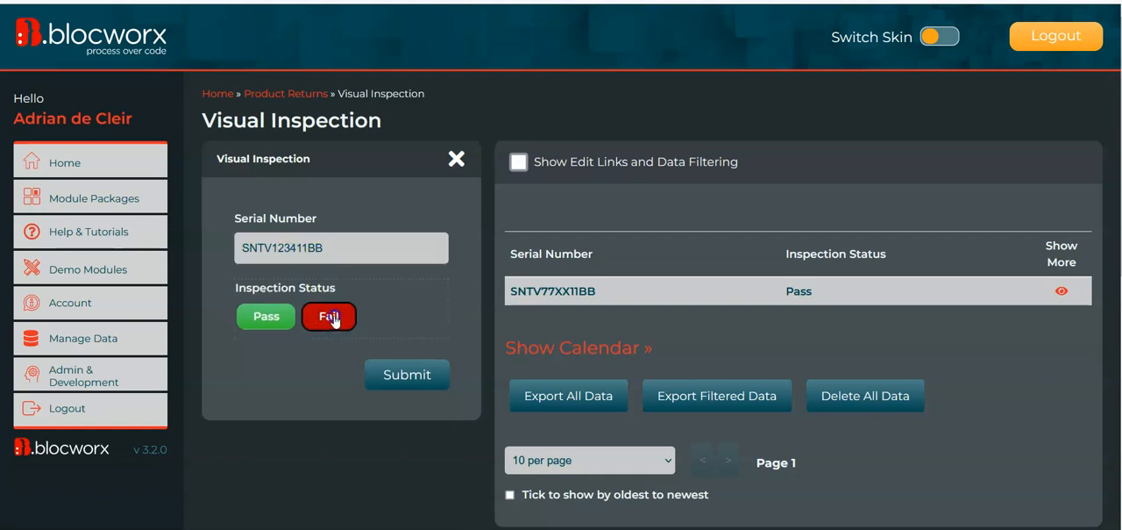
click(406, 380)
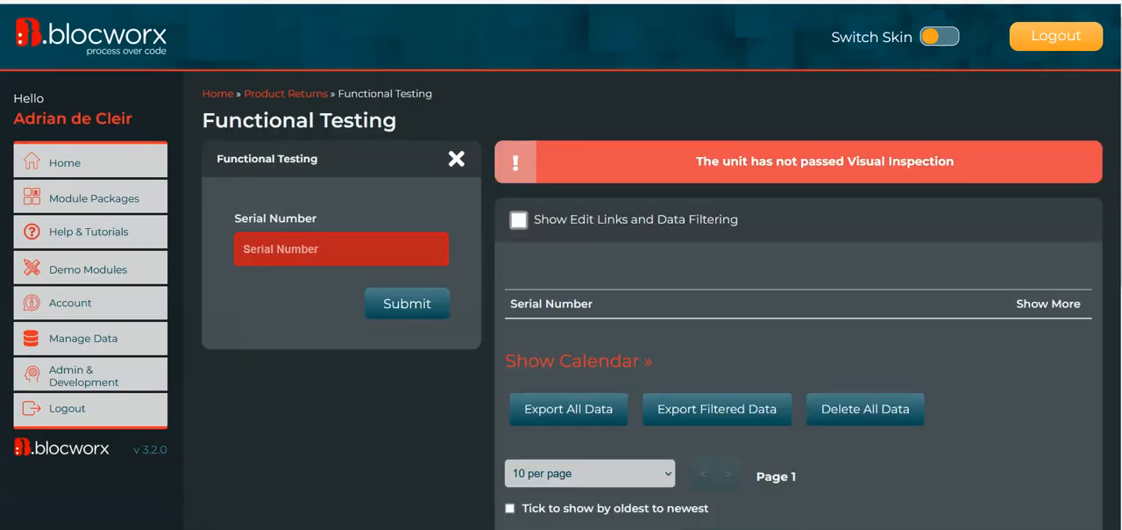
Test serial number SNTV123411BB in Functional Testing again after its failed inspection
click(283, 254)
text(SNTV123411BB)
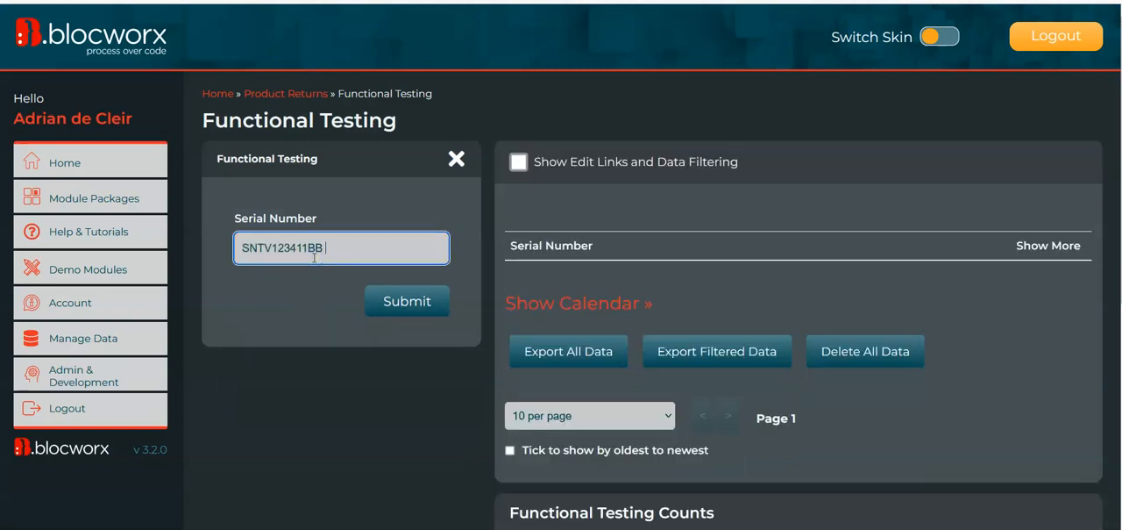
key(Return)
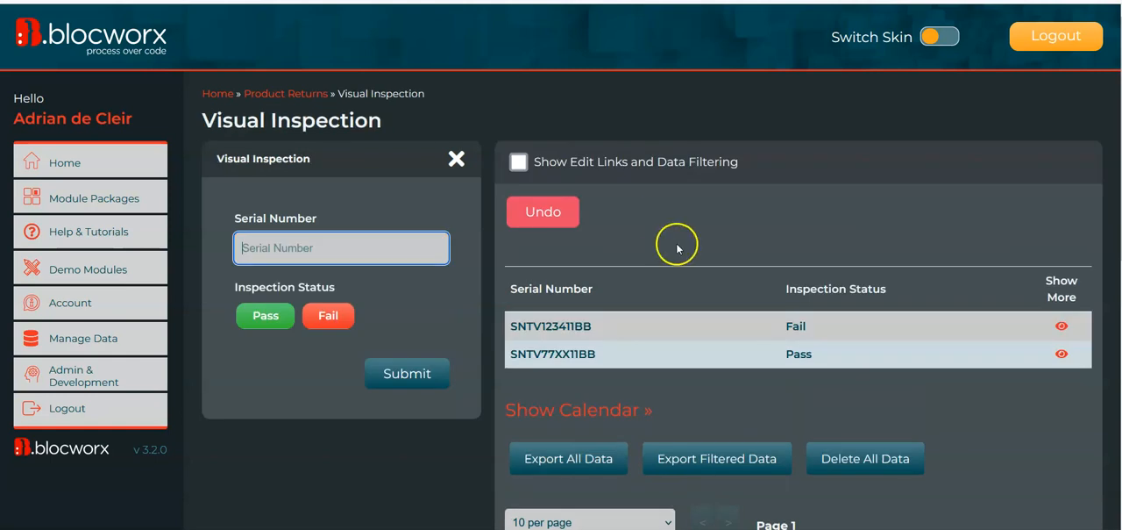
Copy the passed unit's serial number SNTV77XX11BB from Visual Inspection, enter it in Functional Testing, and check its inspection status
drag(594, 358, 501, 358)
key(ctrl+c)
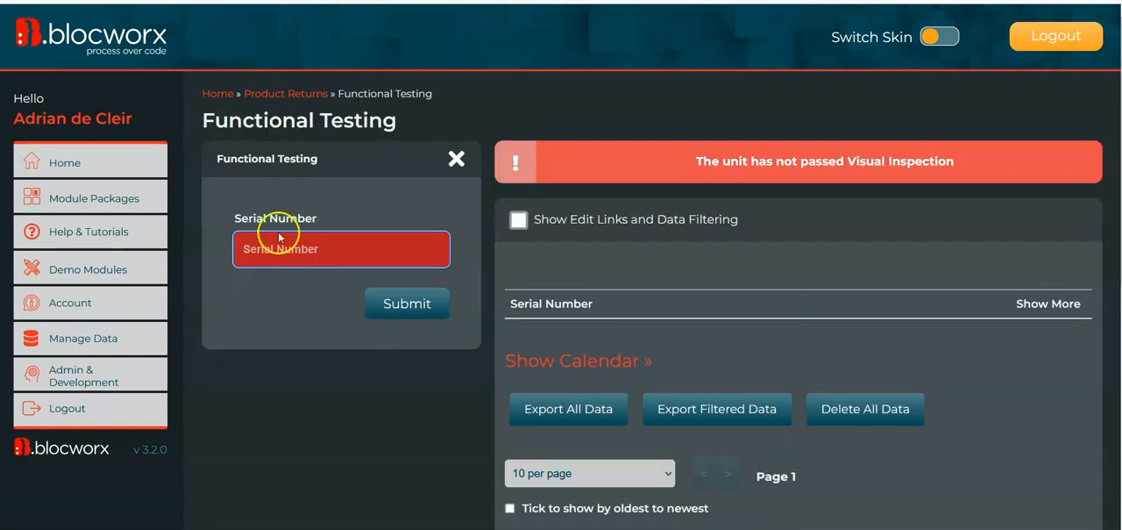
click(299, 252)
key(ctrl+v)
key(Return)
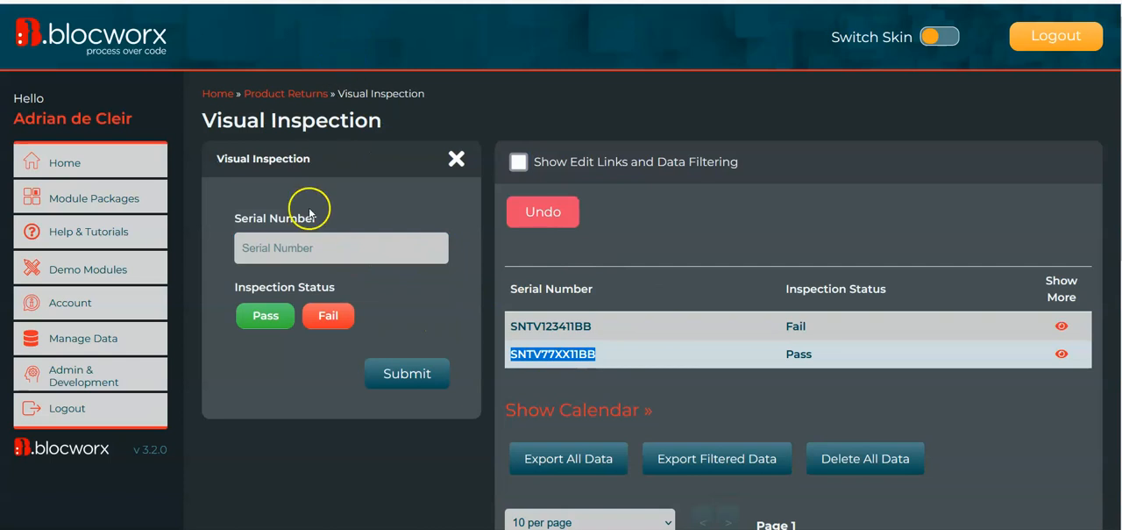
double_click(801, 358)
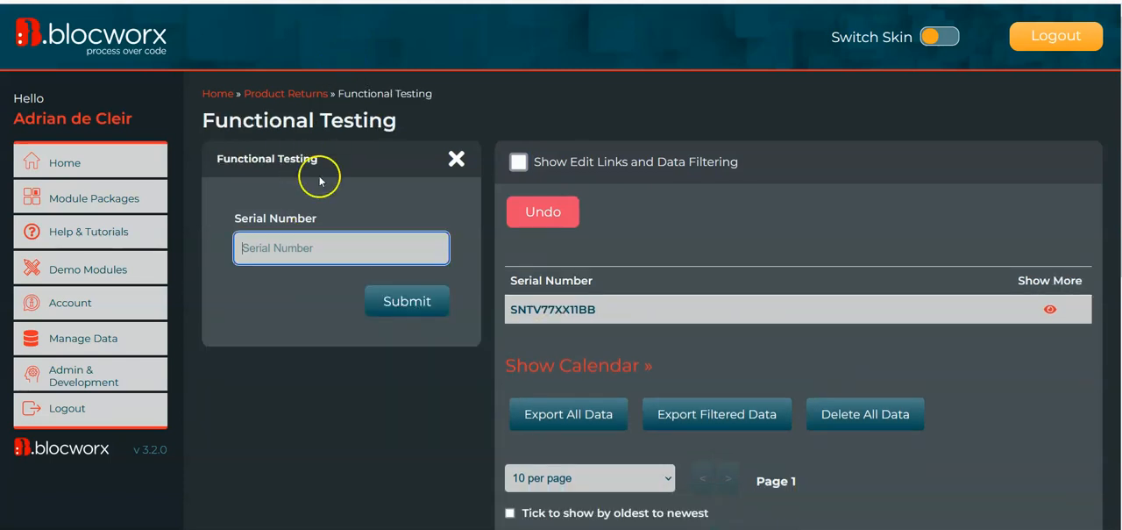
Switch Functional Testing back to edit mode and open the Blocs & Sections of the Product Returns module
scroll(349, 301, down, 6)
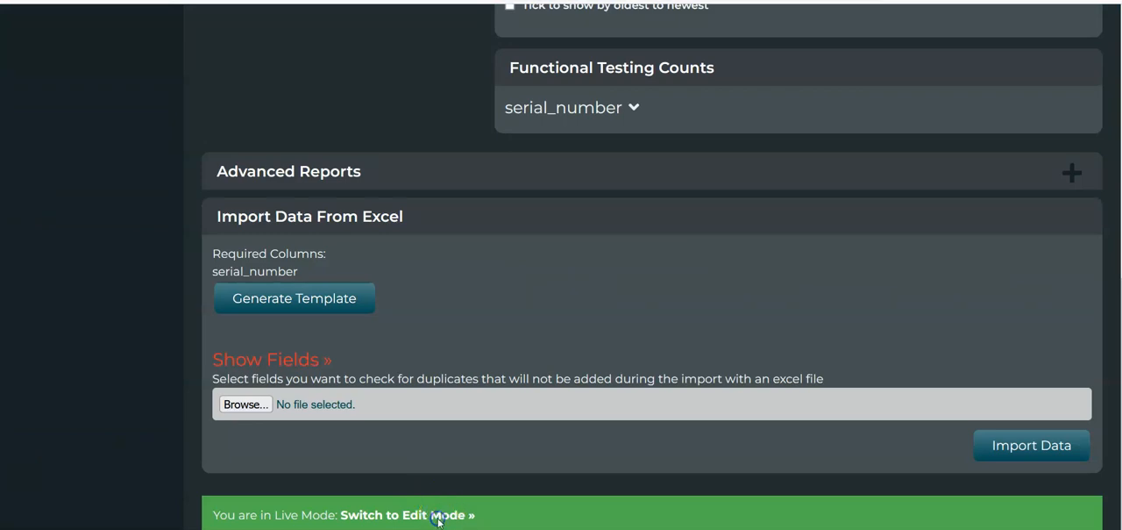
click(438, 515)
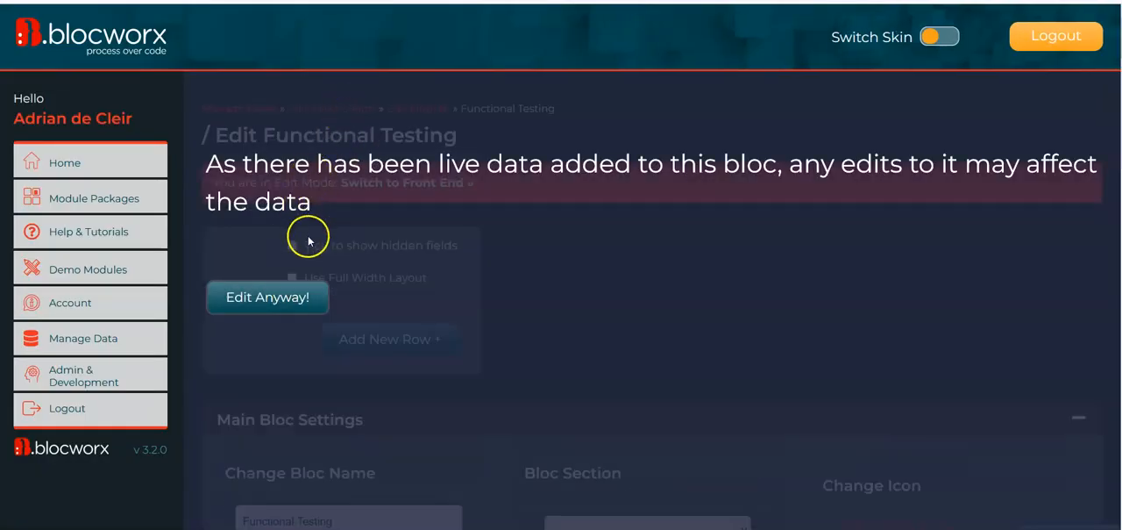
click(301, 298)
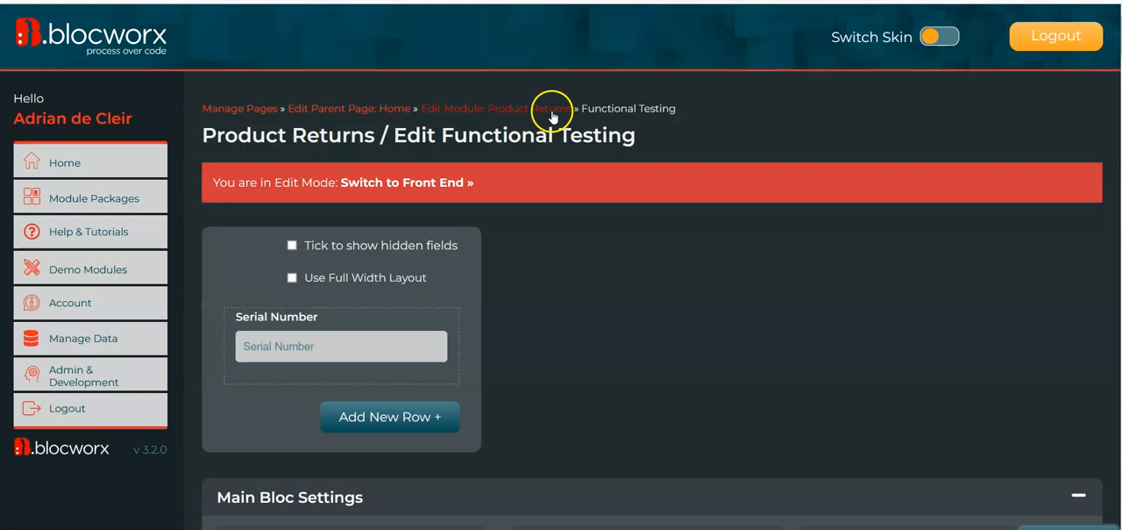
click(552, 111)
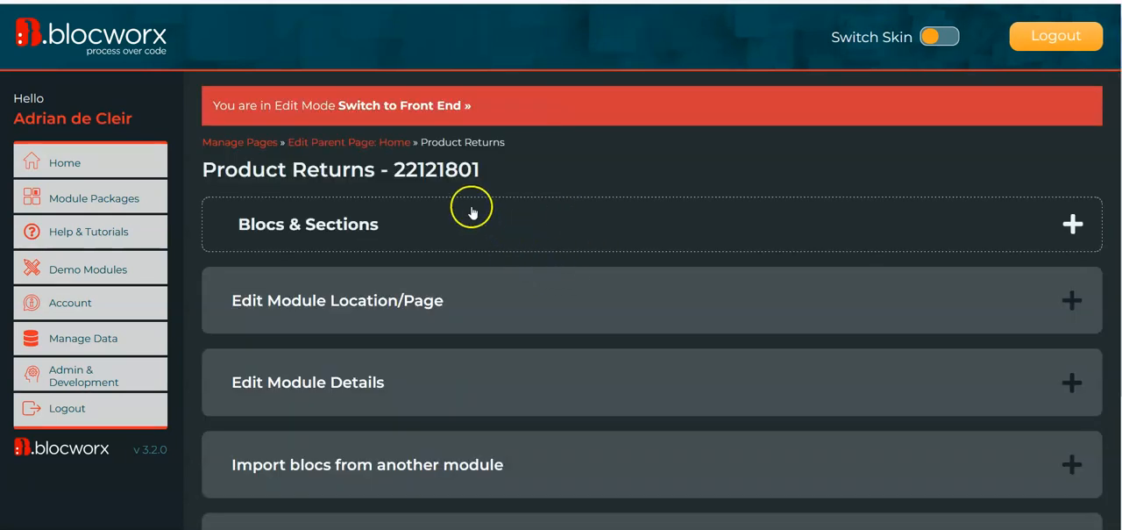
click(575, 229)
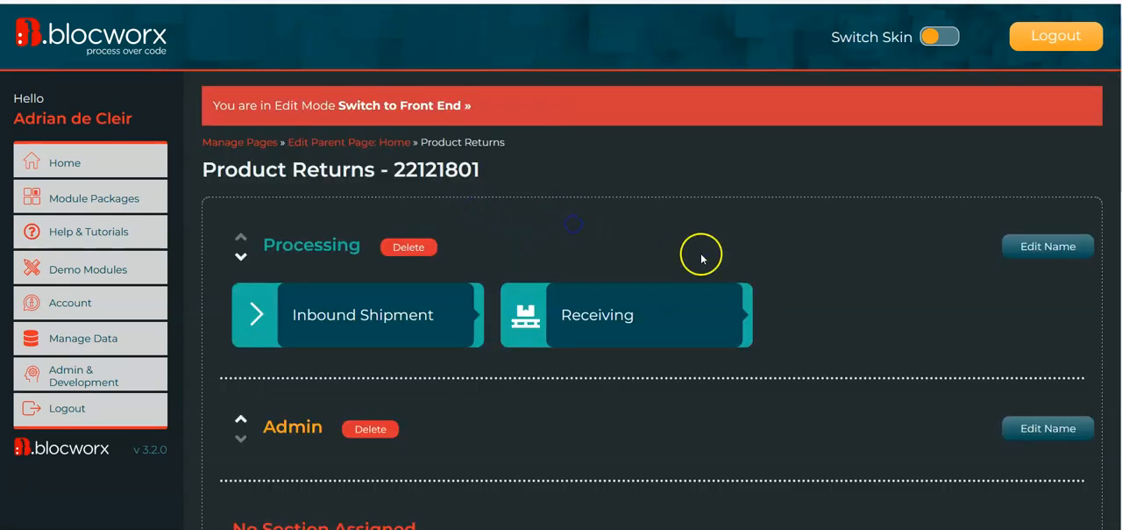
Open the Scrapping bloc for editing
scroll(702, 251, down, 3)
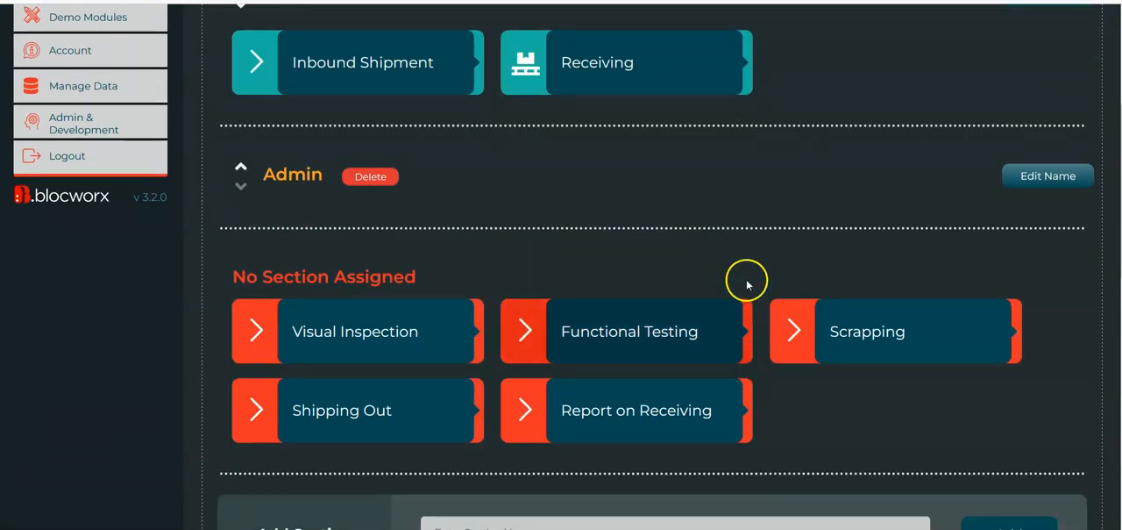
scroll(631, 123, up, 1)
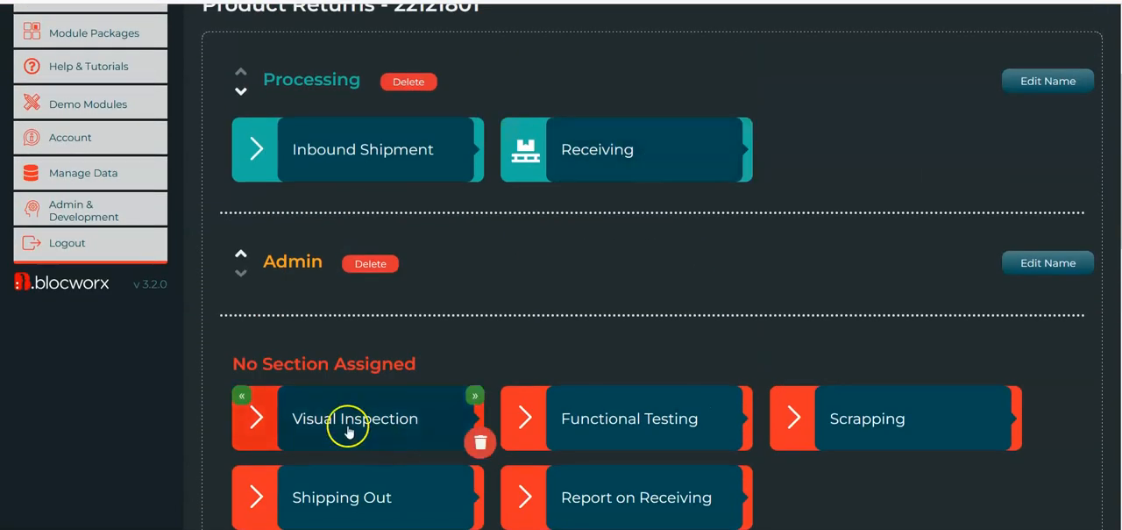
click(880, 422)
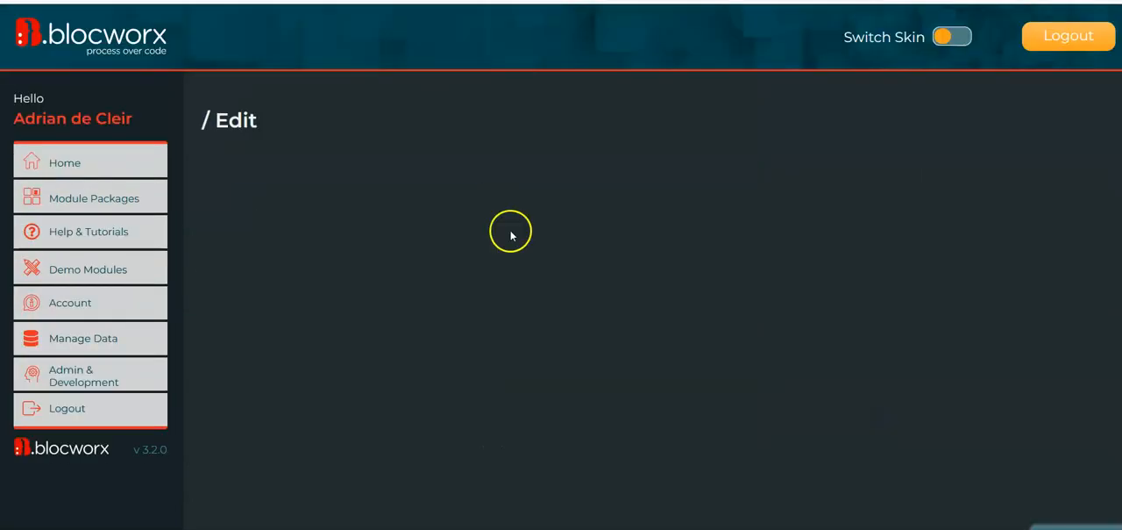
click(296, 293)
Add a new row with an item to the Scrapping bloc
scroll(576, 263, down, 1)
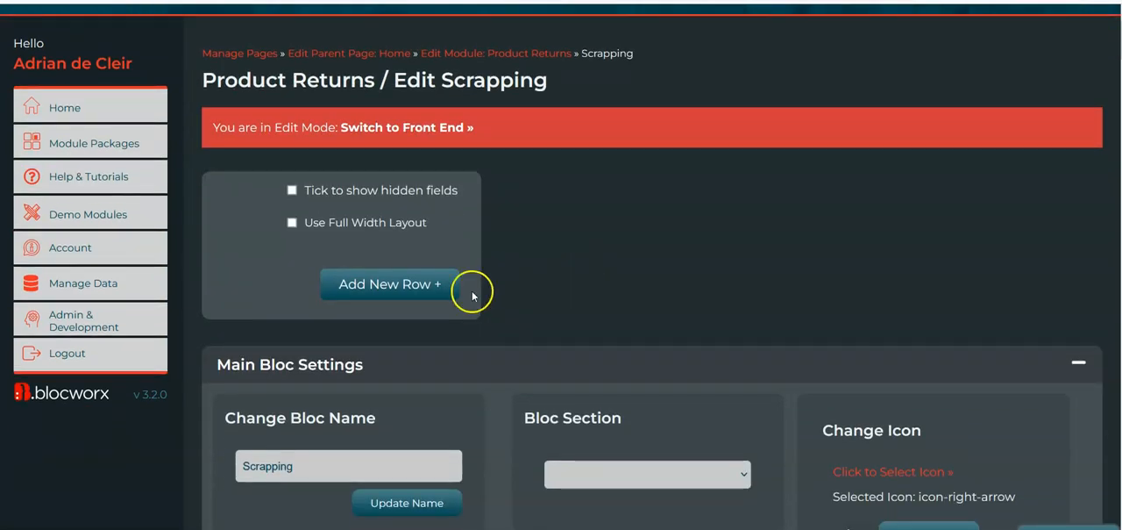
click(413, 290)
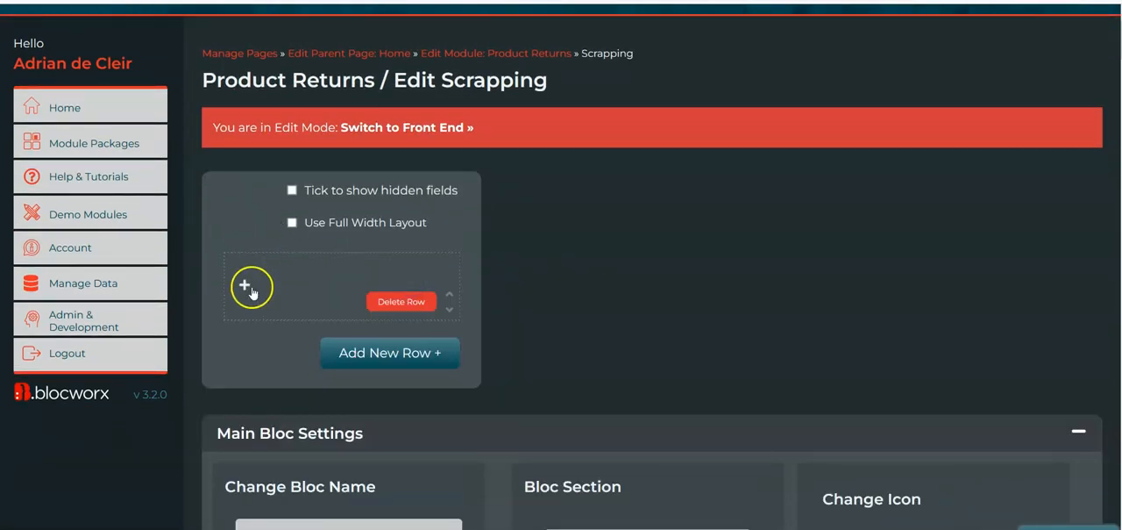
click(252, 288)
click(293, 307)
click(313, 408)
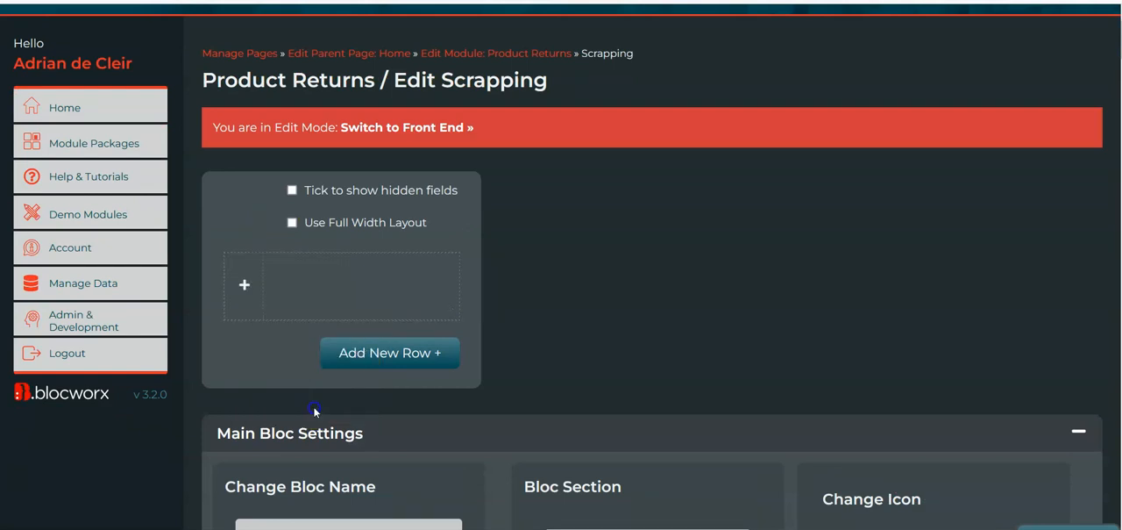
Add a mixed-case text field named Serial Number to the new row of Scrapping
click(268, 313)
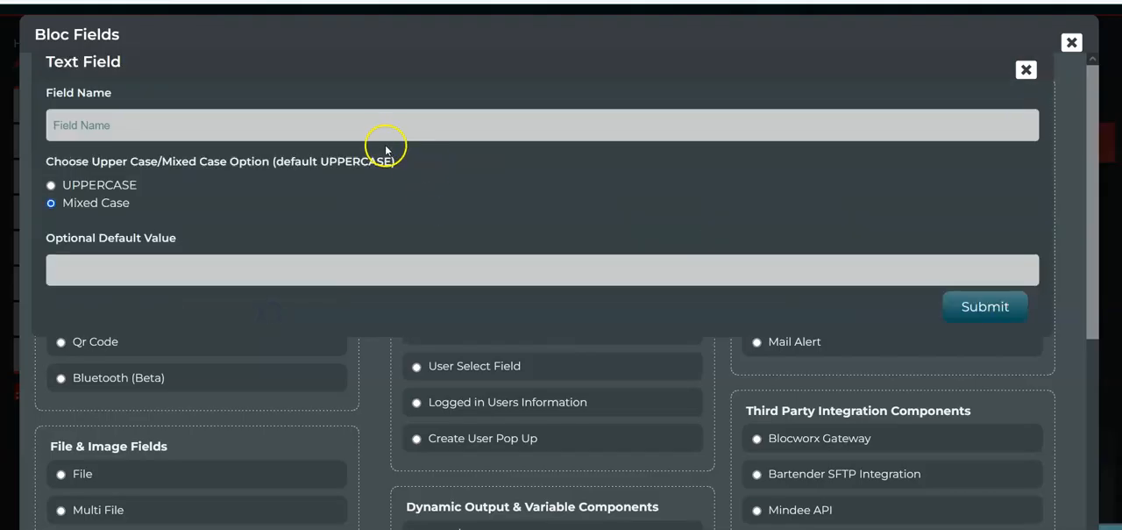
click(380, 134)
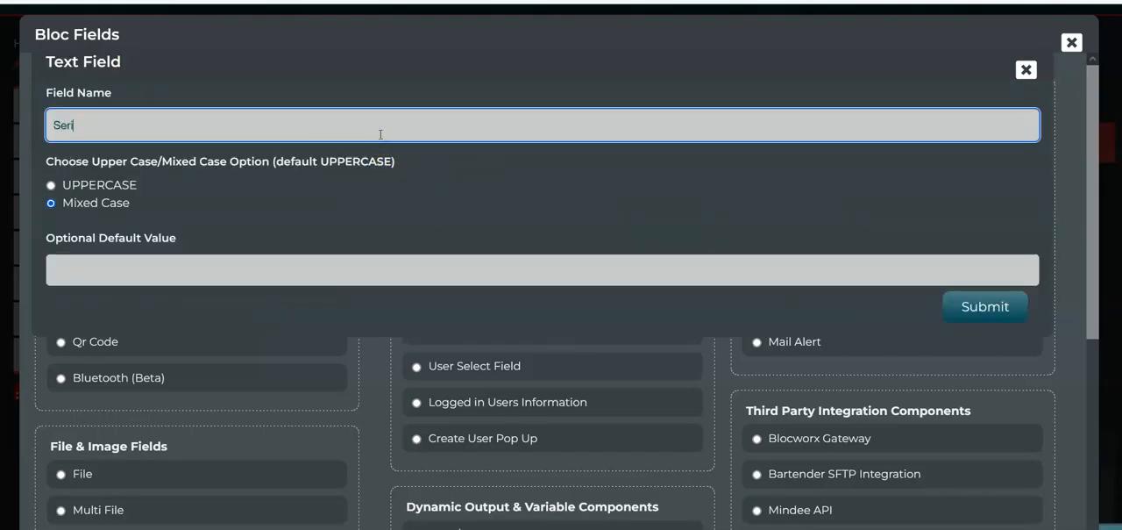
text(Serial Number)
click(1020, 302)
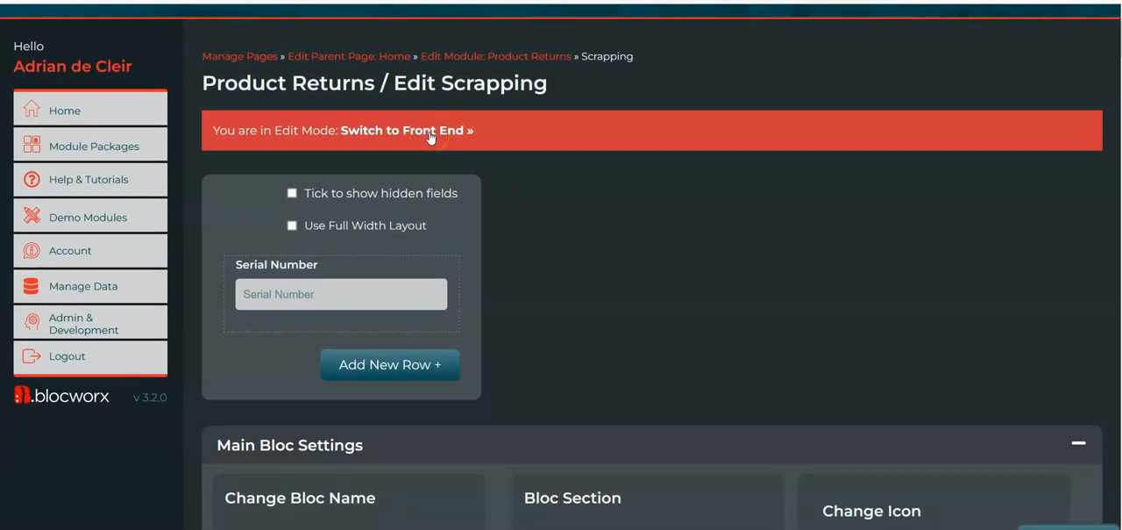
Switch Scrapping to the front end and return to the Product Returns module
click(415, 136)
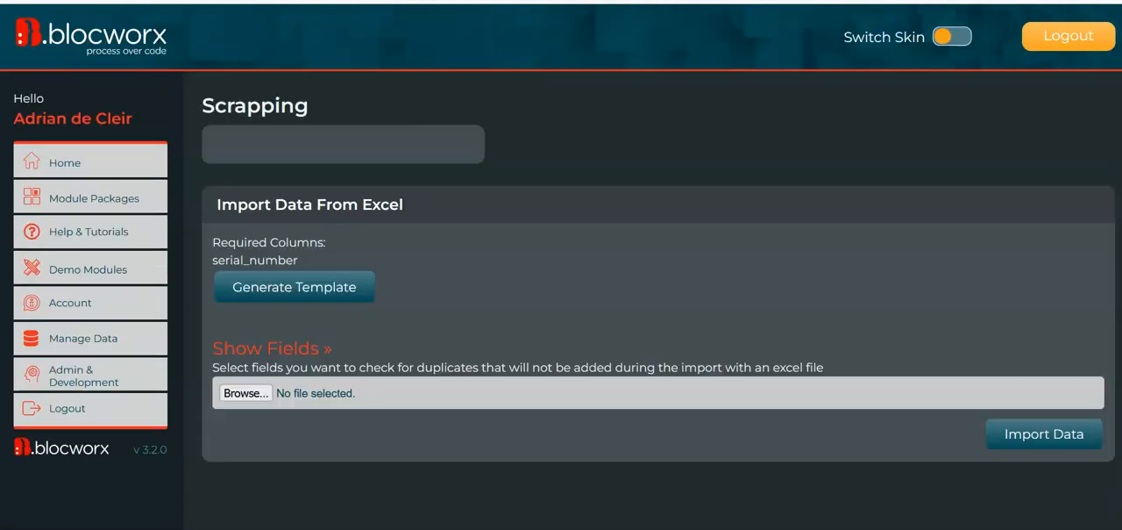
click(306, 93)
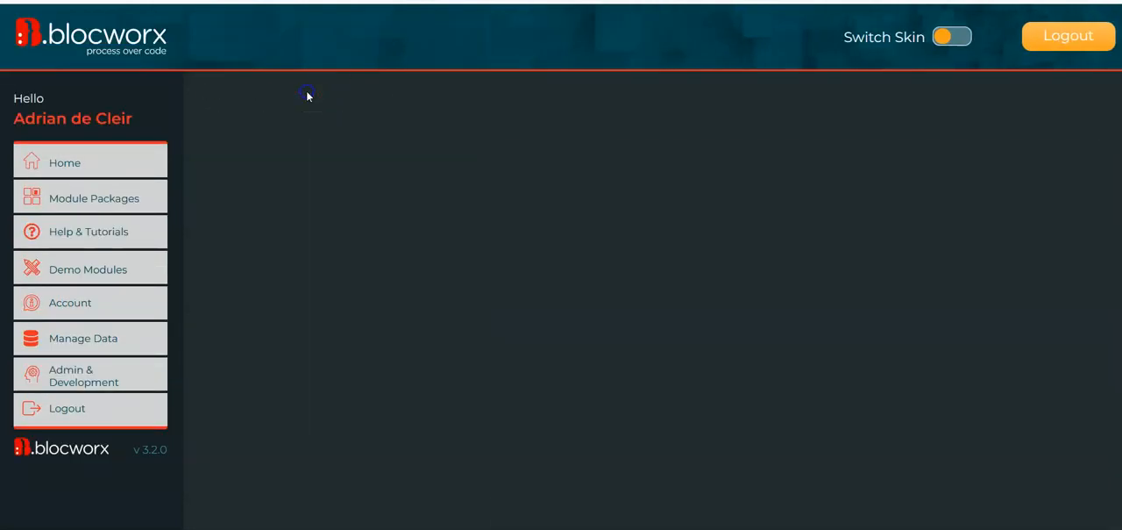
Open the Functional Testing bloc of Product Returns for editing, accepting that edits may affect its live data
scroll(403, 323, down, 1)
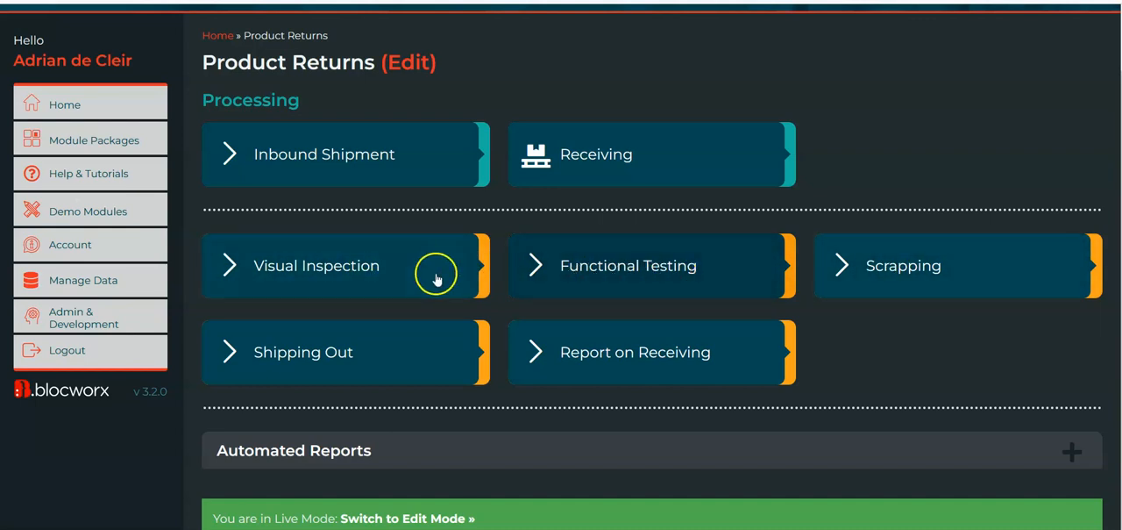
click(580, 278)
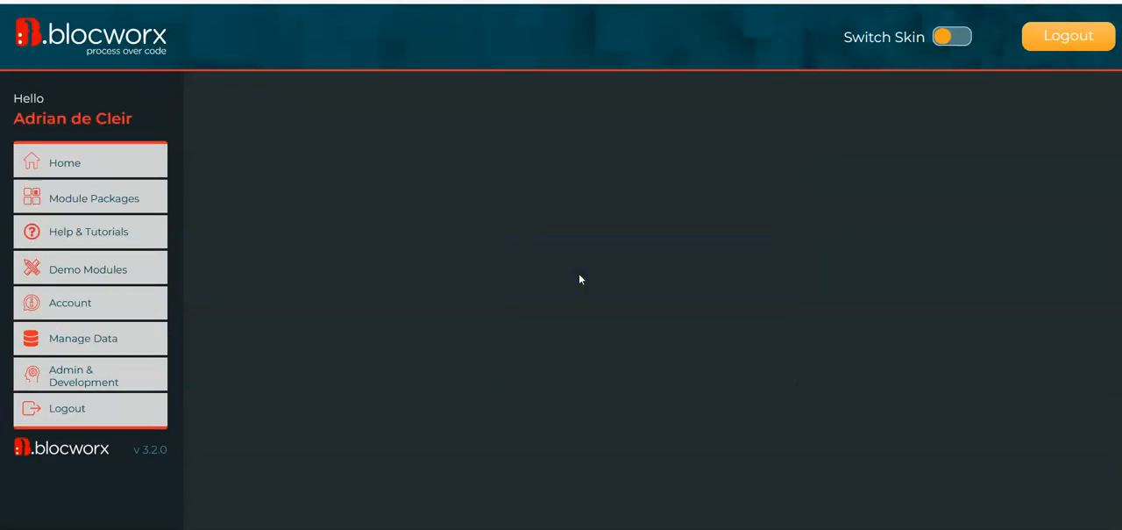
scroll(353, 296, down, 5)
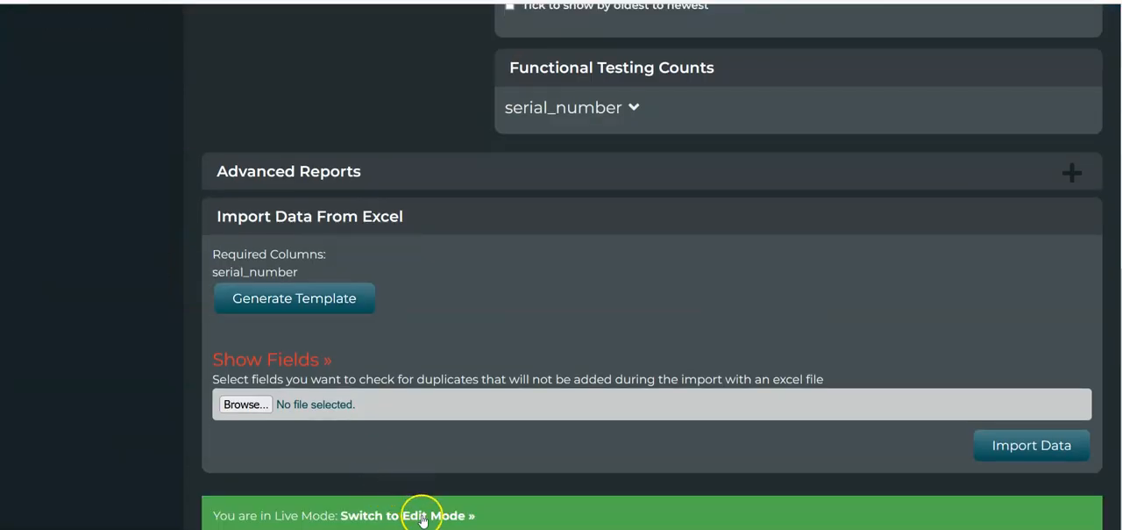
click(414, 515)
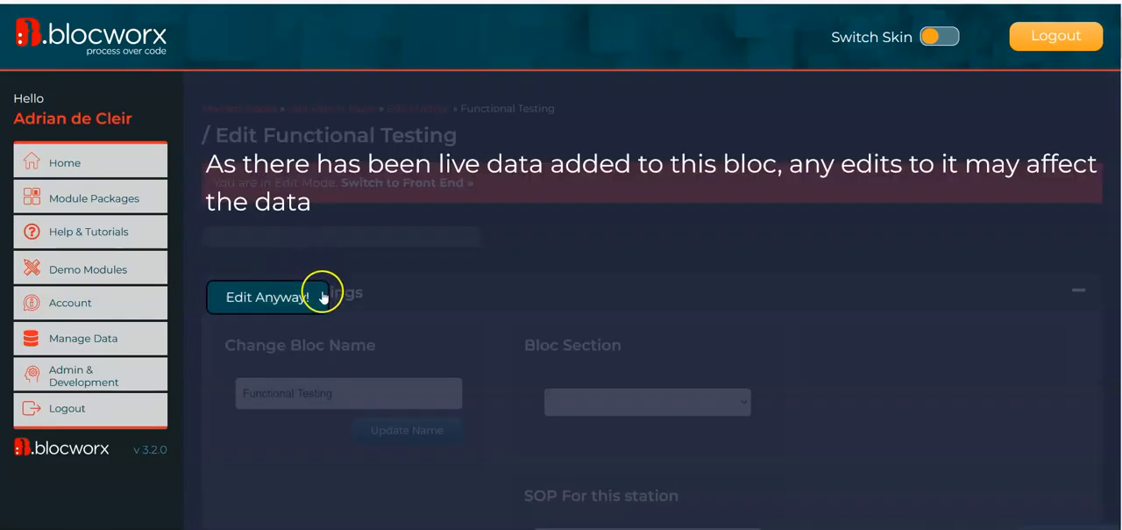
click(321, 294)
Start a new rule on Functional Testing's Serial Number field with the condition Cannot Exist in Another Bloc
mouse_move(425, 269)
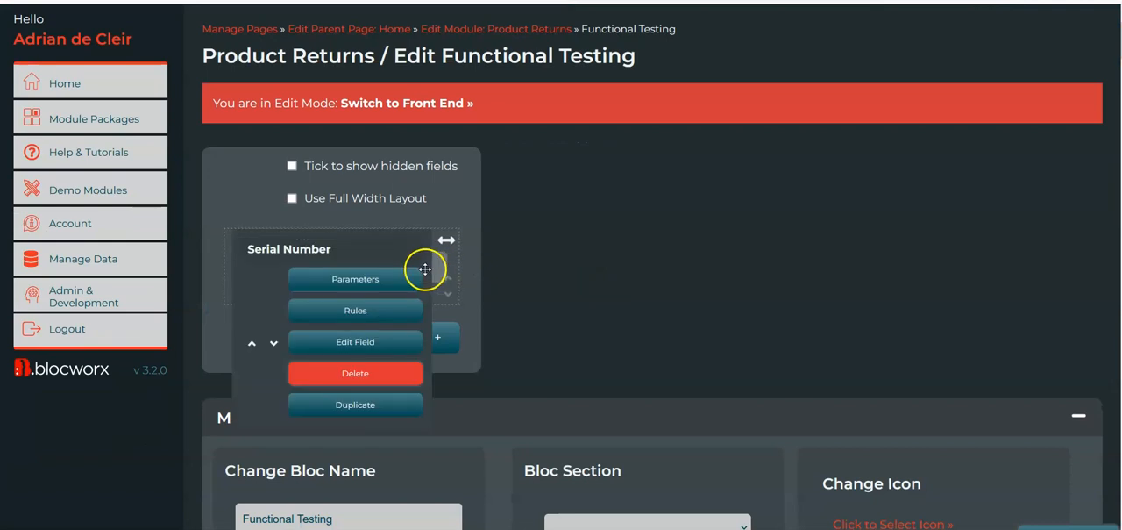
click(390, 312)
scroll(931, 405, down, 5)
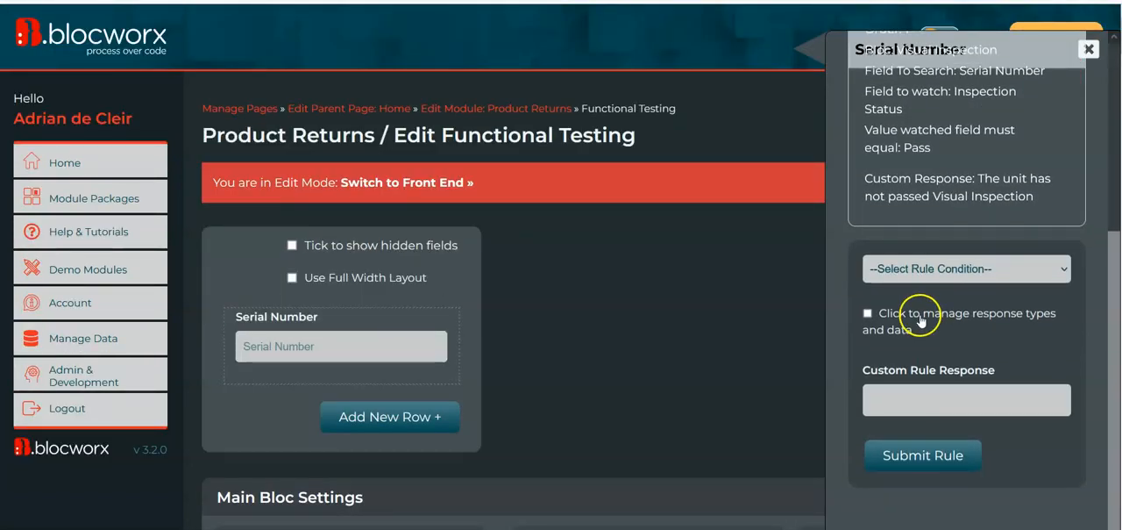
click(949, 270)
scroll(954, 336, down, 3)
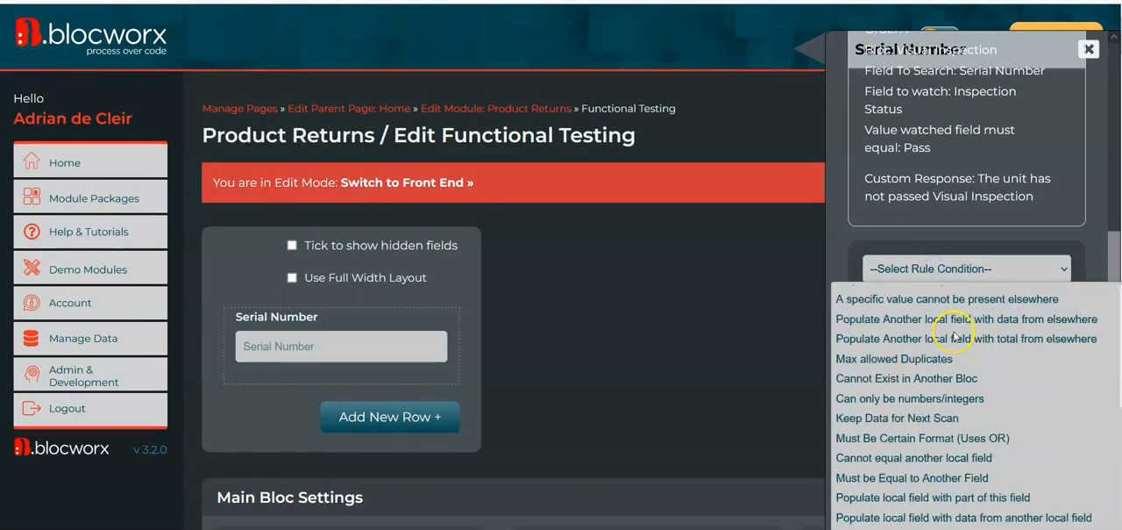
click(908, 384)
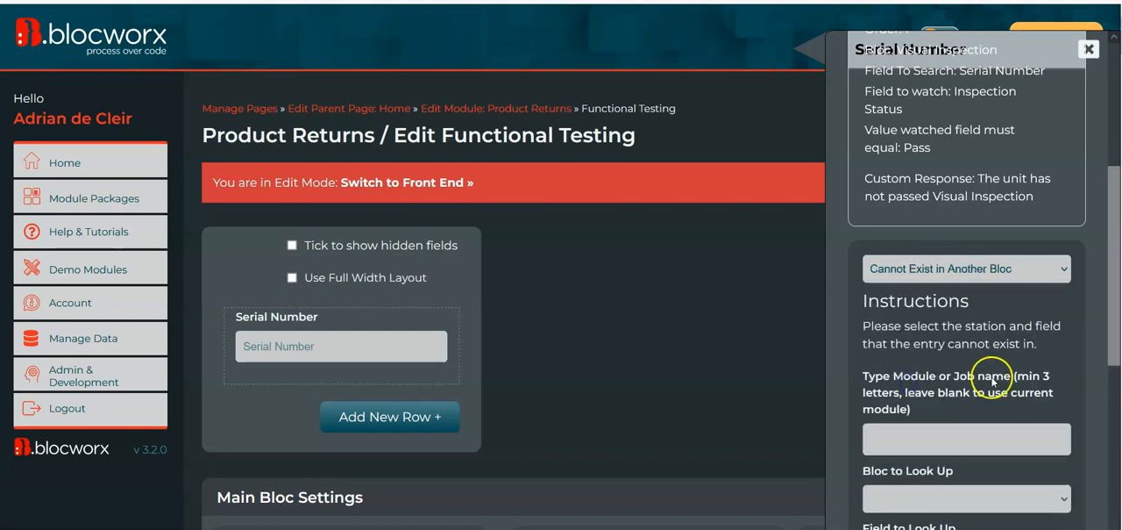
Set the new rule to look up the Serial Number field in the Scrapping bloc
scroll(959, 315, down, 2)
click(933, 401)
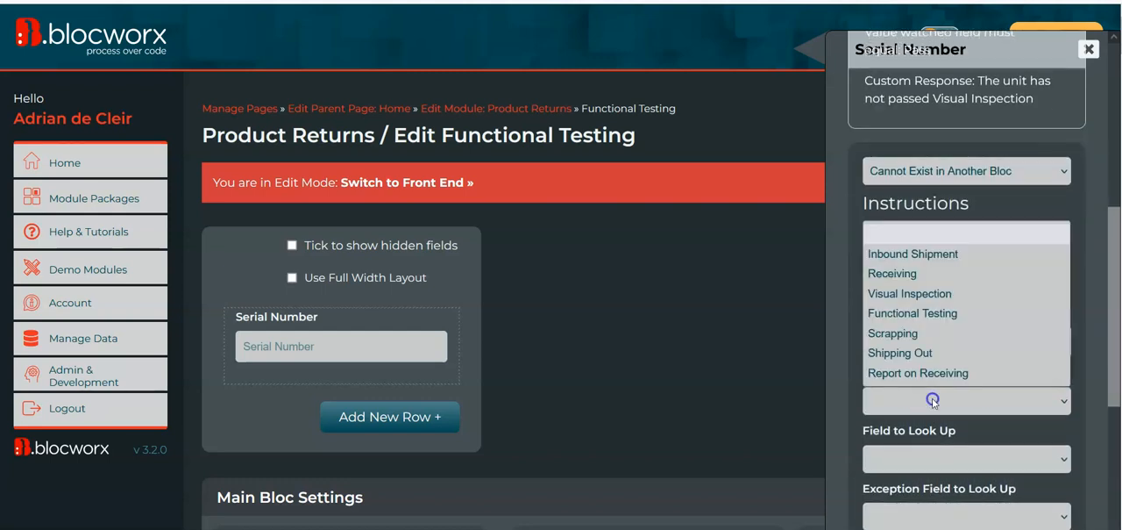
click(944, 341)
scroll(945, 338, down, 1)
click(947, 353)
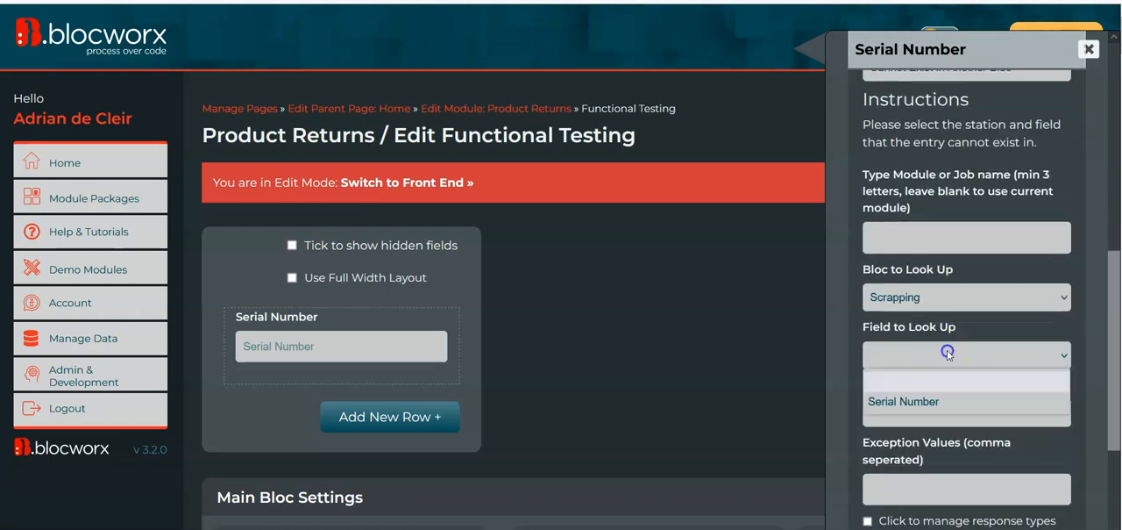
click(923, 402)
scroll(1032, 324, down, 1)
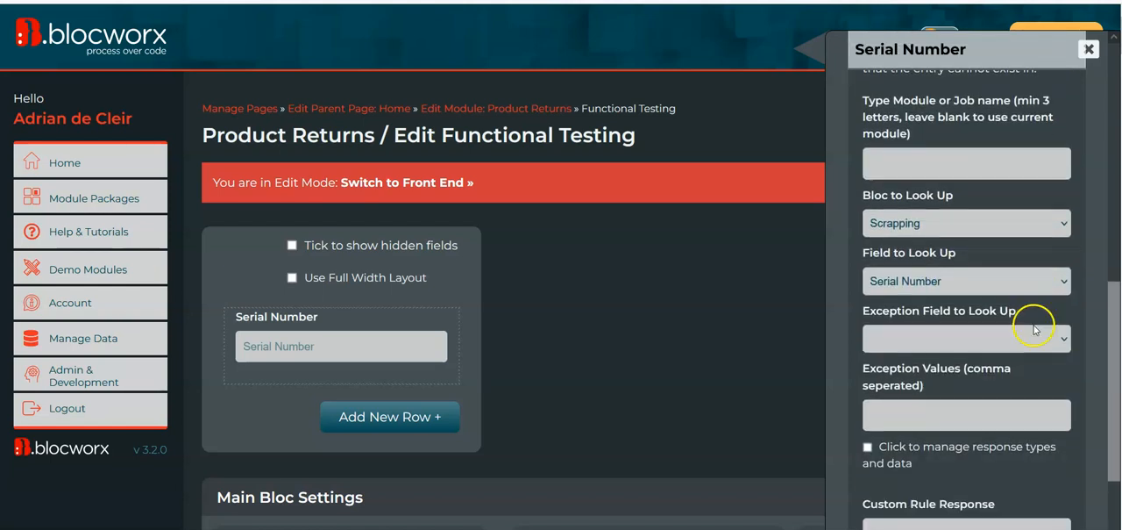
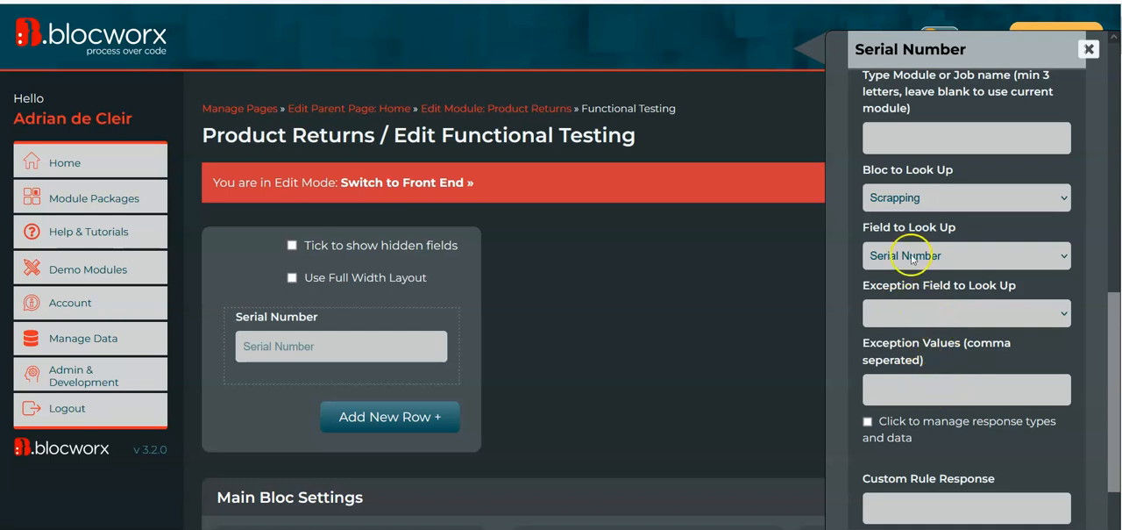
Review the new rule's lookup settings and the choices available for its exception field
scroll(918, 155, up, 1)
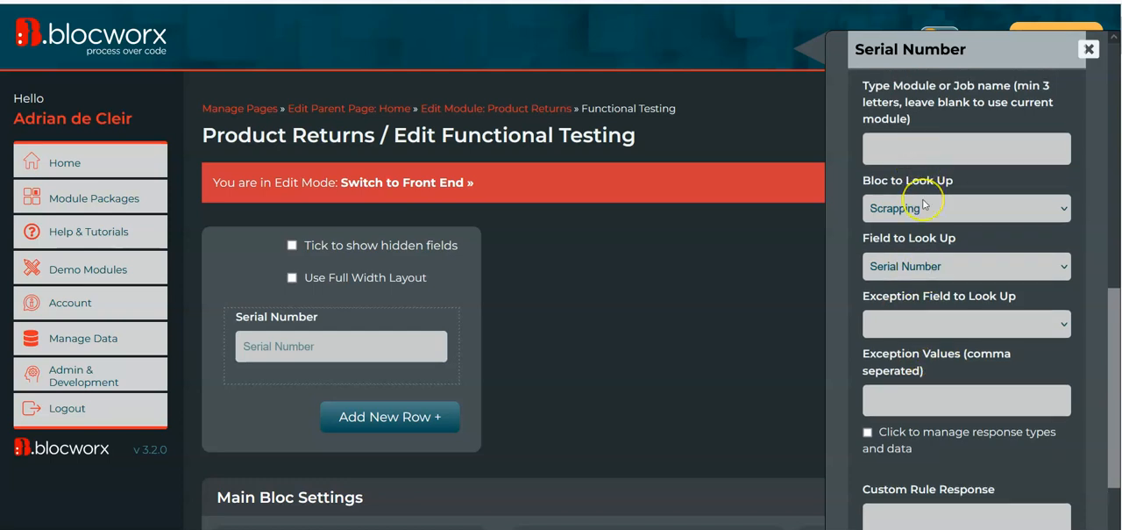
scroll(924, 205, down, 1)
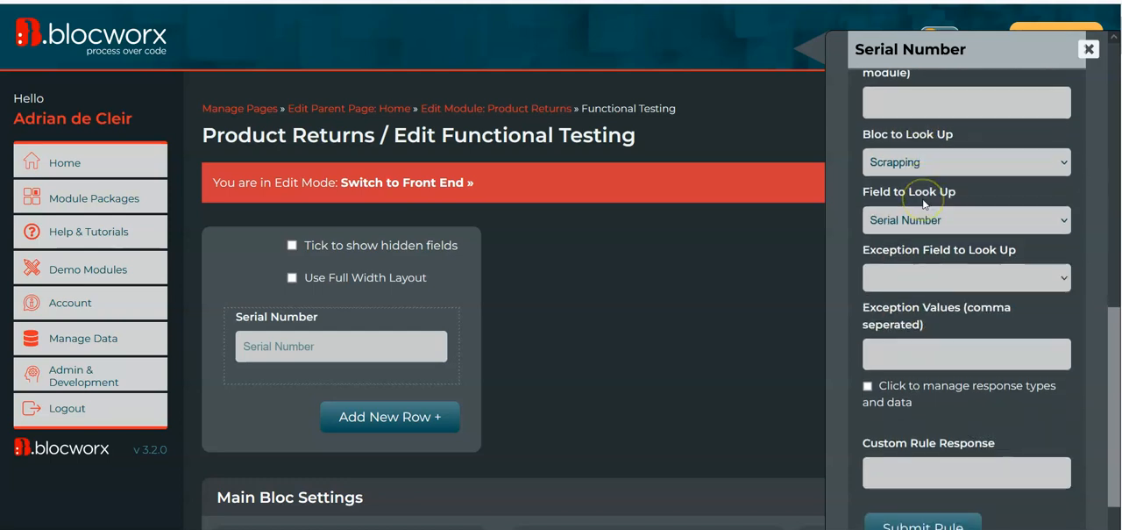
click(931, 279)
click(934, 280)
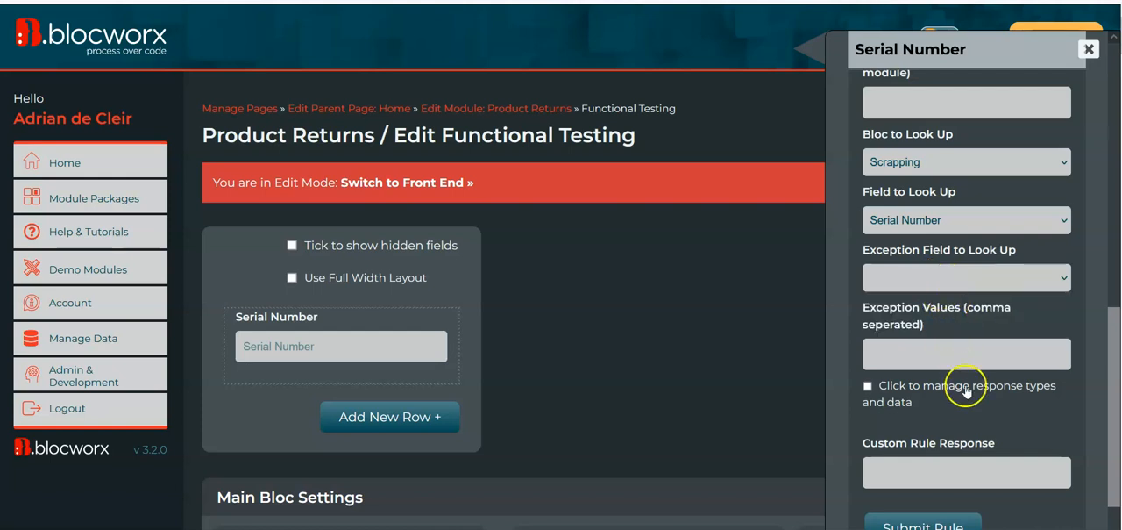
scroll(967, 394, down, 1)
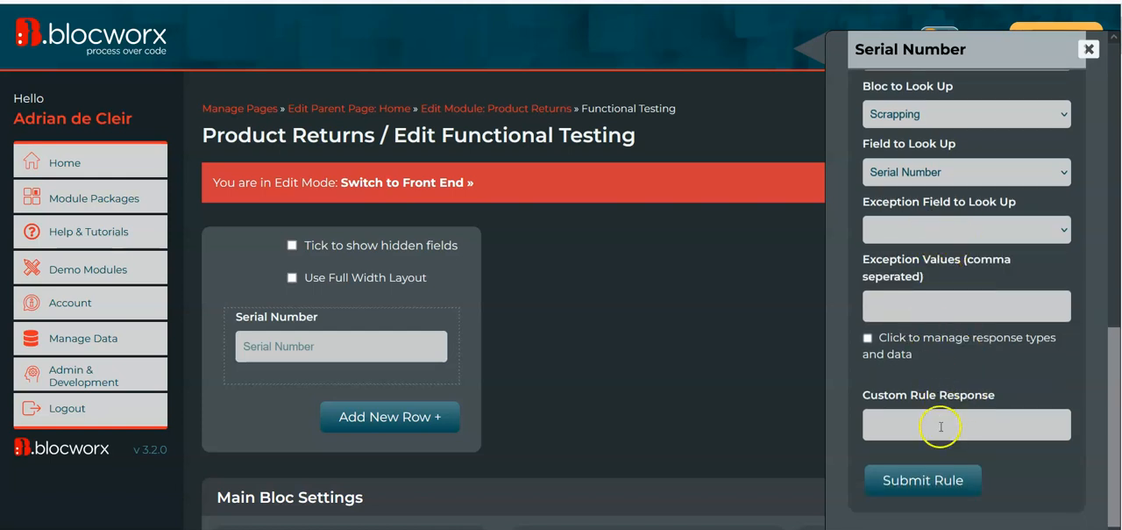
click(934, 480)
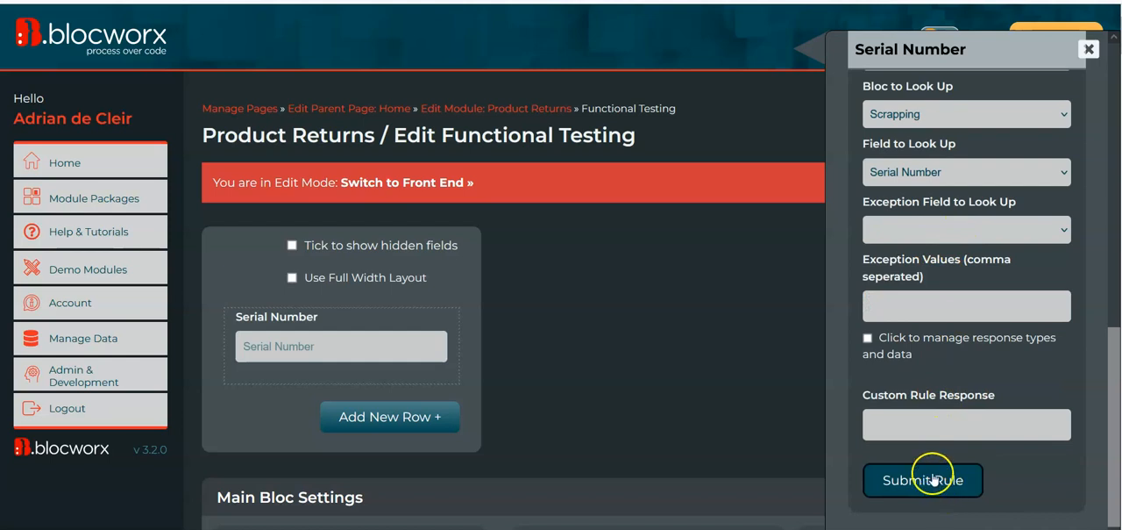
click(914, 228)
click(917, 230)
click(918, 233)
click(920, 235)
click(906, 231)
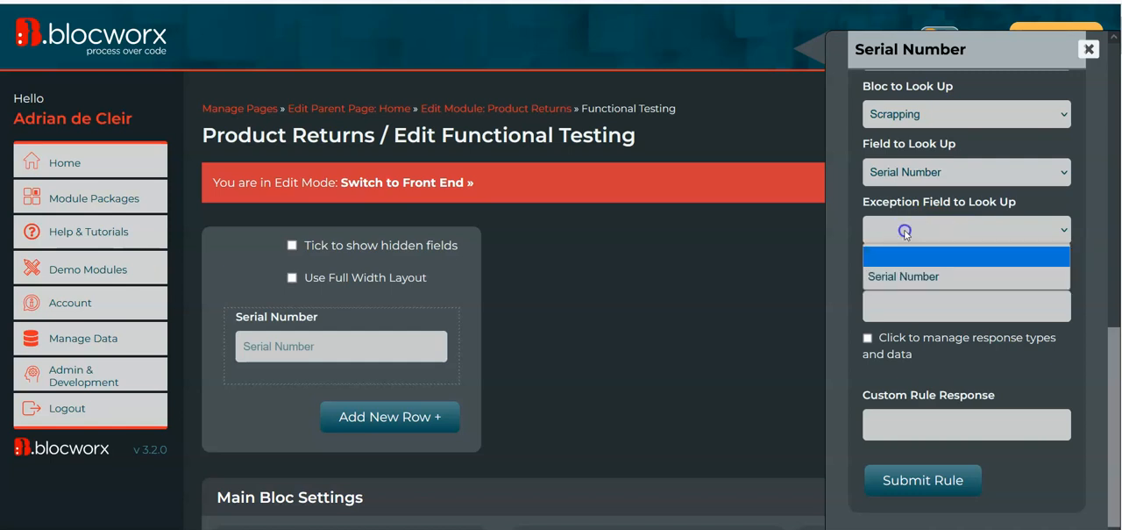
Give the rule the custom response "This item has been scrapped." and submit it, leaving the exception field blank
click(1008, 377)
click(928, 426)
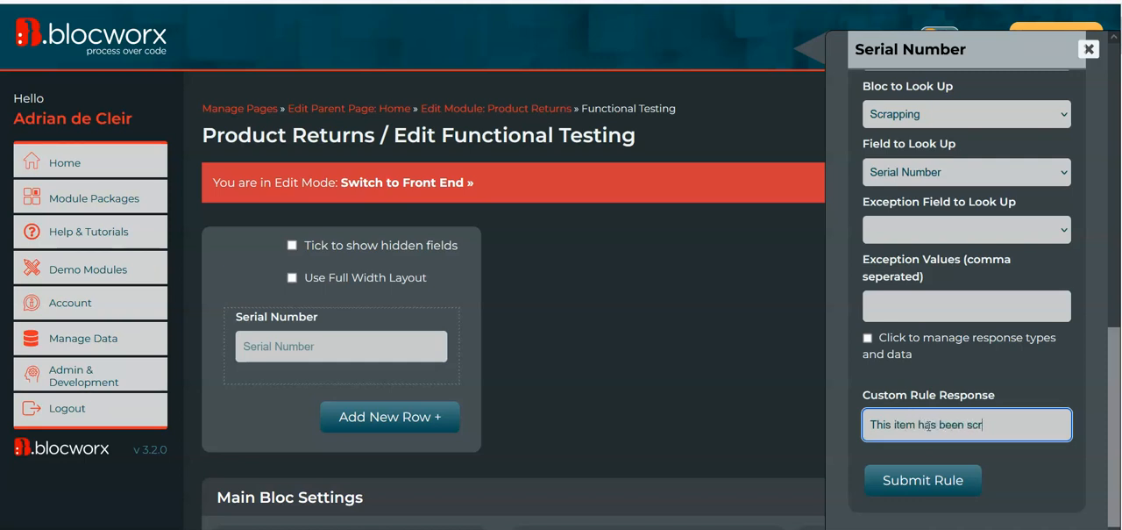
click(926, 489)
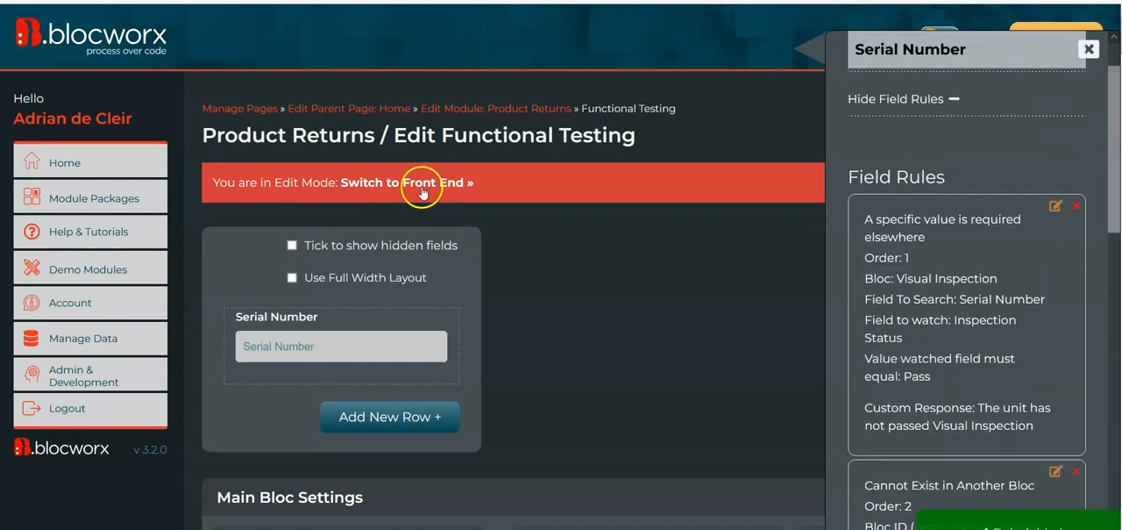
Switch Functional Testing to the front end and submit serial number SNTV77XX11BB
click(446, 198)
click(355, 246)
text(SNTV77XX11BB)
key(Tab)
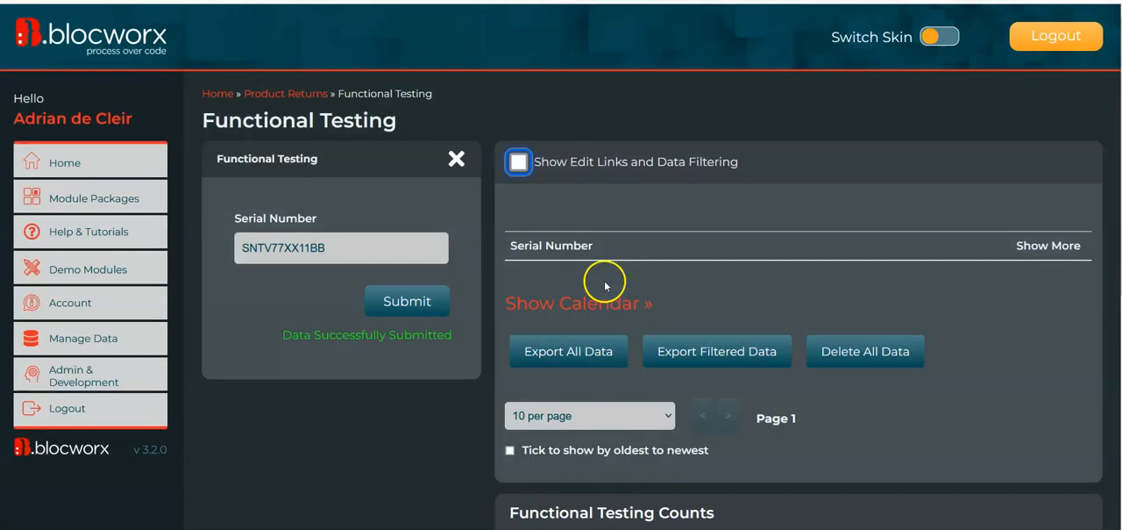
Open Product Returns in a separate browser tab and copy serial number SNTV77XX11BB from the Visual Inspection records
right_click(302, 99)
click(307, 109)
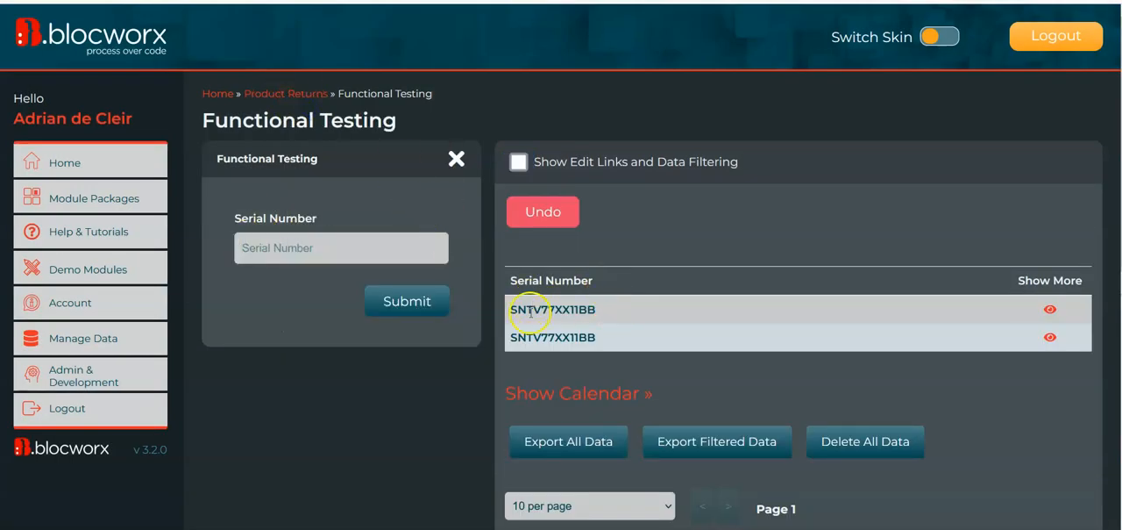
key(ctrl+Tab)
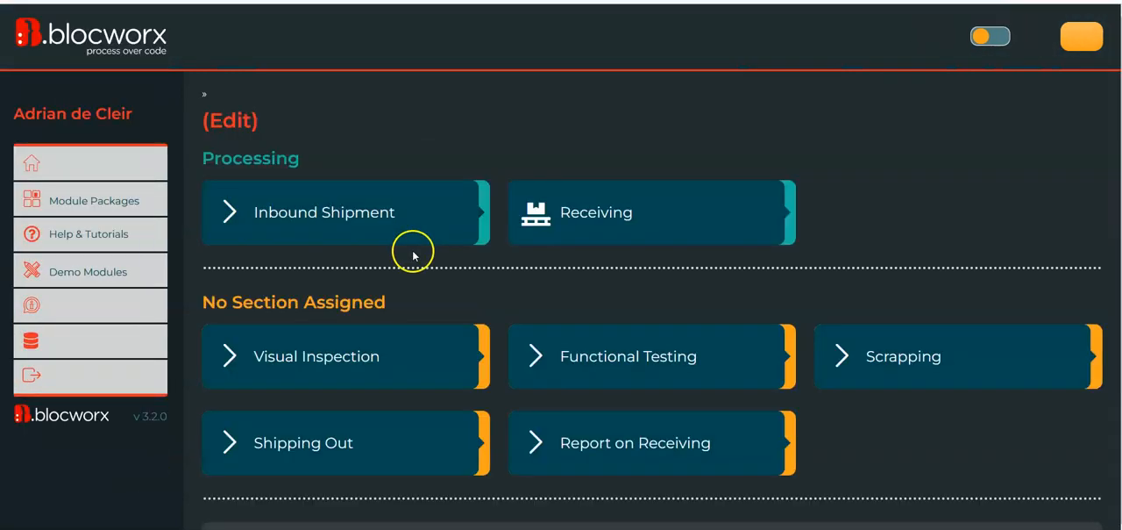
click(354, 329)
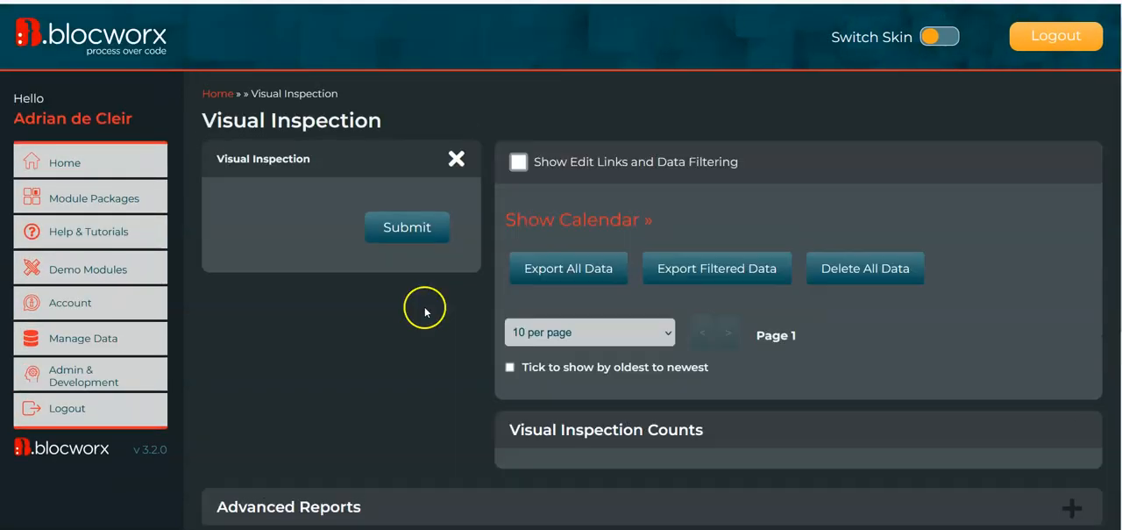
double_click(610, 321)
key(ctrl+c)
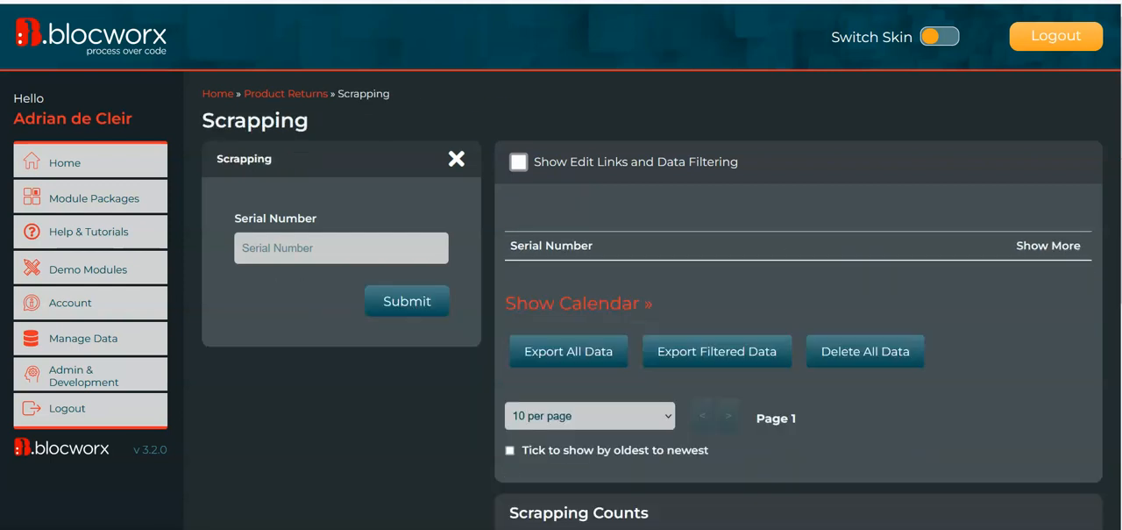
Submit the copied serial number SNTV77XX11BB in the Scrapping bloc
click(353, 249)
key(ctrl+v)
key(Return)
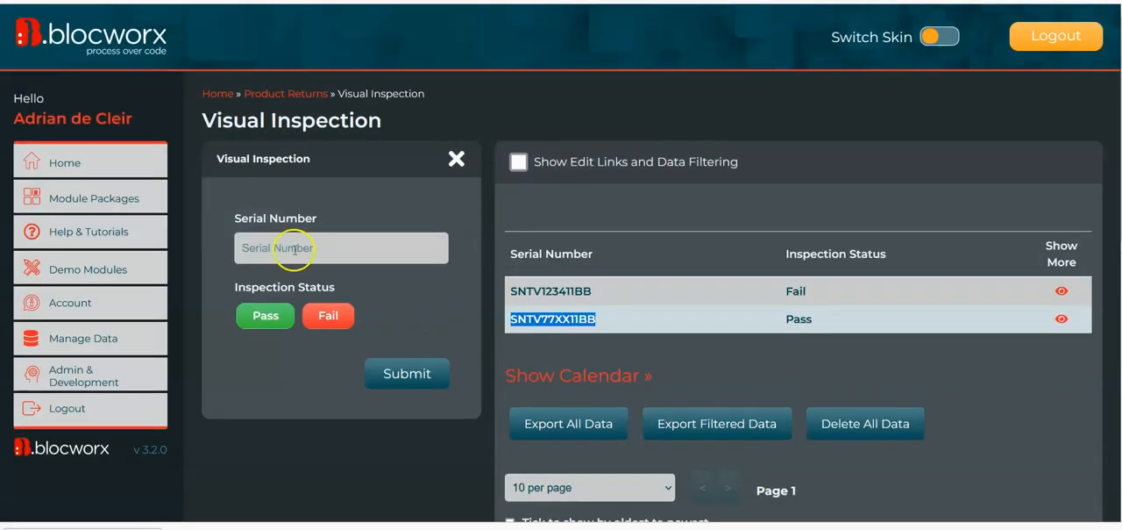
Return to Functional Testing and try to submit the scrapped serial number SNTV77XX11BB to test the new rule
click(294, 249)
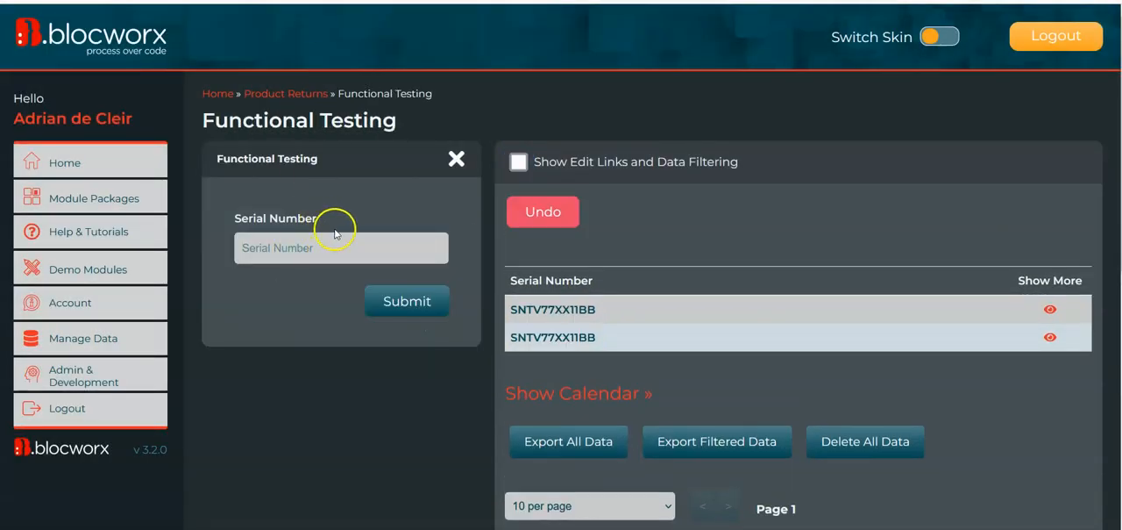
click(351, 251)
text(SNTV77XX11BB)
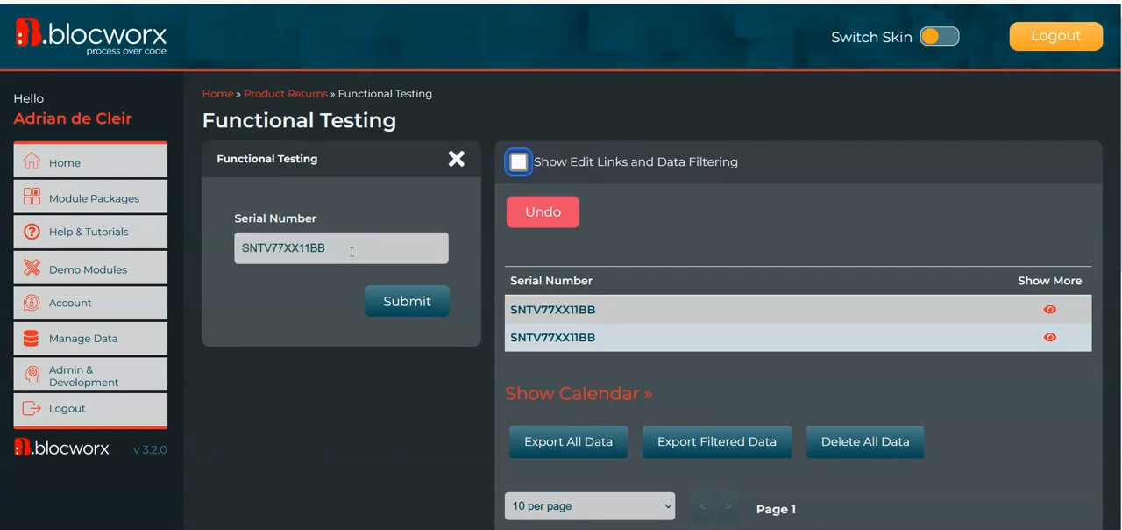
key(Return)
click(927, 166)
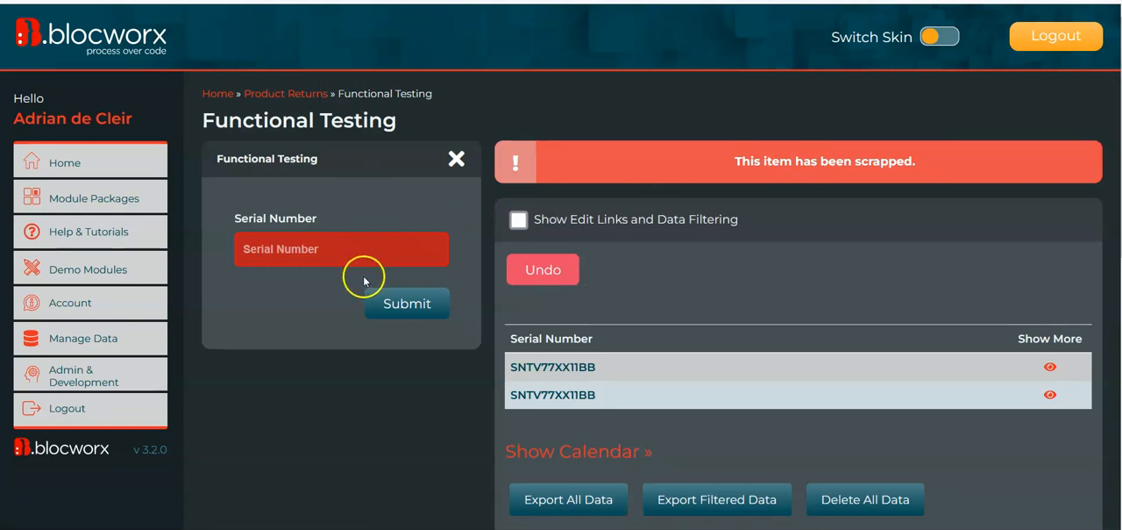
Switch Functional Testing to edit mode despite its live data and open the Serial Number field's rules
scroll(363, 281, down, 6)
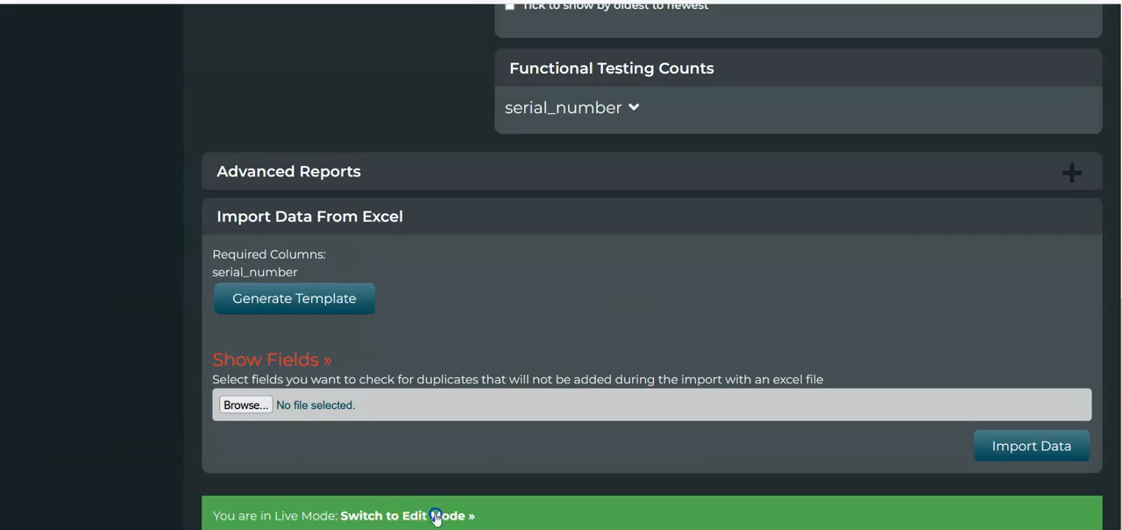
click(438, 514)
click(303, 303)
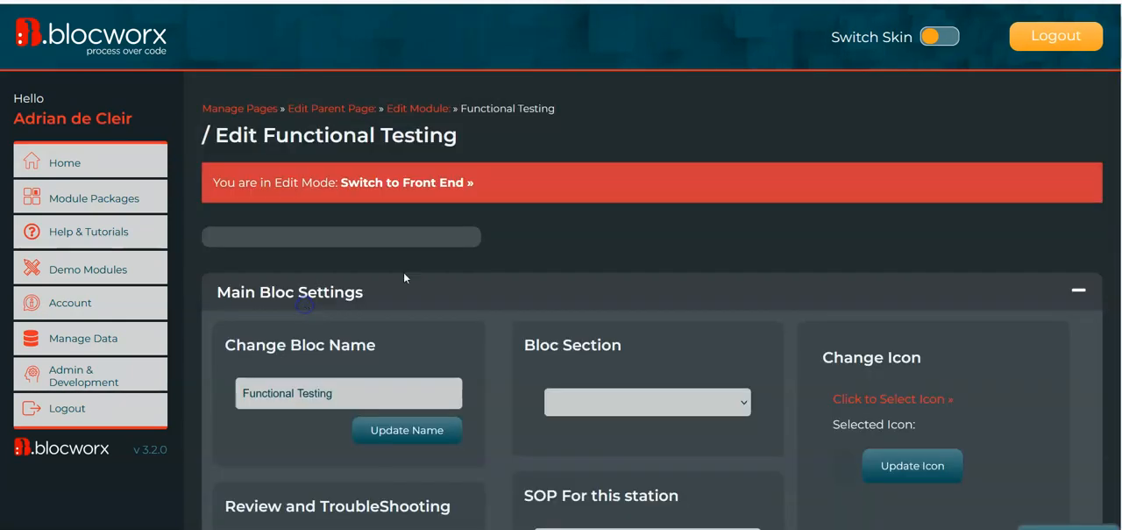
scroll(406, 275, down, 2)
mouse_move(379, 228)
click(389, 281)
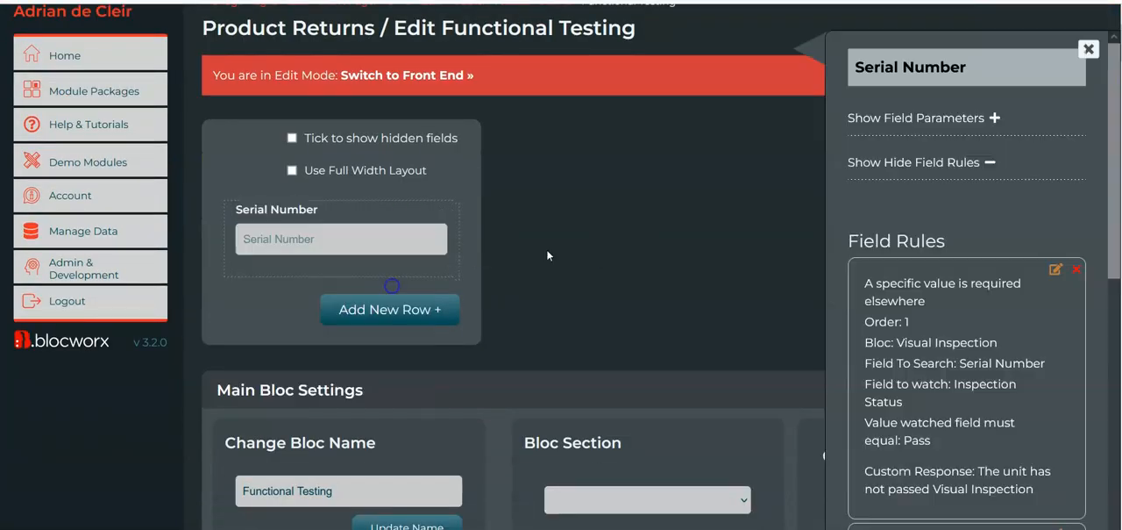
scroll(1034, 320, down, 1)
scroll(1035, 320, down, 5)
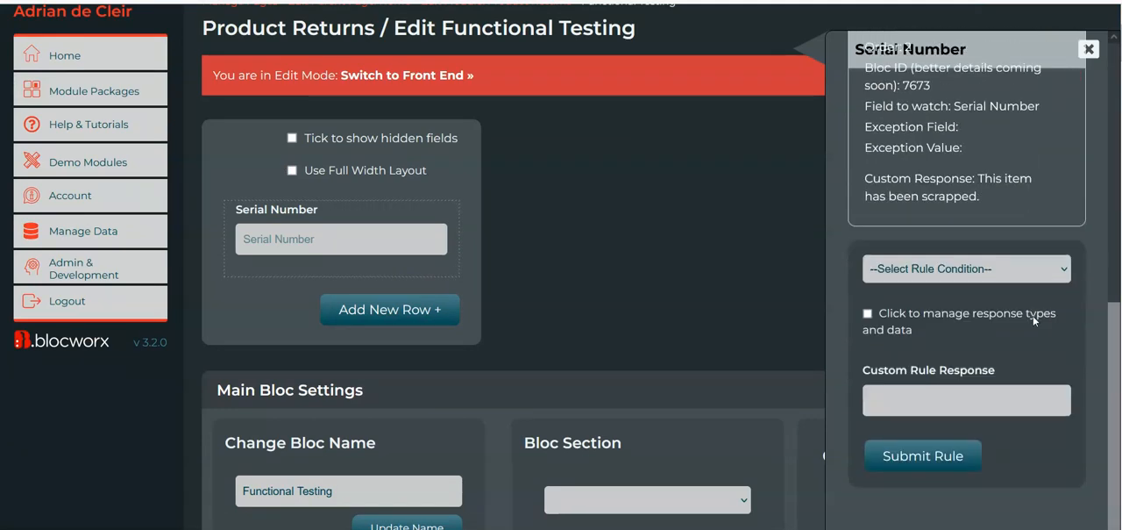
Browse the available rule conditions for the Serial Number field without choosing one
click(993, 268)
scroll(969, 412, down, 5)
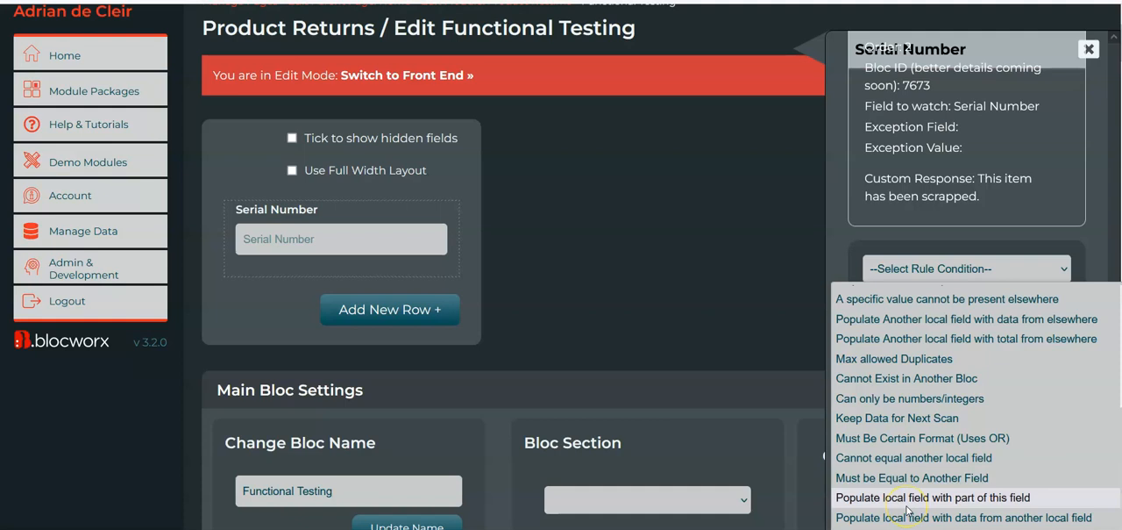
scroll(908, 510, up, 1)
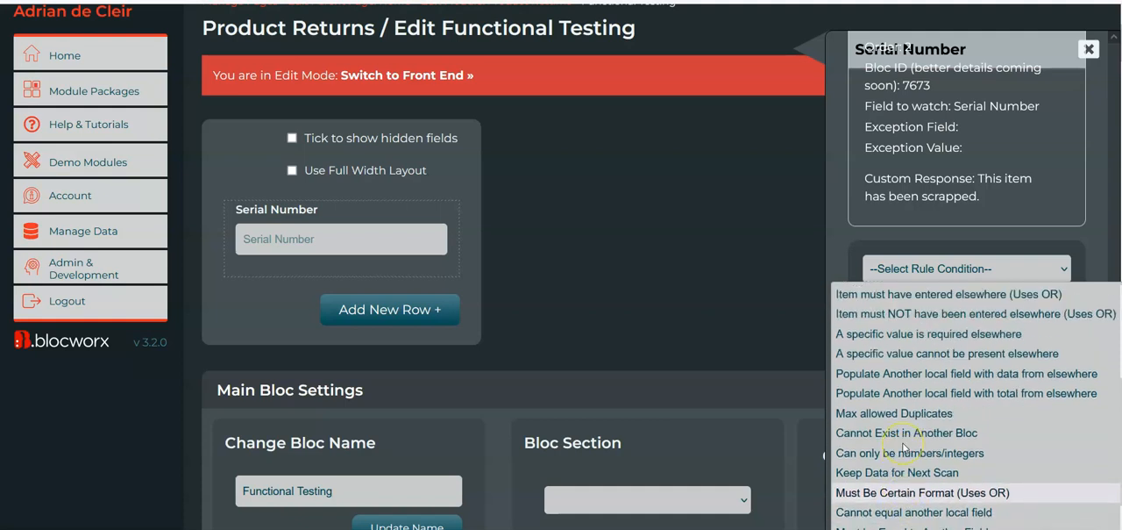
scroll(903, 447, up, 4)
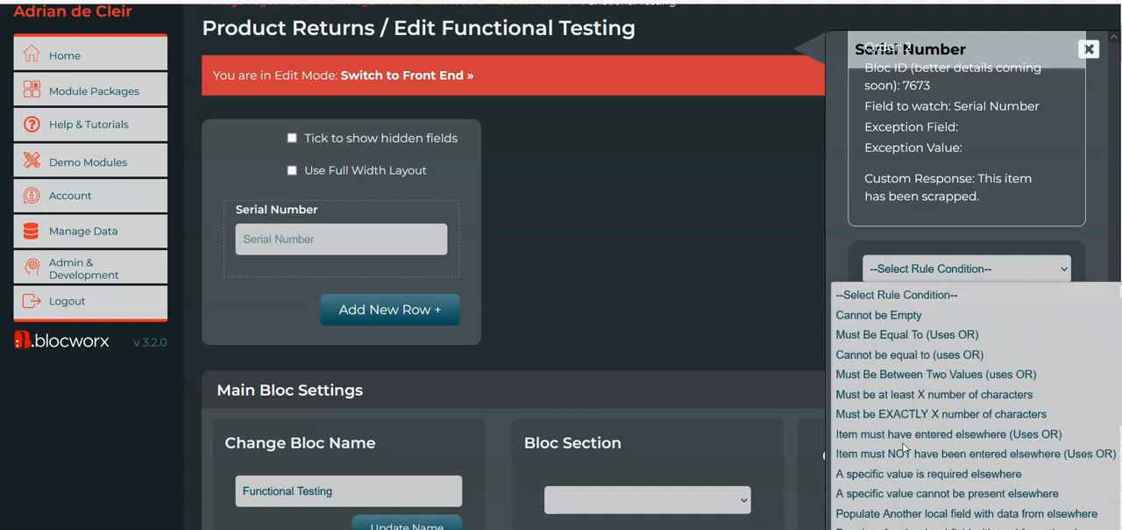
scroll(903, 447, down, 5)
click(791, 188)
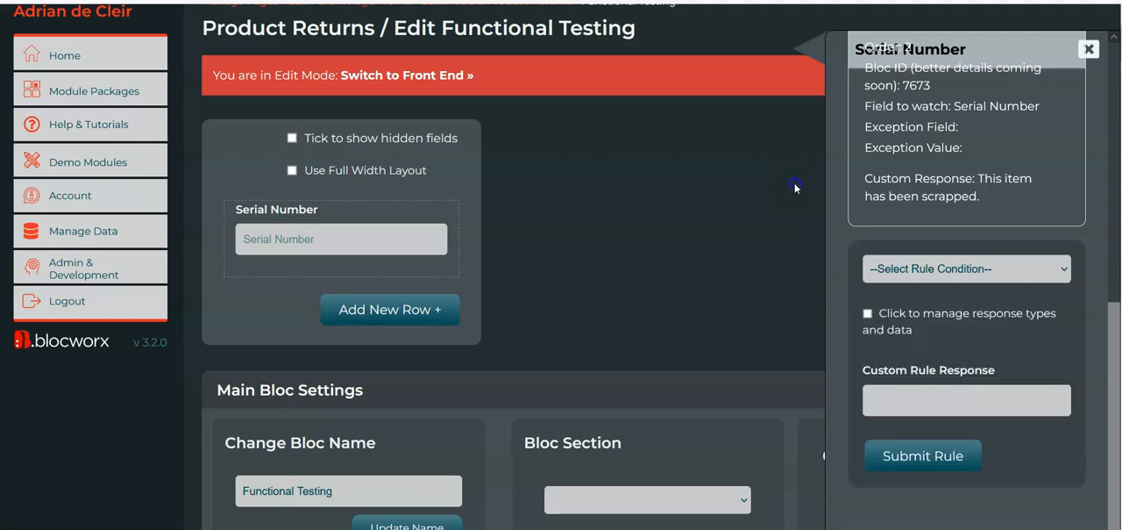
Go back to editing the Product Returns module and open its Visual Inspection bloc for editing, accepting the live data warning
scroll(622, 254, up, 2)
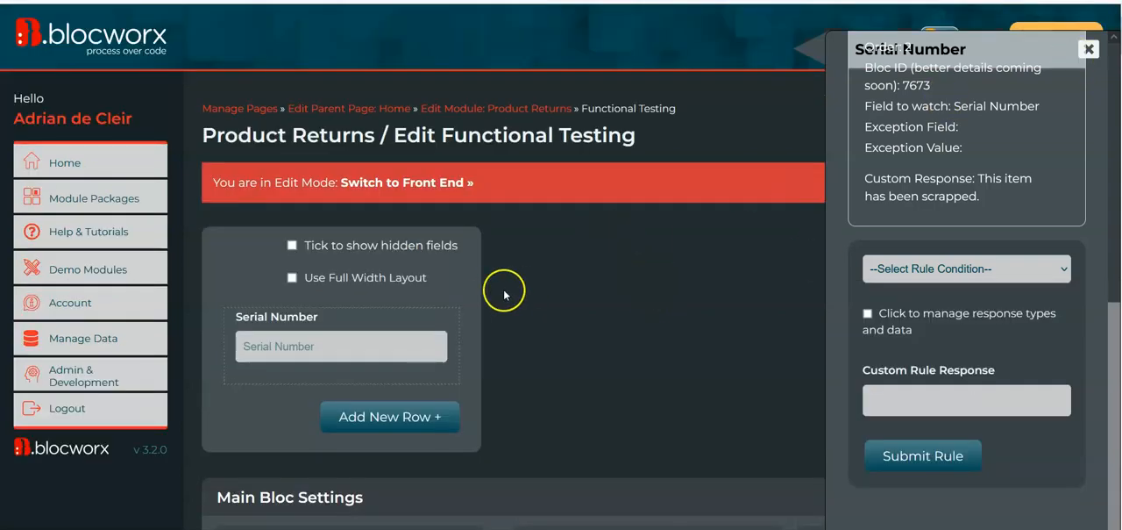
click(542, 109)
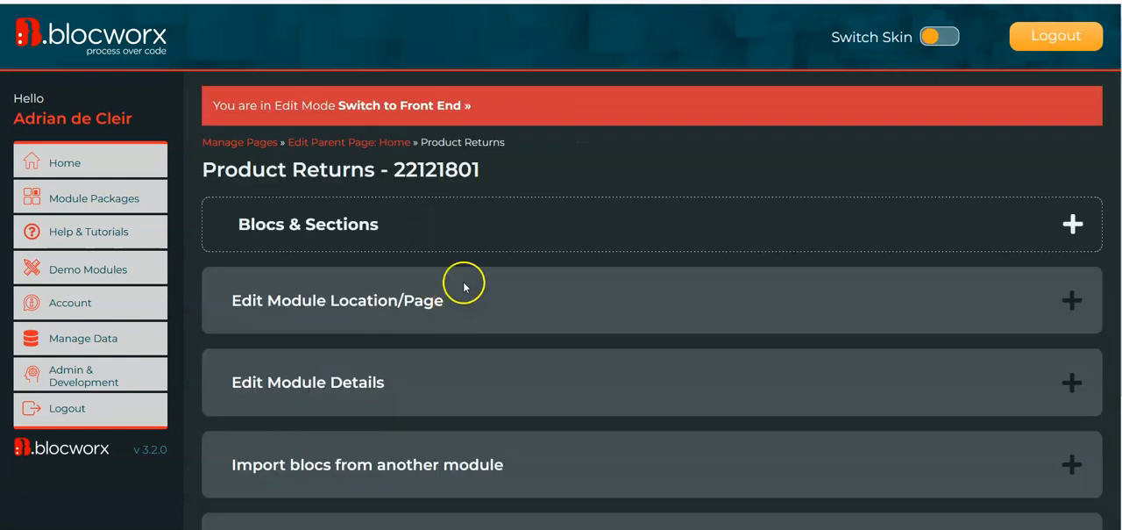
click(459, 231)
scroll(403, 278, down, 3)
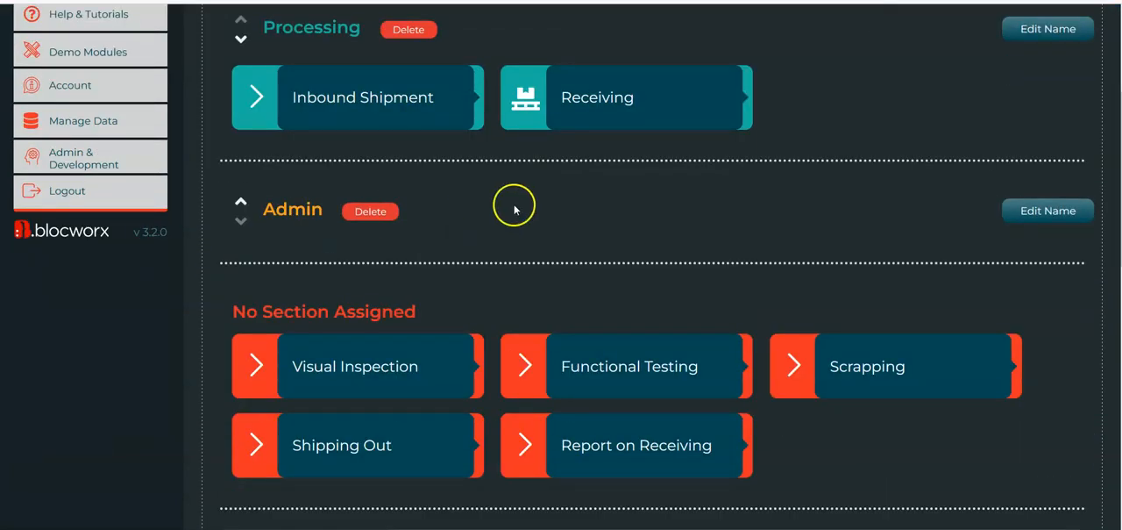
scroll(513, 201, up, 1)
click(349, 441)
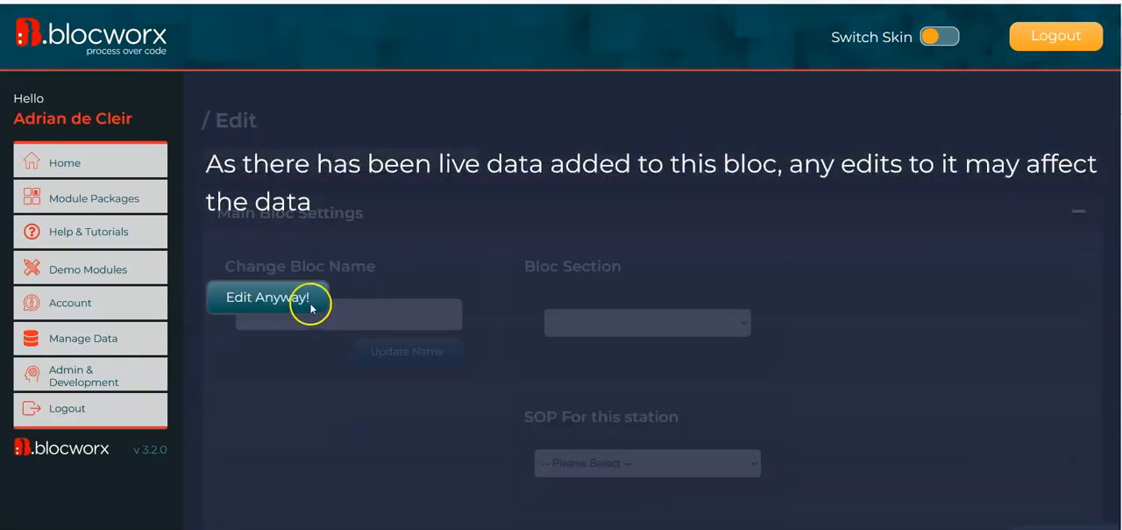
click(281, 305)
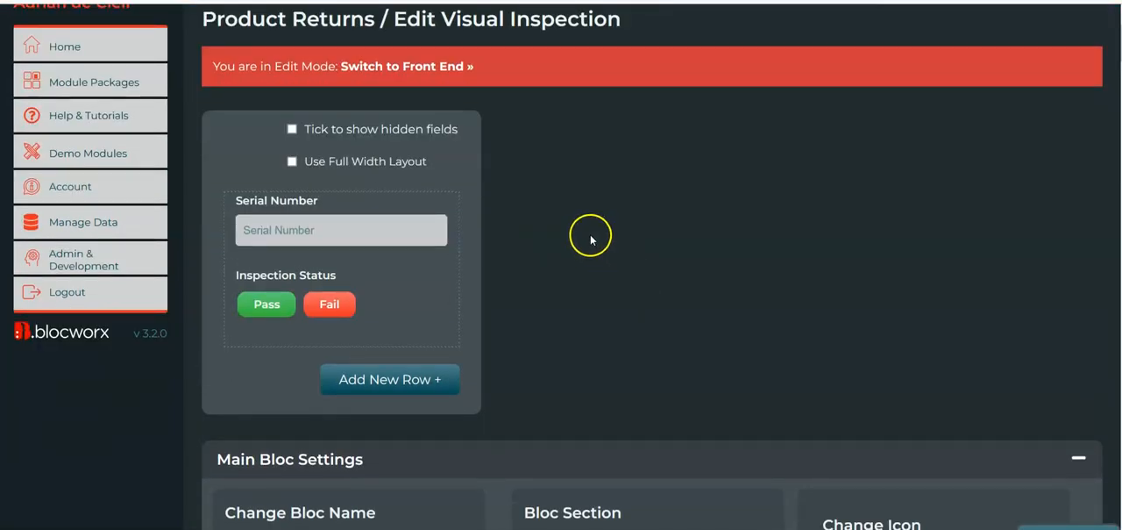
Add a mixed-case text field named Comment below Inspection Status in Visual Inspection and switch the bloc to the front end
scroll(592, 238, down, 2)
scroll(193, 371, up, 2)
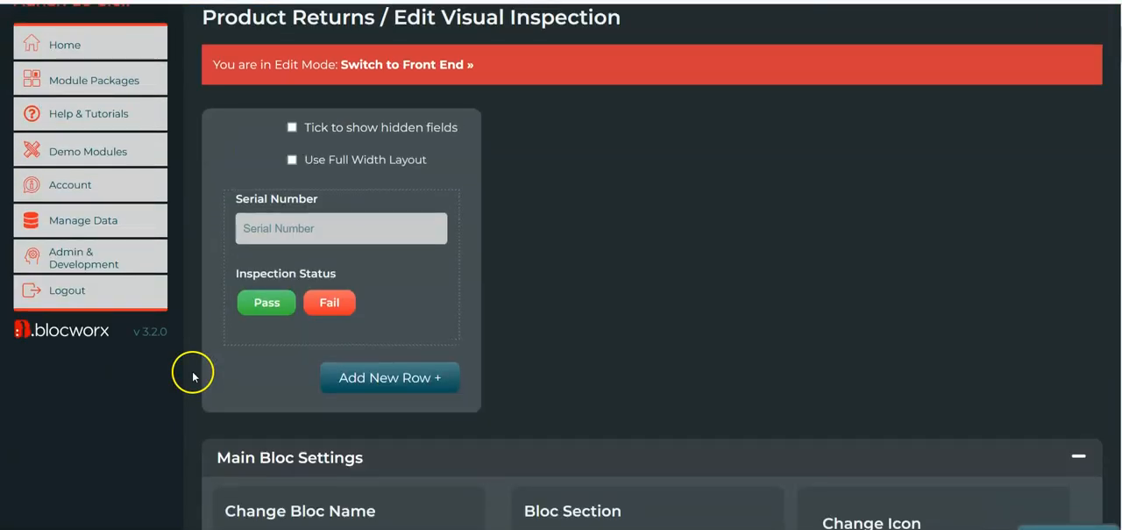
click(270, 340)
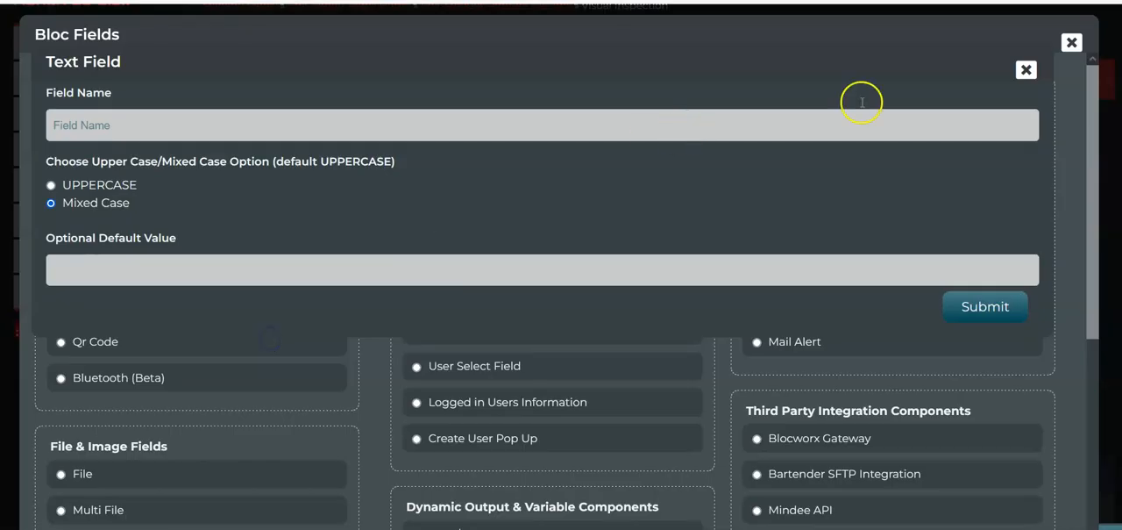
click(1024, 70)
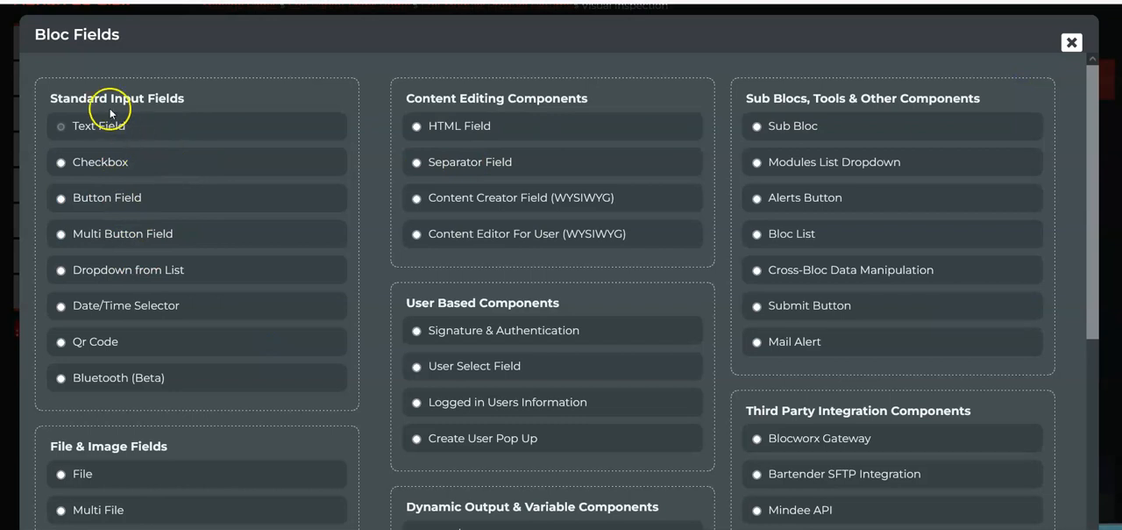
click(121, 137)
click(320, 111)
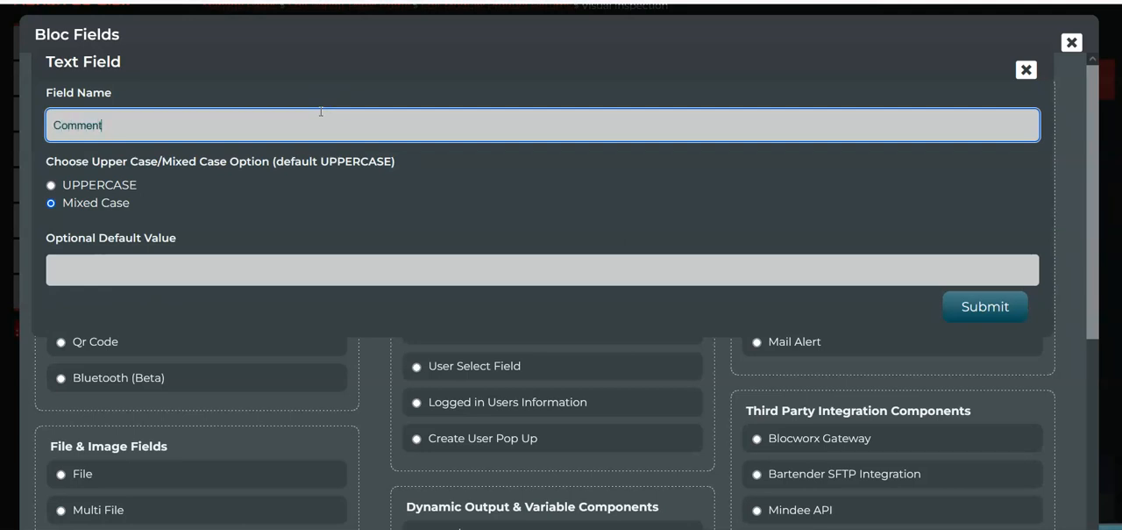
click(979, 304)
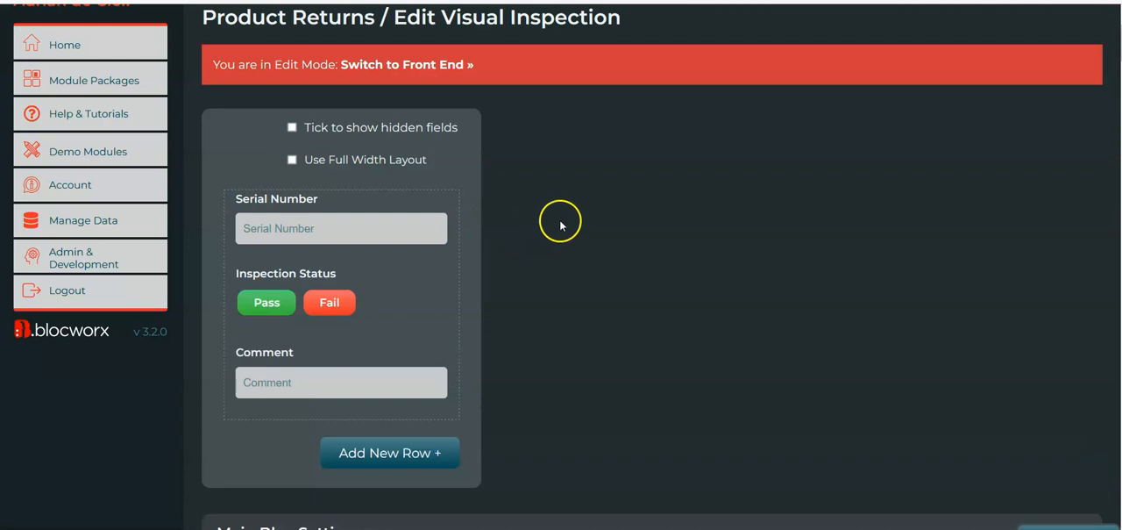
scroll(561, 225, up, 1)
click(409, 98)
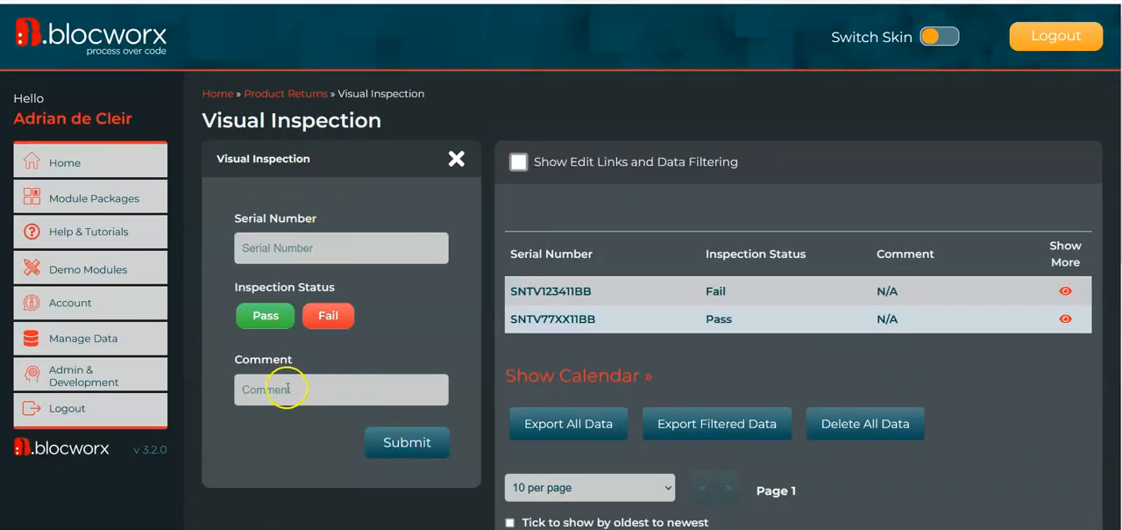
Fill in the Visual Inspection form with serial number SNTV123411BB and status Pass, without submitting it
double_click(592, 292)
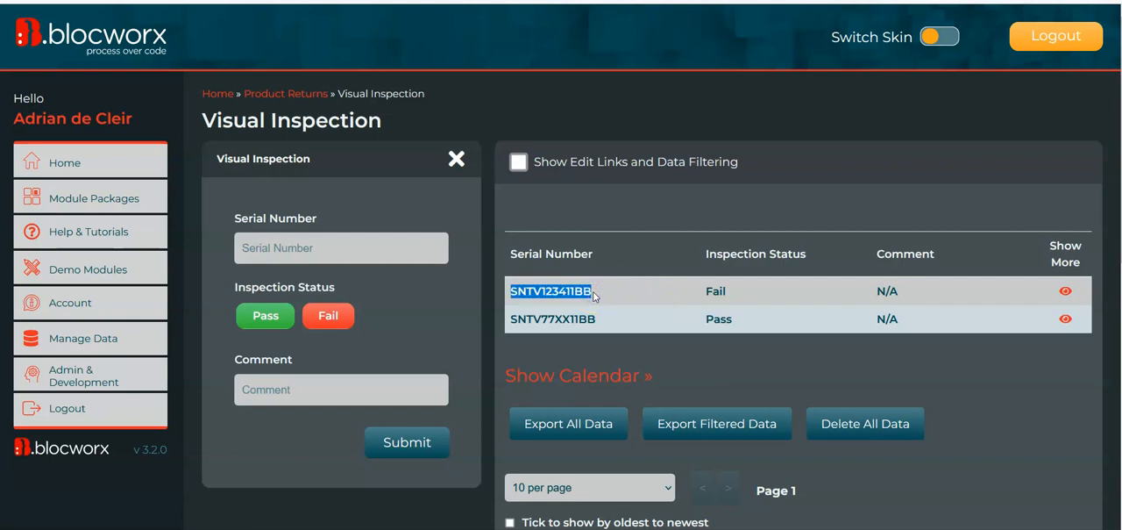
click(283, 390)
click(278, 260)
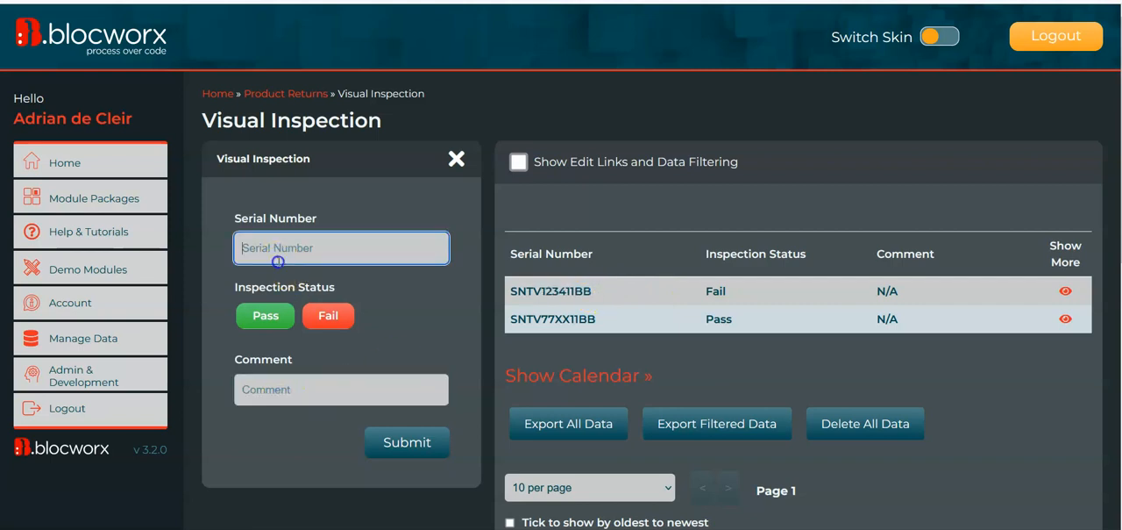
click(266, 315)
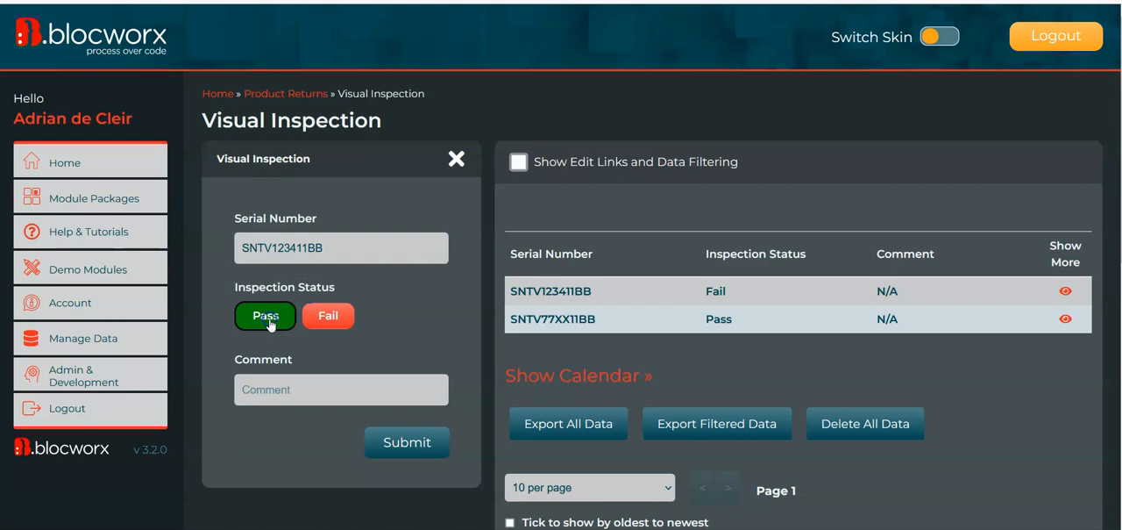
click(284, 390)
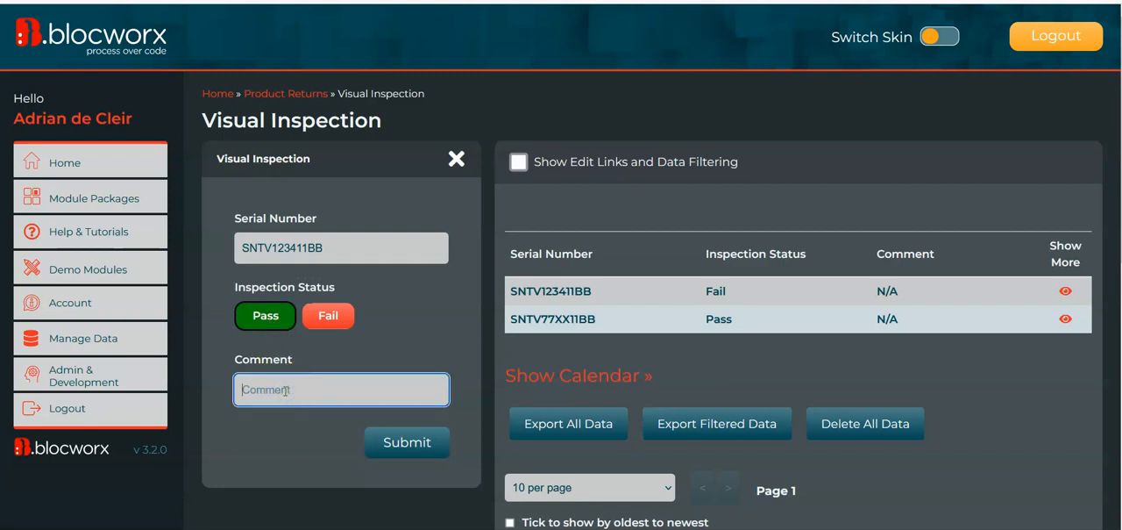
click(268, 389)
click(305, 393)
click(352, 249)
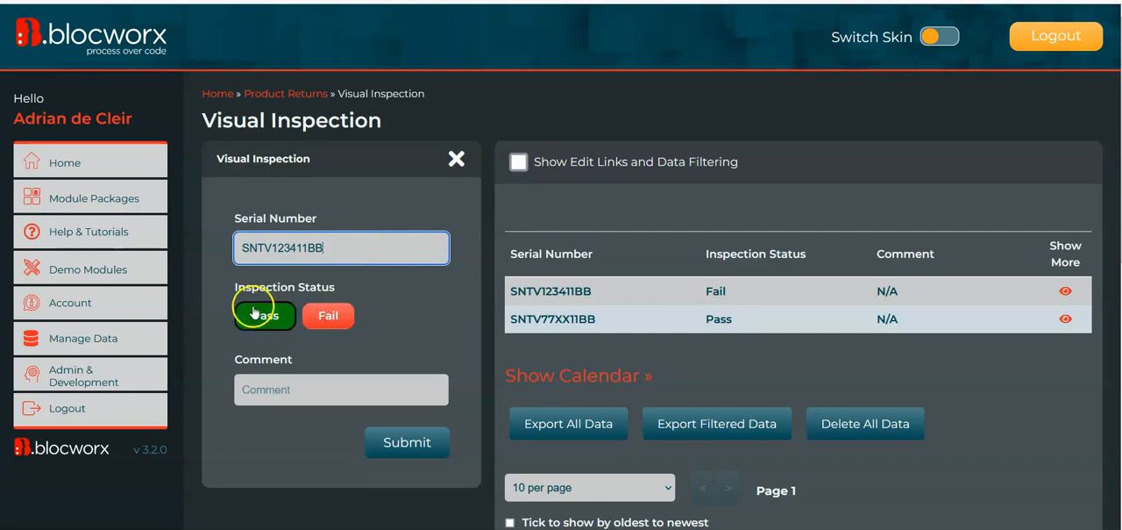
Return Visual Inspection to edit mode despite its live data and open the Inspection Status field for editing
scroll(311, 411, down, 7)
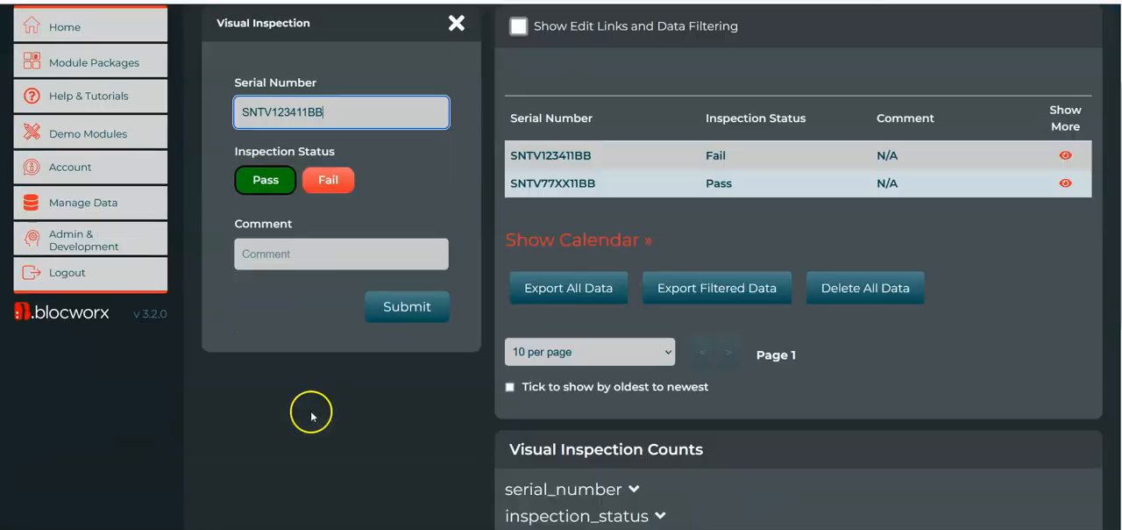
click(409, 509)
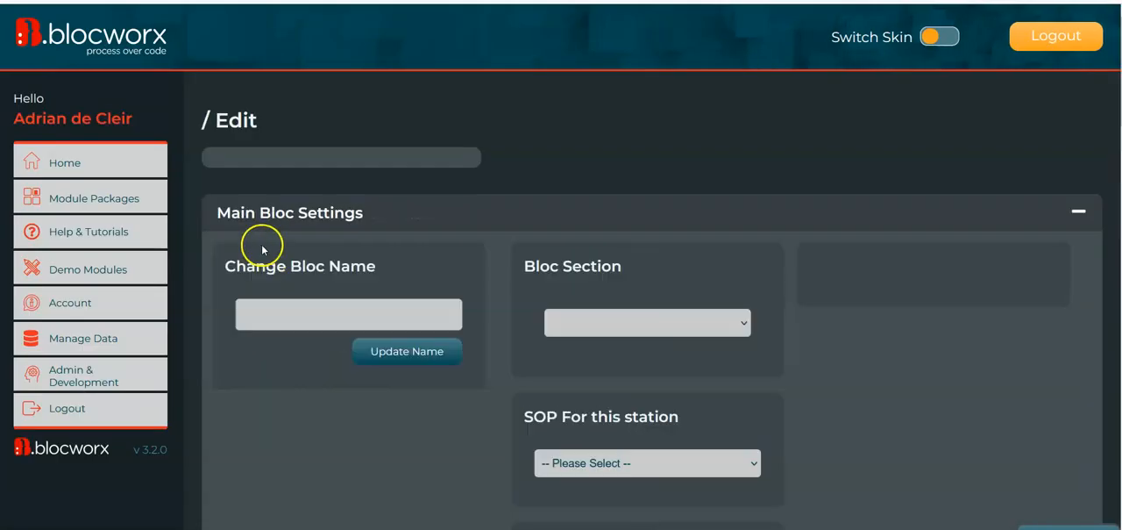
click(300, 307)
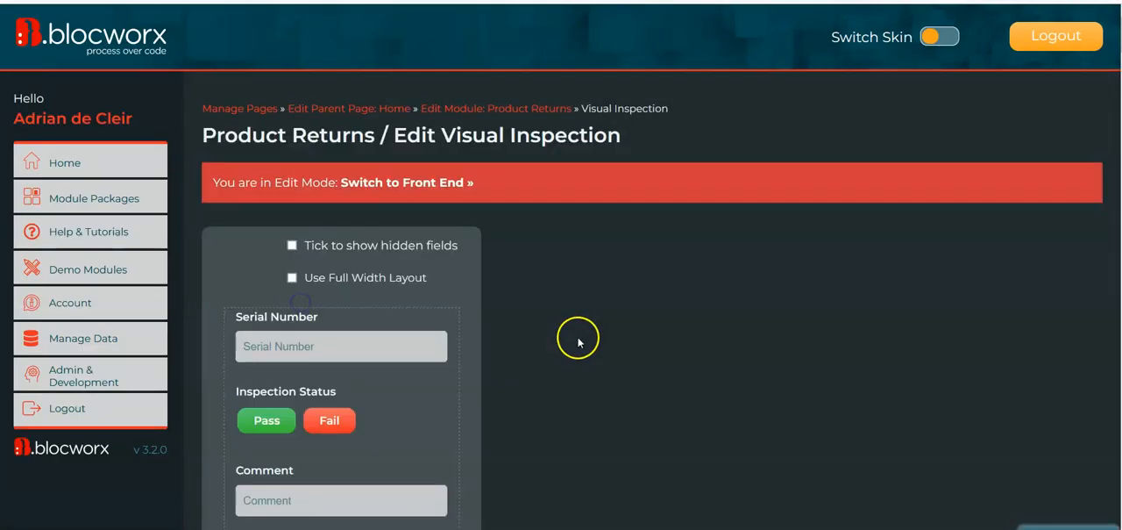
scroll(579, 336, down, 1)
mouse_move(415, 356)
click(419, 415)
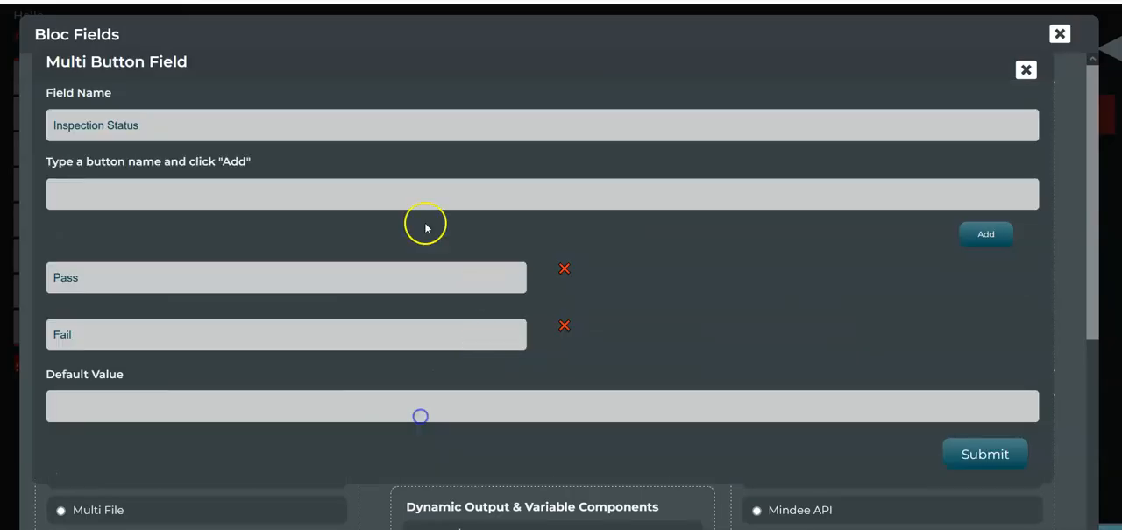
Change the Inspection Status field's type from Multi Button Field to a mixed-case Text Field
click(1026, 69)
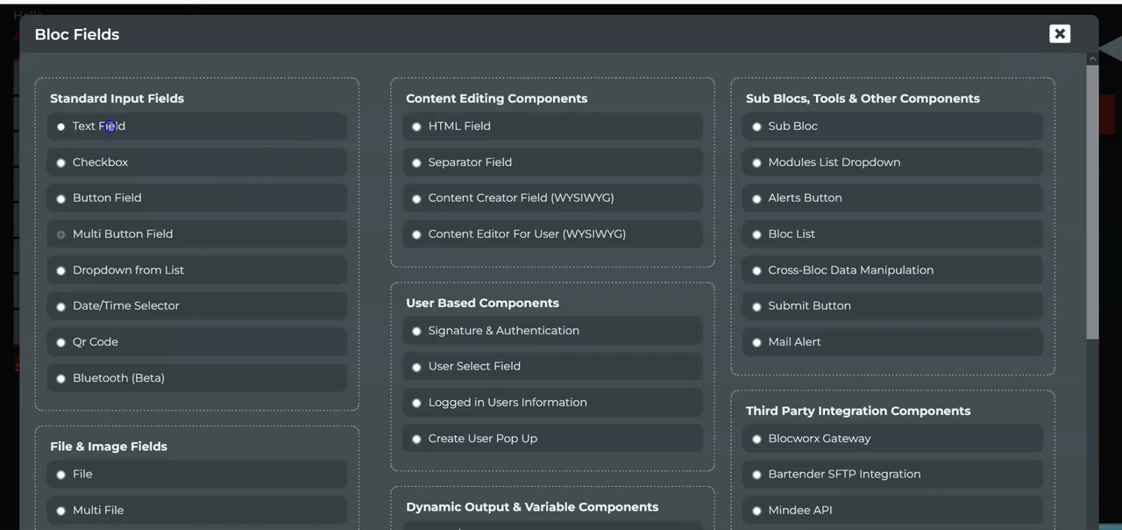
click(105, 127)
click(194, 130)
click(973, 314)
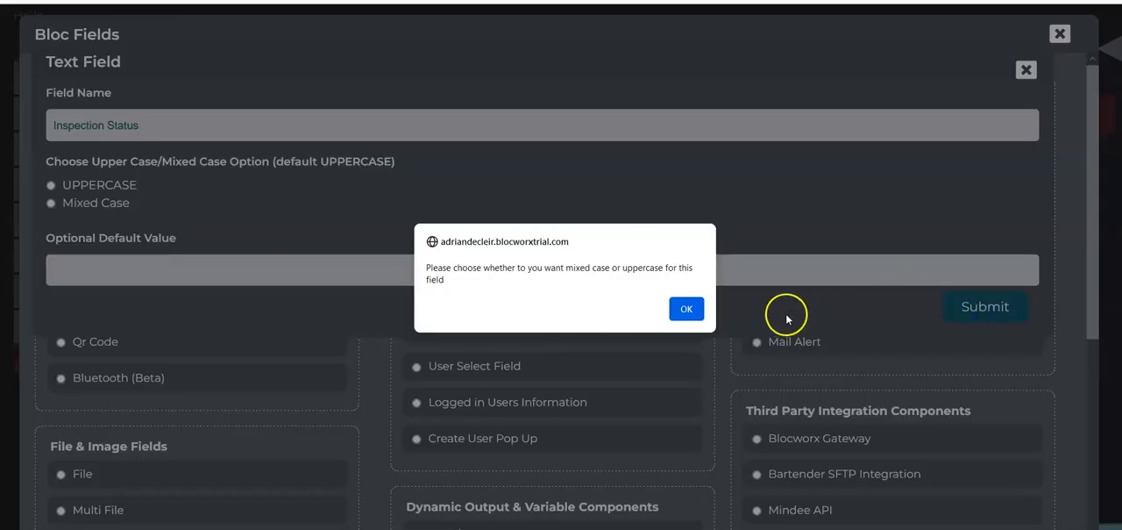
click(687, 309)
click(50, 201)
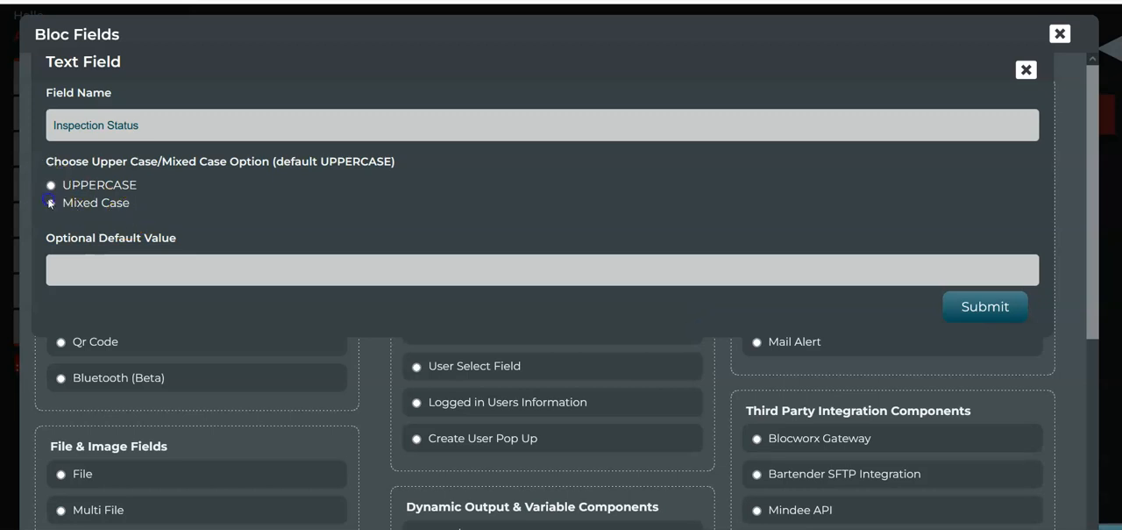
click(984, 305)
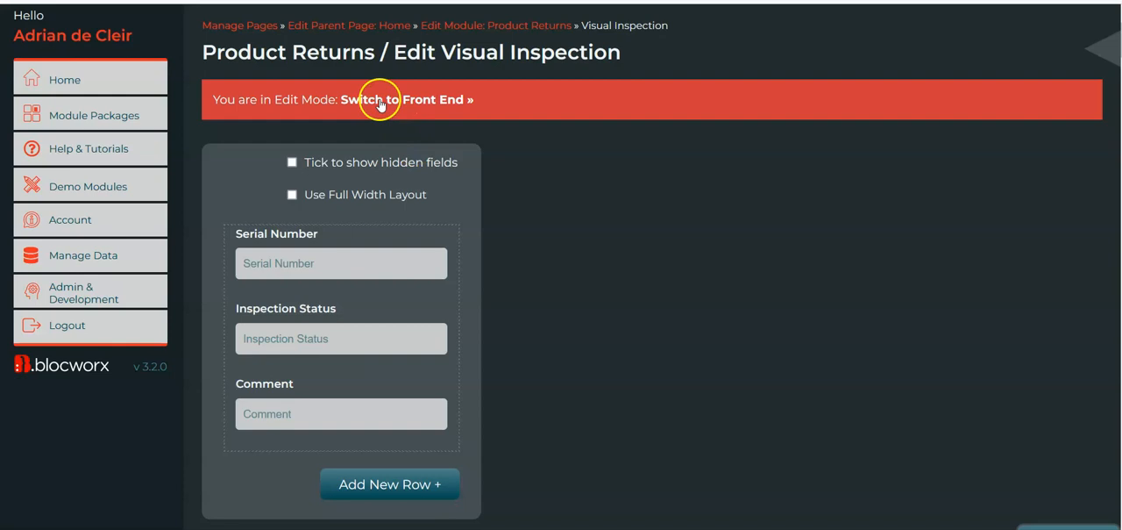
Switch to the front end and submit serial number SNTV123411BB with inspection status Pass and no comment
click(378, 101)
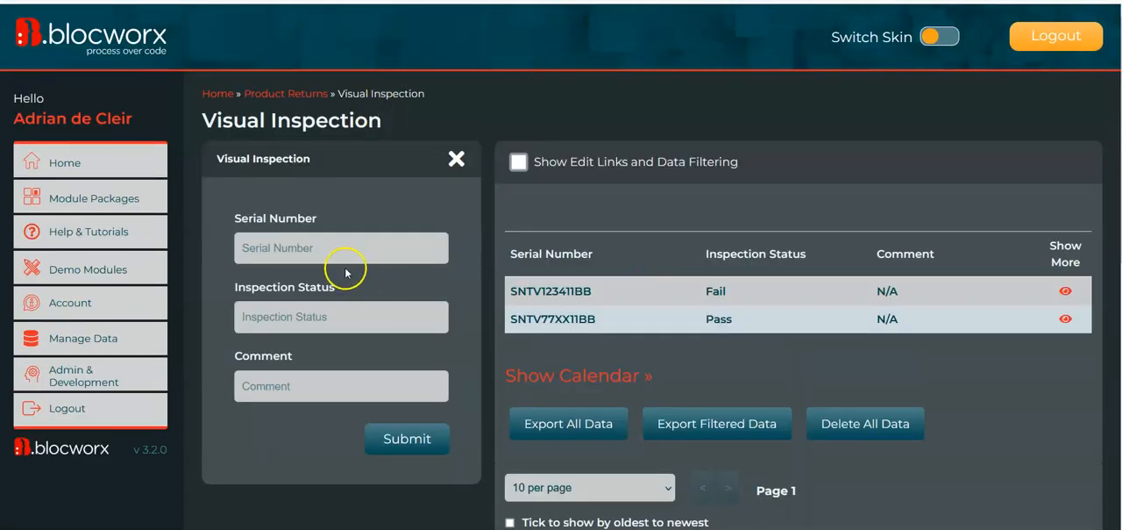
double_click(580, 290)
key(ctrl+c)
click(366, 245)
key(ctrl+v)
key(Tab)
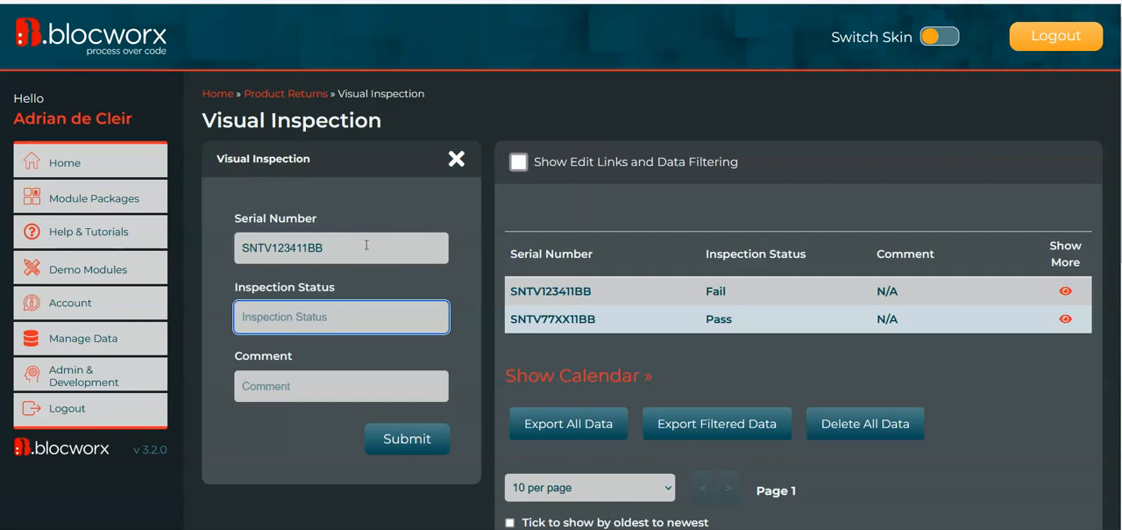
key(Tab)
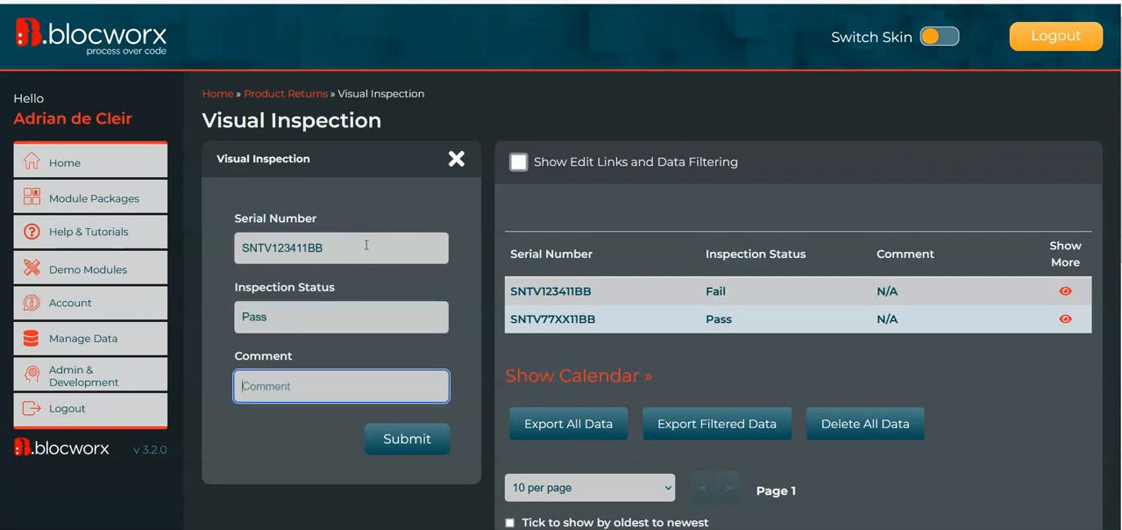
click(355, 399)
click(299, 360)
click(314, 379)
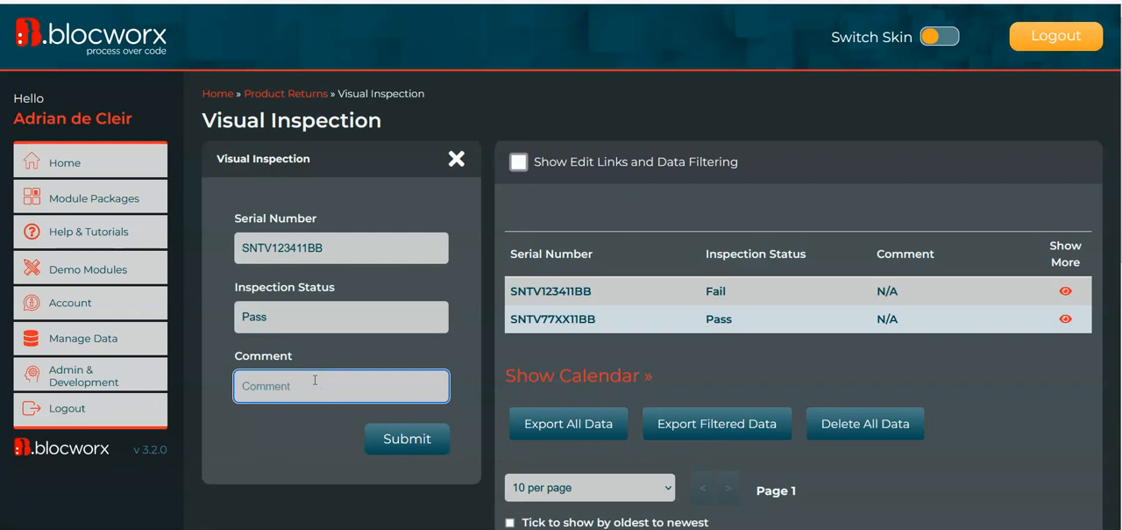
click(388, 439)
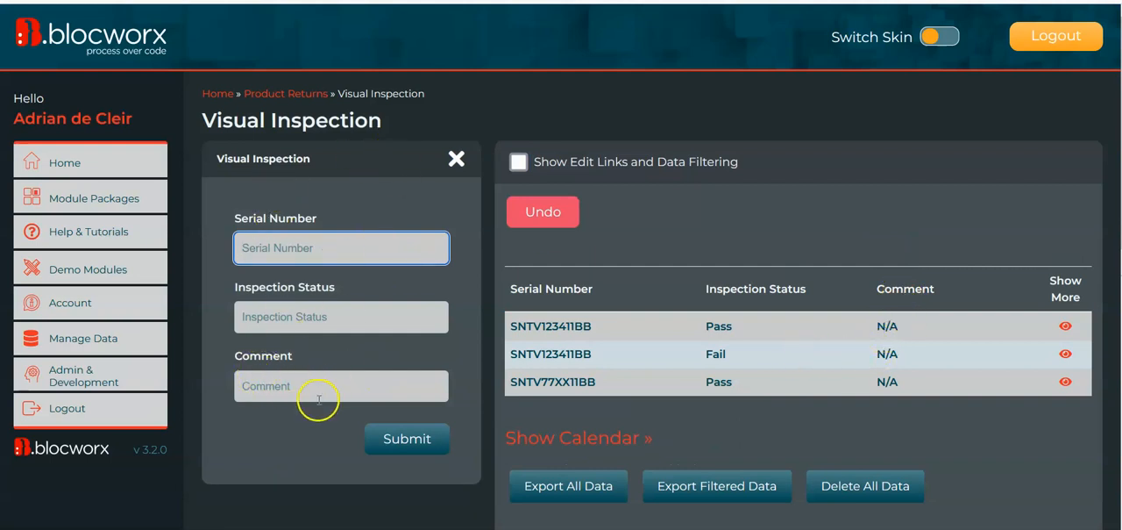
Switch Visual Inspection back to edit mode, accepting the live data warning
click(286, 396)
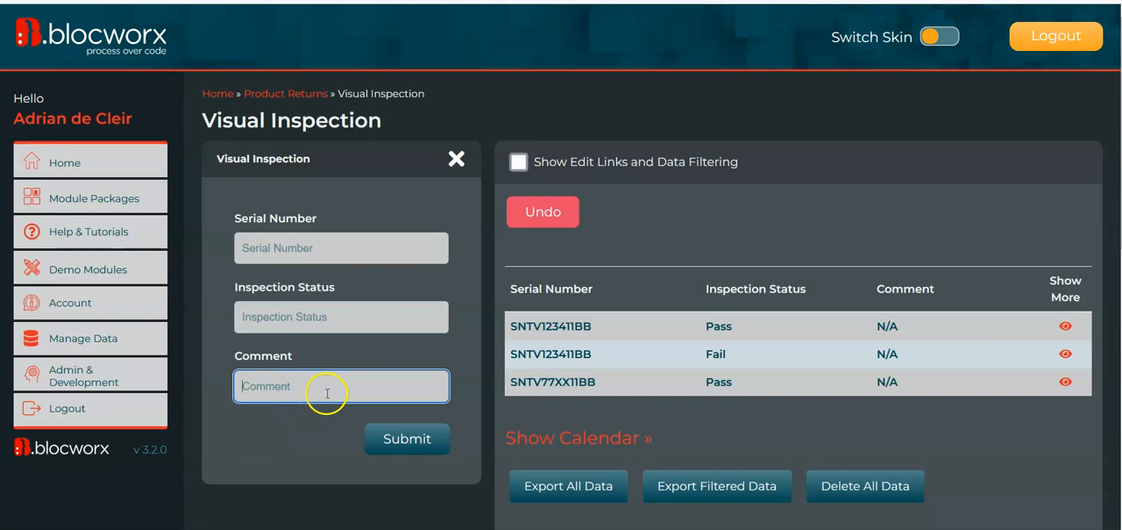
double_click(715, 354)
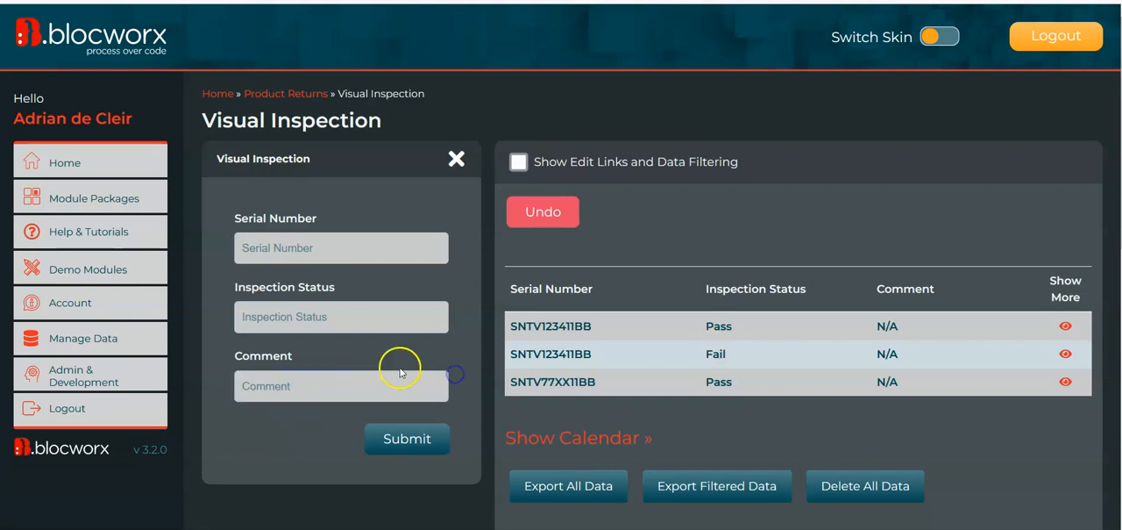
scroll(397, 403, down, 10)
click(427, 516)
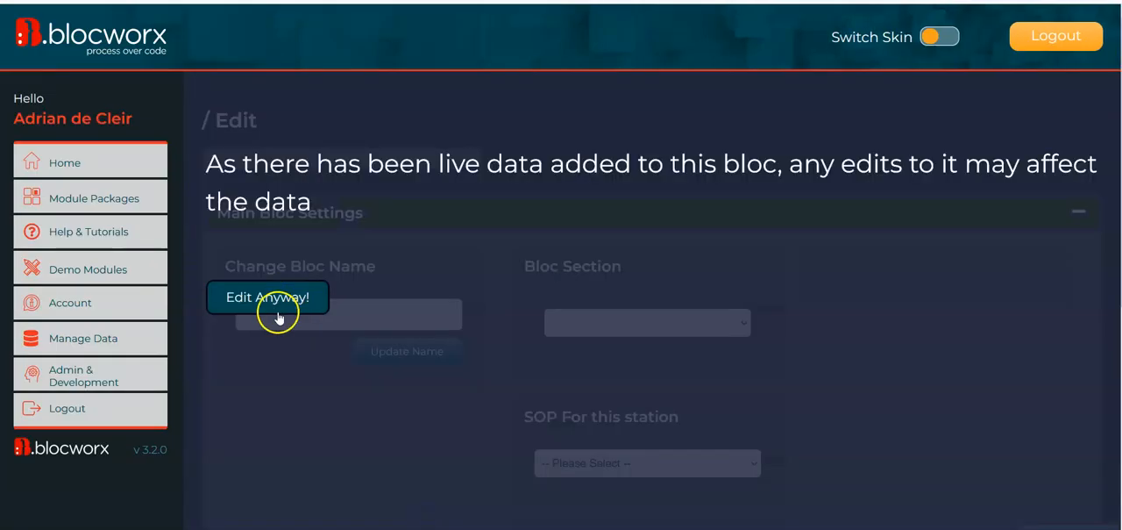
click(289, 299)
scroll(553, 311, down, 2)
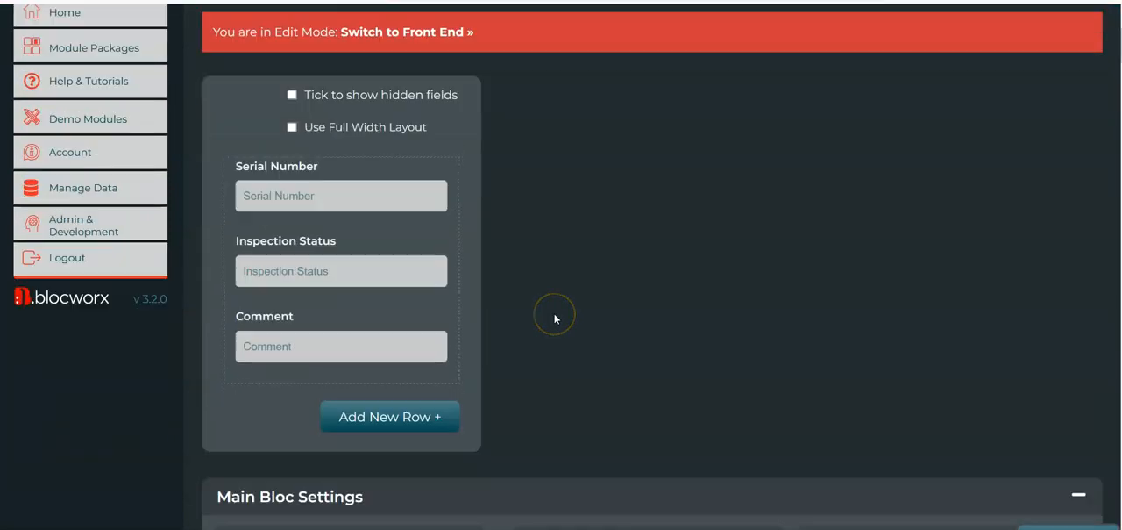
Open the Comment field's parameters and expand its Conditional Visibility settings
mouse_move(293, 323)
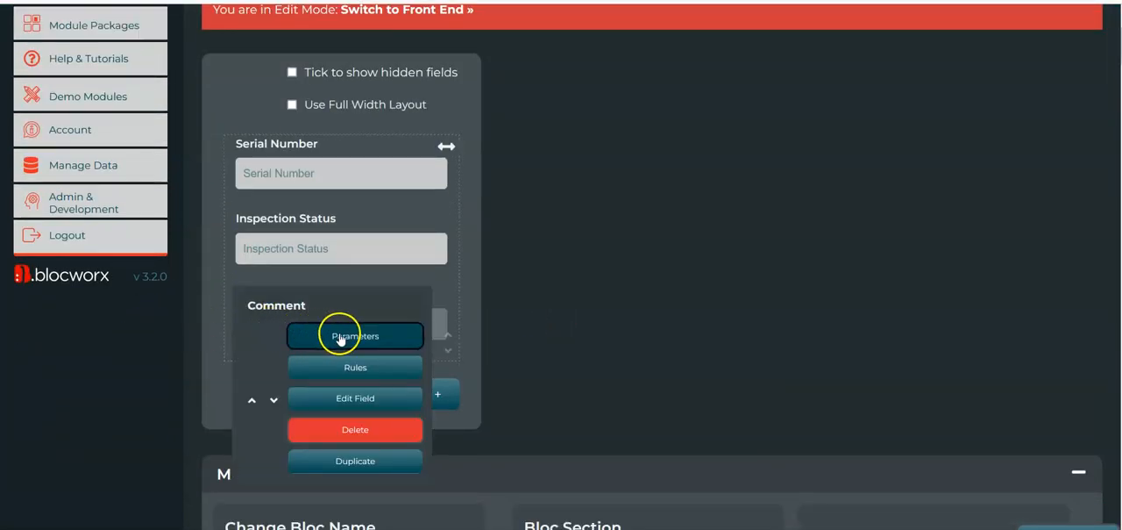
click(320, 340)
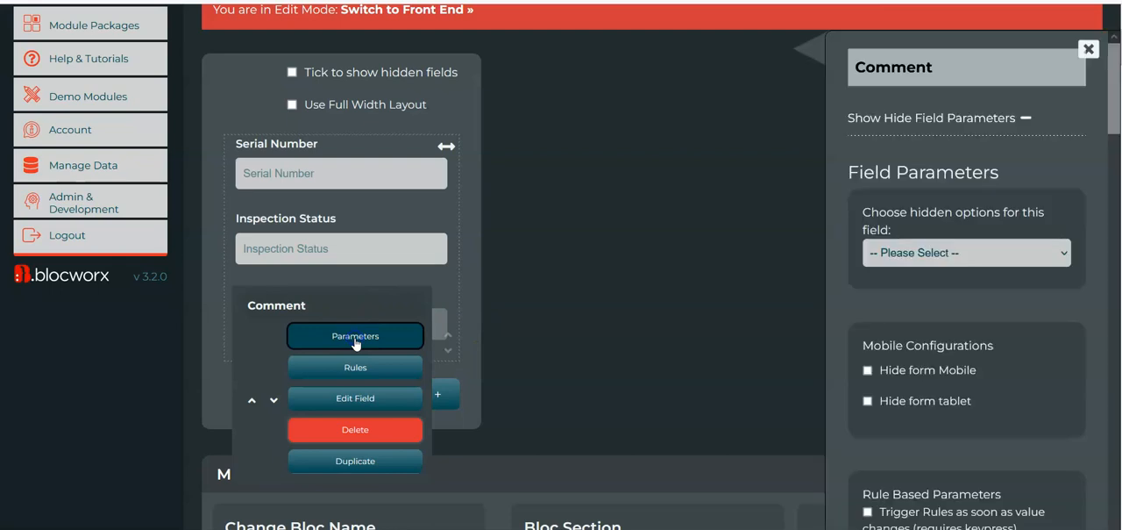
scroll(1039, 291, down, 8)
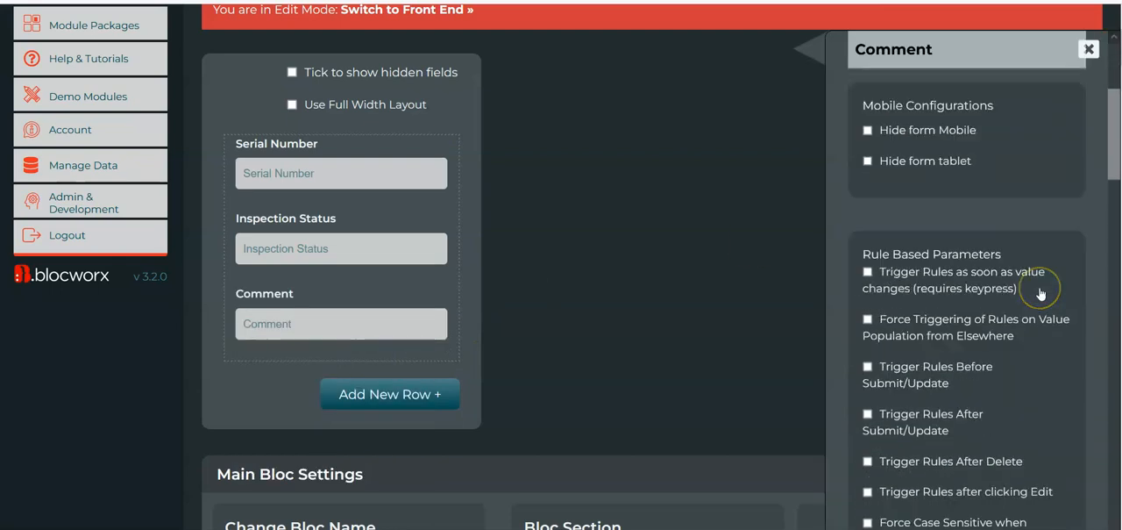
scroll(1041, 289, down, 5)
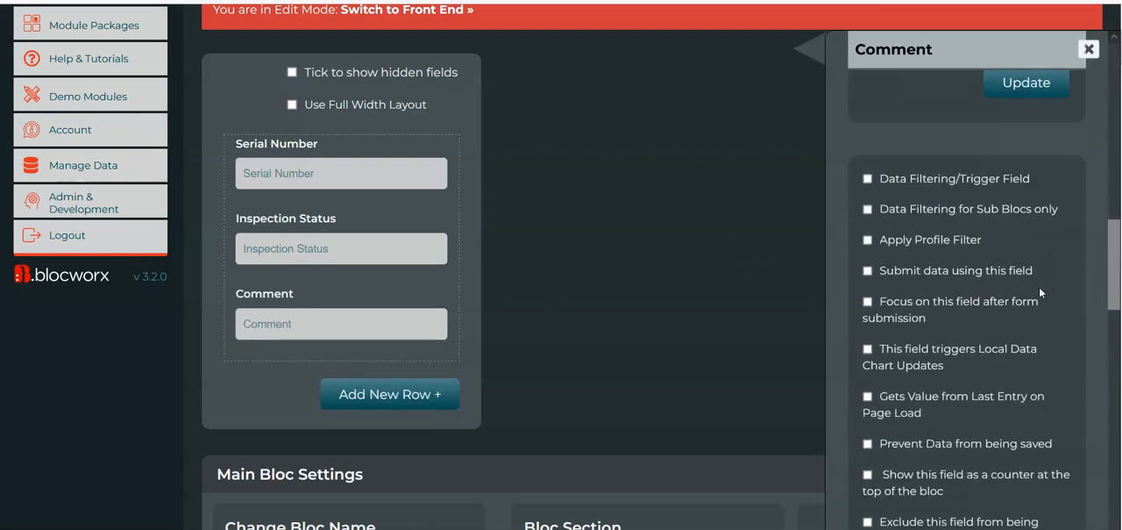
scroll(1039, 287, down, 6)
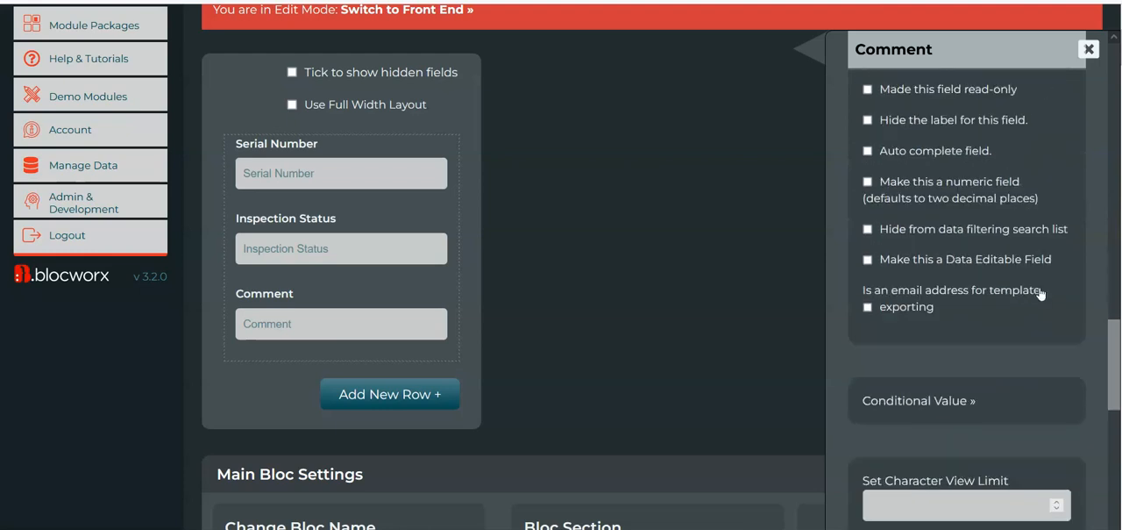
scroll(973, 263, down, 5)
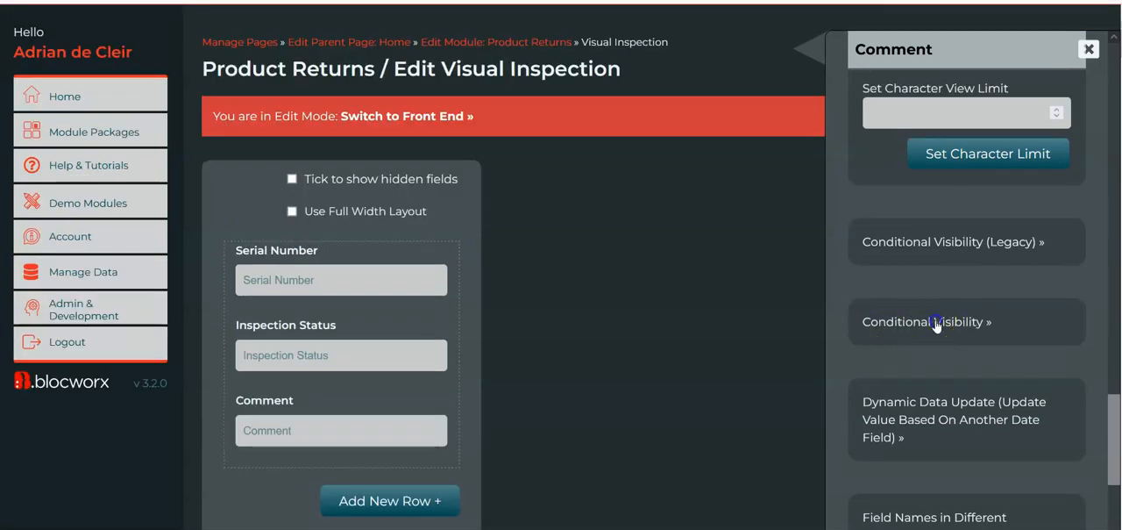
click(935, 322)
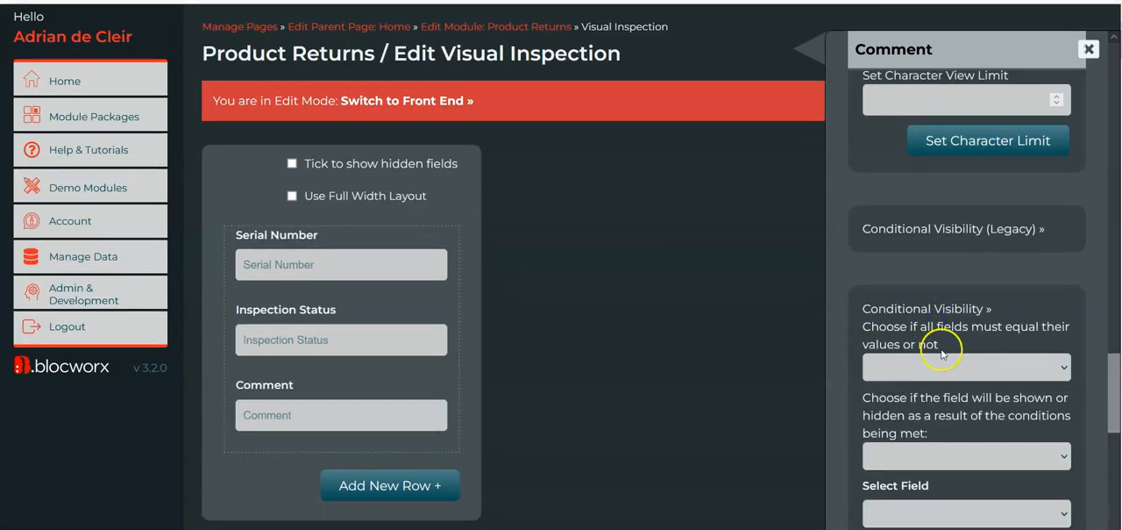
Set the Comment field's visibility to require all fields to equal their values and to show the field when met
scroll(943, 353, down, 1)
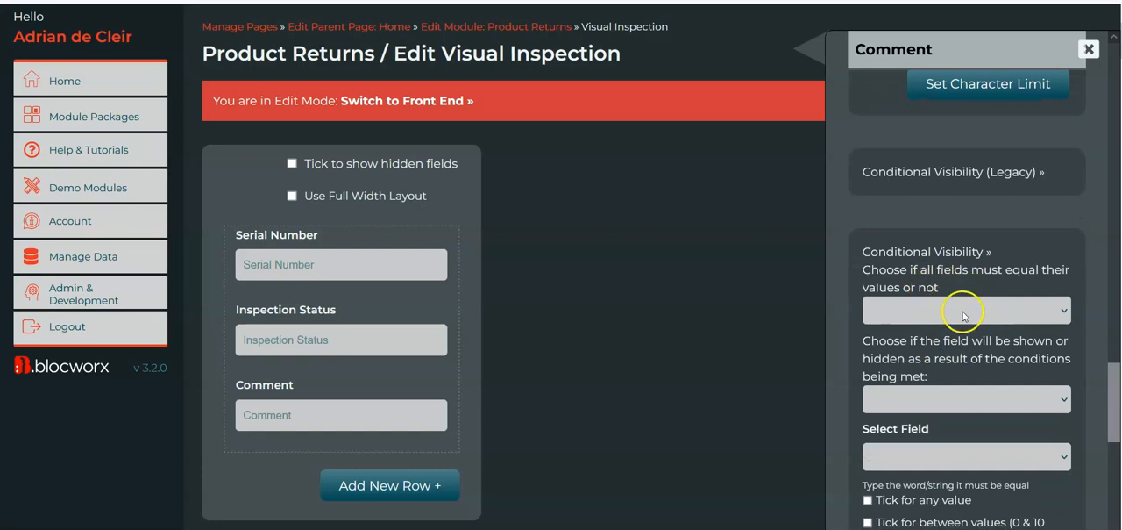
click(968, 311)
click(968, 351)
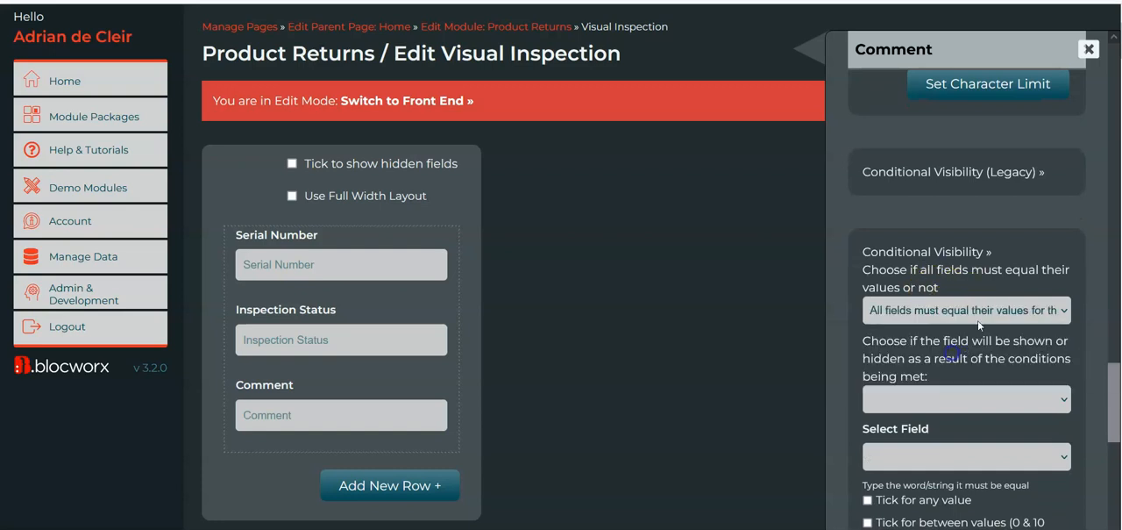
scroll(1001, 355, down, 1)
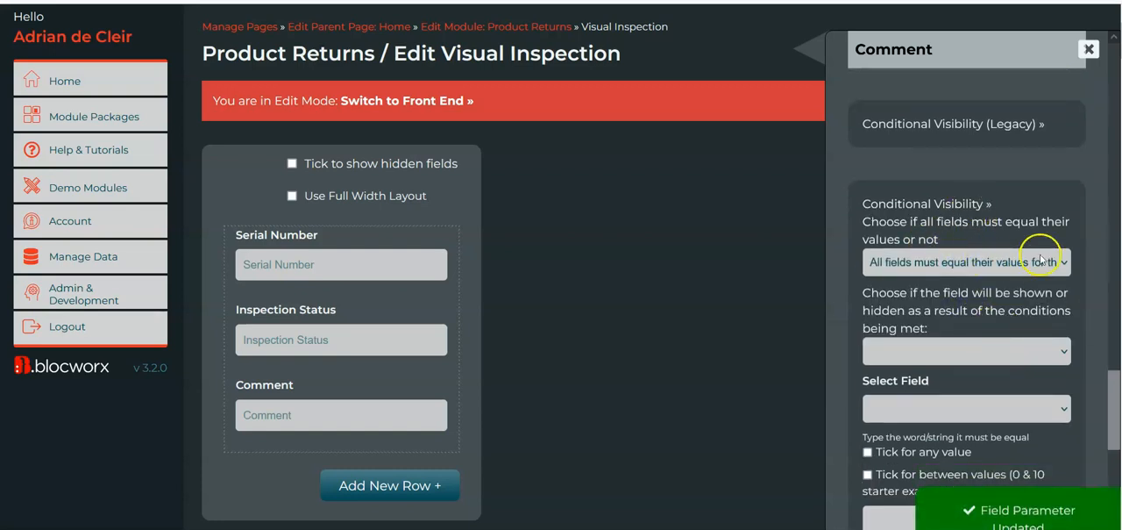
click(946, 351)
click(945, 399)
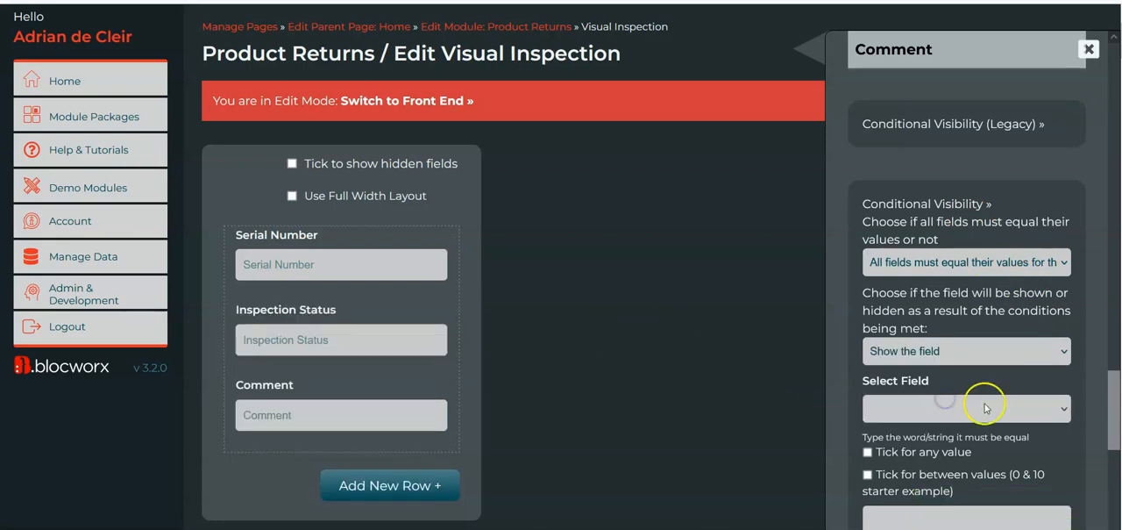
Add a visibility condition for the Comment field requiring Inspection Status to equal Fail
scroll(965, 299, down, 3)
click(940, 289)
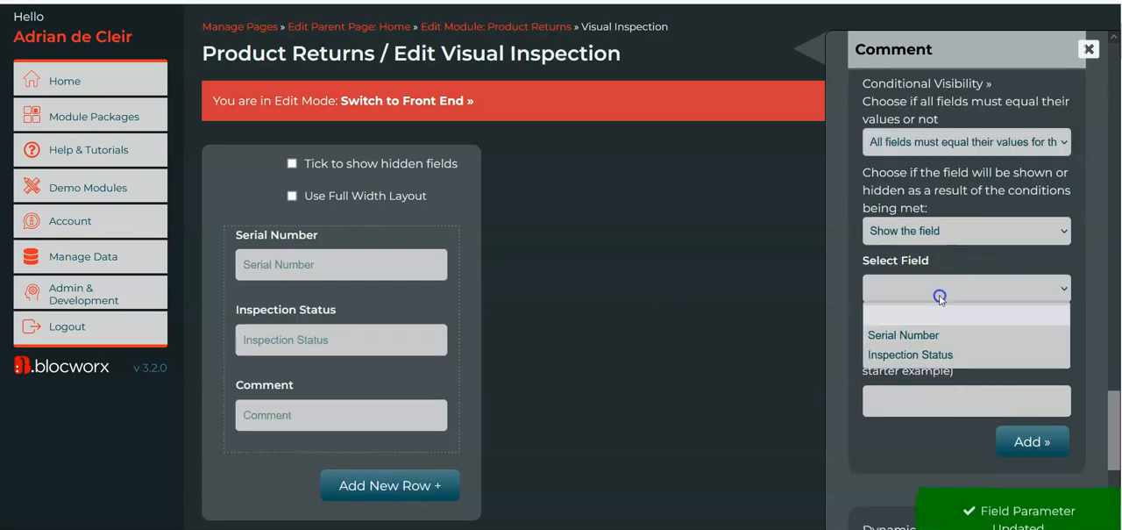
click(930, 355)
click(935, 399)
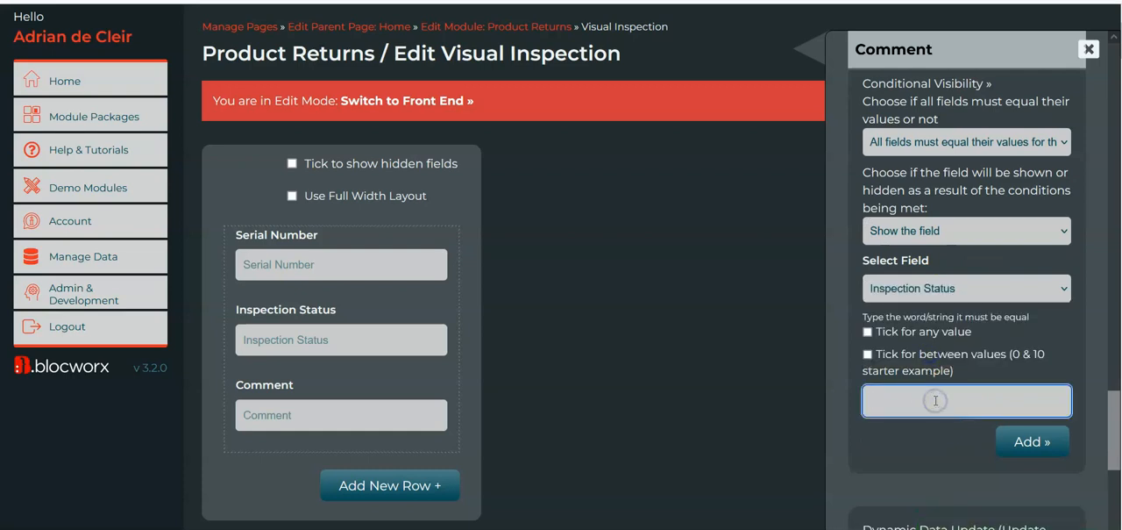
click(1017, 441)
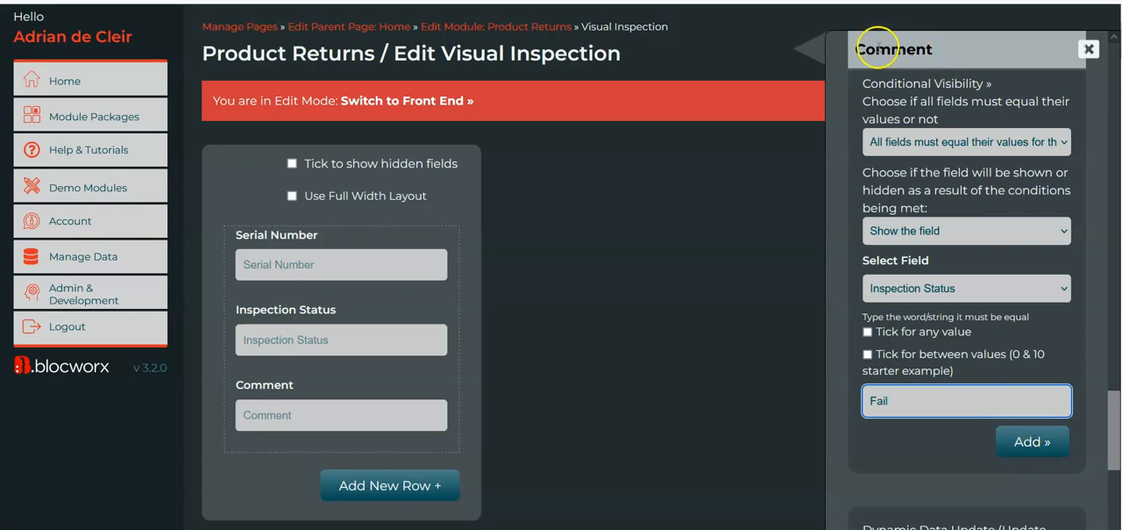
Save the Comment field's visibility condition that Inspection Status must equal Fail, and switch Visual Inspection to the front end
click(1032, 441)
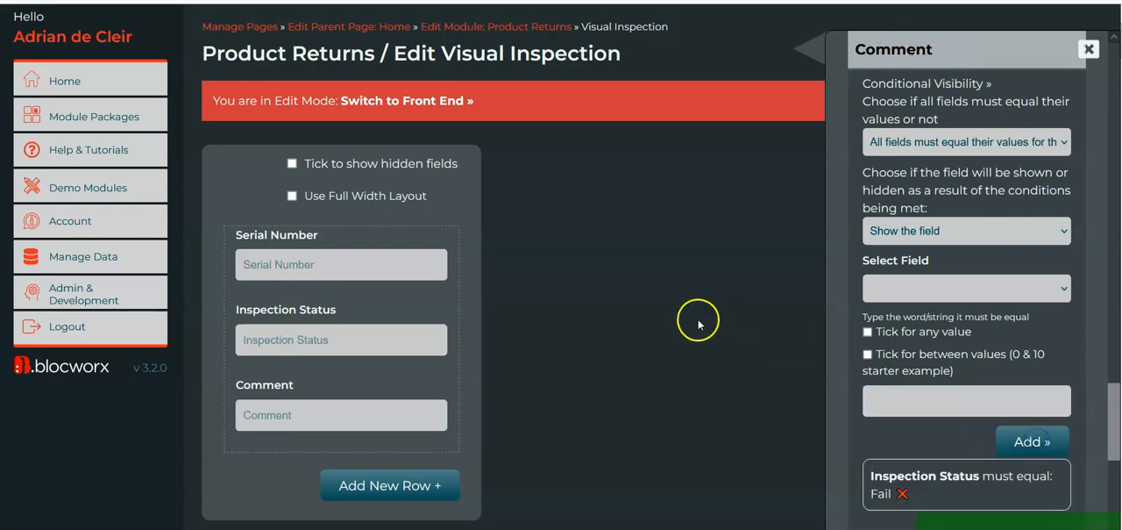
scroll(699, 324, up, 1)
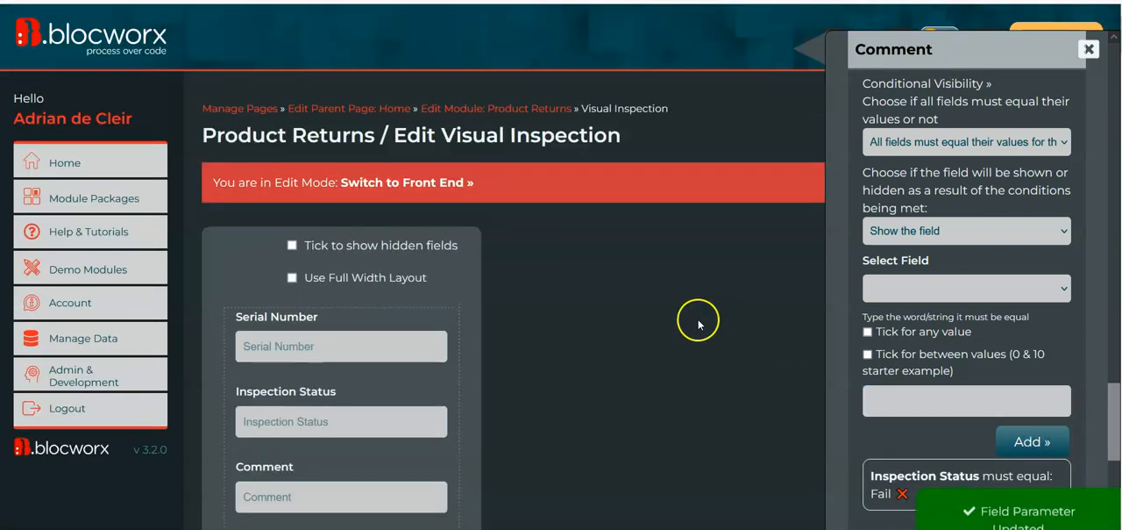
click(415, 193)
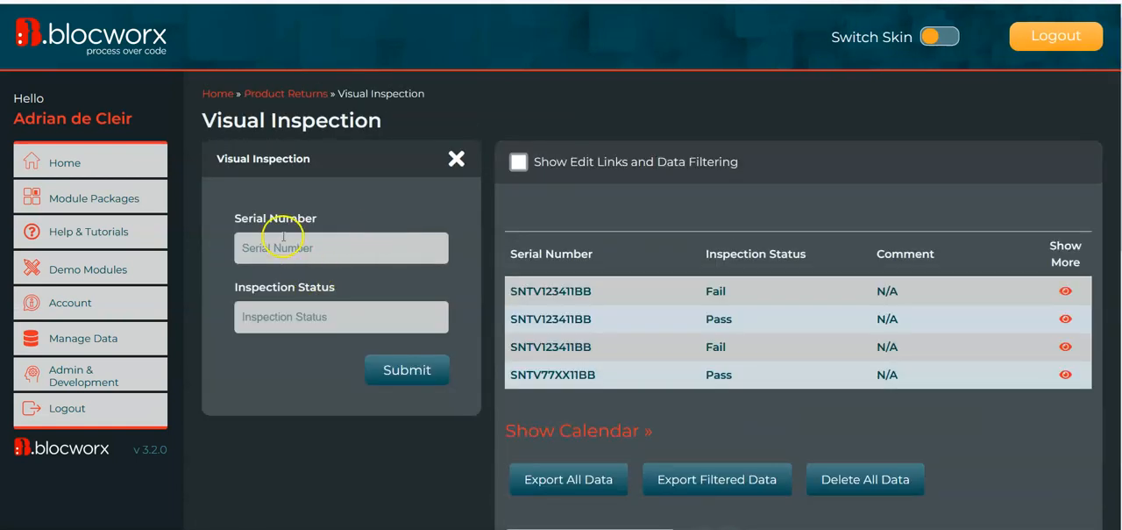
Fill the Visual Inspection form with serial number SNTV123411BB and Inspection Status Pass to test the Comment field's visibility
double_click(548, 297)
key(ctrl+c)
click(397, 242)
key(ctrl+v)
key(Tab)
text(Pass)
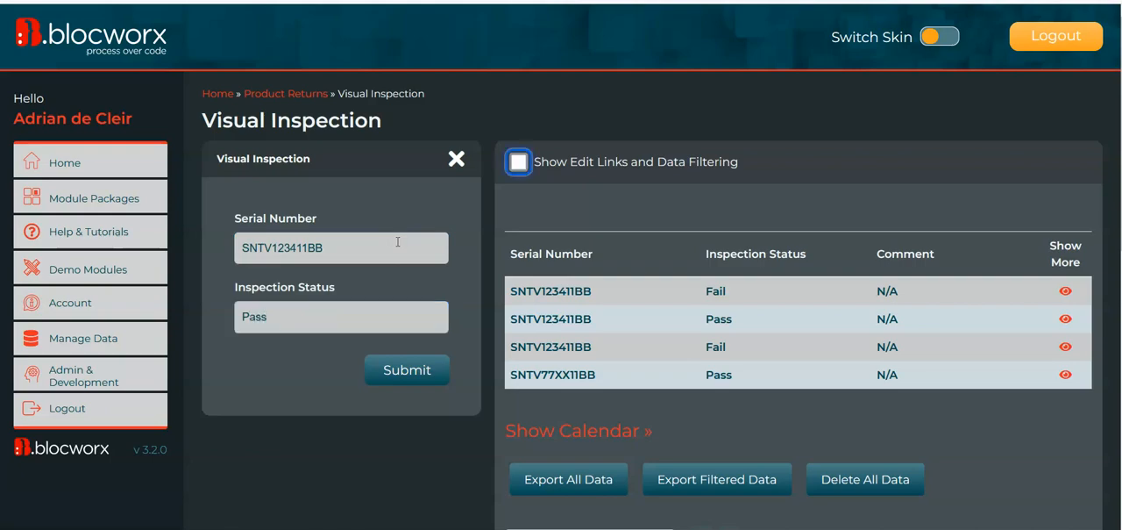
key(Return)
Enter Fail as the Inspection Status to test whether the Comment field is shown
click(349, 247)
key(Tab)
text(Fail)
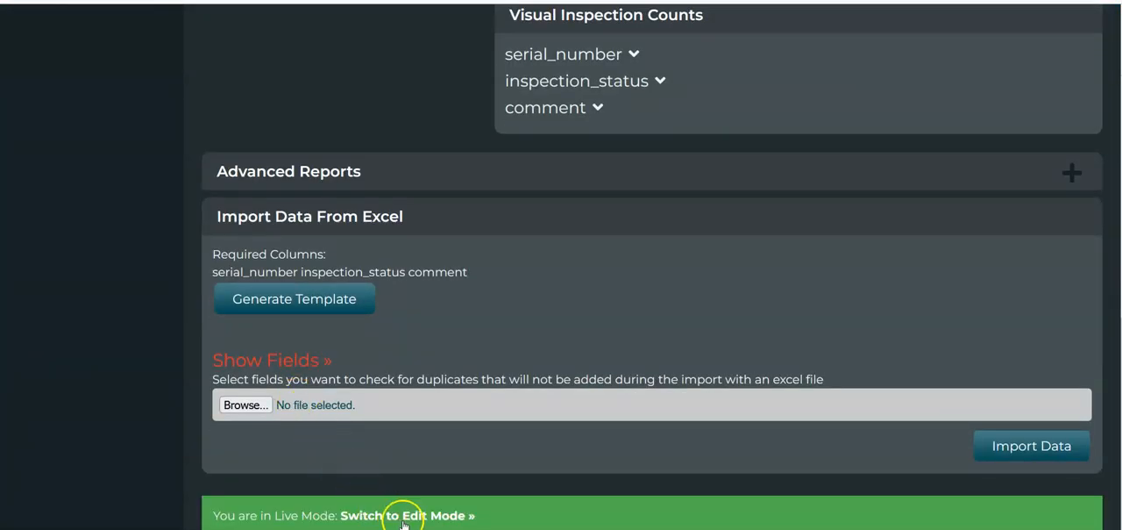
Switch Visual Inspection back to edit mode, accepting the live data warning, and show its hidden fields
click(386, 517)
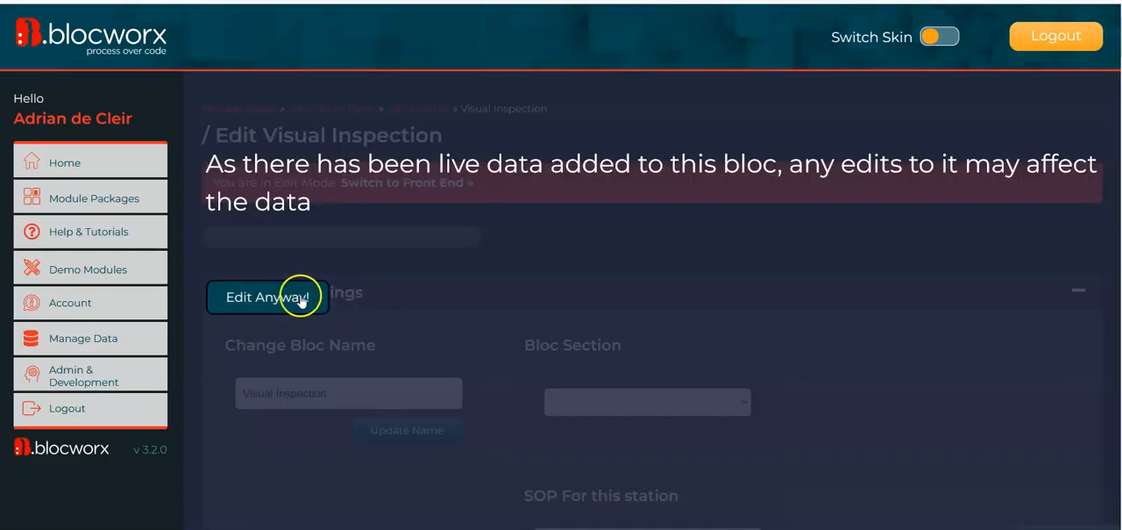
scroll(523, 305, down, 2)
scroll(502, 133, up, 1)
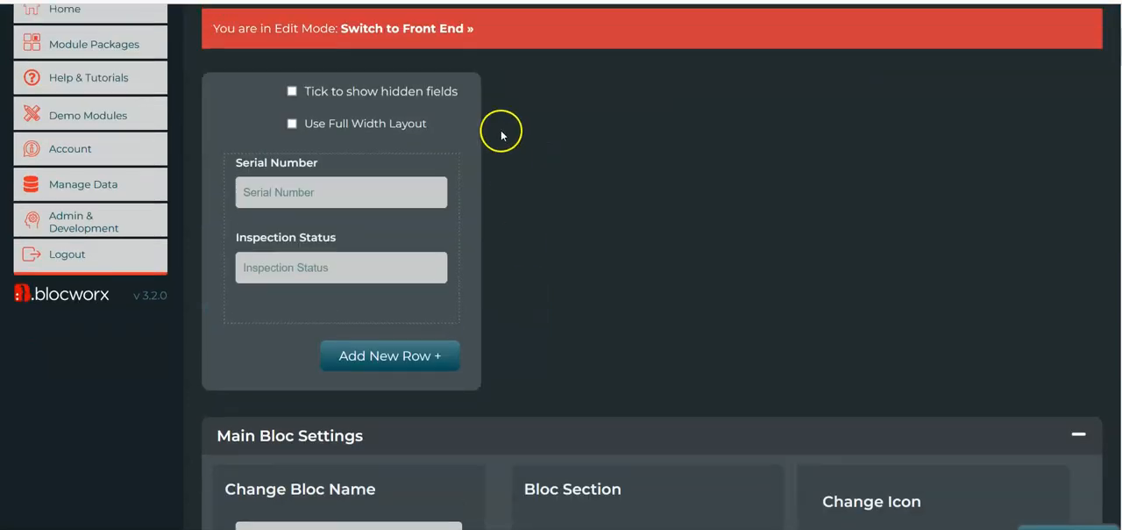
scroll(204, 316, up, 1)
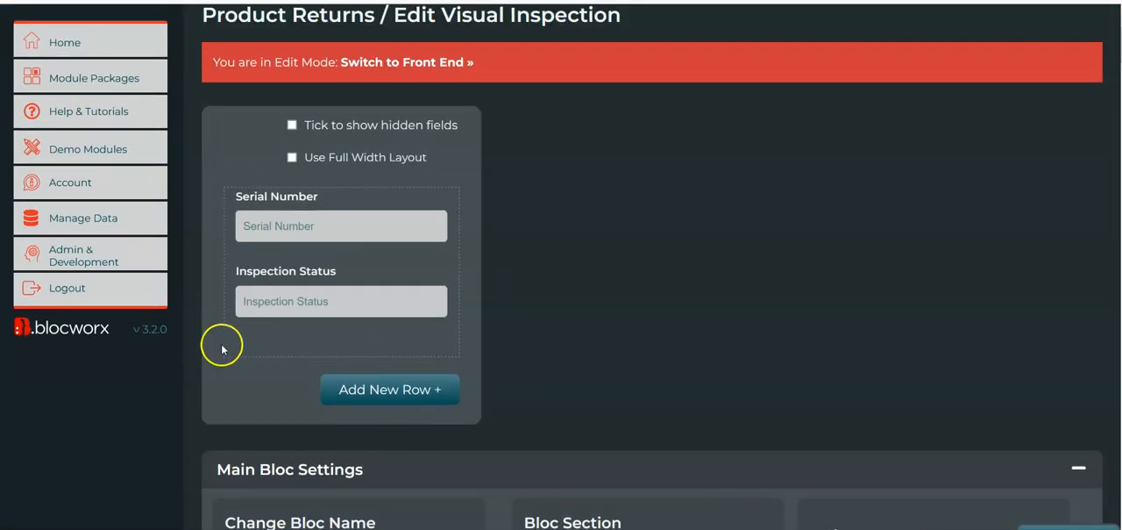
mouse_move(248, 328)
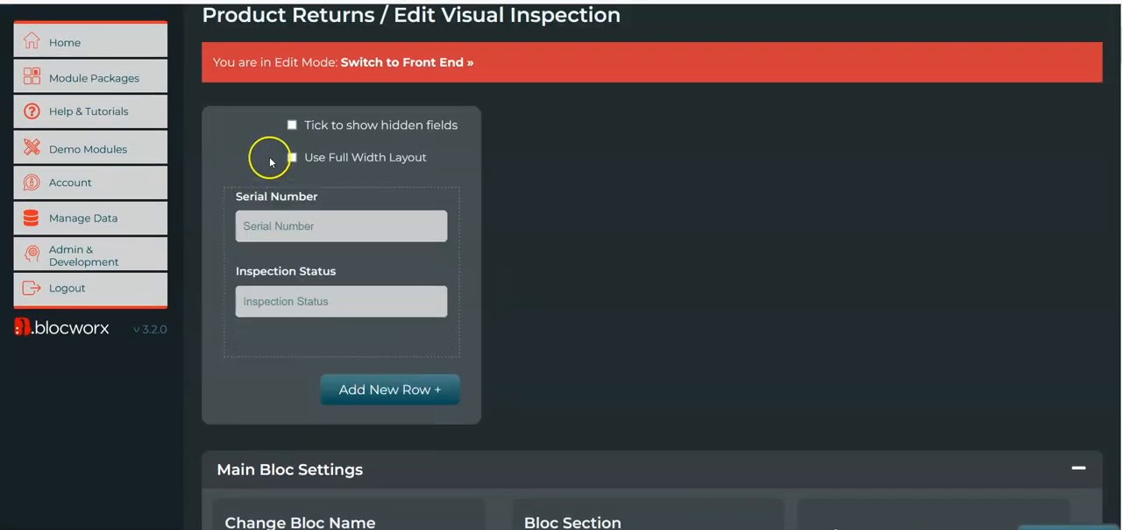
click(292, 128)
scroll(579, 233, down, 1)
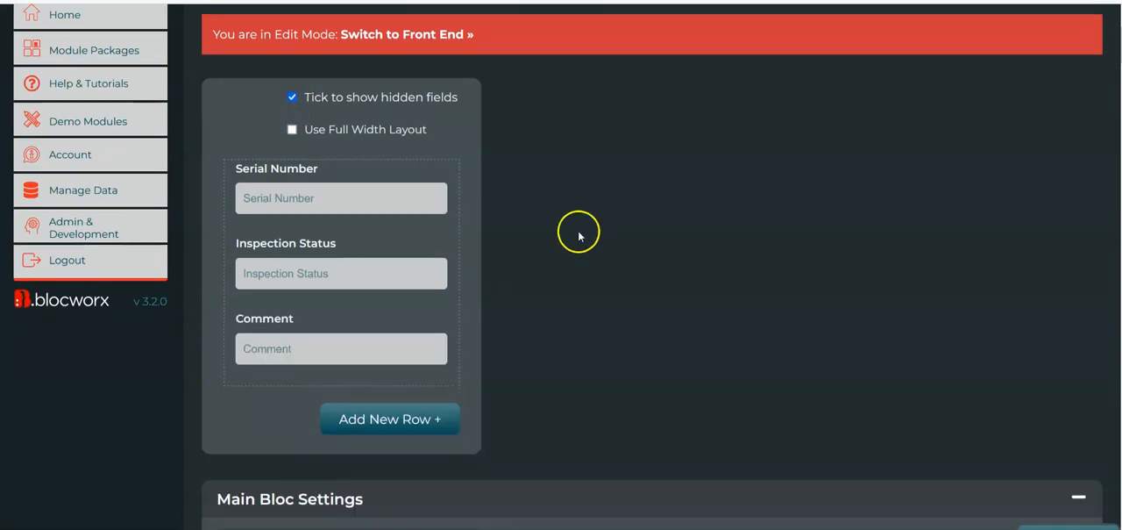
Open the Comment field's parameters and go to its Conditional Visibility settings
mouse_move(289, 346)
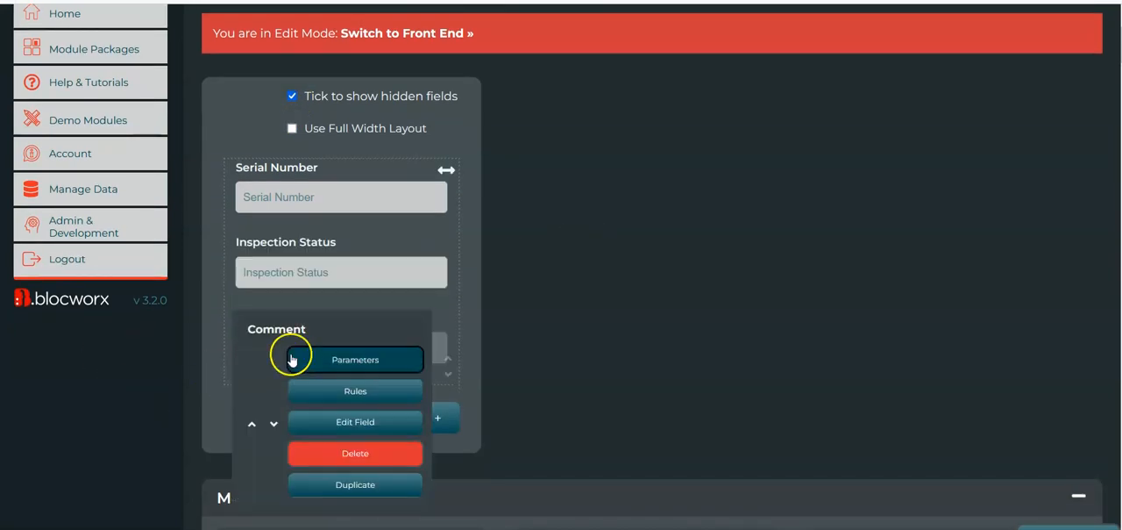
click(386, 360)
scroll(1102, 359, down, 8)
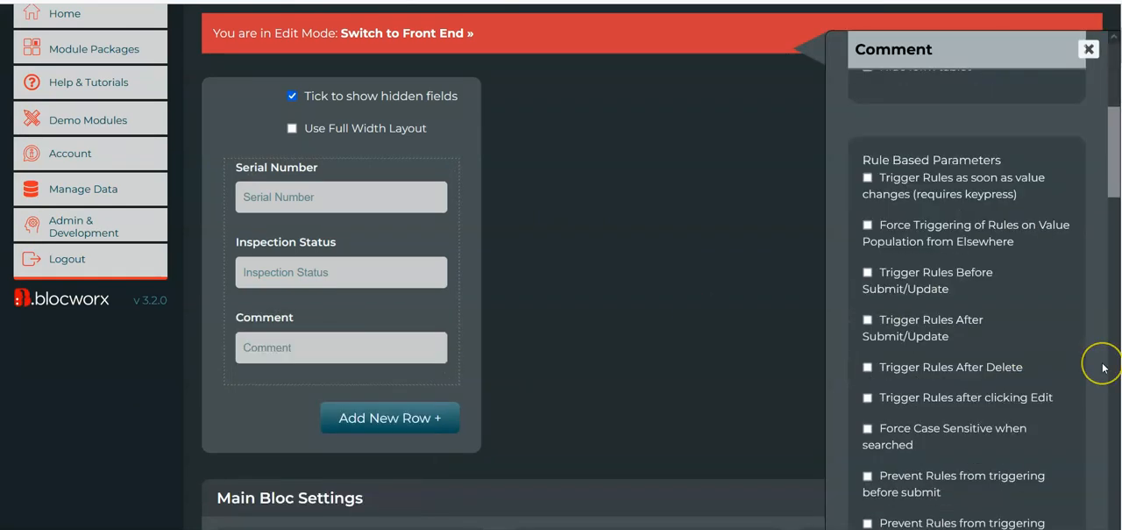
scroll(1102, 367, down, 15)
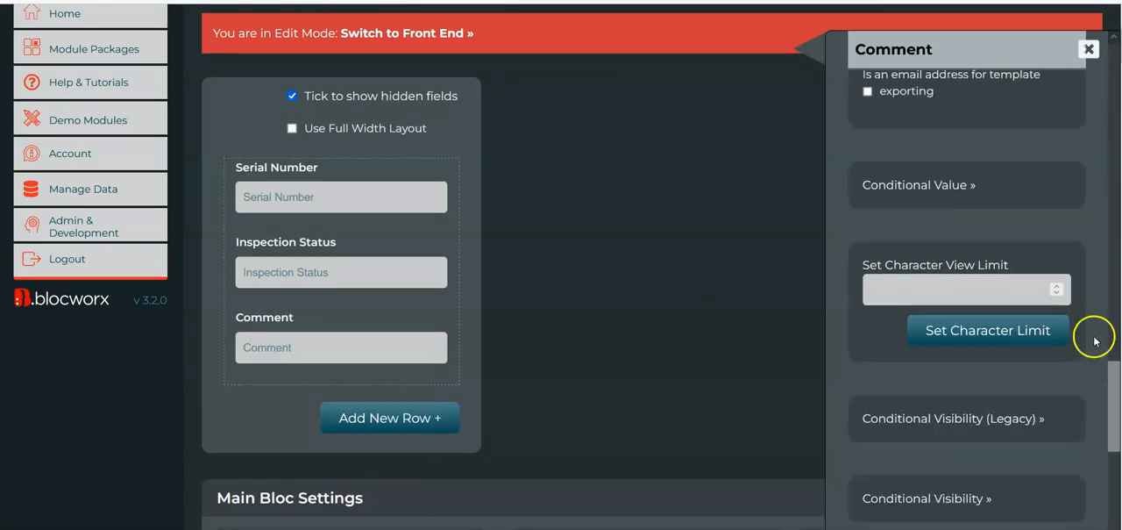
click(968, 345)
scroll(1009, 332, down, 4)
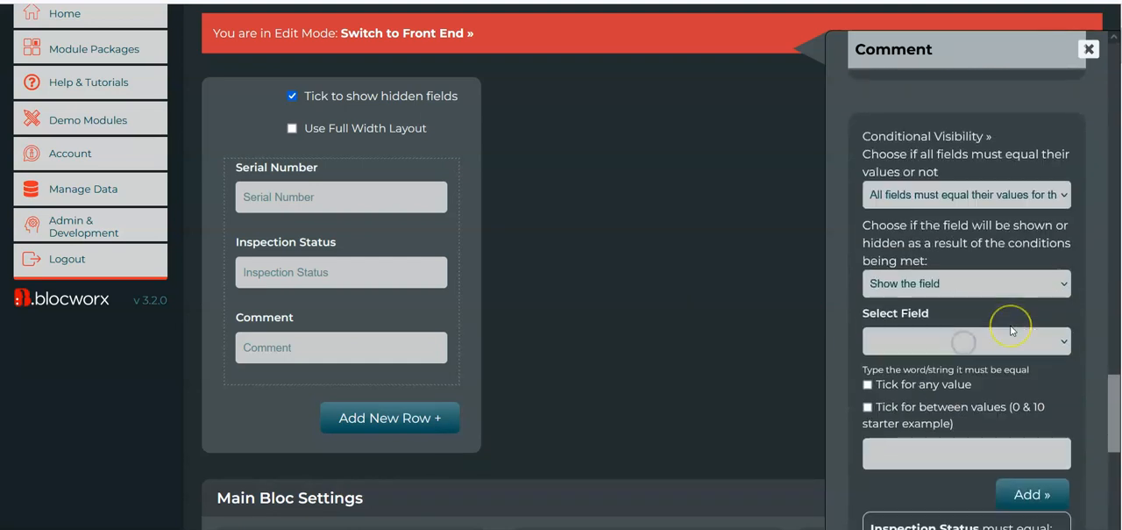
scroll(1011, 329, down, 1)
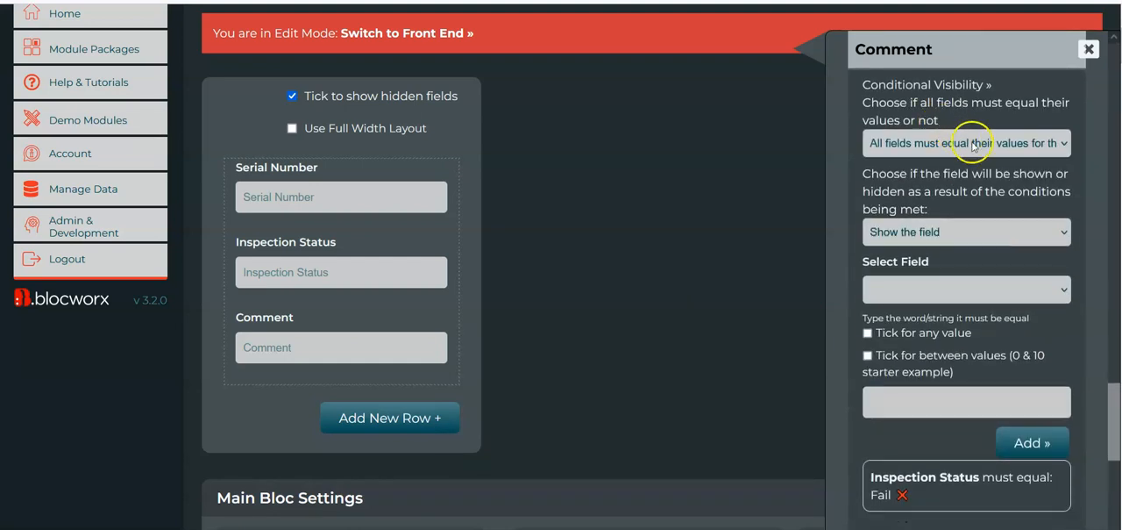
scroll(986, 149, up, 1)
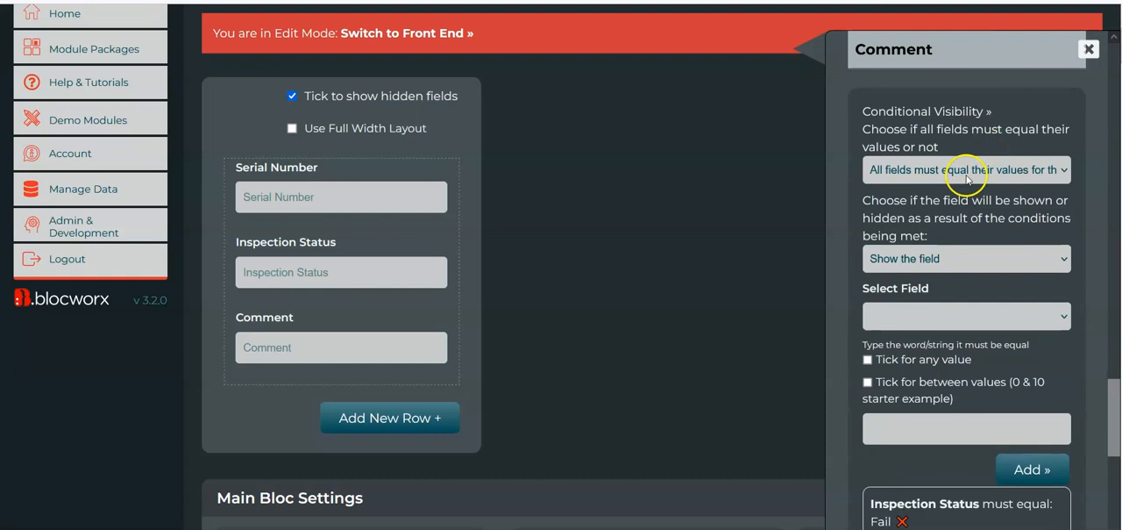
Examine the choices for whether all fields must equal their values, keeping the all-fields option
click(968, 170)
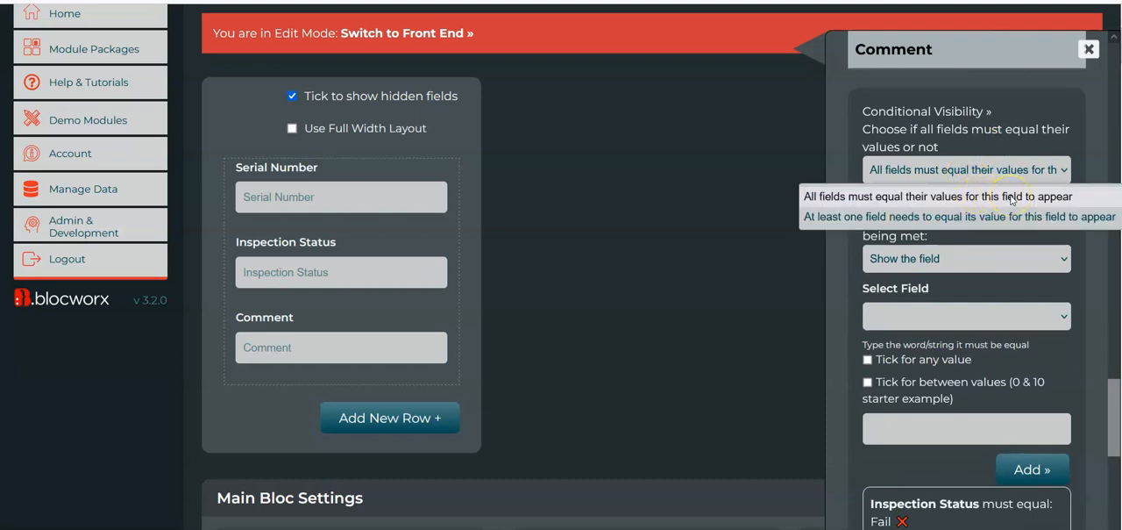
click(935, 196)
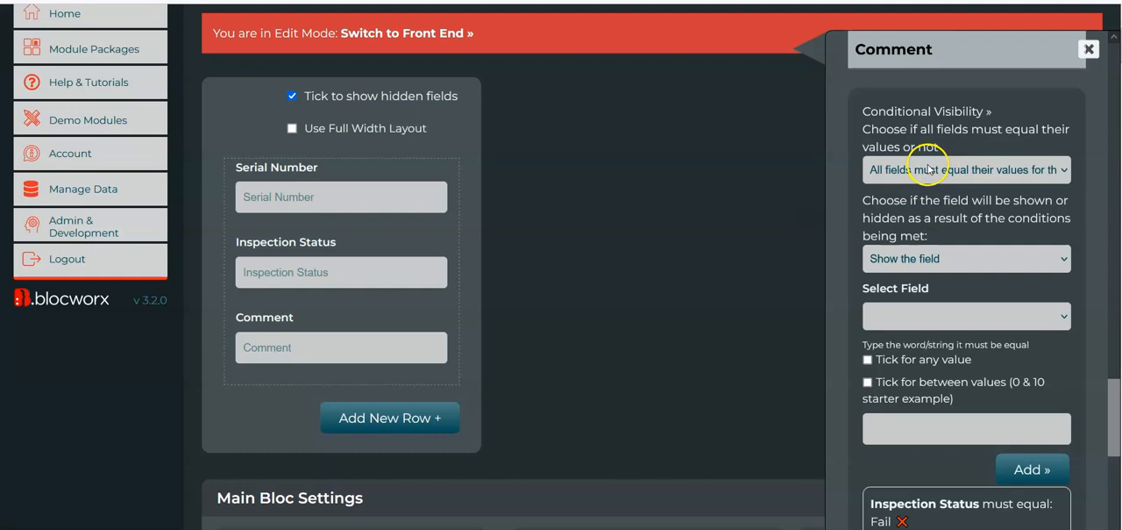
click(925, 171)
click(952, 175)
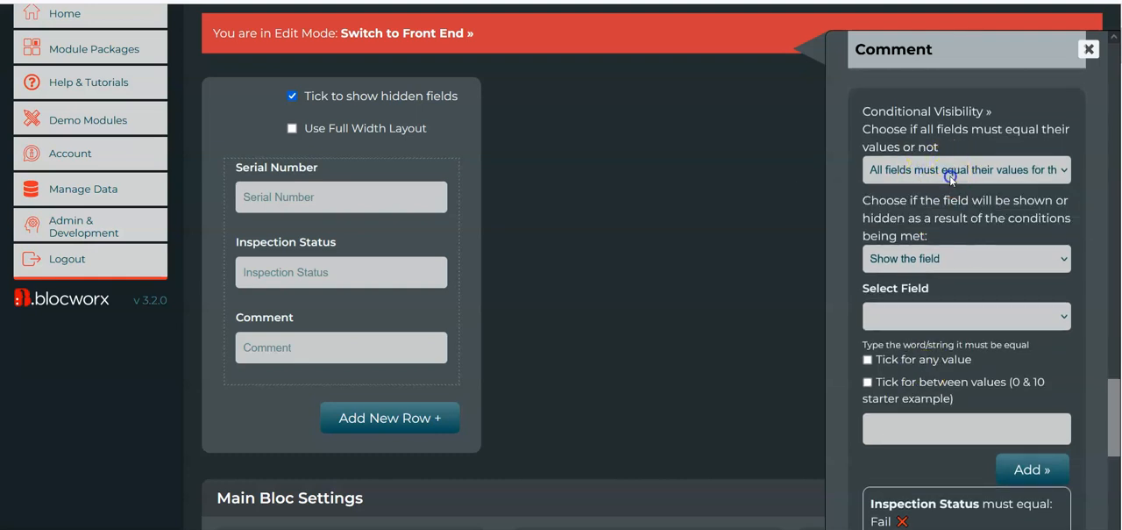
Add a mixed-case text field named "I want to add a comment" and place it directly above Comment
scroll(546, 312, down, 1)
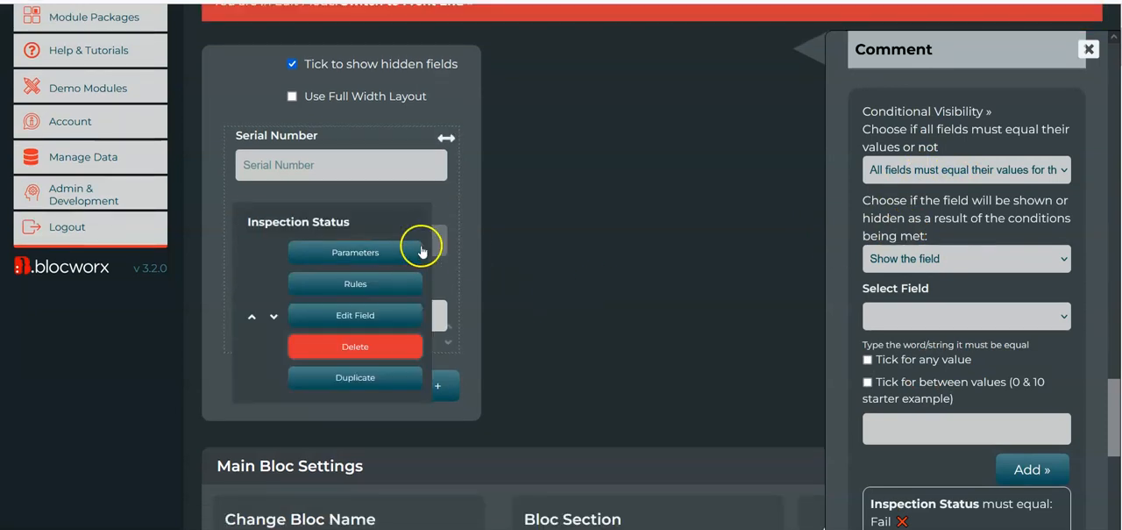
mouse_move(431, 215)
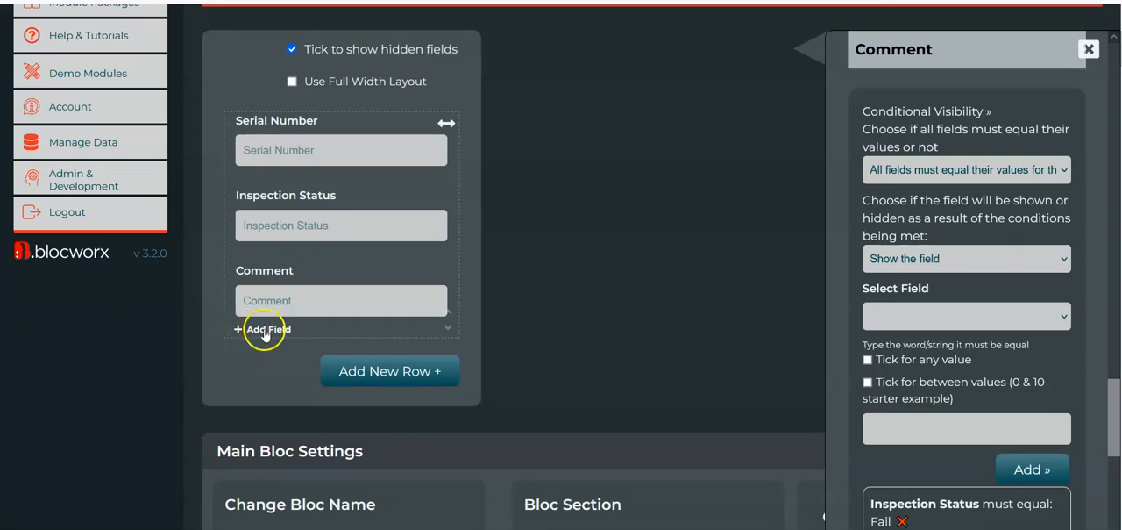
click(263, 332)
click(247, 123)
click(456, 122)
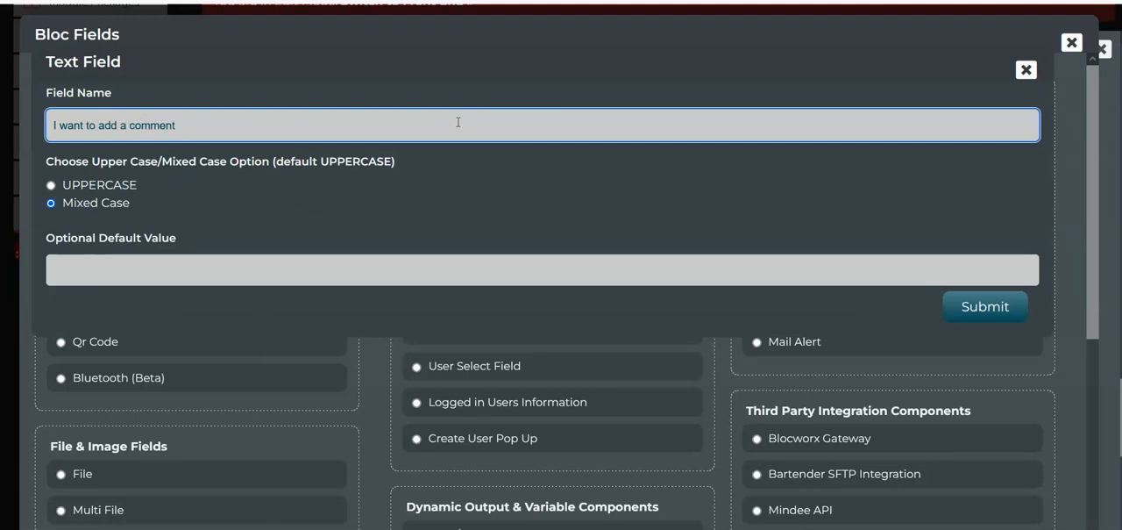
click(1000, 300)
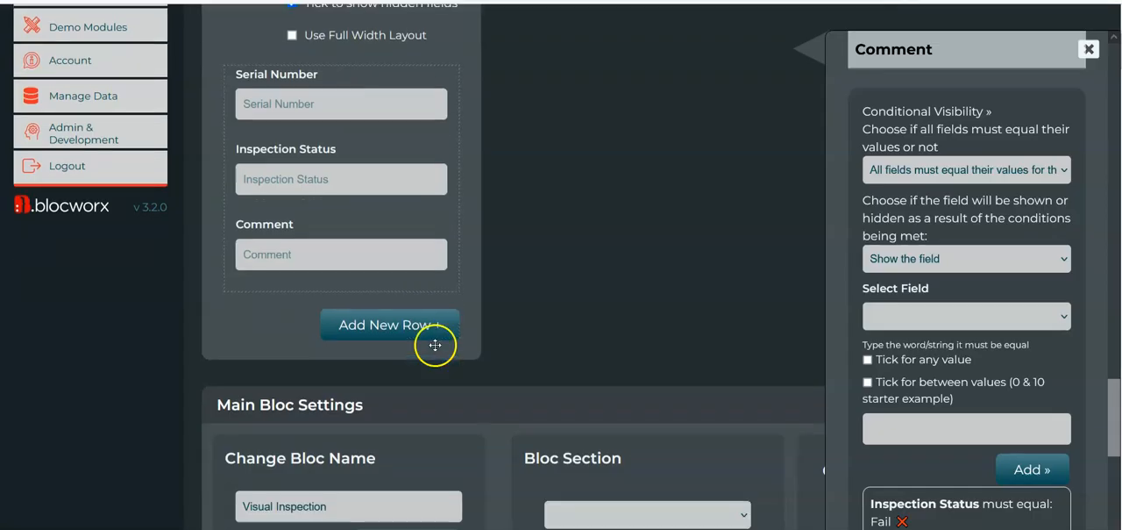
mouse_move(263, 318)
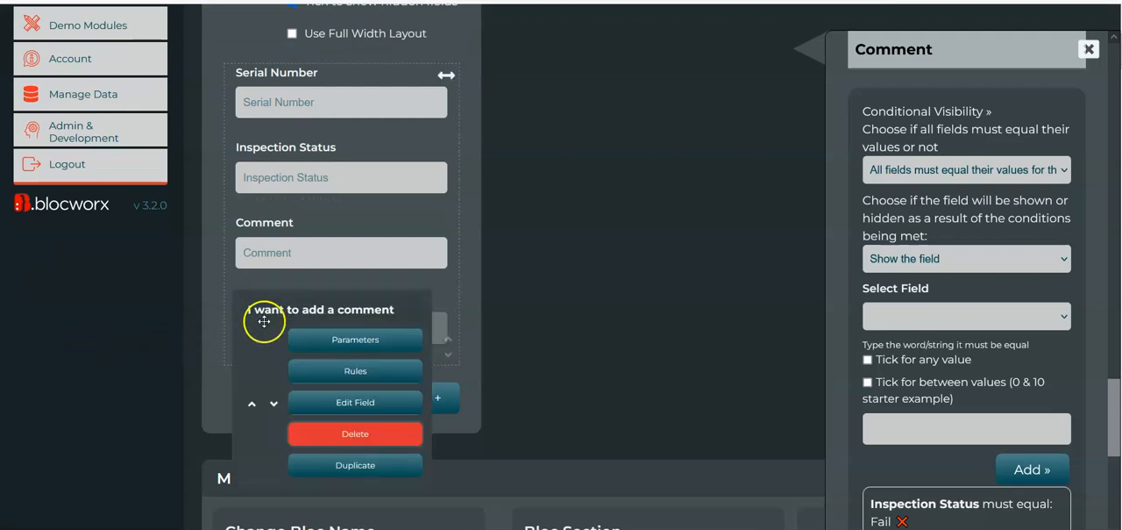
click(249, 404)
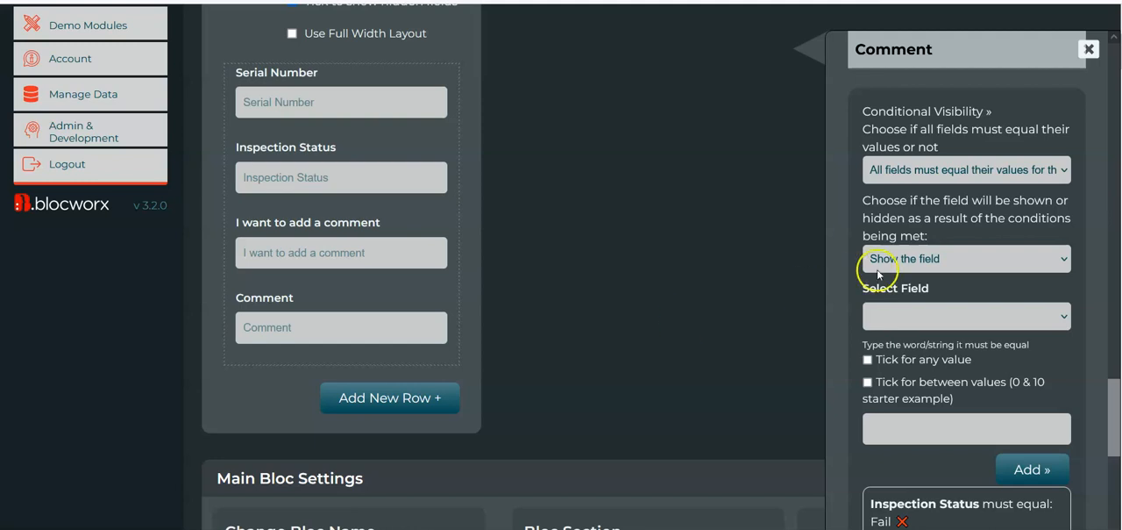
Set the Comment field's visibility to require at least one field to equal its value
scroll(908, 360, down, 1)
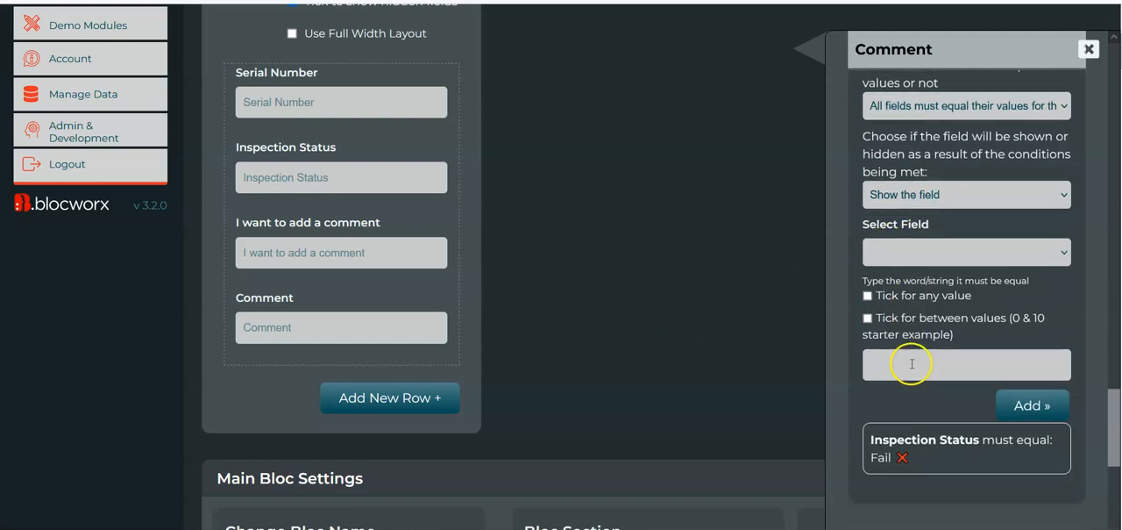
scroll(933, 142, up, 1)
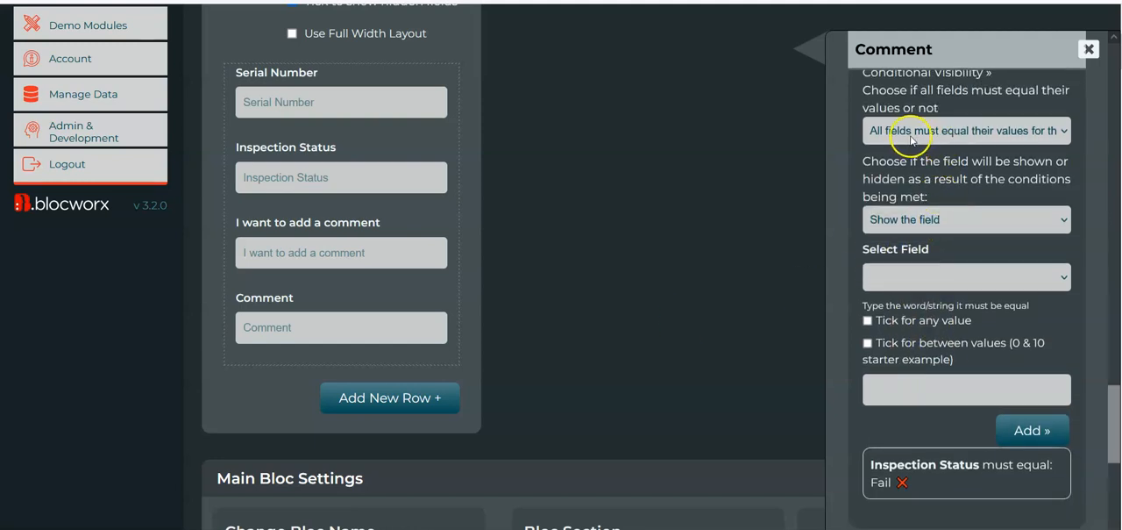
click(912, 141)
click(907, 188)
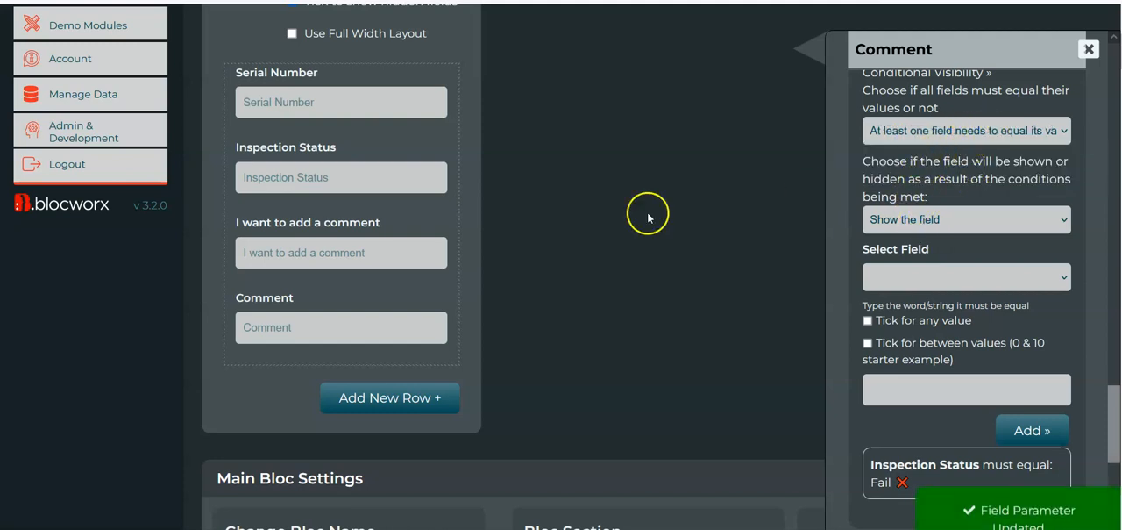
Examine the show and hide choices for the Comment field's visibility, keeping Show the field
scroll(672, 257, up, 1)
click(903, 219)
click(922, 220)
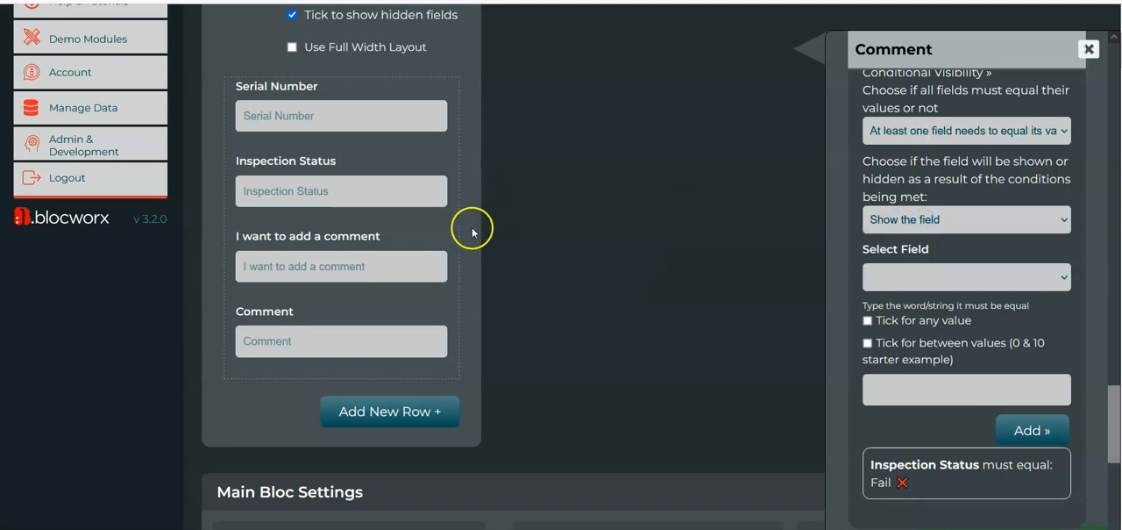
click(891, 226)
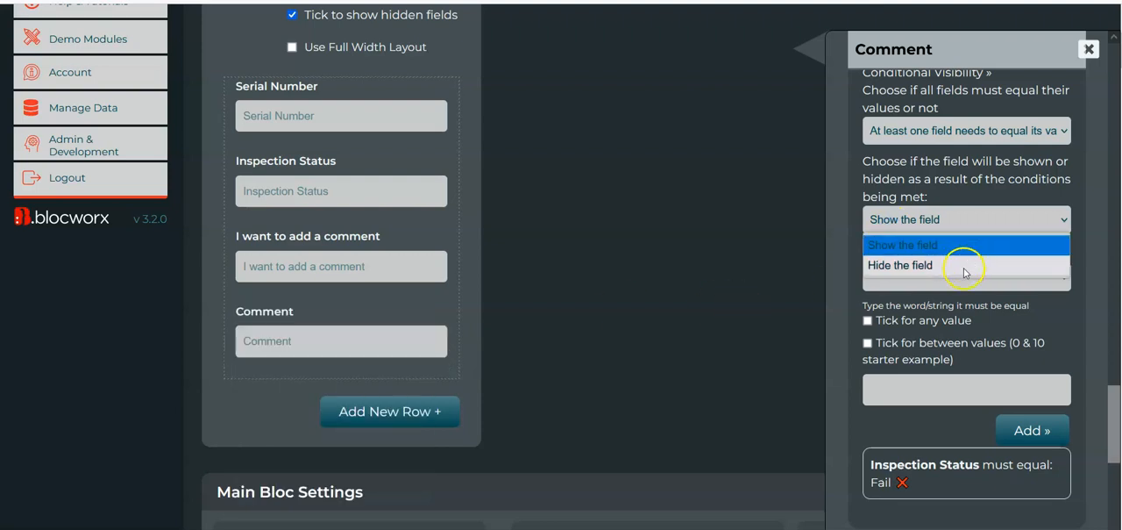
click(921, 246)
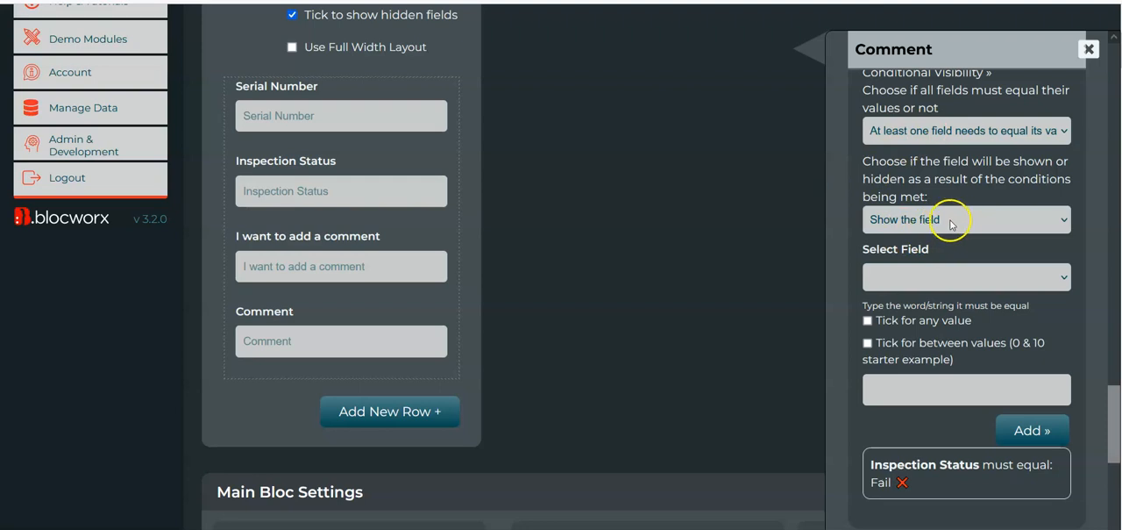
Check which fields are available for another visibility condition on the Comment field
click(929, 281)
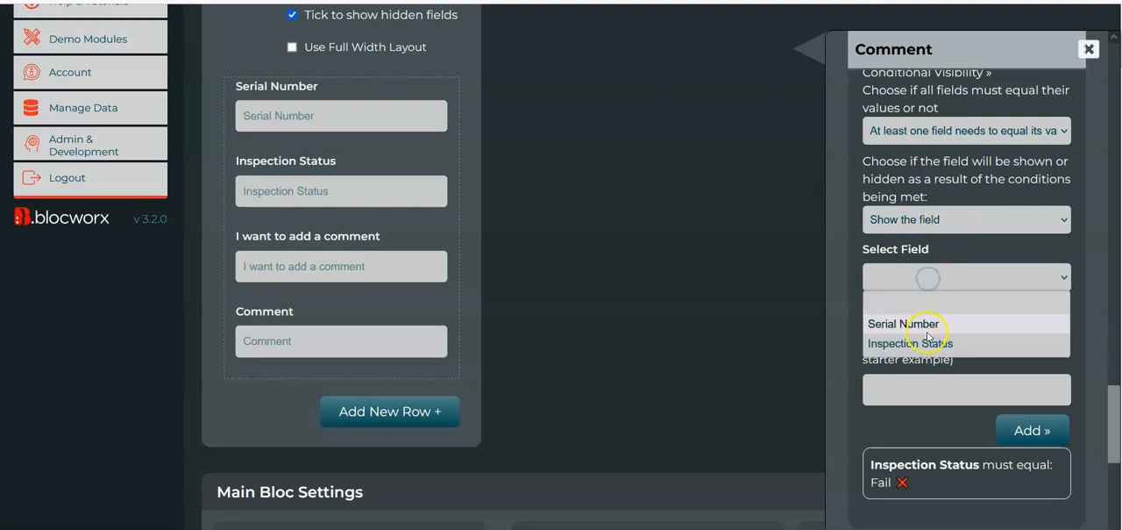
click(929, 280)
click(928, 278)
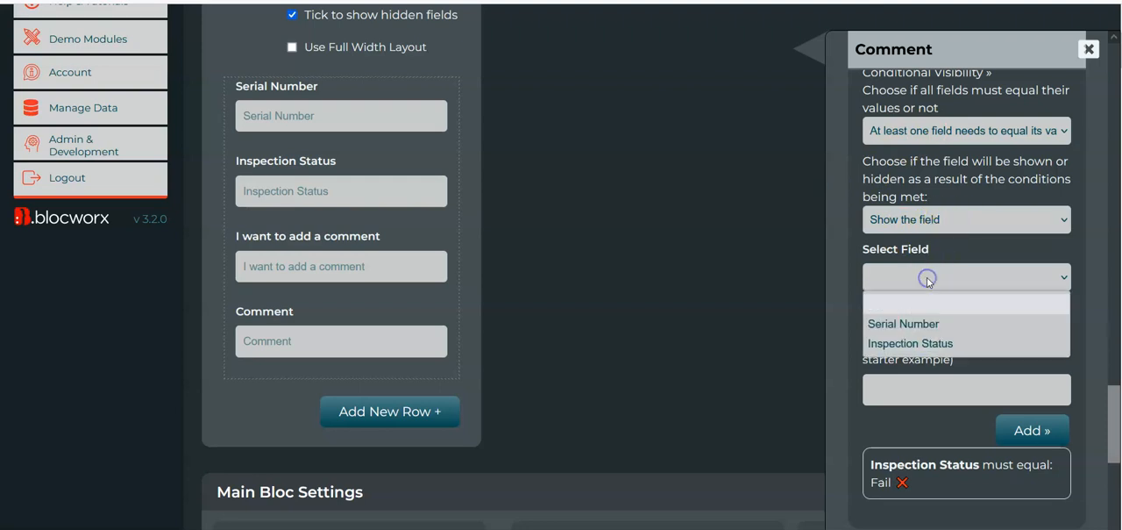
click(927, 278)
scroll(947, 225, up, 1)
scroll(961, 233, down, 1)
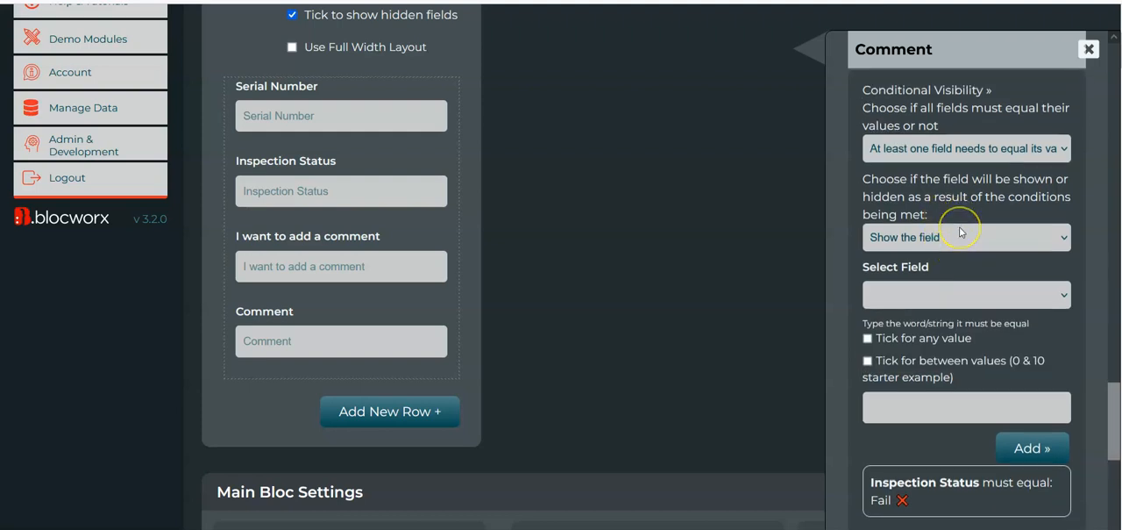
scroll(939, 161, up, 1)
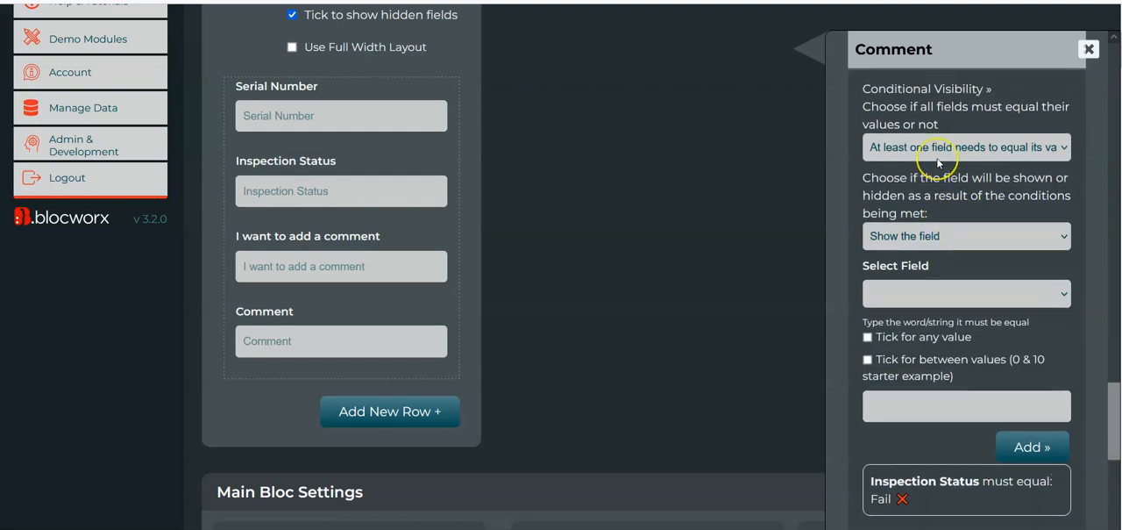
Reload the Visual Inspection editor, show its hidden fields and reopen the Comment field's Conditional Visibility parameters
key(F5)
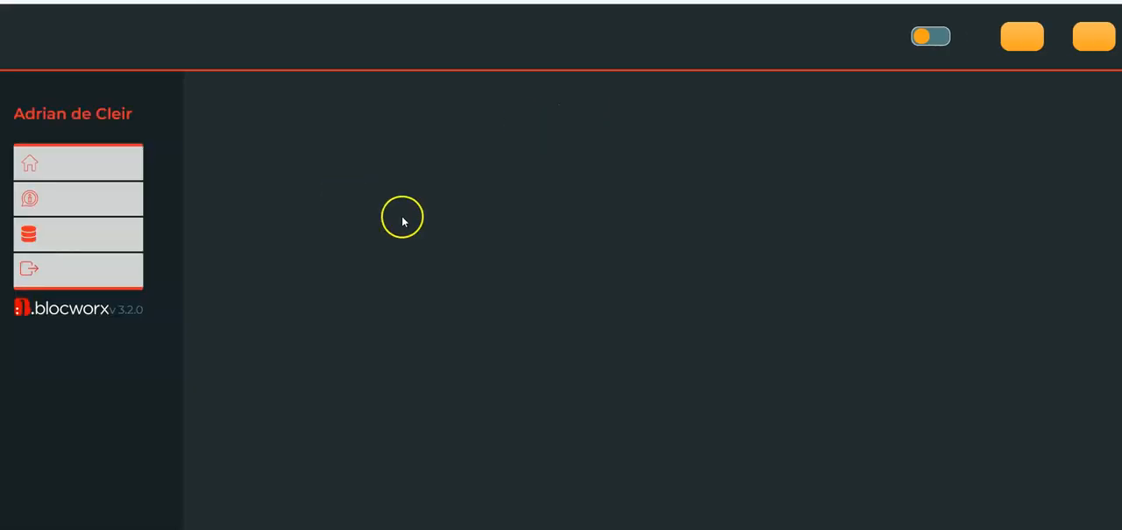
click(294, 303)
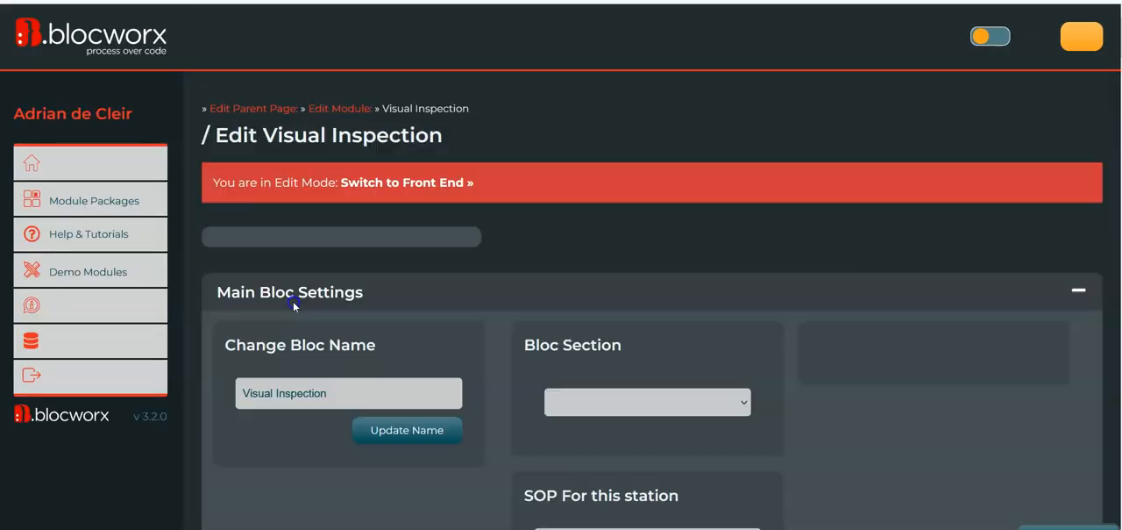
scroll(641, 323, down, 2)
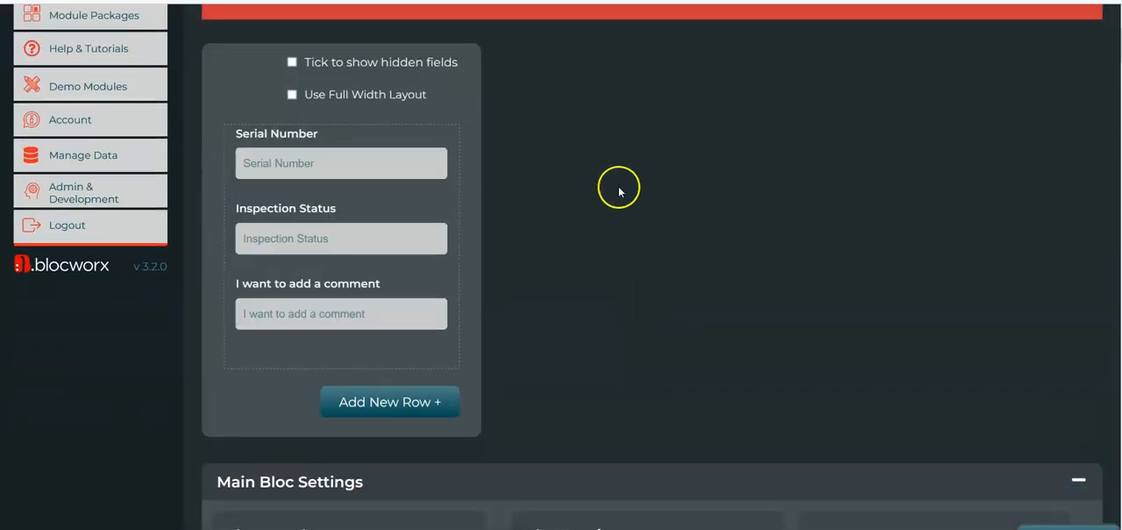
click(292, 56)
scroll(510, 293, down, 2)
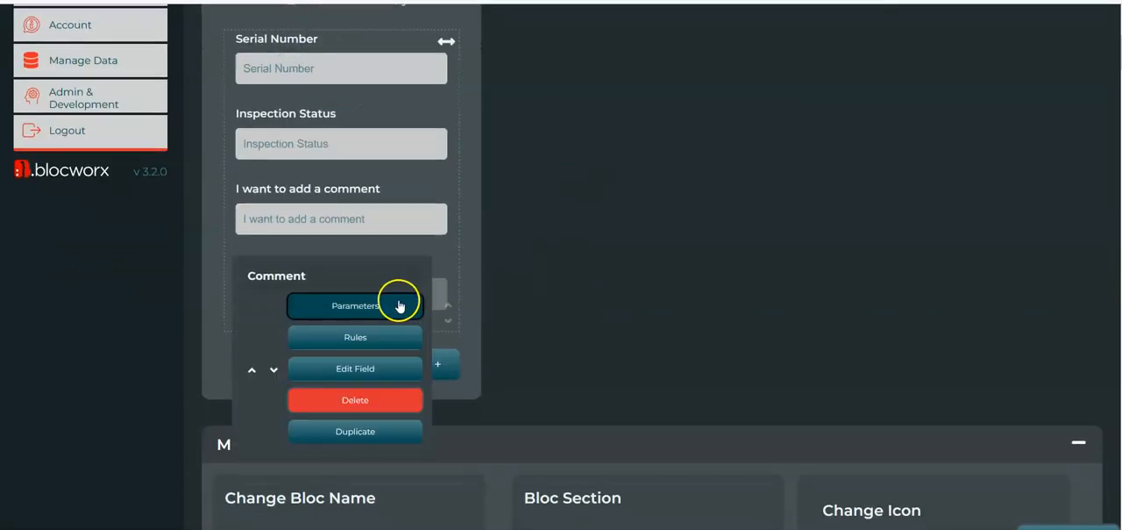
click(380, 311)
scroll(973, 289, down, 5)
scroll(978, 323, down, 15)
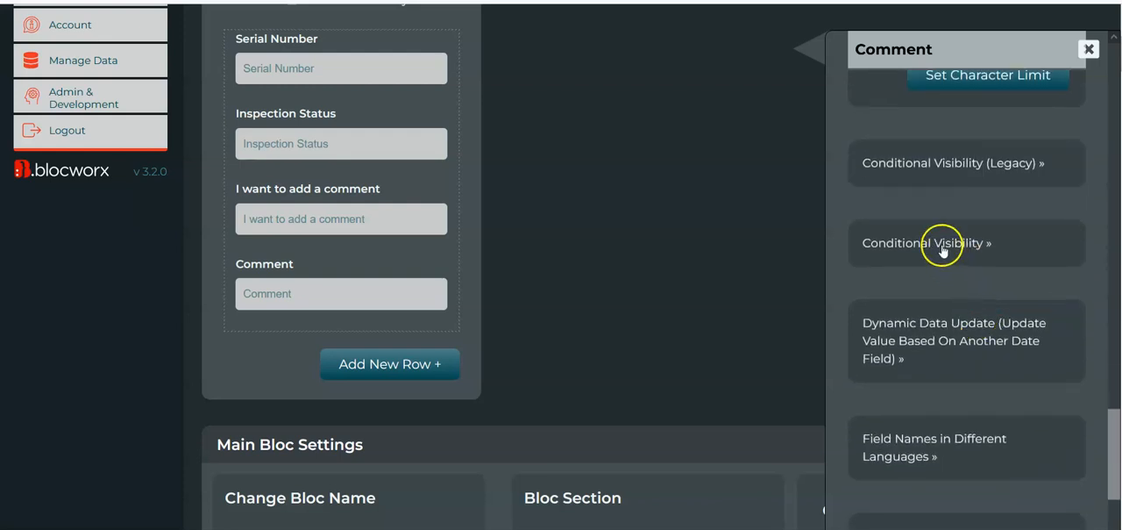
click(938, 243)
scroll(844, 362, down, 2)
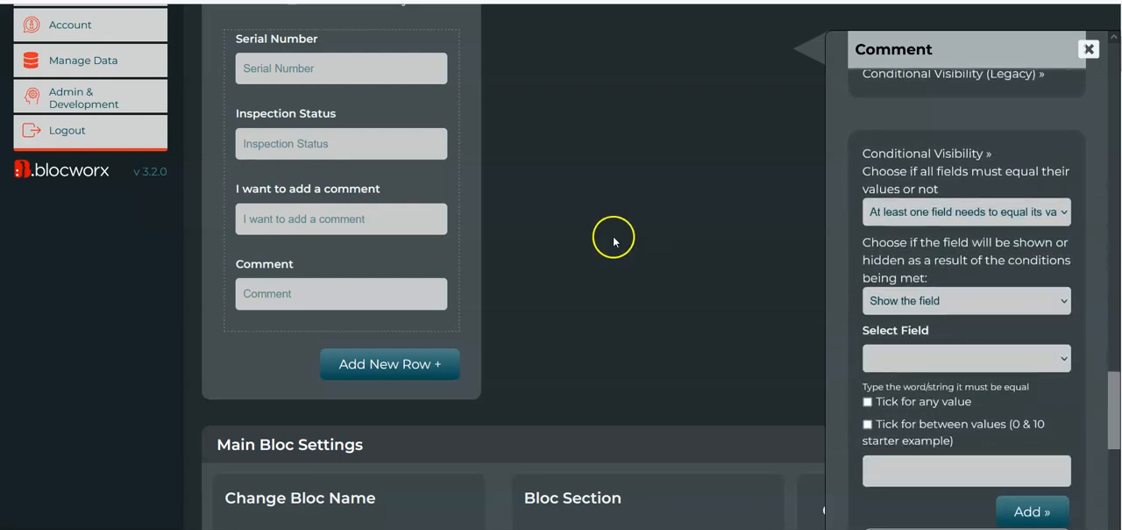
scroll(734, 283, down, 1)
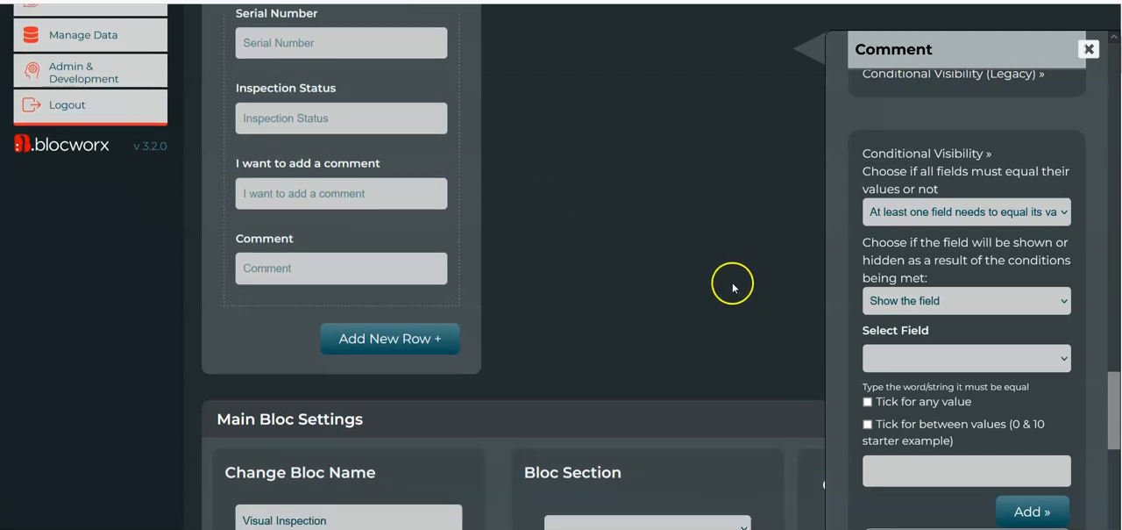
scroll(699, 263, up, 2)
Add a visibility condition to the Comment field requiring "I want to add a comment" to equal Yes
click(918, 359)
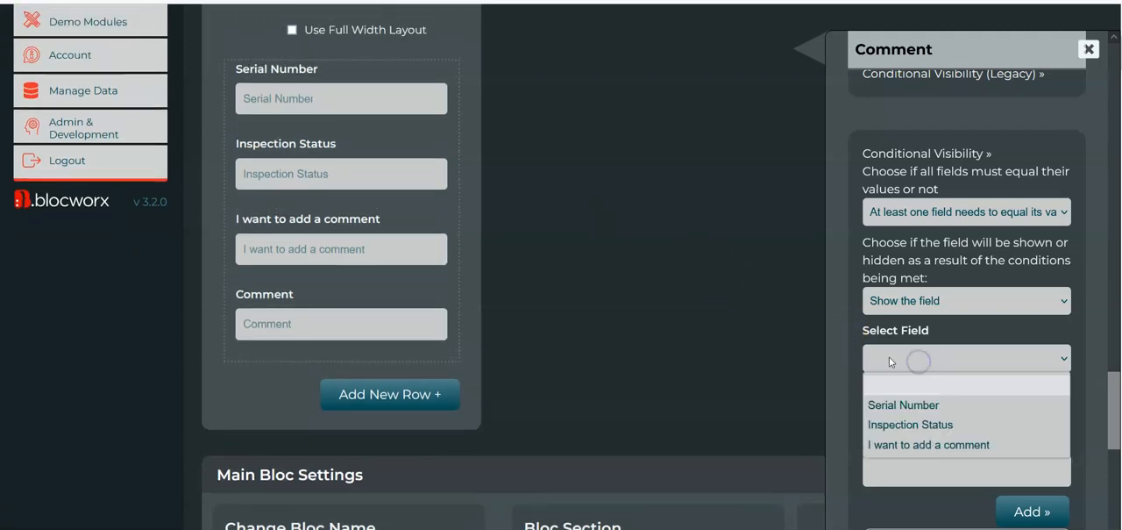
click(931, 360)
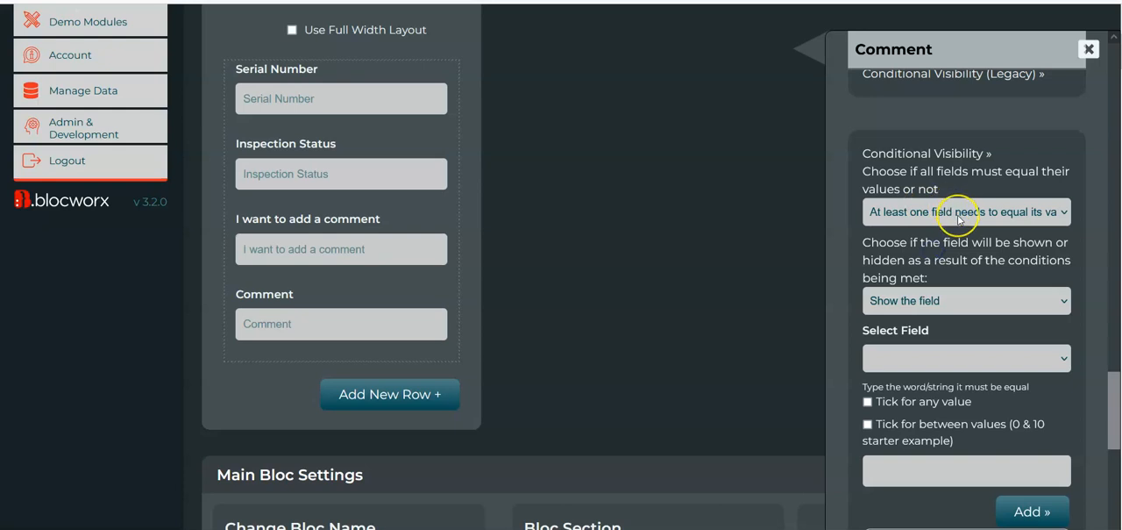
scroll(956, 221, down, 3)
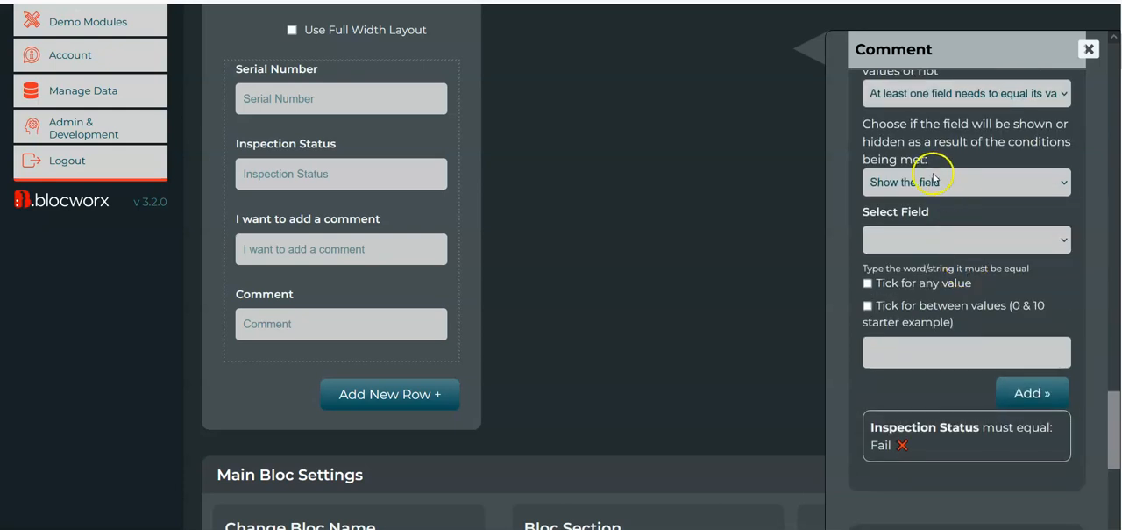
click(955, 234)
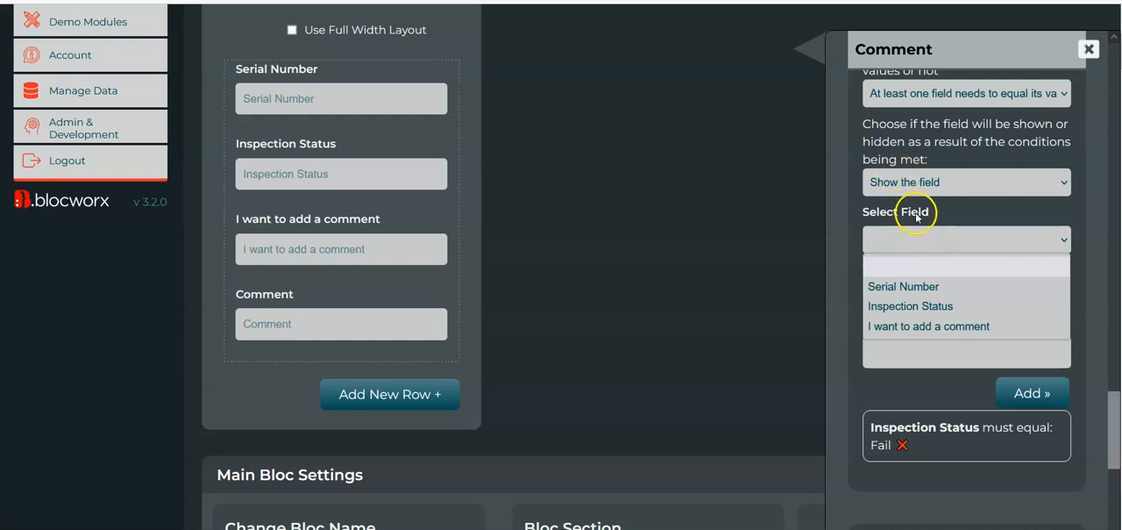
click(927, 326)
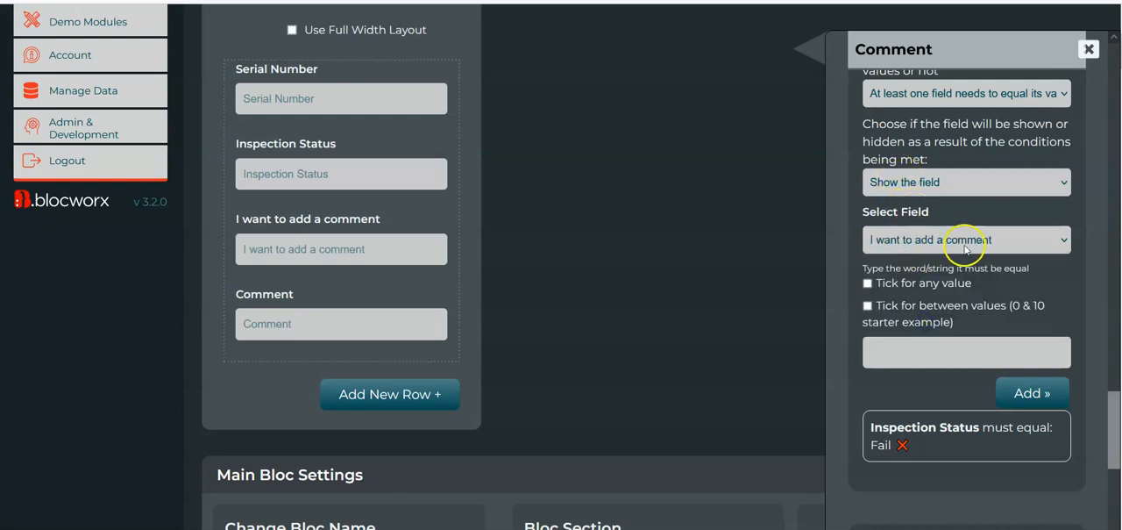
click(926, 347)
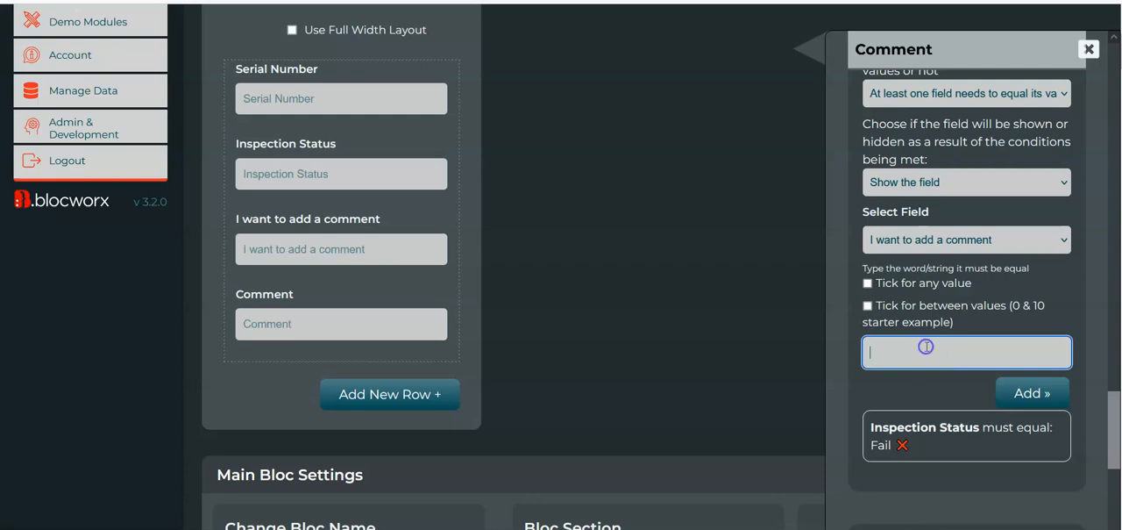
click(1031, 392)
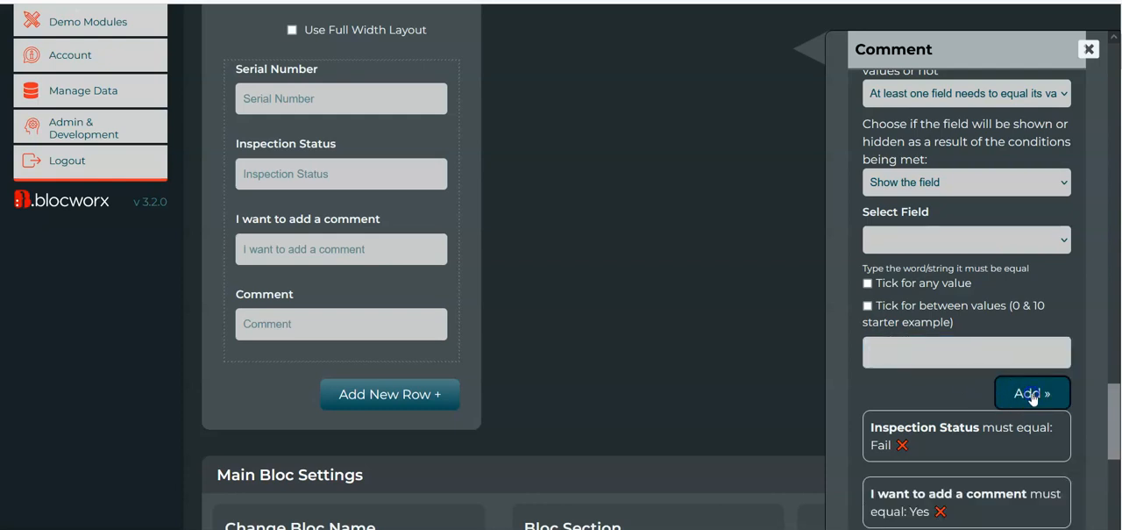
scroll(943, 404, down, 2)
scroll(877, 404, up, 2)
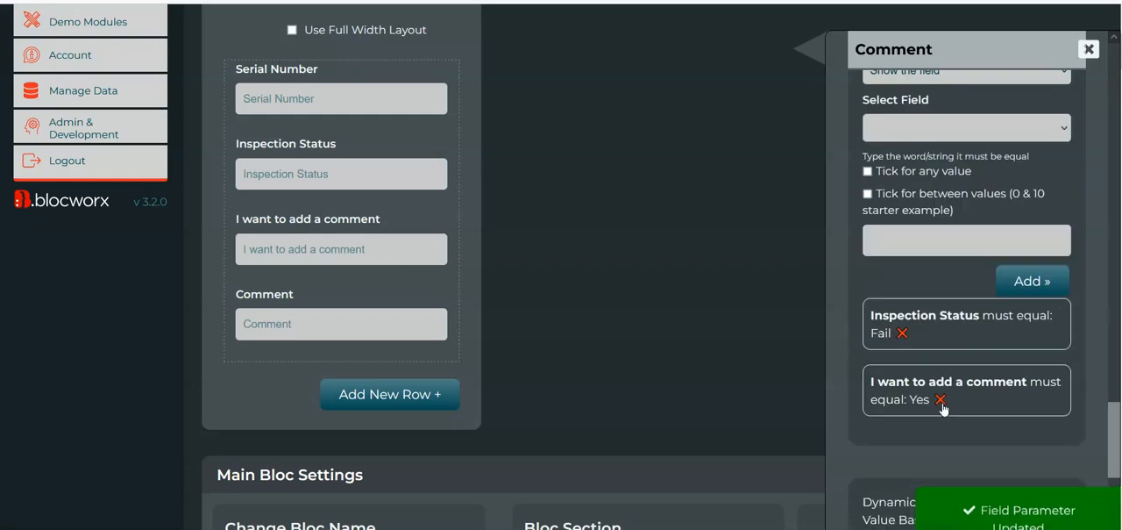
scroll(623, 158, up, 1)
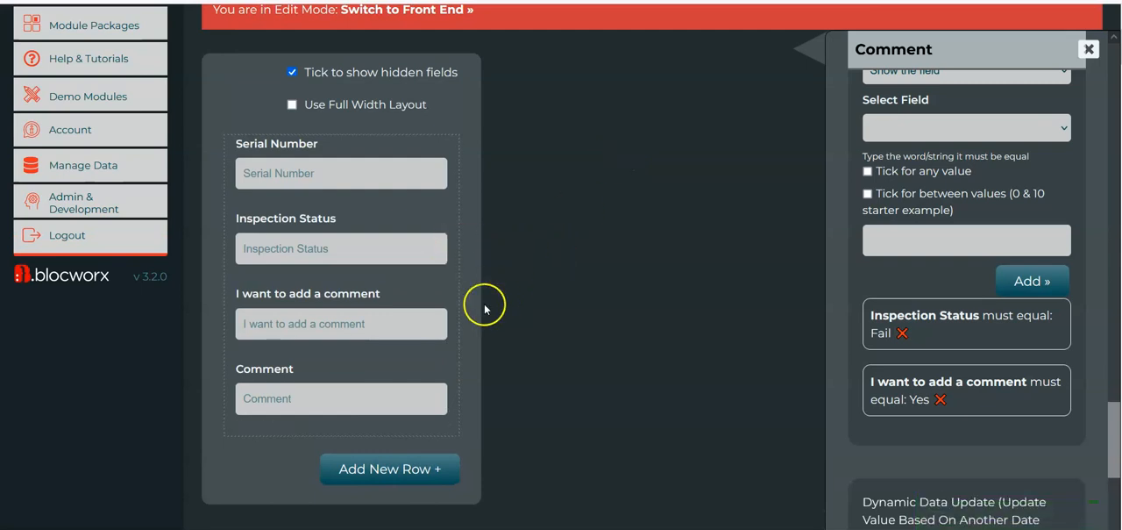
Switch Visual Inspection to the front end and test Inspection Status with Fail and with fsadfasdfas
mouse_move(417, 398)
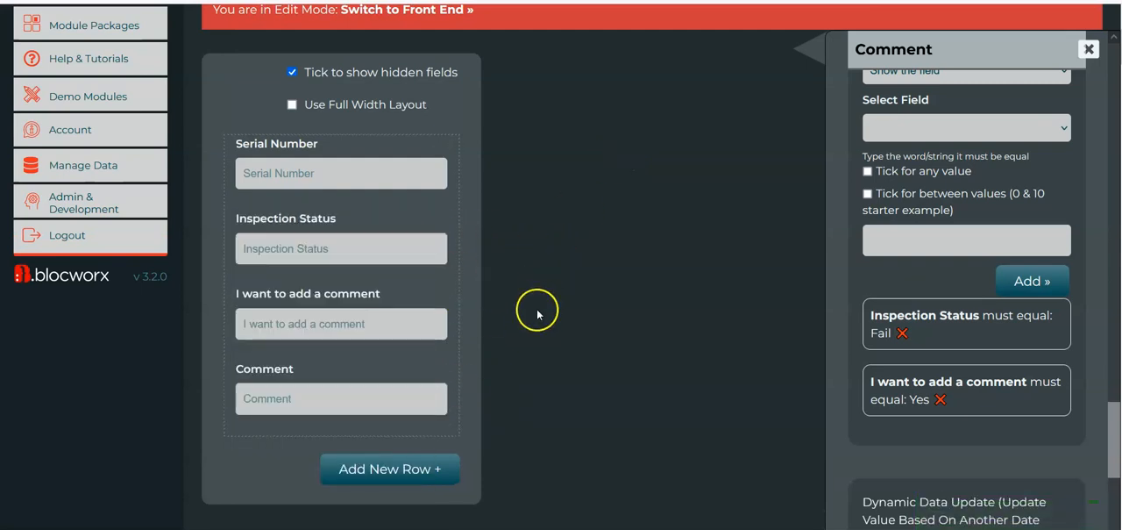
scroll(544, 227, up, 1)
scroll(931, 204, up, 2)
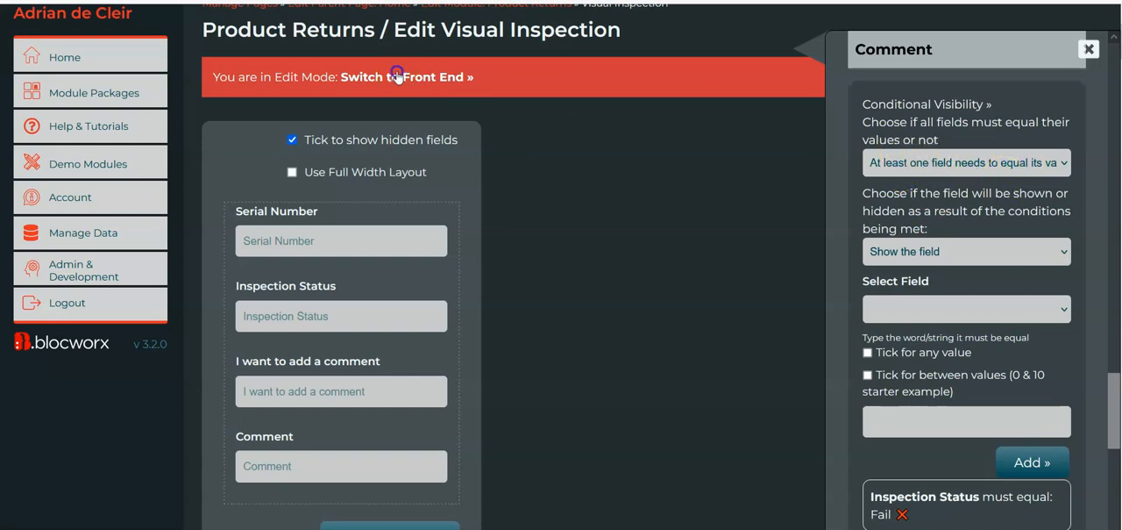
click(472, 84)
click(338, 313)
text(Fail)
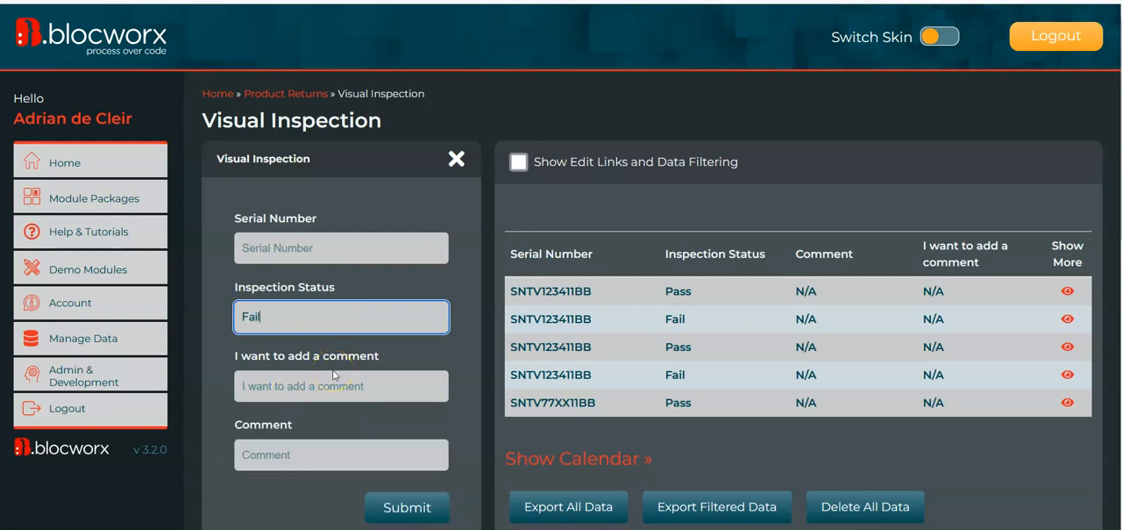
key(BackSpace)
key(BackSpace)
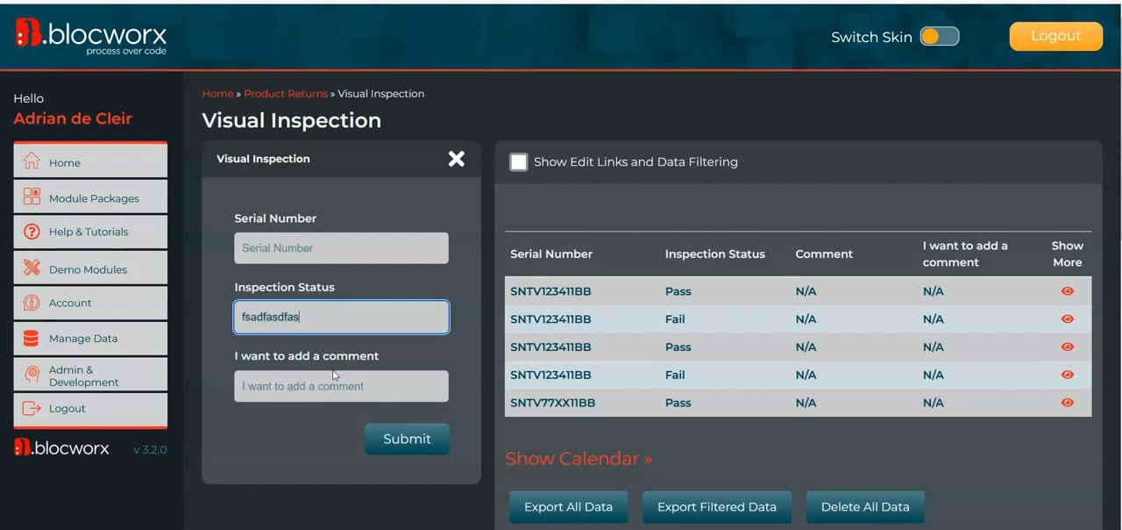
Test "I want to add a comment" with Yes and with fsadfasd, and set Inspection Status to Fail
click(304, 389)
text(Yes)
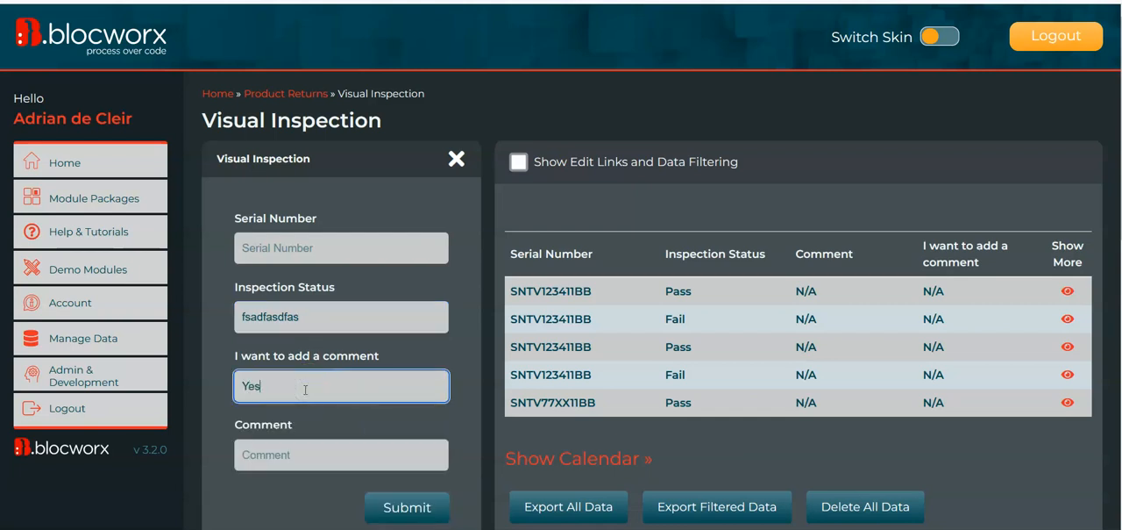
drag(275, 389, 215, 379)
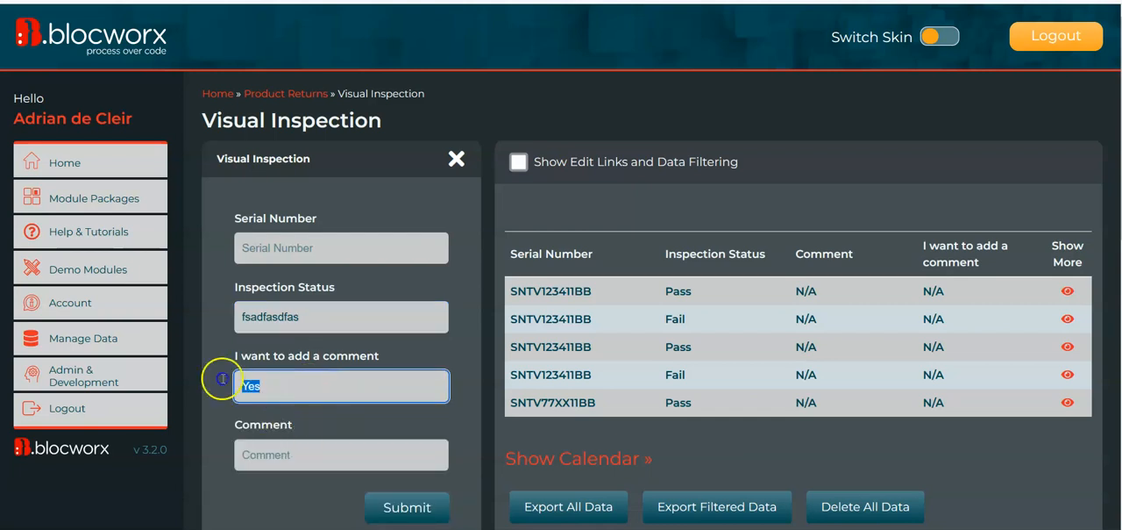
text(fsadfasd)
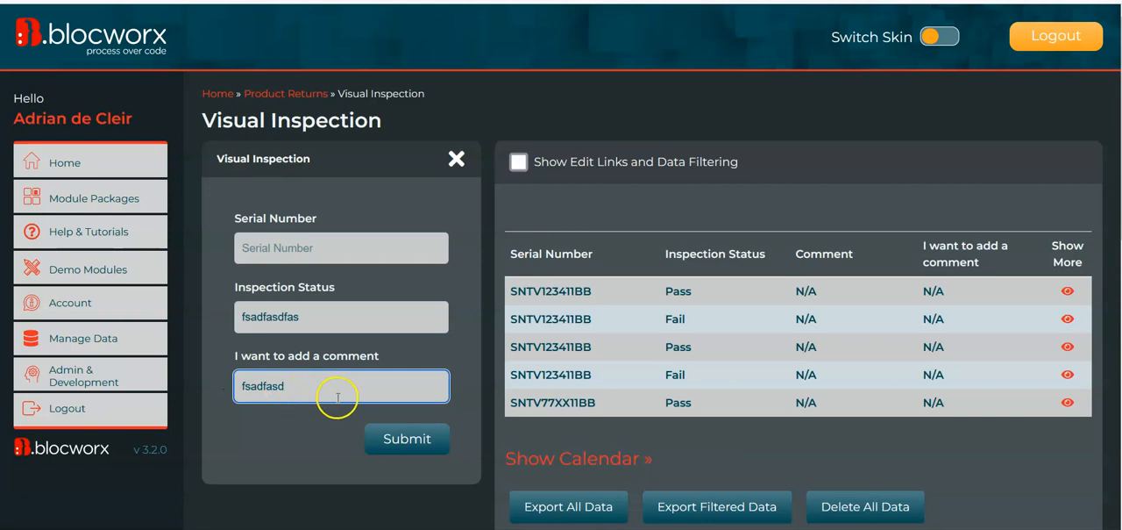
double_click(317, 329)
text(Fail)
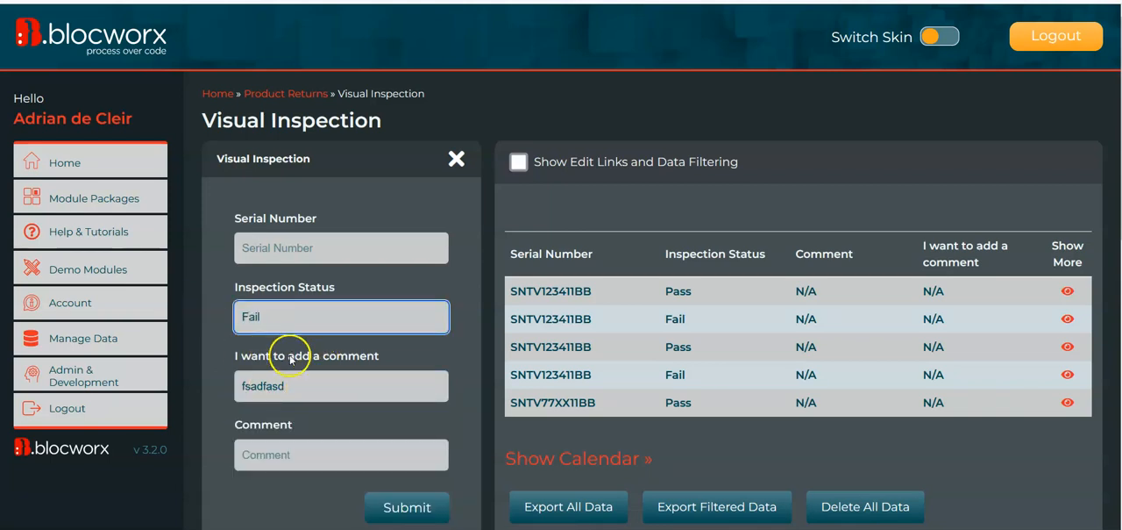
Return Visual Inspection to edit mode, show its hidden fields and open the Comment field's Conditional Visibility parameters
scroll(284, 358, down, 10)
click(436, 516)
click(283, 296)
scroll(639, 285, down, 1)
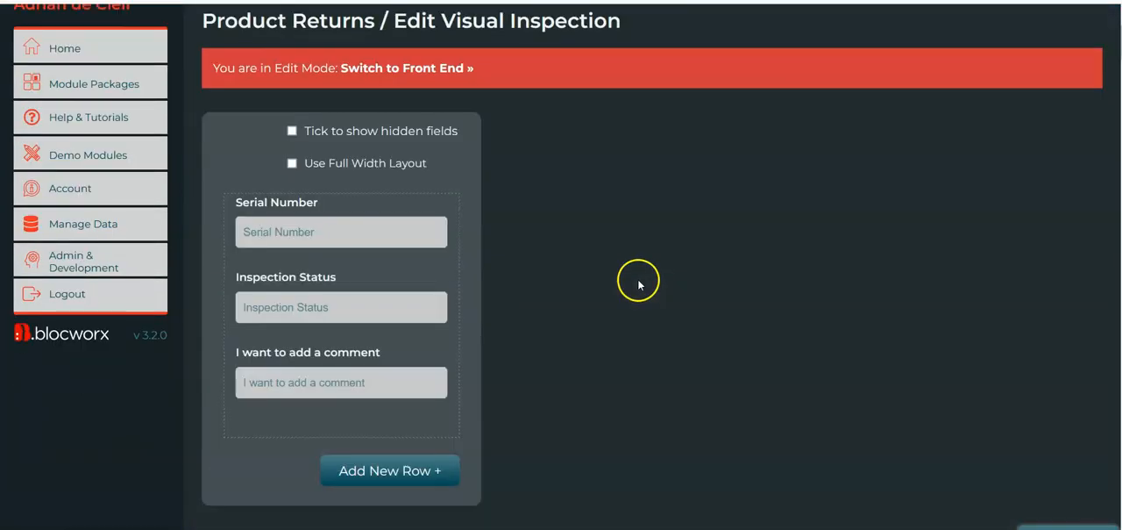
scroll(639, 287, down, 1)
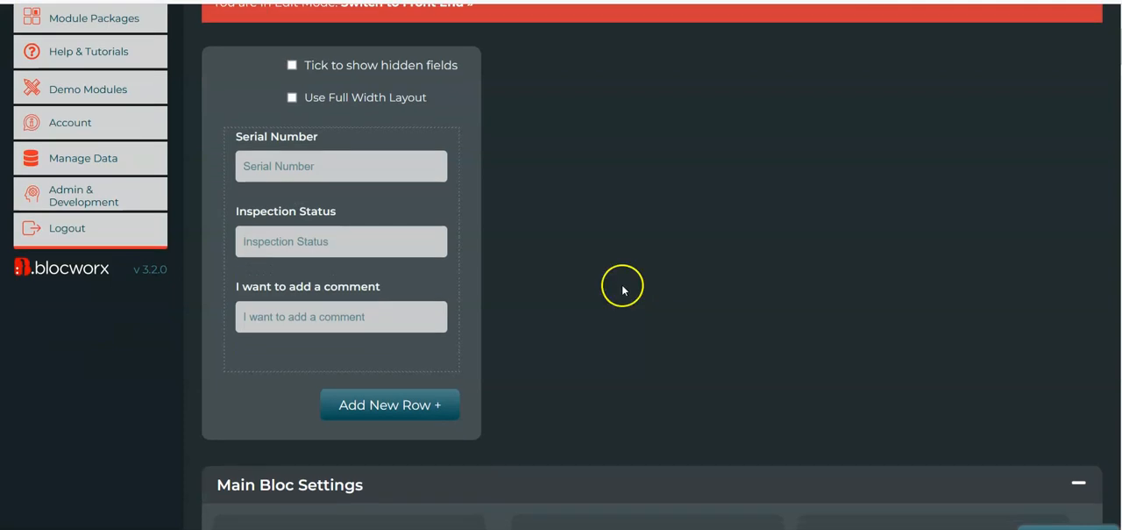
click(292, 65)
scroll(590, 213, down, 1)
mouse_move(341, 300)
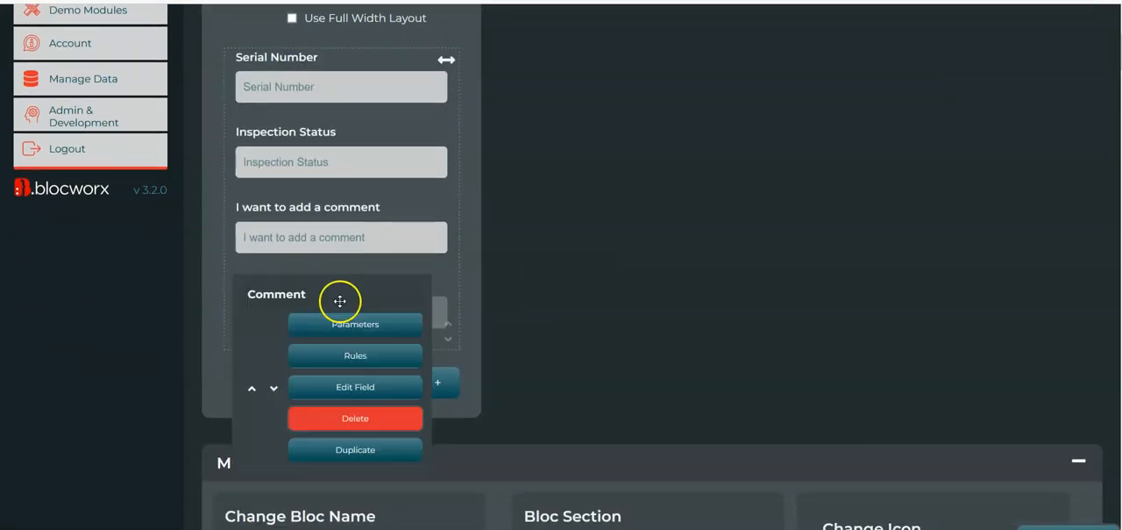
click(371, 325)
scroll(1041, 341, down, 15)
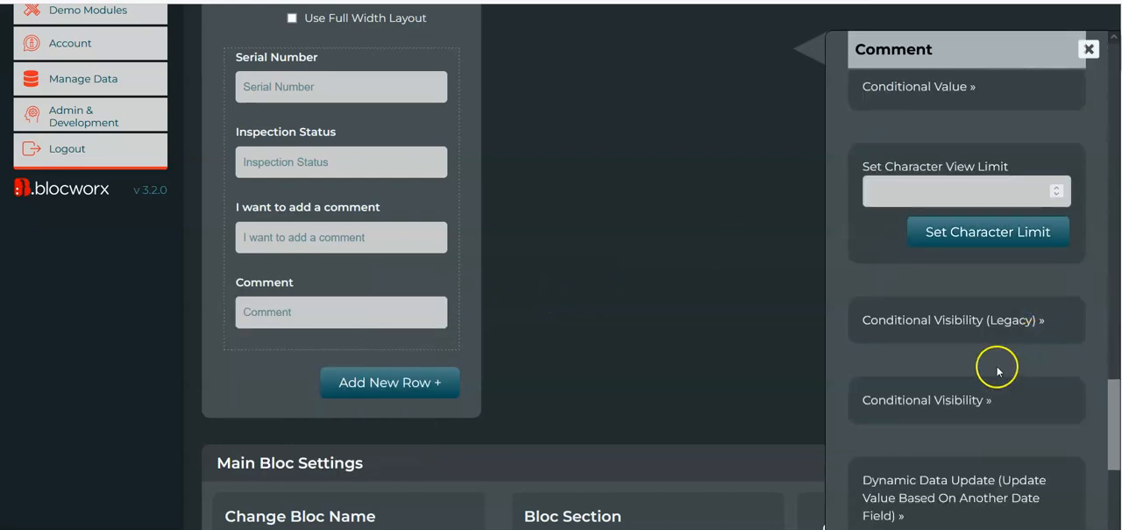
click(953, 399)
scroll(952, 316, down, 3)
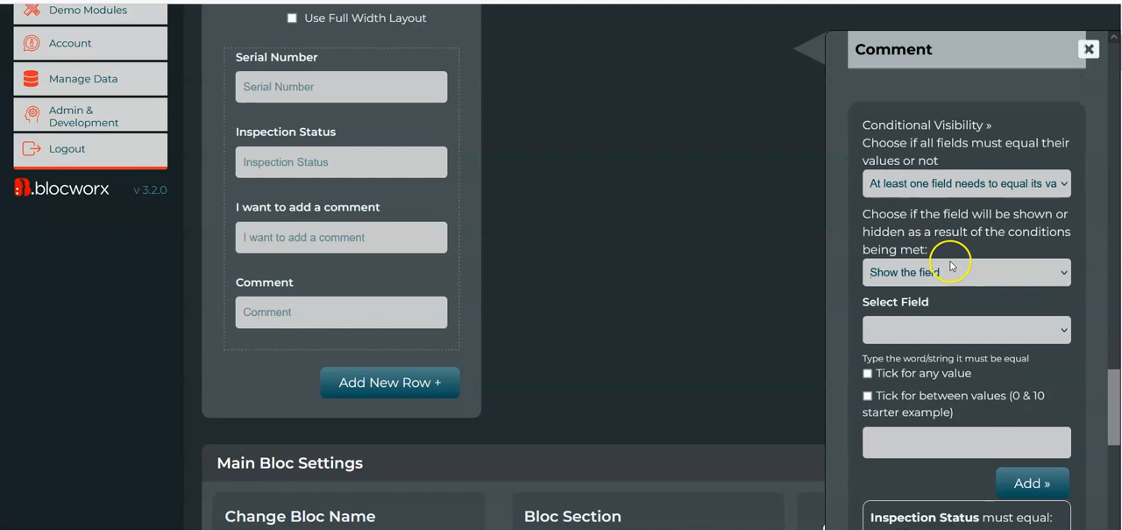
Set the Comment field's visibility so that all fields must equal their values for it to appear
click(918, 182)
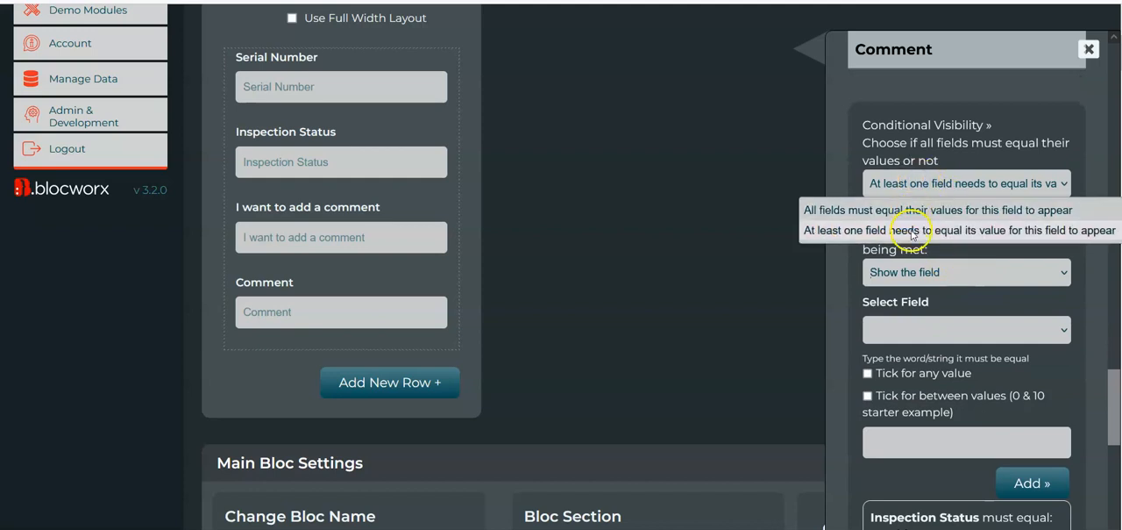
click(871, 211)
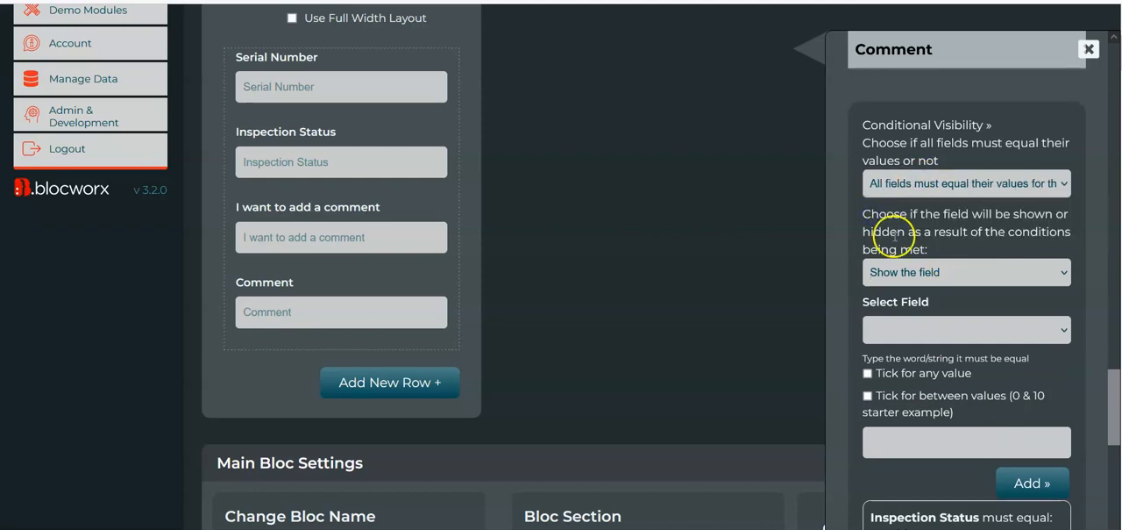
scroll(920, 263, down, 2)
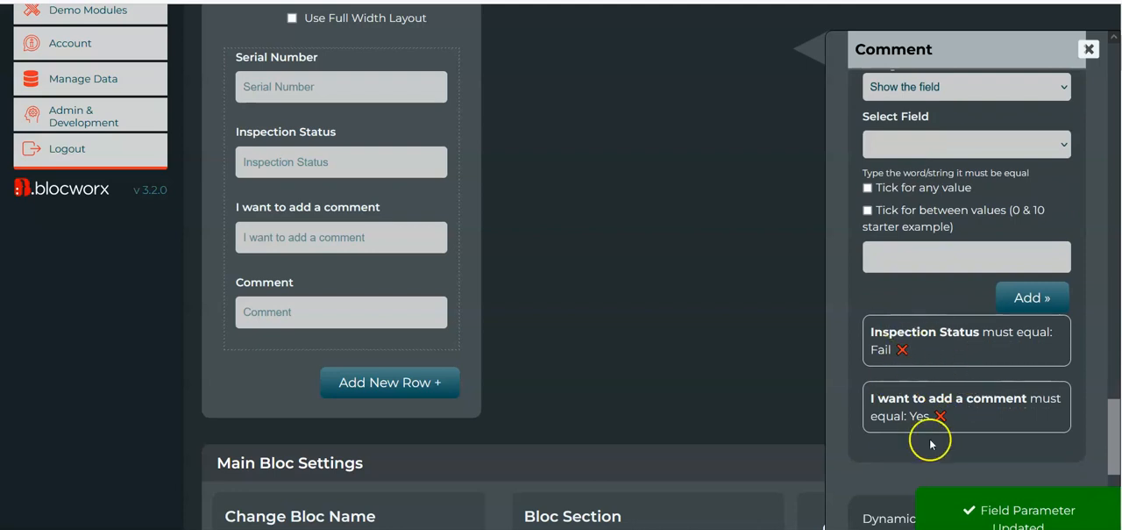
scroll(960, 215, up, 2)
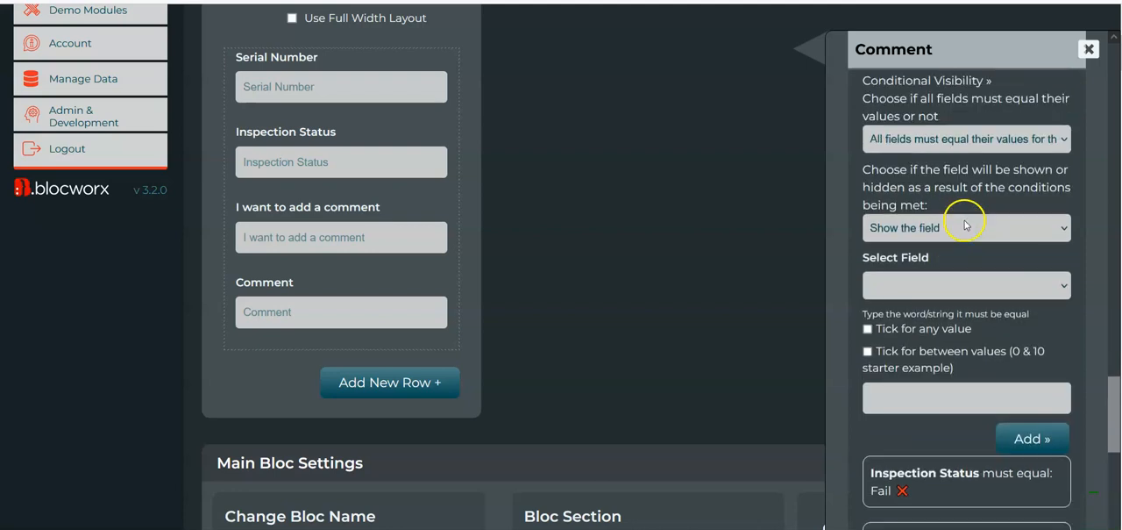
Switch Visual Inspection to the front end and test Inspection Status with Fail and "I want to add a comment" with Yes
scroll(616, 201, up, 3)
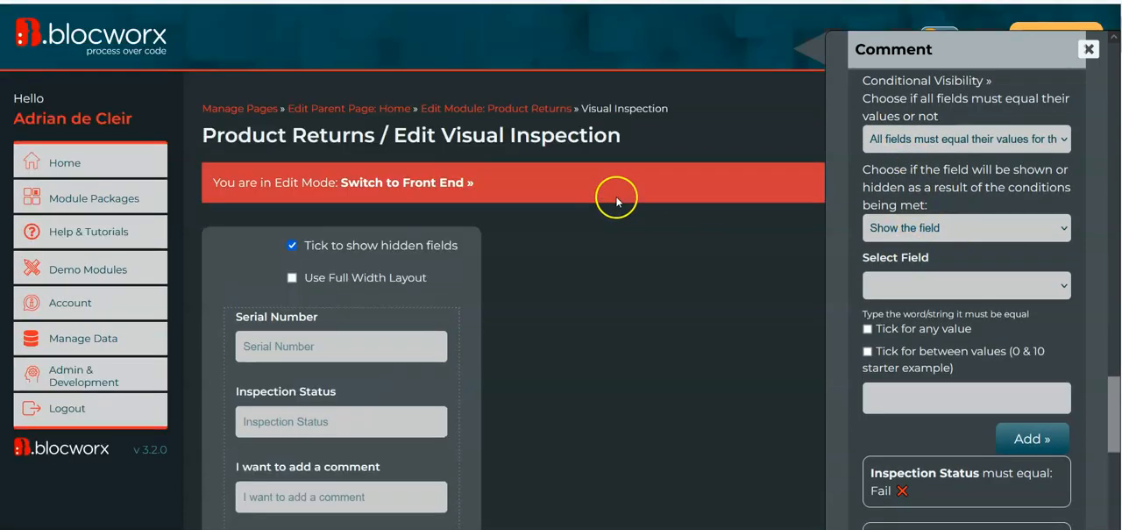
click(378, 185)
click(324, 255)
click(304, 303)
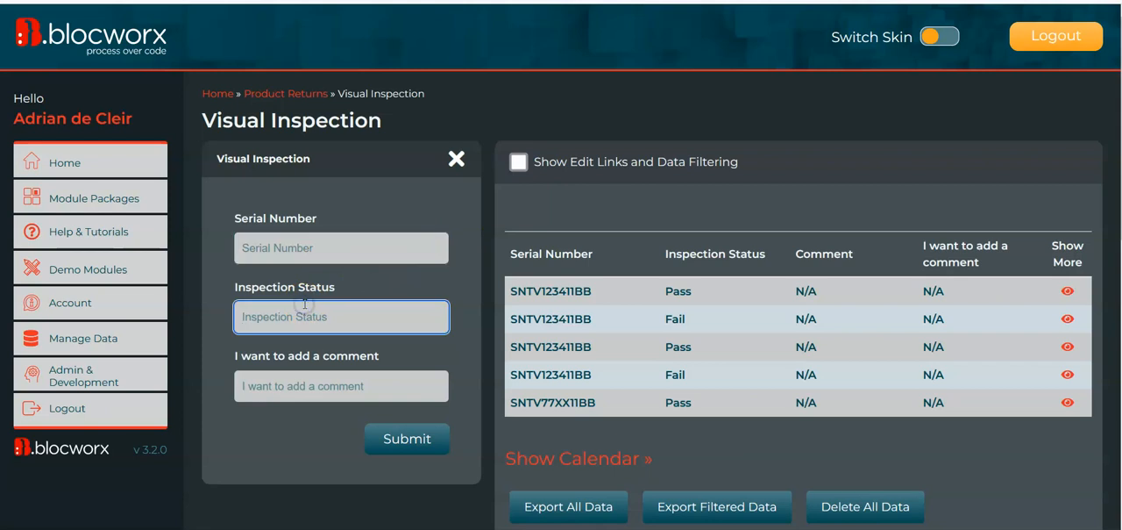
click(307, 385)
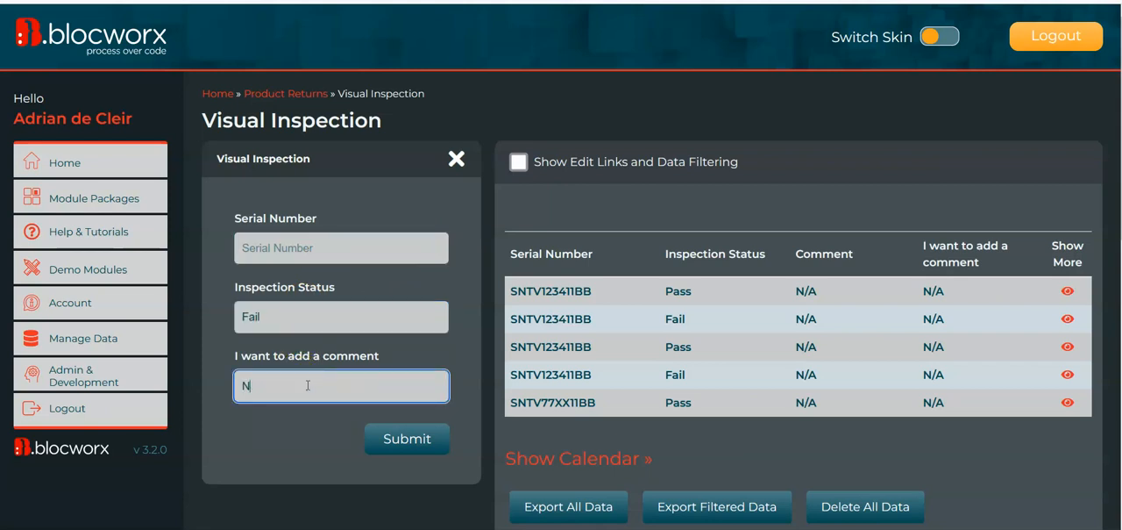
text(Yes)
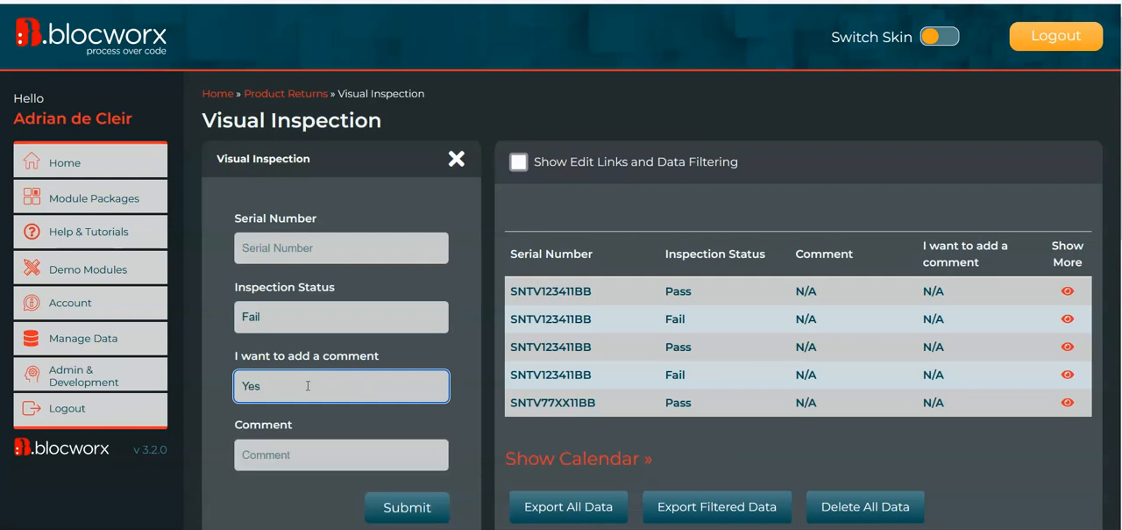
Test Inspection Status with Failsadf, and set it back to Fail
click(271, 317)
text(sadf)
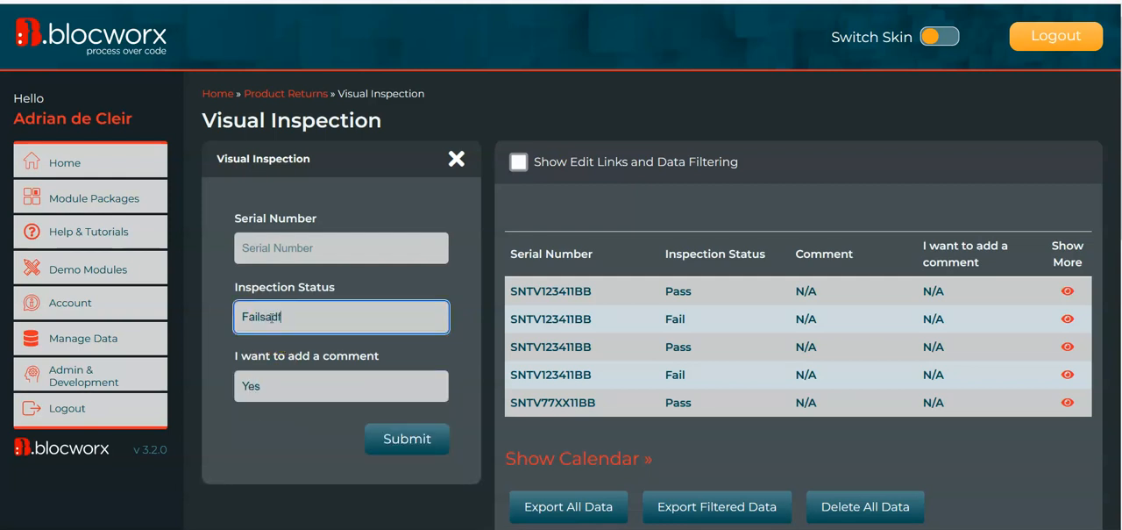
key(BackSpace)
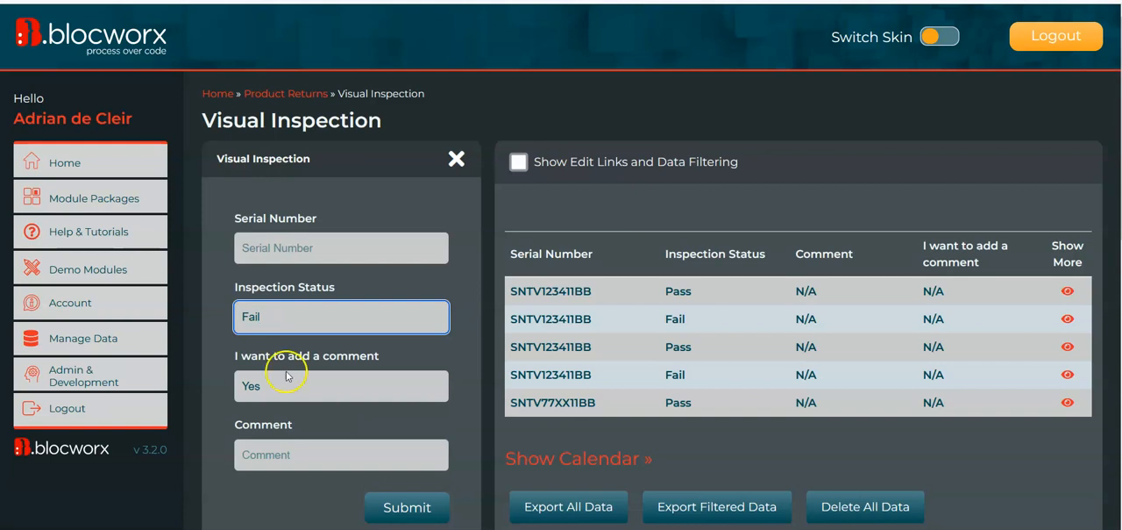
drag(281, 316, 212, 318)
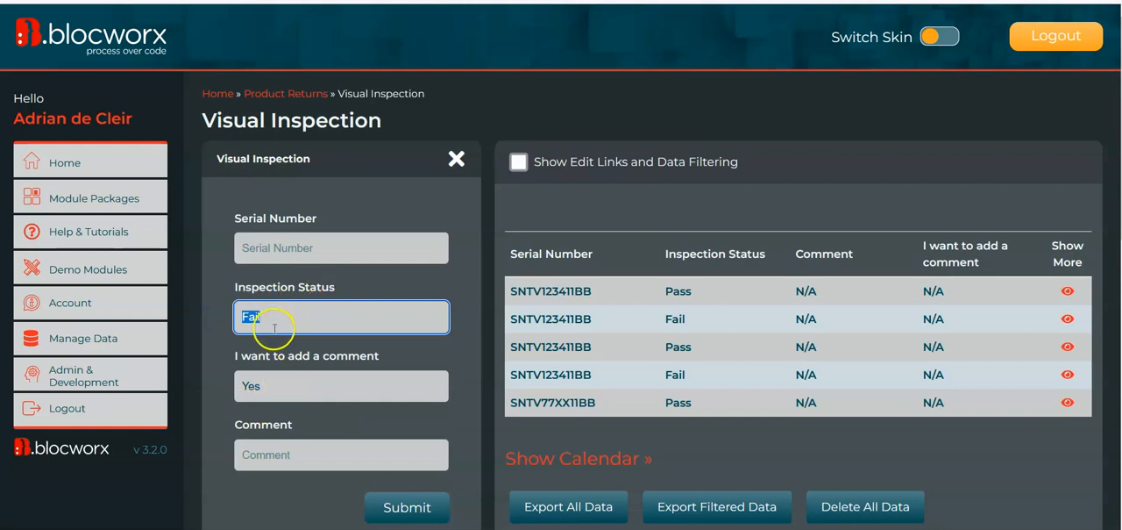
drag(278, 390, 205, 390)
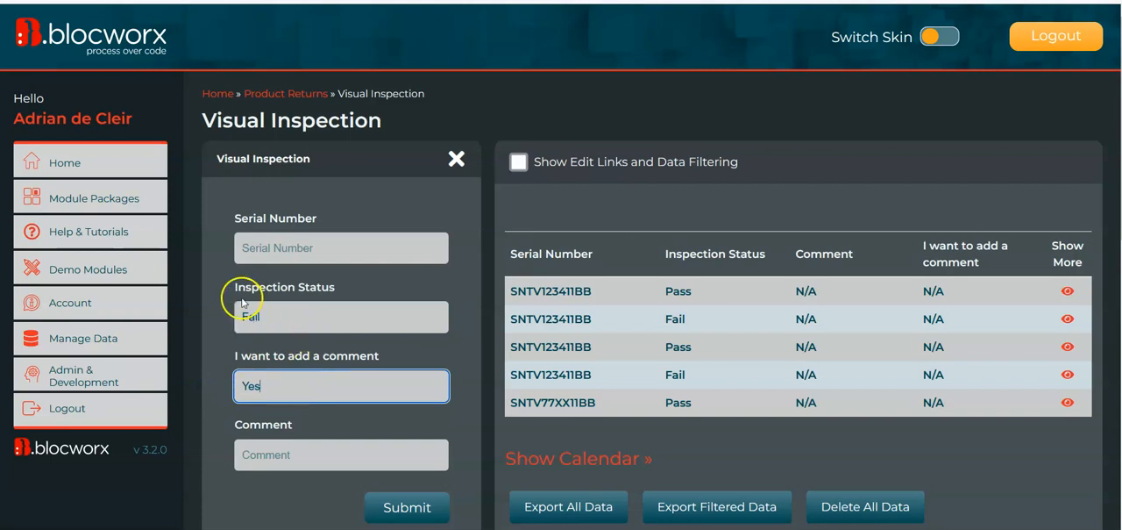
click(260, 449)
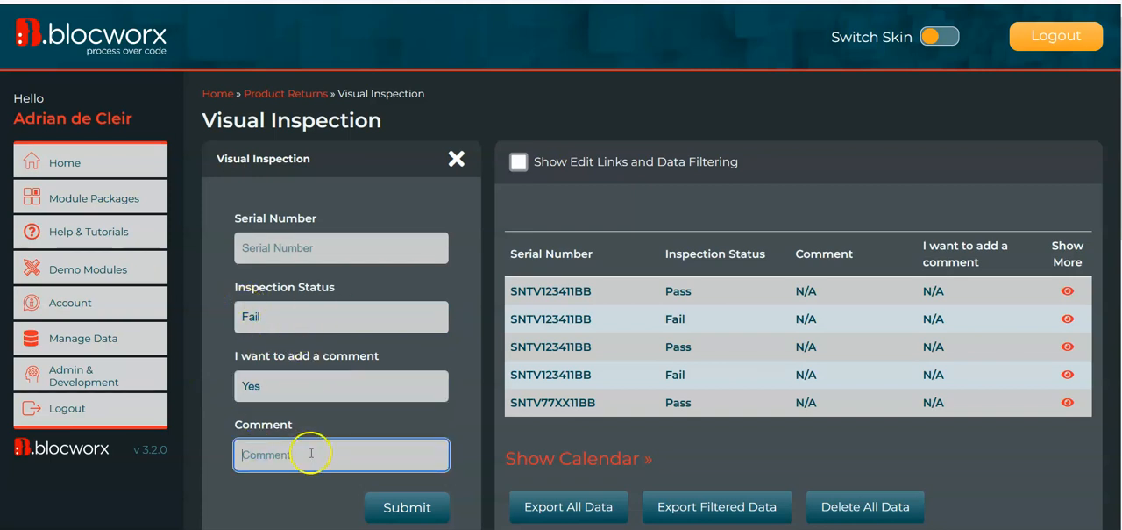
Switch Visual Inspection back to edit mode, show its hidden fields and open the Comment field's Conditional Visibility settings
scroll(312, 455, down, 10)
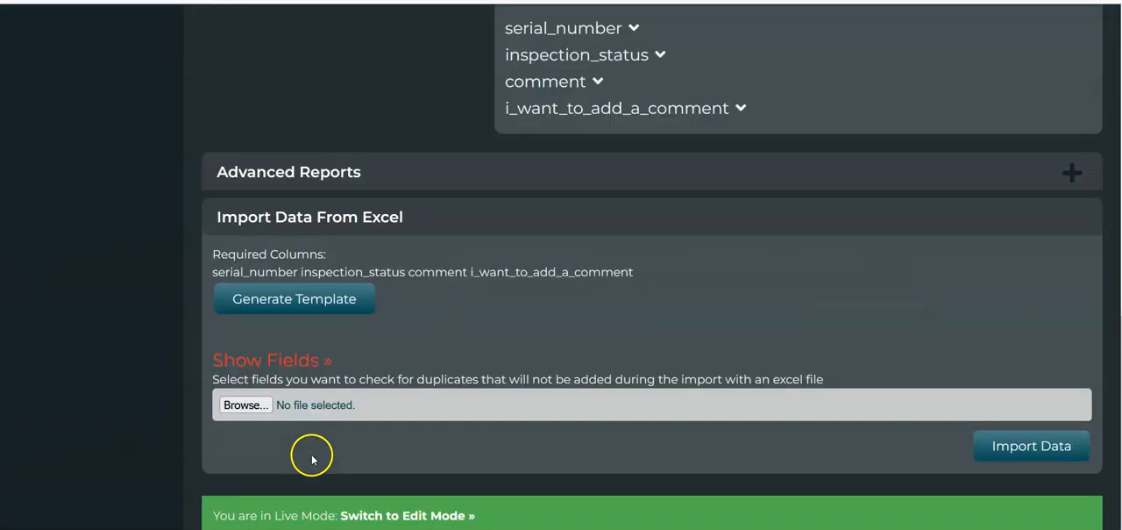
click(424, 519)
click(268, 300)
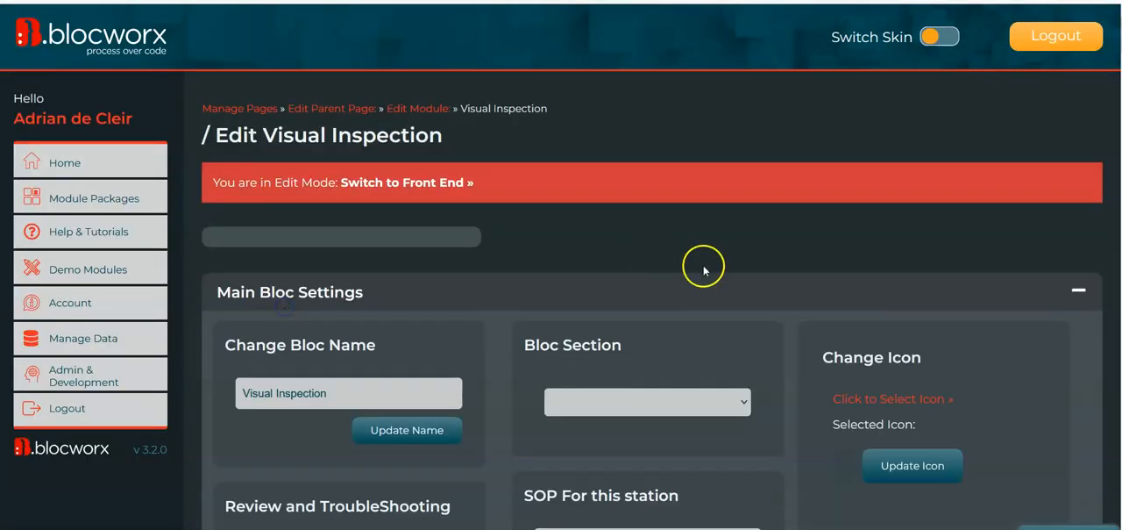
scroll(710, 270, down, 3)
click(292, 38)
scroll(574, 156, down, 3)
mouse_move(431, 225)
click(368, 250)
scroll(929, 281, down, 10)
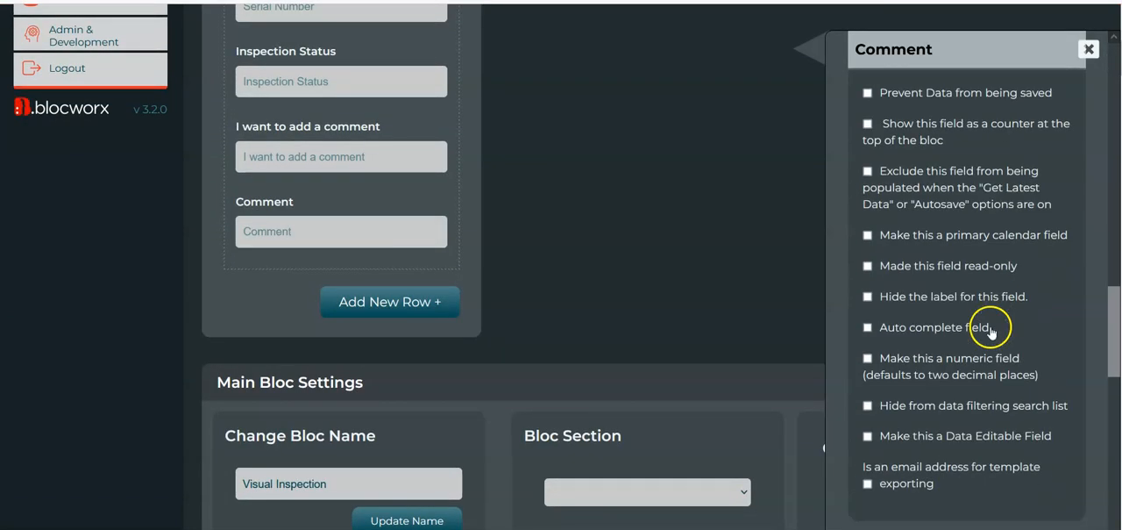
scroll(991, 330, down, 10)
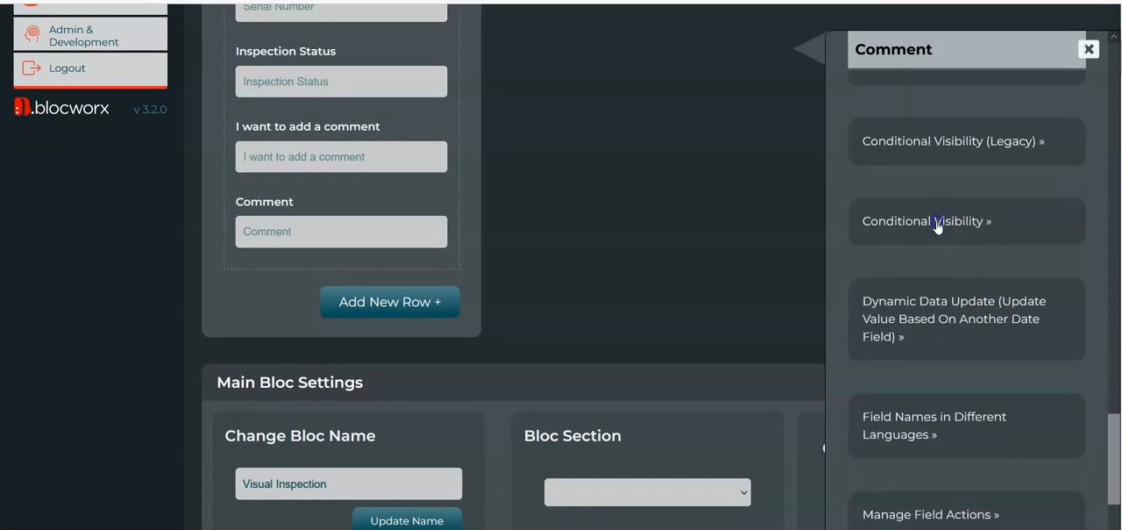
click(937, 222)
Set the Comment field's conditional visibility to hide the field when its conditions are met
scroll(904, 371, down, 1)
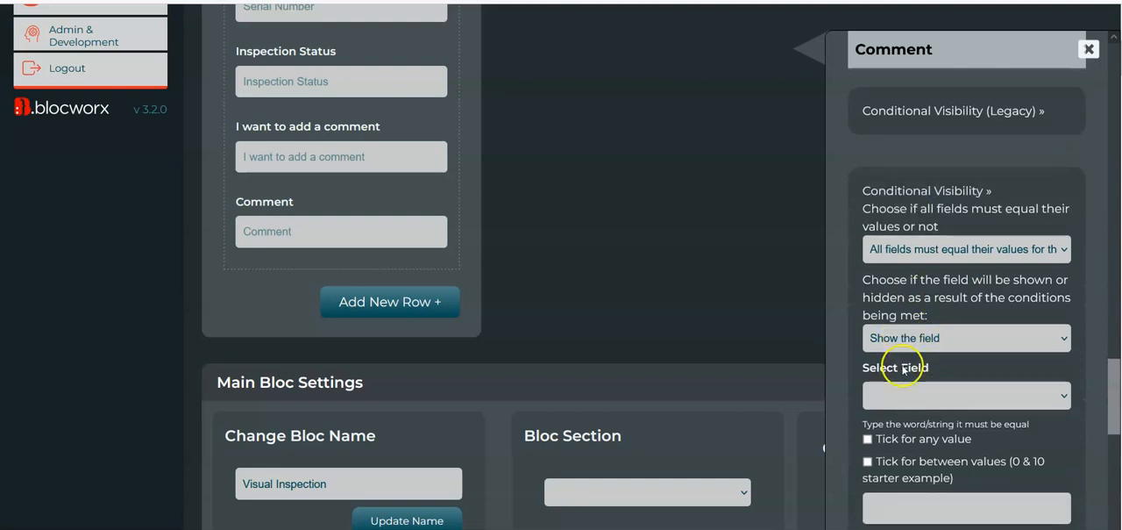
scroll(903, 370, down, 1)
scroll(965, 279, down, 1)
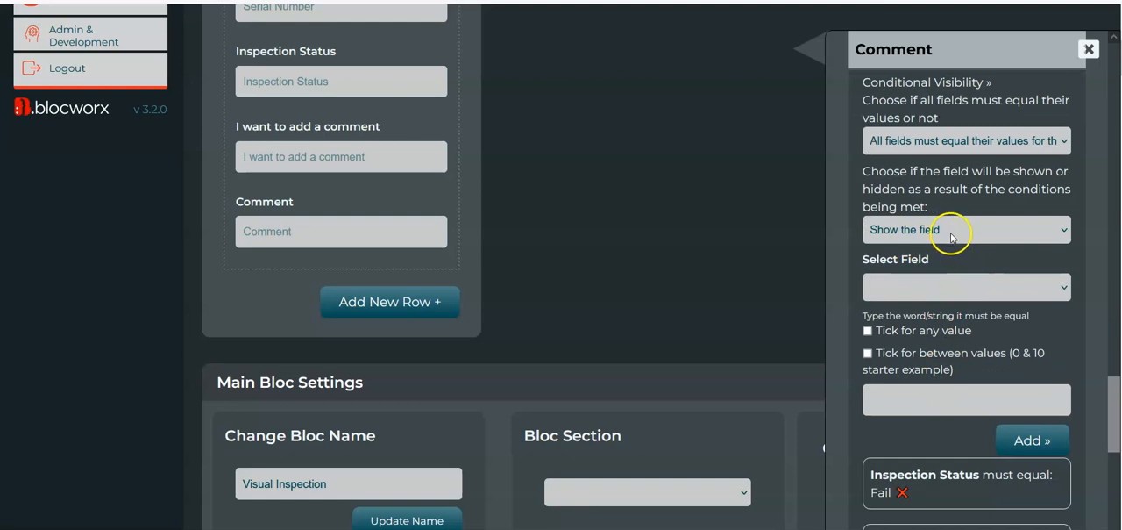
scroll(936, 377, down, 1)
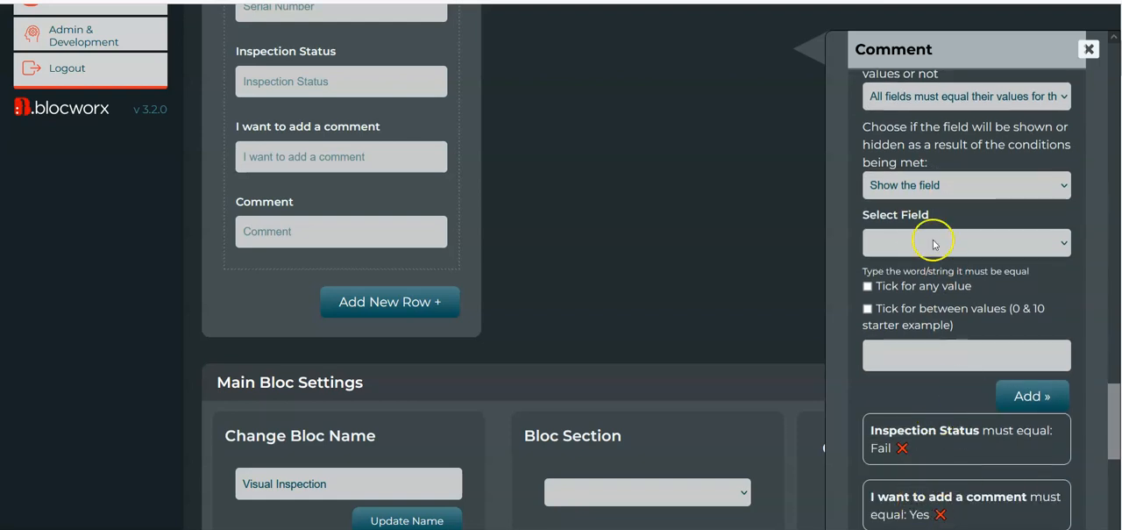
click(949, 186)
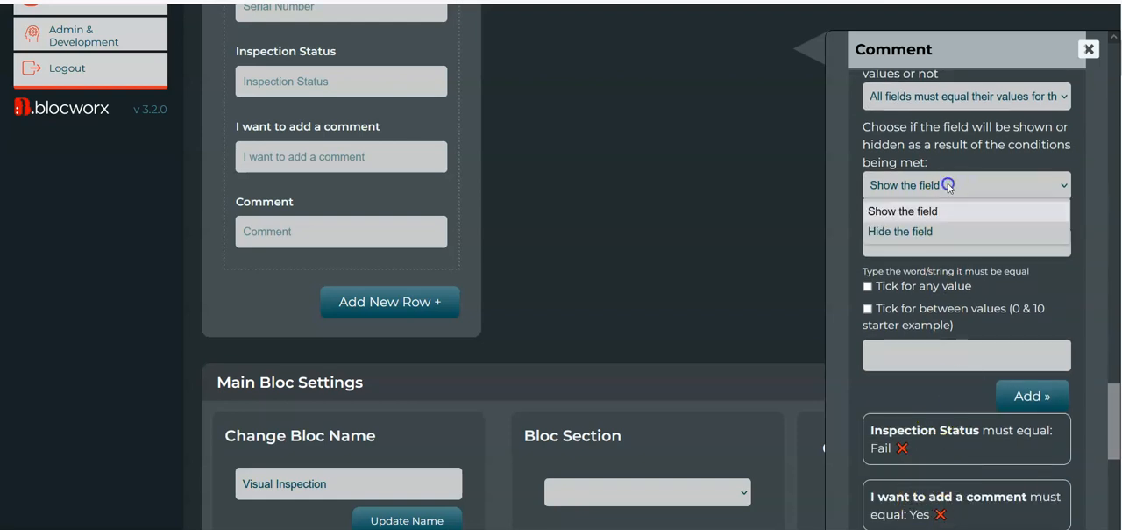
click(924, 231)
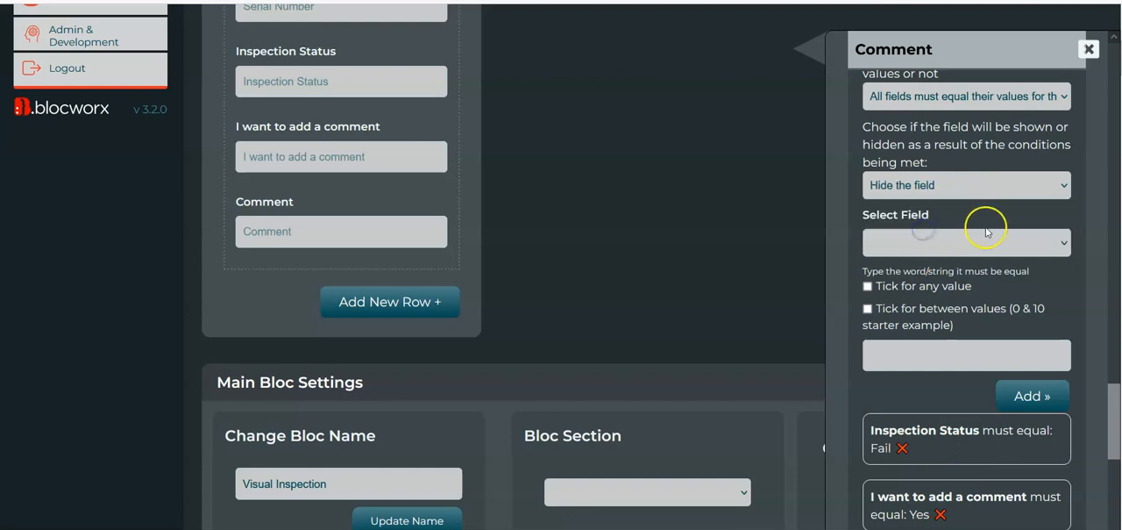
scroll(944, 287, down, 2)
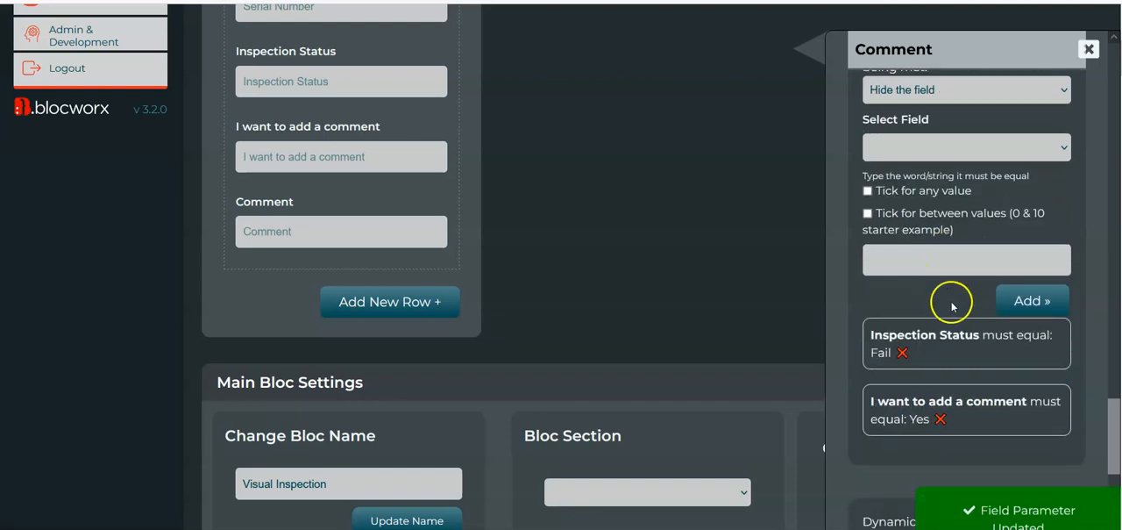
scroll(951, 303, up, 1)
scroll(947, 237, up, 1)
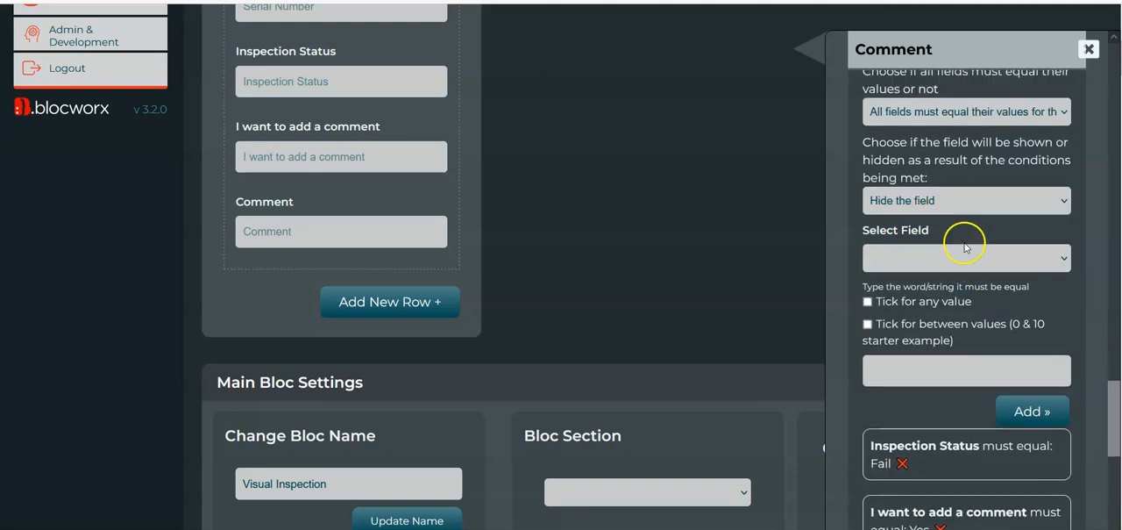
scroll(953, 467, down, 1)
scroll(953, 467, up, 2)
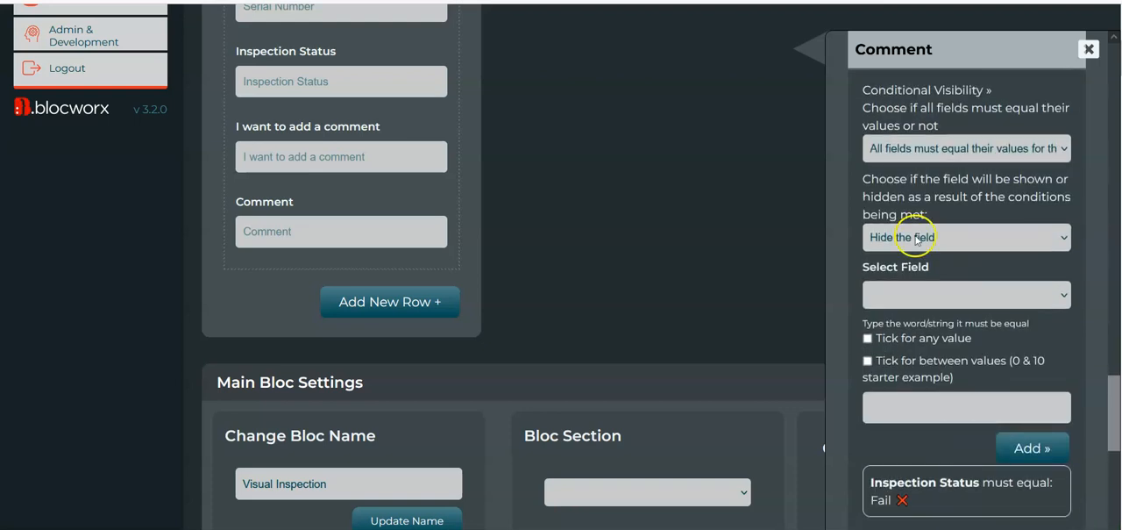
Switch Visual Inspection to the front end and set Inspection Status to Fail to test the hide condition
scroll(613, 188, up, 4)
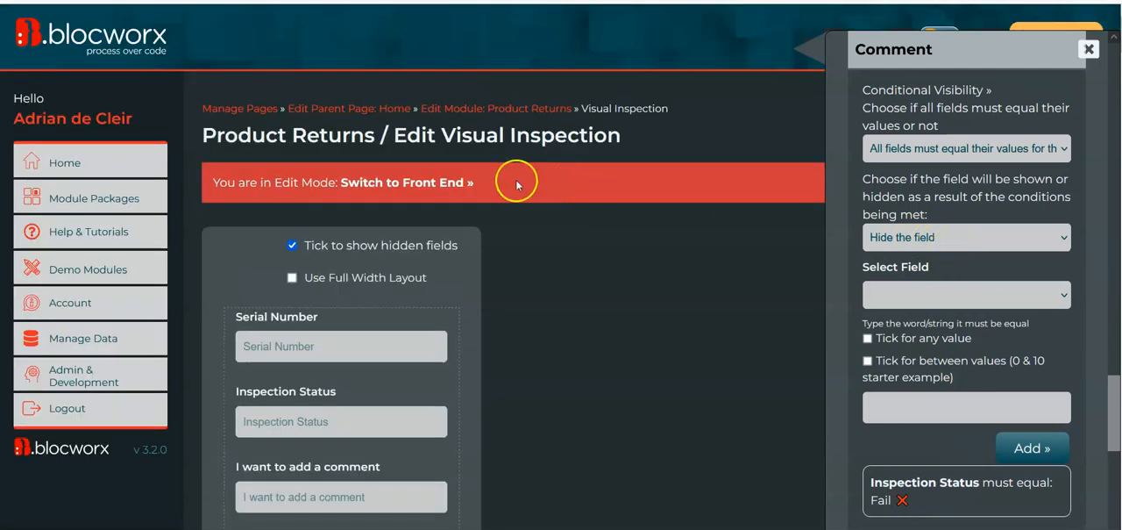
click(379, 186)
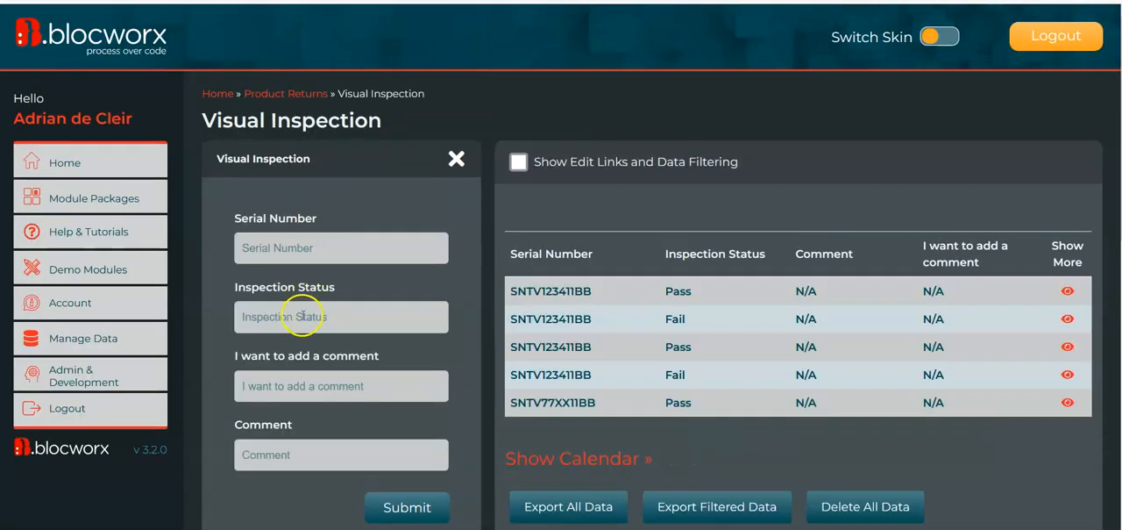
click(303, 394)
scroll(285, 399, down, 1)
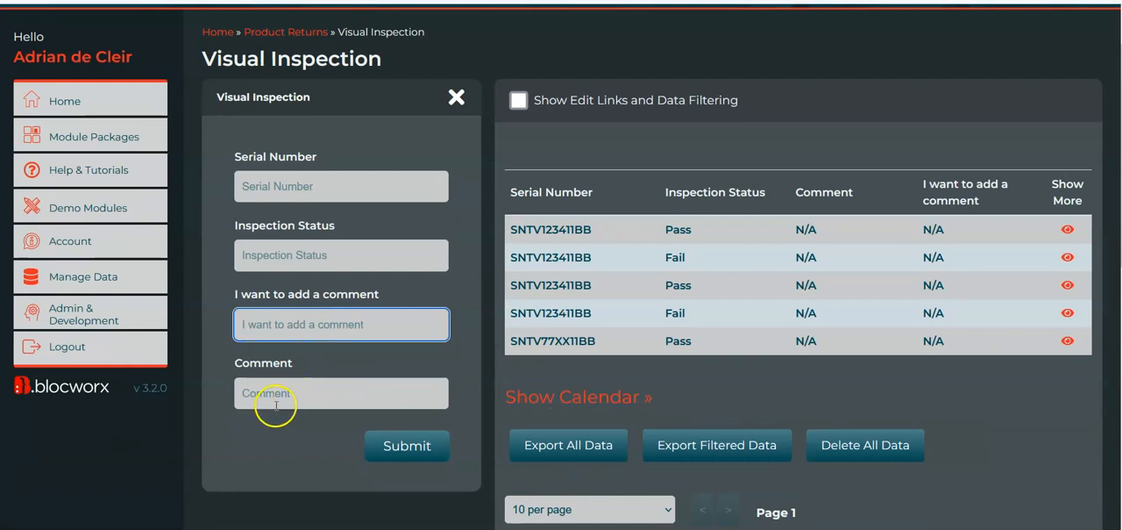
text(Y)
click(272, 394)
click(304, 263)
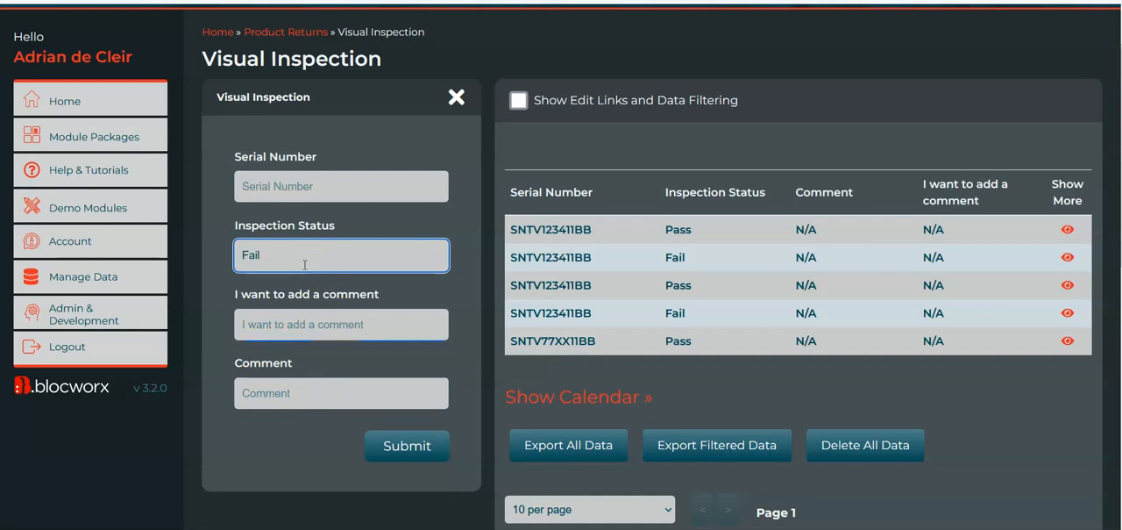
Test "I want to add a comment" with fsadfds and with Yes while Inspection Status is Fail
click(303, 307)
text(Y)
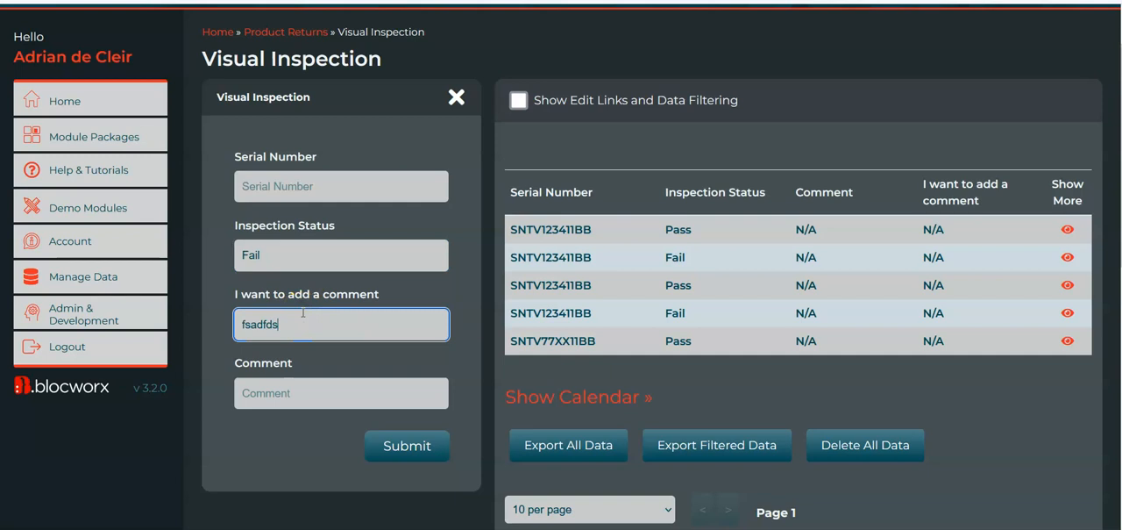
text(es)
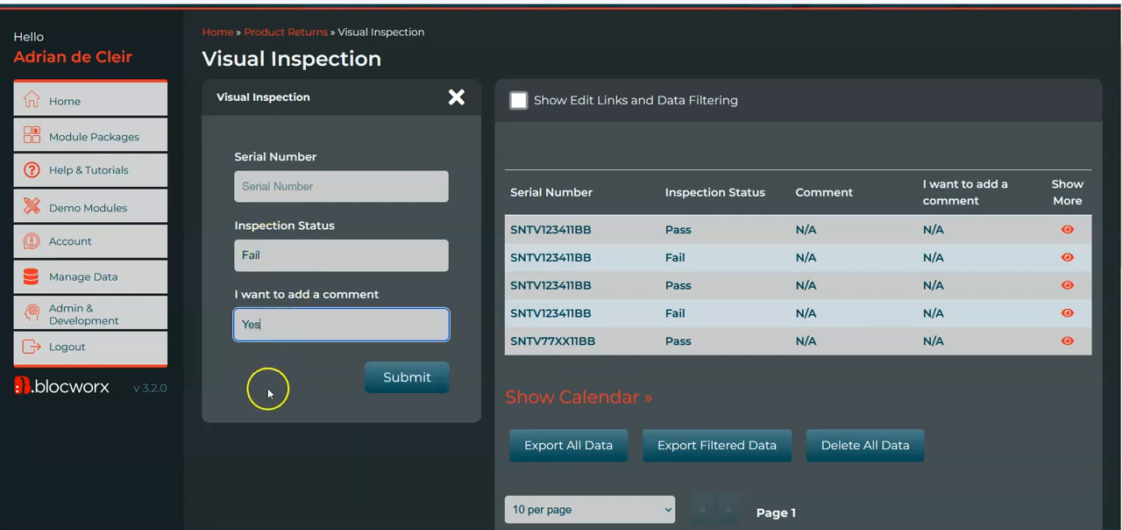
click(263, 254)
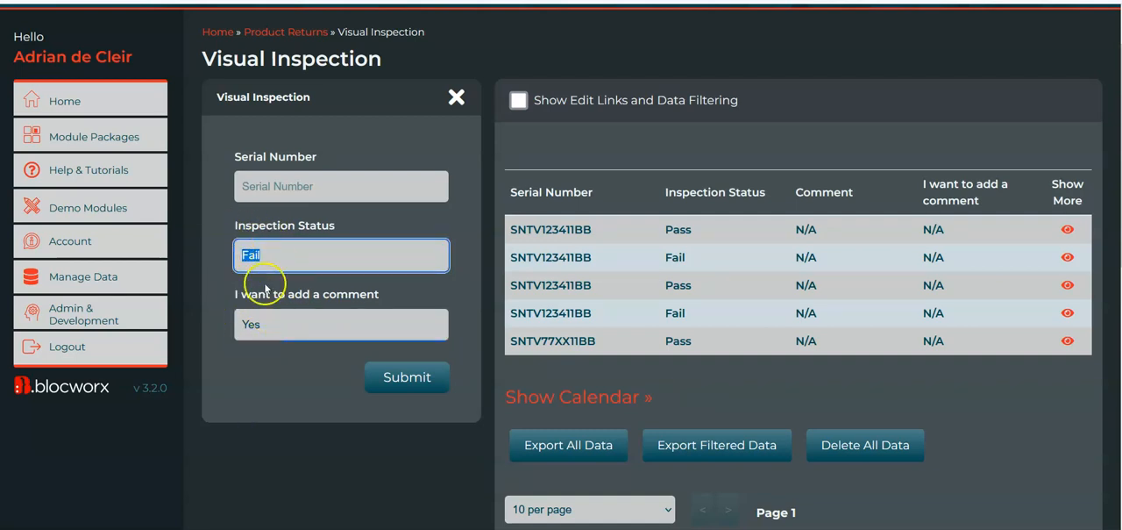
Switch the Visual Inspection bloc from live mode back to edit mode
scroll(351, 412, down, 10)
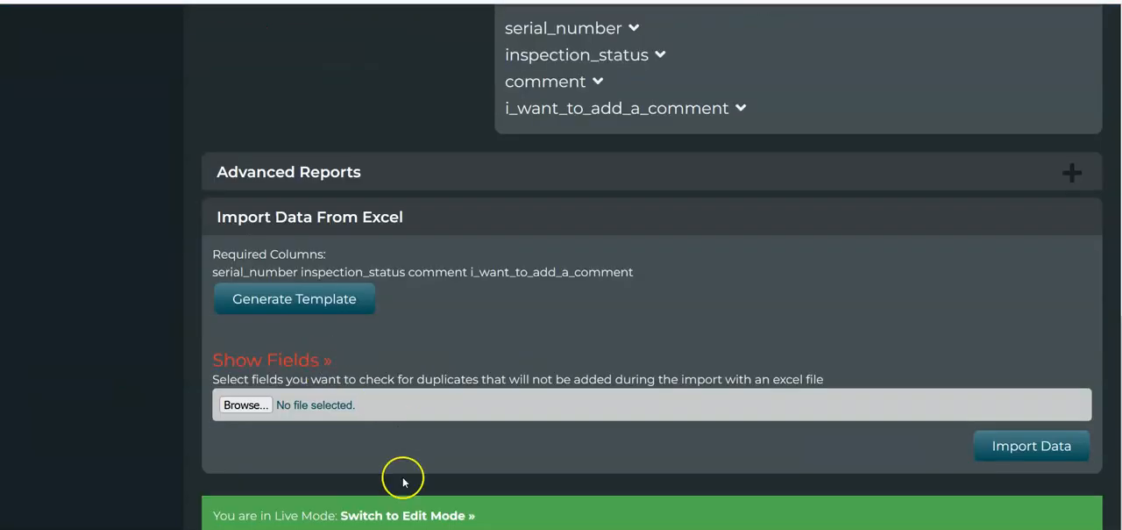
click(445, 508)
click(298, 289)
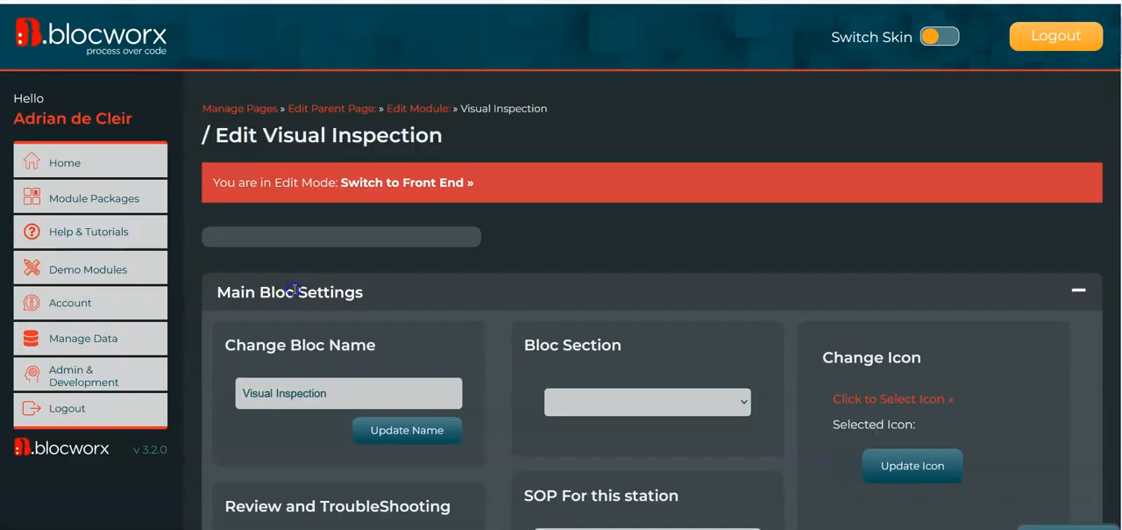
Open the Comment field's parameters in Visual Inspection and expand its Conditional Visibility settings
scroll(609, 272, down, 3)
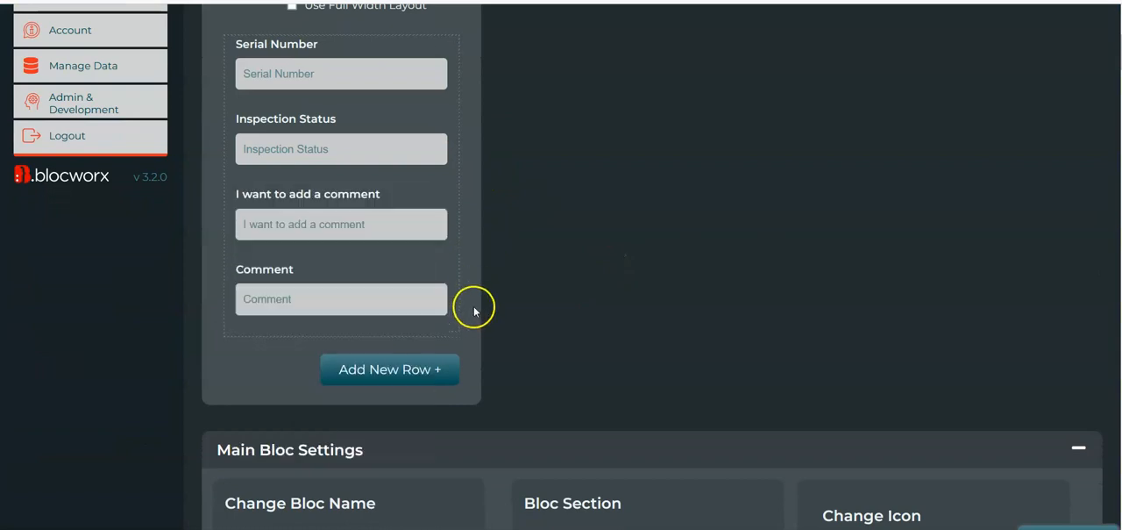
mouse_move(427, 274)
click(366, 312)
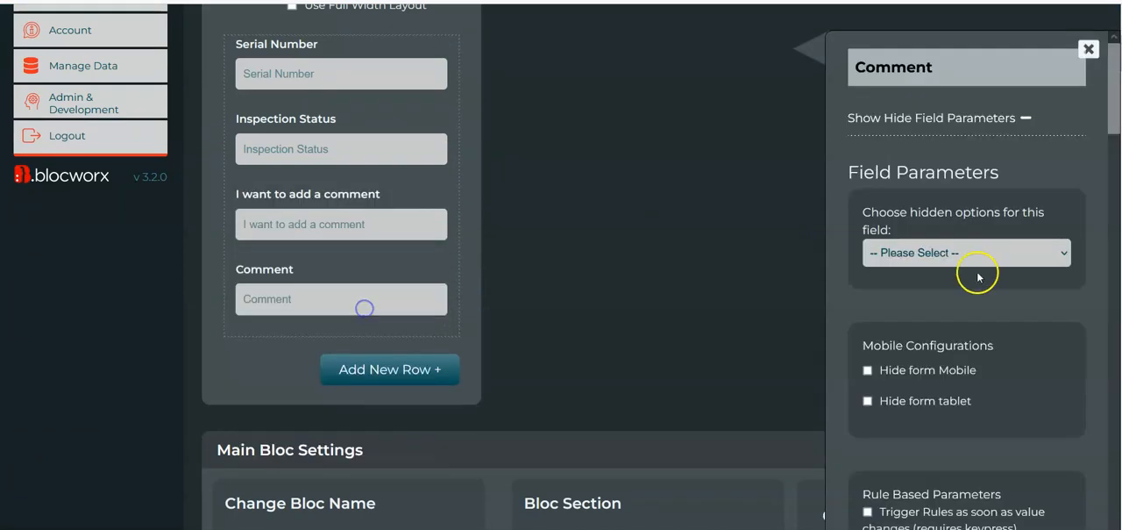
scroll(1003, 360, down, 15)
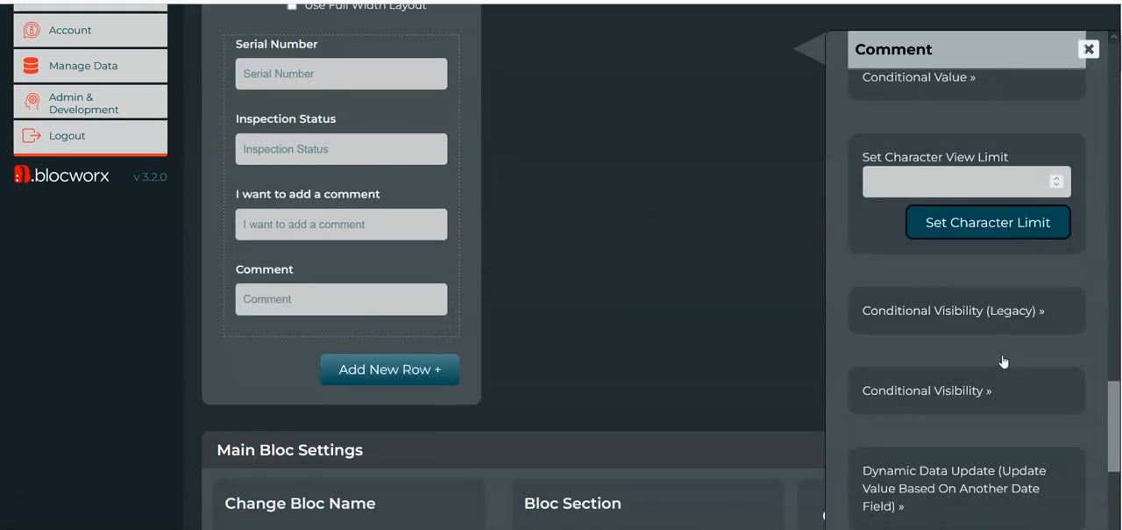
scroll(999, 311, down, 3)
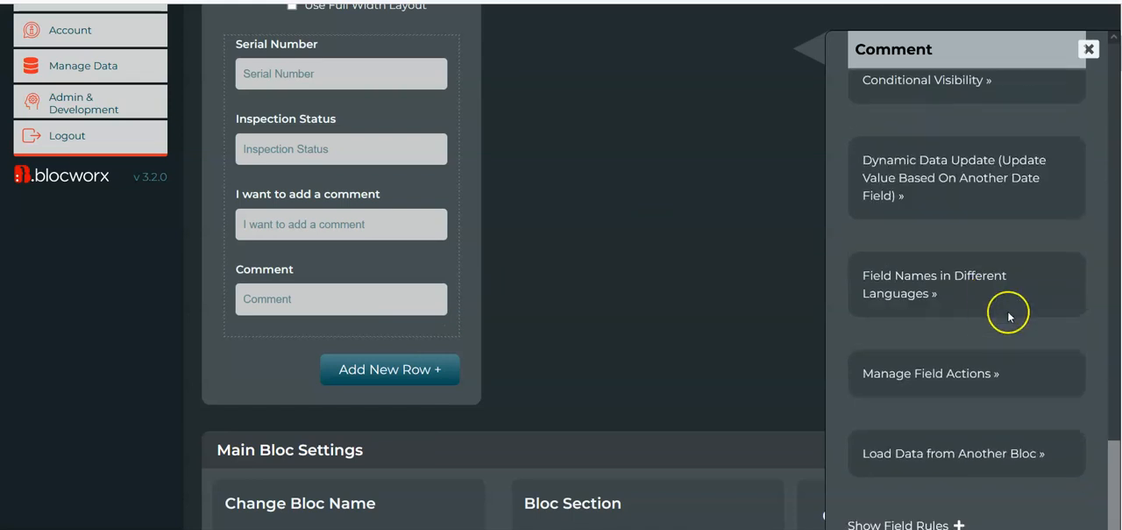
scroll(1009, 316, up, 4)
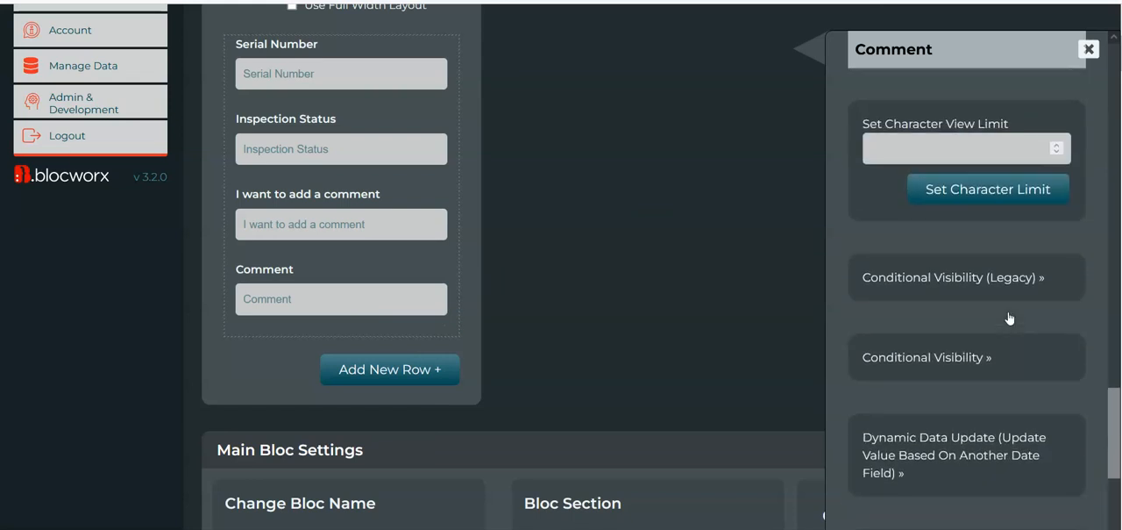
click(971, 359)
scroll(1004, 377, down, 3)
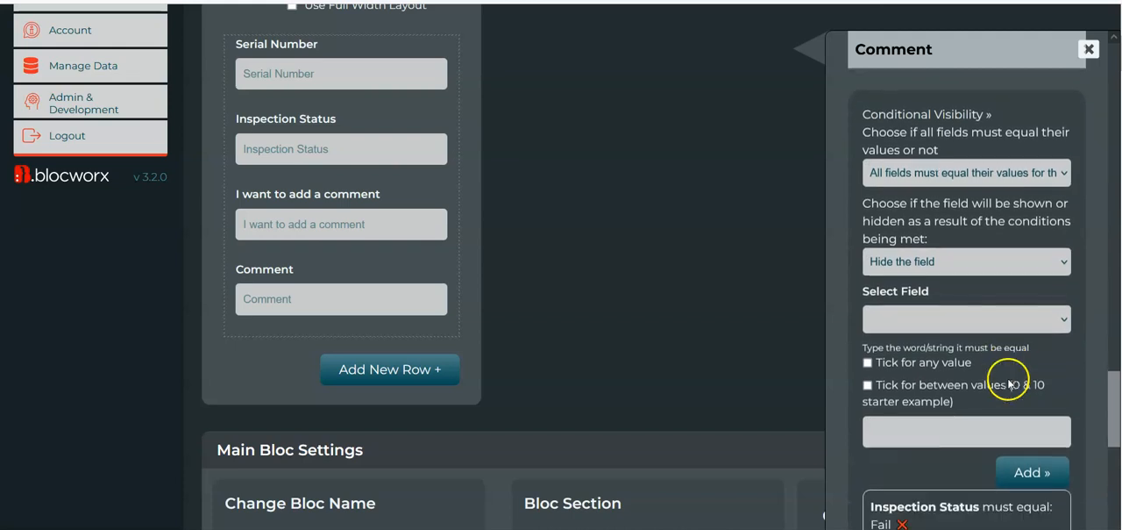
Examine the Comment field's visibility options and the conditions set on Inspection Status and "I want to add a comment"
mouse_move(358, 288)
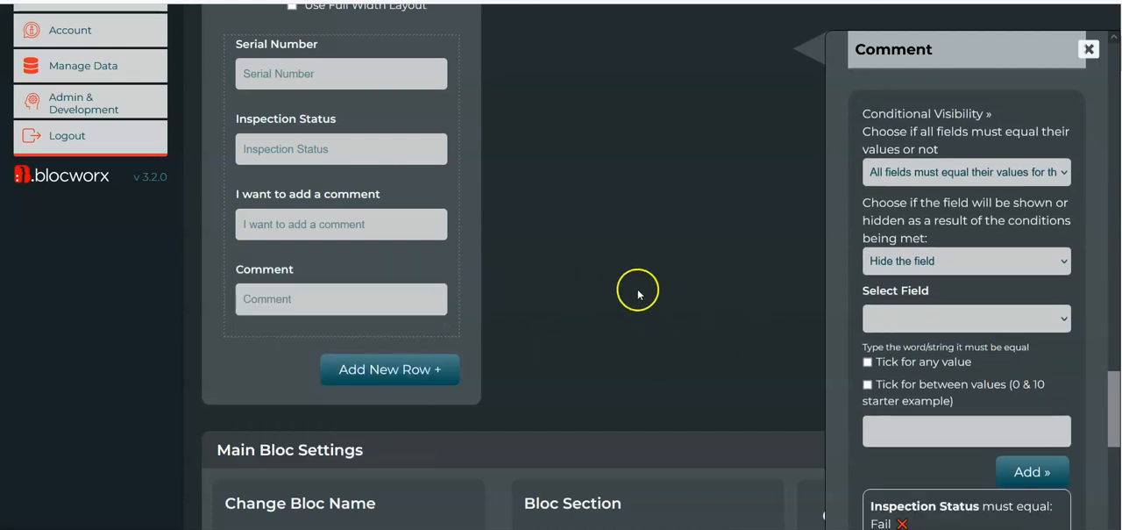
scroll(923, 333, down, 1)
scroll(923, 334, up, 1)
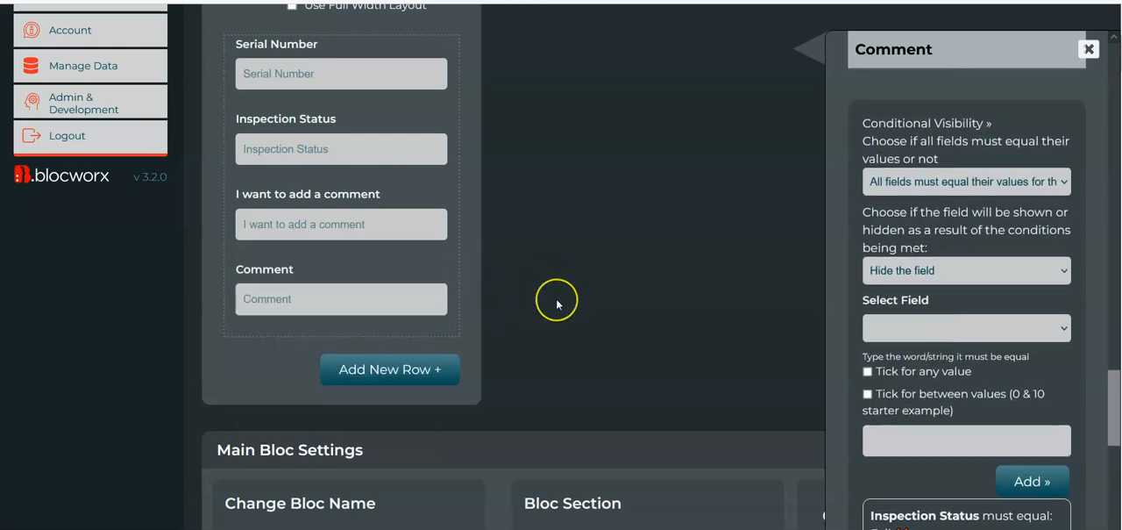
scroll(556, 299, up, 1)
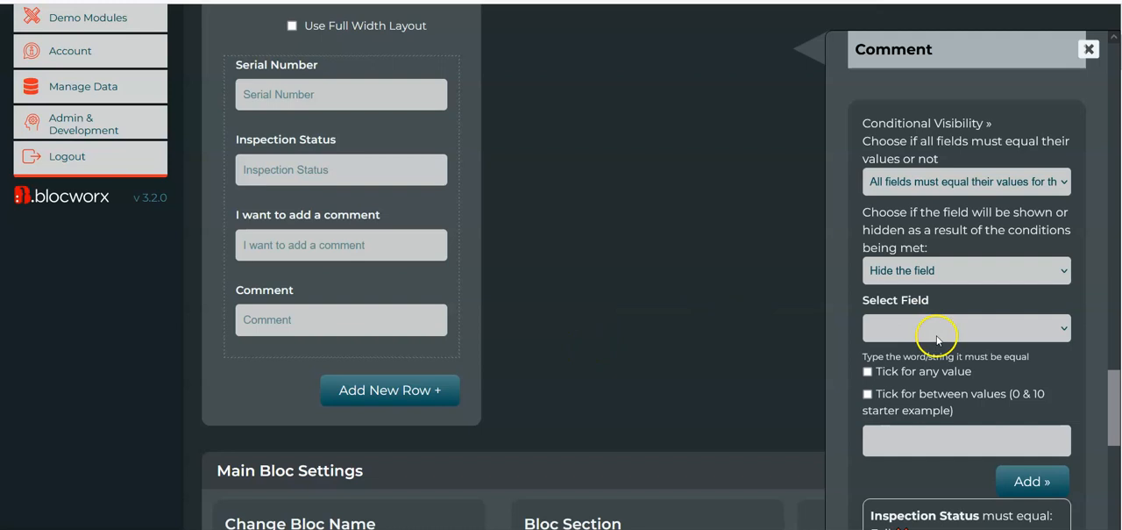
scroll(937, 340, down, 1)
mouse_move(444, 304)
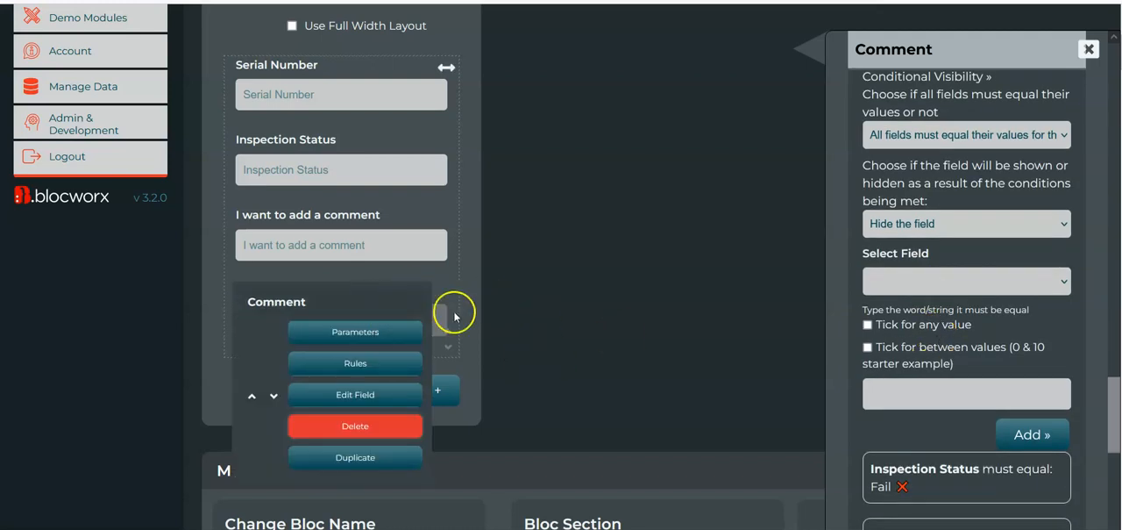
scroll(936, 372, down, 1)
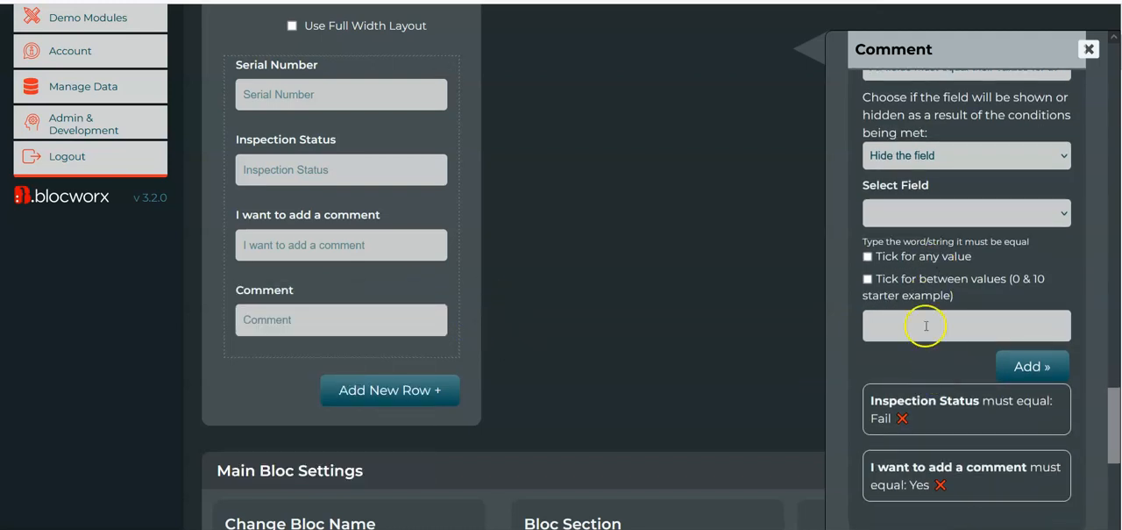
scroll(935, 302, down, 1)
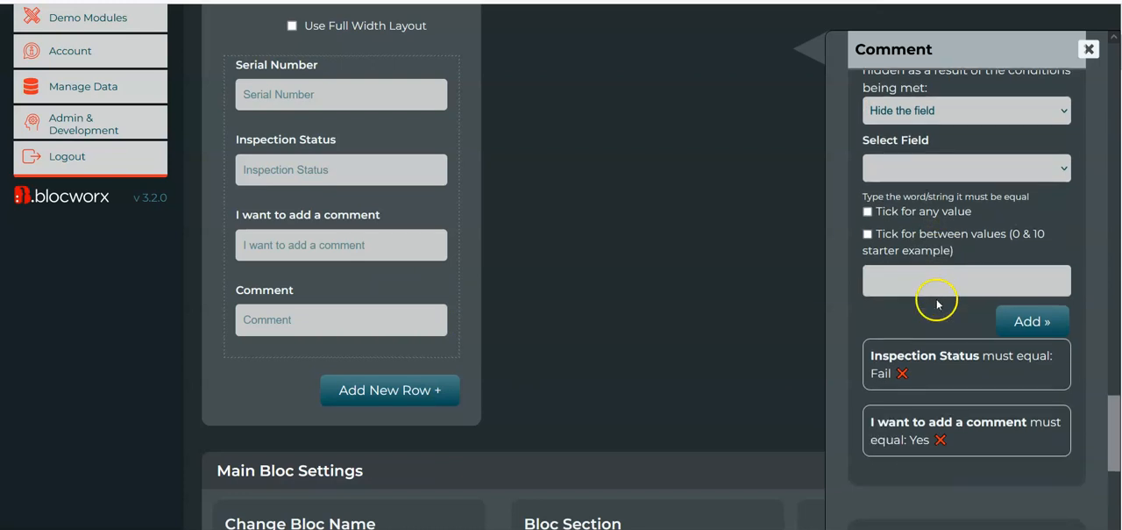
scroll(938, 315, down, 2)
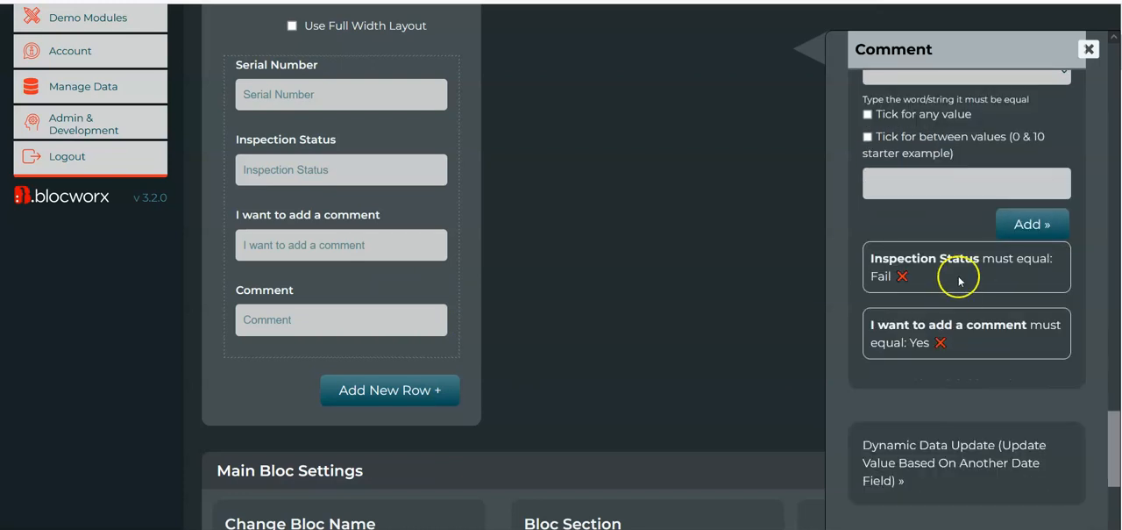
Return to the head of the Visual Inspection edit page and switch the bloc to the front end
scroll(929, 246, up, 10)
scroll(439, 202, up, 3)
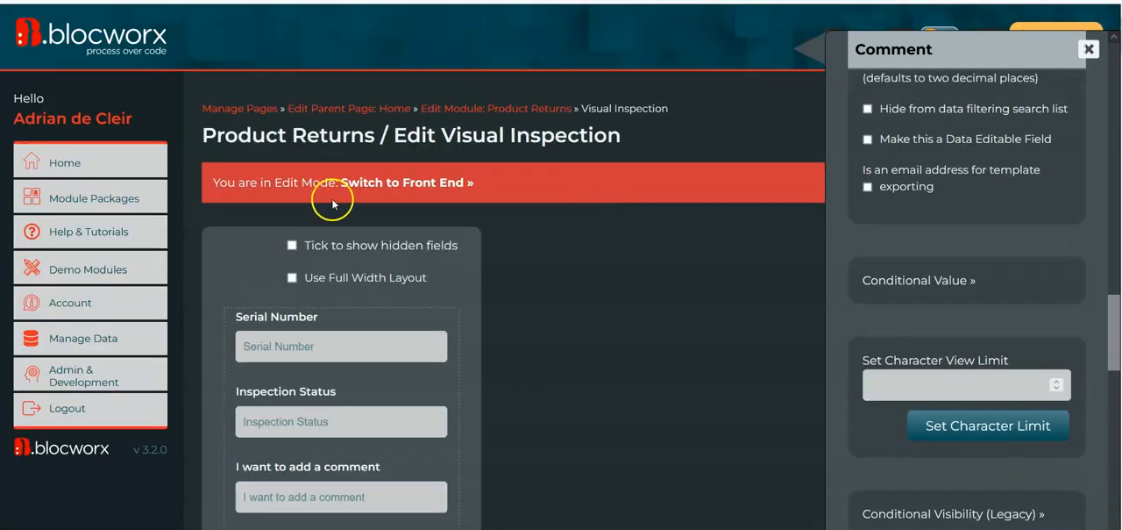
click(404, 182)
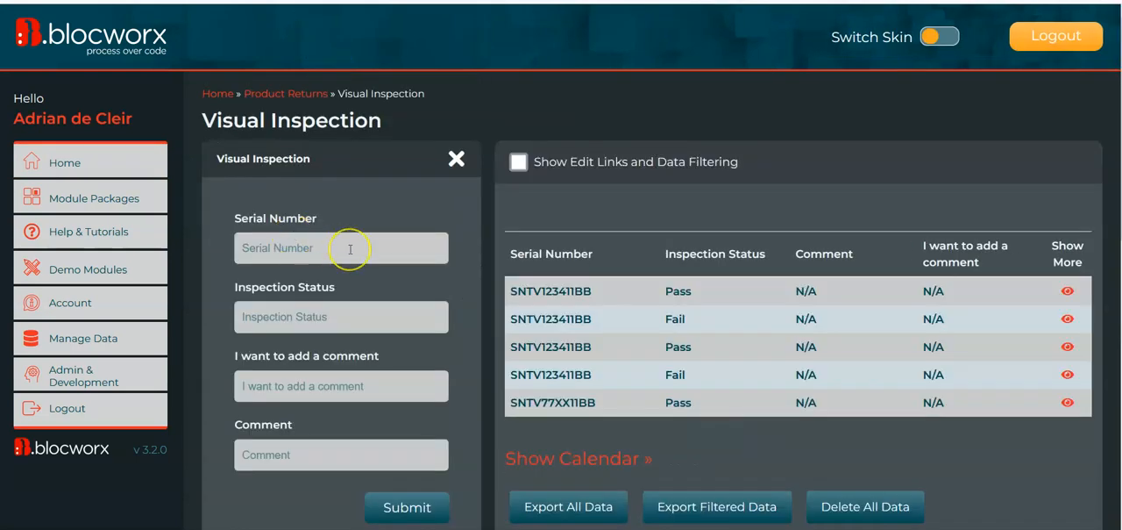